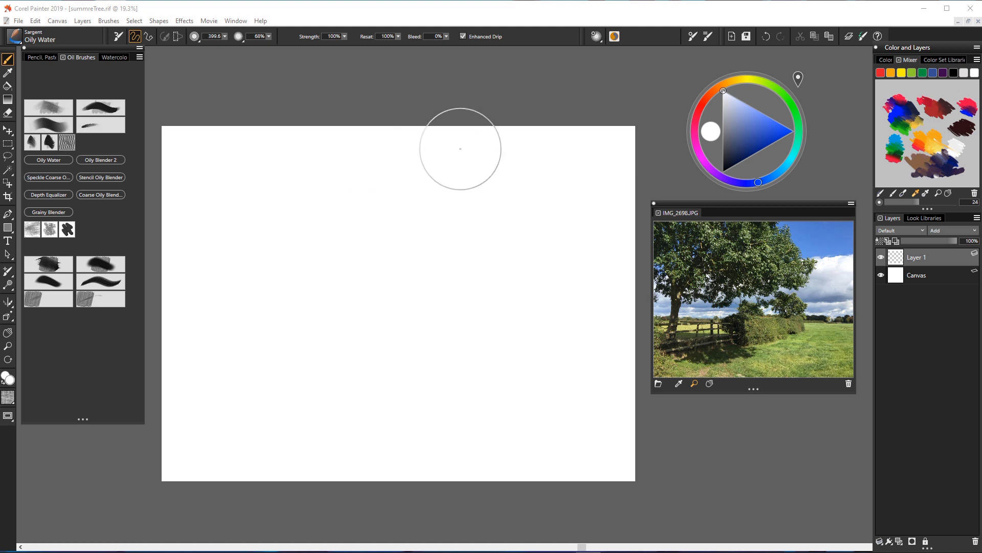
Step: Paint a muted blue sky over the upper part of Layer 1 with the Oily Water brush, lightening it towards the horizon
{"action": "mouse_move", "coordinate": [635, 147]}
{"action": "left_mouse_down"}
{"action": "mouse_move", "coordinate": [580, 130]}
{"action": "mouse_move", "coordinate": [606, 124]}
{"action": "mouse_move", "coordinate": [560, 139]}
{"action": "left_mouse_up"}
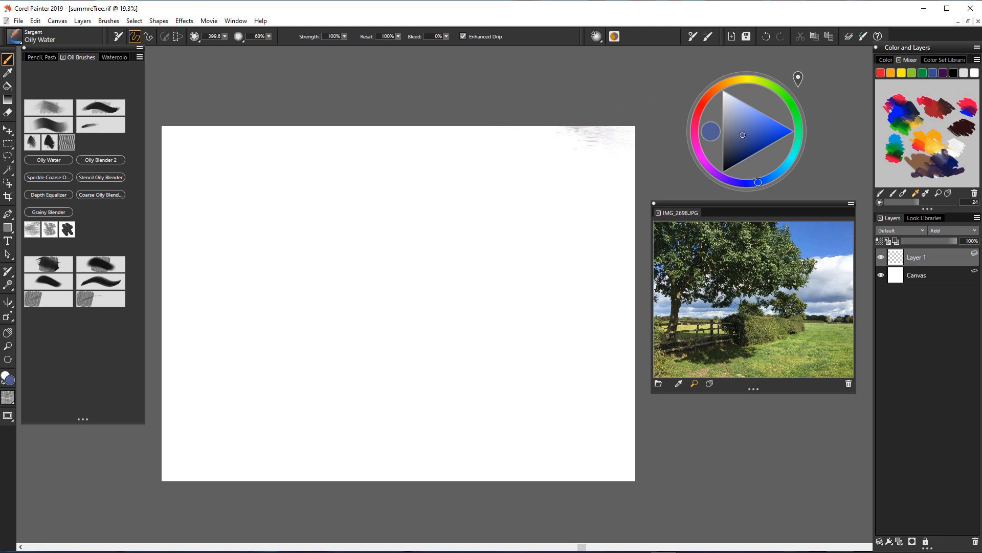
{"action": "mouse_move", "coordinate": [498, 171]}
{"action": "left_mouse_down"}
{"action": "mouse_move", "coordinate": [512, 181]}
{"action": "mouse_move", "coordinate": [624, 128]}
{"action": "mouse_move", "coordinate": [522, 199]}
{"action": "mouse_move", "coordinate": [609, 220]}
{"action": "mouse_move", "coordinate": [461, 164]}
{"action": "mouse_move", "coordinate": [502, 124]}
{"action": "mouse_move", "coordinate": [499, 136]}
{"action": "mouse_move", "coordinate": [440, 143]}
{"action": "mouse_move", "coordinate": [479, 200]}
{"action": "mouse_move", "coordinate": [557, 210]}
{"action": "left_mouse_up"}
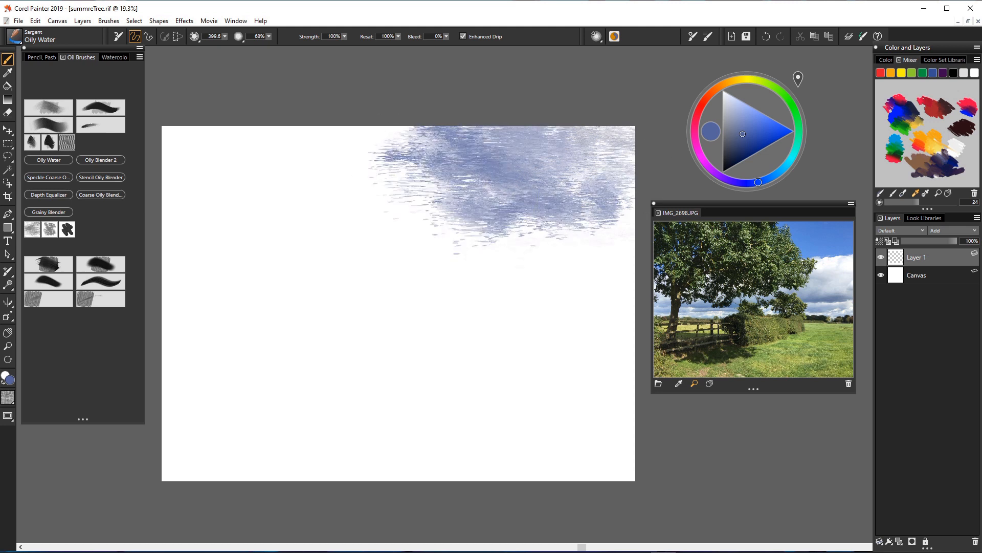
{"action": "mouse_move", "coordinate": [389, 174]}
{"action": "left_mouse_down"}
{"action": "mouse_move", "coordinate": [404, 189]}
{"action": "mouse_move", "coordinate": [537, 195]}
{"action": "mouse_move", "coordinate": [402, 125]}
{"action": "mouse_move", "coordinate": [392, 154]}
{"action": "mouse_move", "coordinate": [404, 215]}
{"action": "mouse_move", "coordinate": [445, 233]}
{"action": "mouse_move", "coordinate": [530, 223]}
{"action": "mouse_move", "coordinate": [615, 233]}
{"action": "left_mouse_up"}
{"action": "mouse_move", "coordinate": [383, 215]}
{"action": "left_mouse_down"}
{"action": "mouse_move", "coordinate": [333, 202]}
{"action": "mouse_move", "coordinate": [246, 207]}
{"action": "mouse_move", "coordinate": [328, 182]}
{"action": "mouse_move", "coordinate": [286, 146]}
{"action": "mouse_move", "coordinate": [400, 130]}
{"action": "mouse_move", "coordinate": [535, 136]}
{"action": "left_mouse_up"}
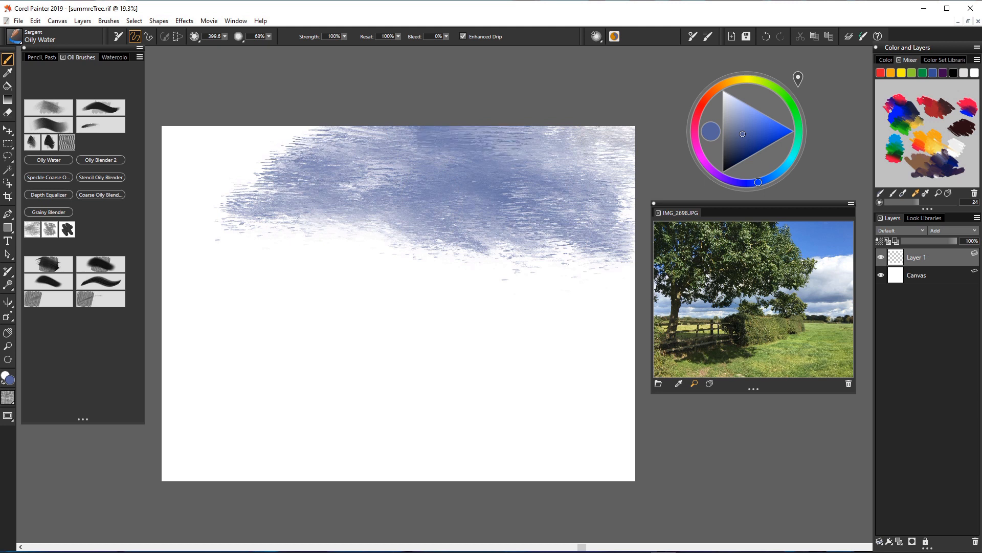
{"action": "mouse_move", "coordinate": [409, 139]}
{"action": "left_mouse_down"}
{"action": "mouse_move", "coordinate": [246, 148]}
{"action": "mouse_move", "coordinate": [230, 135]}
{"action": "mouse_move", "coordinate": [389, 179]}
{"action": "mouse_move", "coordinate": [205, 153]}
{"action": "mouse_move", "coordinate": [287, 220]}
{"action": "mouse_move", "coordinate": [174, 256]}
{"action": "mouse_move", "coordinate": [287, 286]}
{"action": "mouse_move", "coordinate": [389, 225]}
{"action": "mouse_move", "coordinate": [358, 240]}
{"action": "mouse_move", "coordinate": [307, 221]}
{"action": "mouse_move", "coordinate": [460, 266]}
{"action": "mouse_move", "coordinate": [563, 266]}
{"action": "mouse_move", "coordinate": [597, 233]}
{"action": "mouse_move", "coordinate": [611, 277]}
{"action": "mouse_move", "coordinate": [494, 295]}
{"action": "mouse_move", "coordinate": [404, 287]}
{"action": "mouse_move", "coordinate": [588, 313]}
{"action": "mouse_move", "coordinate": [435, 315]}
{"action": "mouse_move", "coordinate": [370, 287]}
{"action": "mouse_move", "coordinate": [259, 290]}
{"action": "mouse_move", "coordinate": [333, 307]}
{"action": "mouse_move", "coordinate": [215, 307]}
{"action": "mouse_move", "coordinate": [286, 266]}
{"action": "mouse_move", "coordinate": [353, 269]}
{"action": "mouse_move", "coordinate": [409, 256]}
{"action": "mouse_move", "coordinate": [534, 282]}
{"action": "left_mouse_up"}
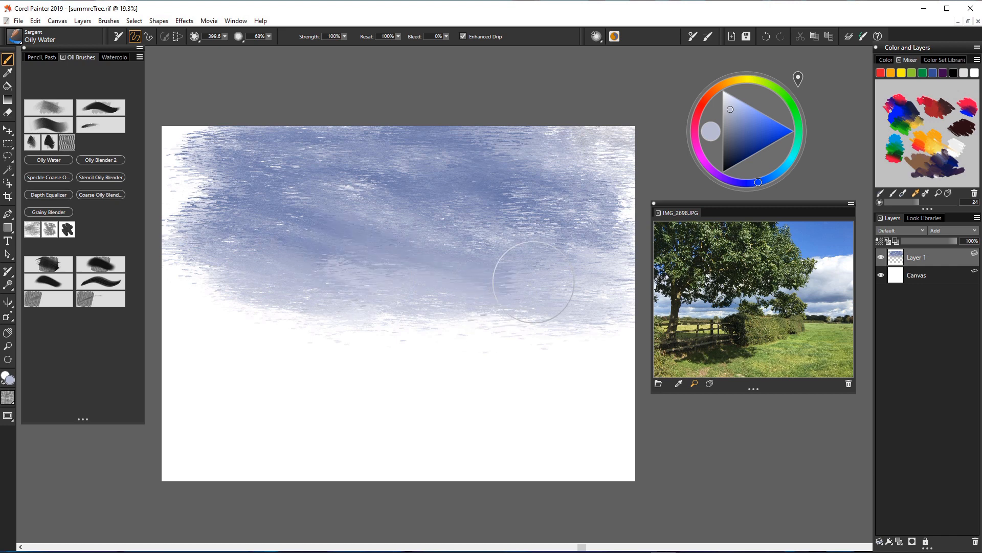
{"action": "mouse_move", "coordinate": [239, 337]}
{"action": "left_mouse_down"}
{"action": "mouse_move", "coordinate": [307, 318]}
{"action": "mouse_move", "coordinate": [353, 323]}
{"action": "mouse_move", "coordinate": [195, 302]}
{"action": "mouse_move", "coordinate": [174, 318]}
{"action": "mouse_move", "coordinate": [185, 153]}
{"action": "mouse_move", "coordinate": [195, 189]}
{"action": "mouse_move", "coordinate": [205, 136]}
{"action": "left_mouse_up"}
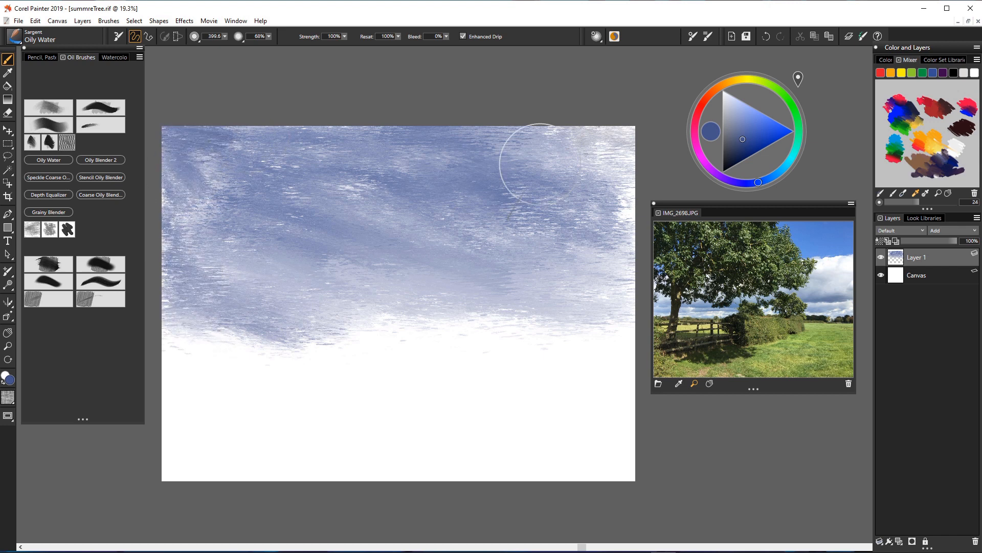
{"action": "mouse_move", "coordinate": [588, 128]}
{"action": "left_mouse_down"}
{"action": "mouse_move", "coordinate": [614, 144]}
{"action": "mouse_move", "coordinate": [612, 226]}
{"action": "mouse_move", "coordinate": [603, 154]}
{"action": "mouse_move", "coordinate": [527, 135]}
{"action": "left_mouse_up"}
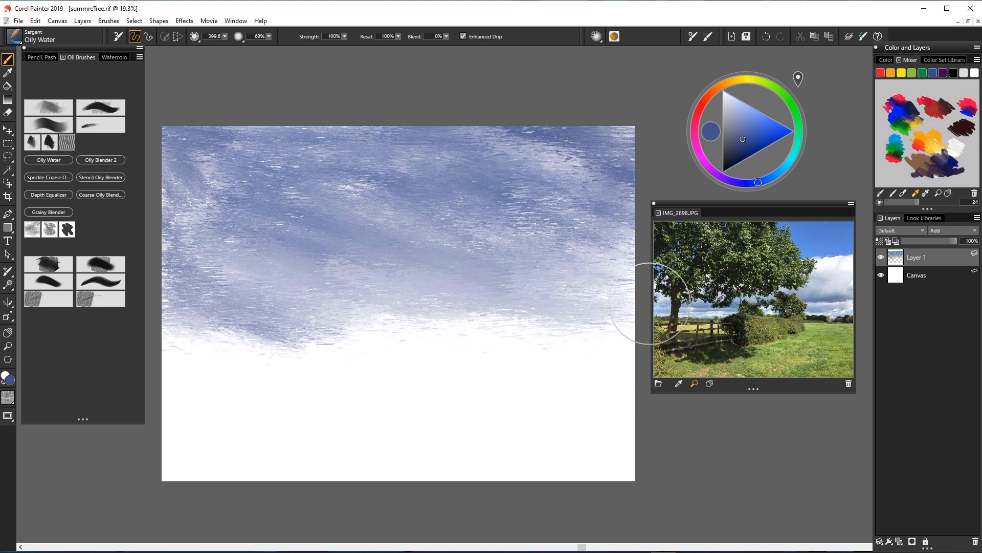
Step: Block in the distant ground below the sky with teal green strokes at the right edge and broad olive green strokes elsewhere
{"action": "left_click", "coordinate": [800, 139]}
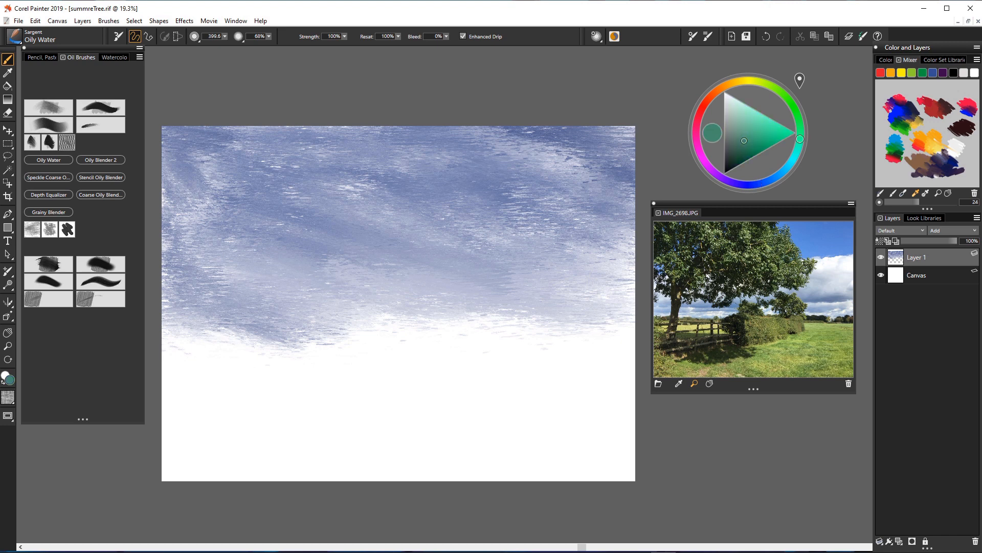
{"action": "left_click_drag", "start_coordinate": [425, 333], "coordinate": [631, 348]}
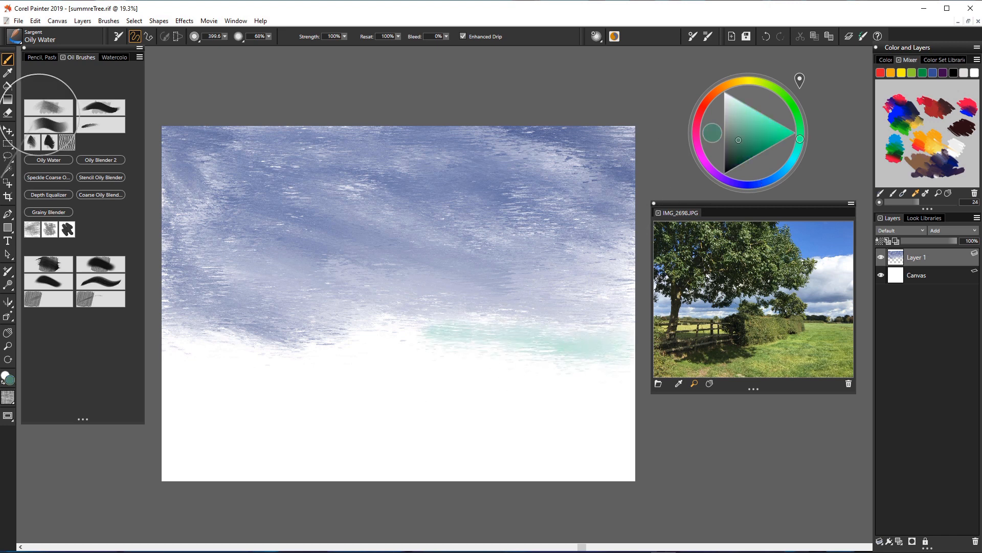
{"action": "left_click_drag", "start_coordinate": [782, 93], "coordinate": [770, 85]}
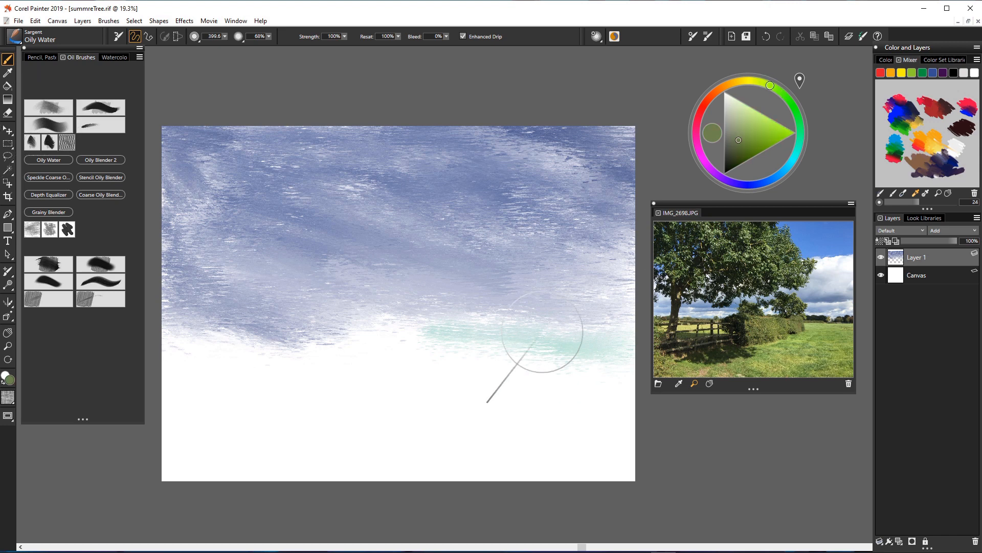
{"action": "mouse_move", "coordinate": [542, 331]}
{"action": "left_mouse_down"}
{"action": "mouse_move", "coordinate": [445, 327]}
{"action": "mouse_move", "coordinate": [630, 328]}
{"action": "mouse_move", "coordinate": [410, 353]}
{"action": "mouse_move", "coordinate": [475, 307]}
{"action": "mouse_move", "coordinate": [562, 340]}
{"action": "mouse_move", "coordinate": [307, 337]}
{"action": "mouse_move", "coordinate": [456, 307]}
{"action": "mouse_move", "coordinate": [279, 307]}
{"action": "left_mouse_up"}
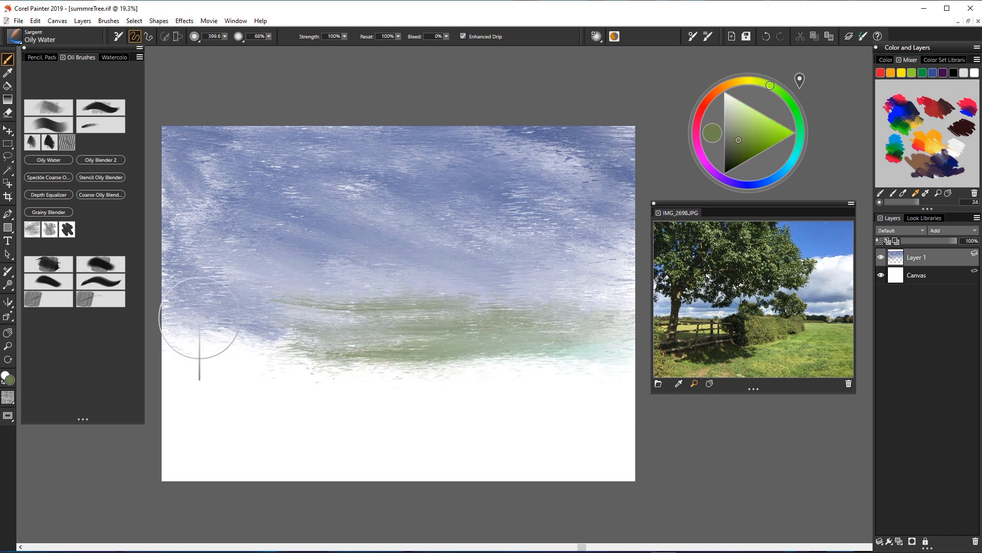
{"action": "mouse_move", "coordinate": [200, 318]}
{"action": "left_mouse_down"}
{"action": "mouse_move", "coordinate": [333, 358]}
{"action": "mouse_move", "coordinate": [220, 341]}
{"action": "mouse_move", "coordinate": [286, 333]}
{"action": "mouse_move", "coordinate": [195, 343]}
{"action": "mouse_move", "coordinate": [291, 362]}
{"action": "mouse_move", "coordinate": [358, 389]}
{"action": "mouse_move", "coordinate": [552, 368]}
{"action": "mouse_move", "coordinate": [451, 378]}
{"action": "mouse_move", "coordinate": [215, 374]}
{"action": "mouse_move", "coordinate": [416, 377]}
{"action": "mouse_move", "coordinate": [404, 394]}
{"action": "mouse_move", "coordinate": [501, 399]}
{"action": "mouse_move", "coordinate": [599, 384]}
{"action": "mouse_move", "coordinate": [589, 369]}
{"action": "mouse_move", "coordinate": [492, 410]}
{"action": "mouse_move", "coordinate": [368, 412]}
{"action": "mouse_move", "coordinate": [333, 425]}
{"action": "left_mouse_up"}
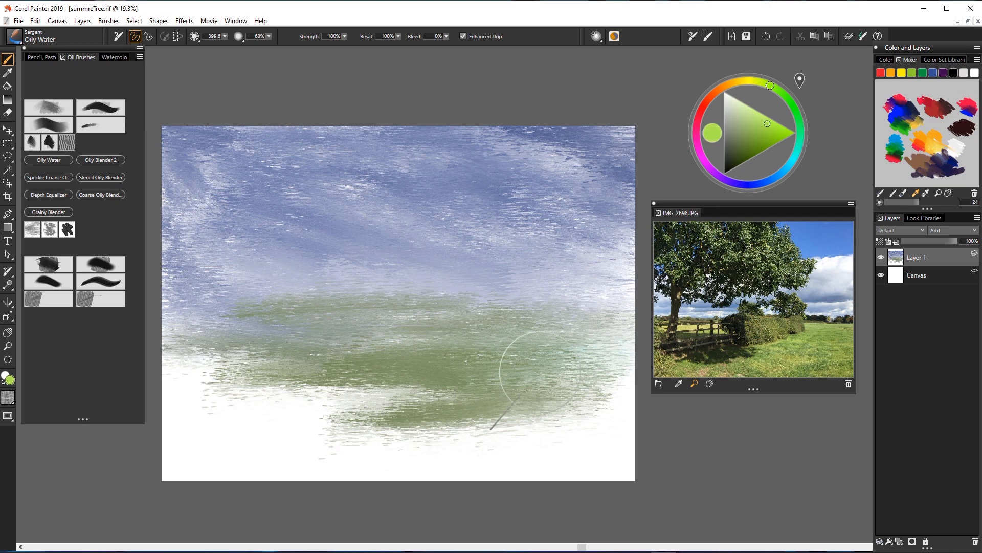
Step: Paint the sunlit field in bright lime green over the lower right of the canvas and across its left side below the horizon
{"action": "mouse_move", "coordinate": [534, 405]}
{"action": "left_mouse_down"}
{"action": "mouse_move", "coordinate": [451, 435]}
{"action": "mouse_move", "coordinate": [563, 425]}
{"action": "mouse_move", "coordinate": [537, 397]}
{"action": "mouse_move", "coordinate": [389, 412]}
{"action": "mouse_move", "coordinate": [466, 384]}
{"action": "mouse_move", "coordinate": [555, 374]}
{"action": "left_mouse_up"}
{"action": "mouse_move", "coordinate": [461, 373]}
{"action": "left_mouse_down"}
{"action": "mouse_move", "coordinate": [353, 384]}
{"action": "mouse_move", "coordinate": [369, 409]}
{"action": "left_mouse_up"}
{"action": "mouse_move", "coordinate": [451, 449]}
{"action": "left_mouse_down"}
{"action": "mouse_move", "coordinate": [558, 461]}
{"action": "mouse_move", "coordinate": [358, 471]}
{"action": "mouse_move", "coordinate": [563, 476]}
{"action": "mouse_move", "coordinate": [630, 456]}
{"action": "mouse_move", "coordinate": [609, 409]}
{"action": "mouse_move", "coordinate": [612, 366]}
{"action": "left_mouse_up"}
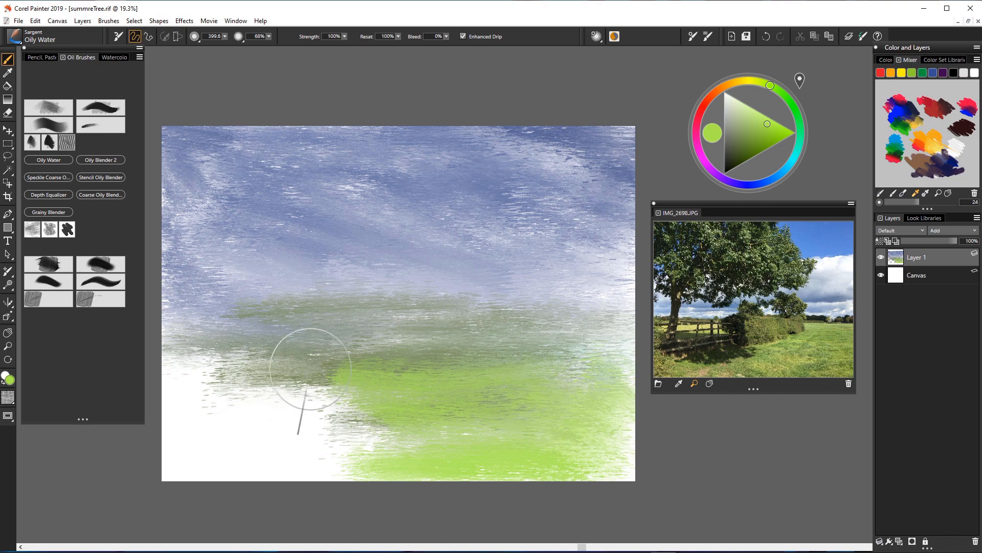
{"action": "left_click_drag", "start_coordinate": [310, 368], "coordinate": [173, 364]}
{"action": "left_click_drag", "start_coordinate": [240, 357], "coordinate": [461, 353]}
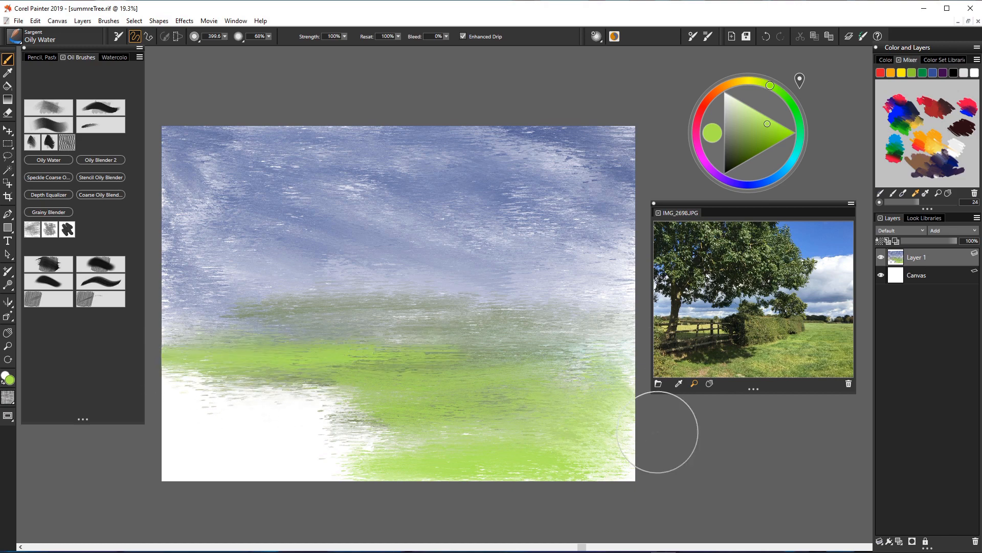
Step: Paint a saturated blue shadow area over the lower left of the field, extending into a darker blue-grey below it
{"action": "mouse_move", "coordinate": [320, 435]}
{"action": "left_mouse_down"}
{"action": "mouse_move", "coordinate": [292, 412]}
{"action": "mouse_move", "coordinate": [226, 407]}
{"action": "mouse_move", "coordinate": [366, 402]}
{"action": "mouse_move", "coordinate": [169, 389]}
{"action": "mouse_move", "coordinate": [340, 417]}
{"action": "left_mouse_up"}
{"action": "left_click", "coordinate": [755, 185]}
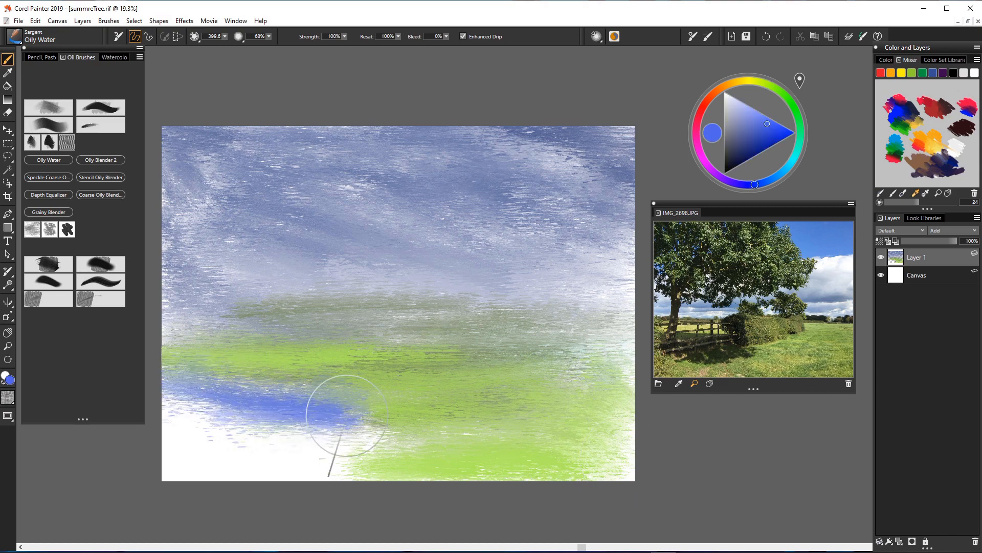
{"action": "mouse_move", "coordinate": [198, 438]}
{"action": "left_mouse_down"}
{"action": "mouse_move", "coordinate": [285, 406]}
{"action": "mouse_move", "coordinate": [389, 424]}
{"action": "mouse_move", "coordinate": [200, 422]}
{"action": "mouse_move", "coordinate": [176, 413]}
{"action": "mouse_move", "coordinate": [287, 435]}
{"action": "mouse_move", "coordinate": [399, 433]}
{"action": "mouse_move", "coordinate": [231, 435]}
{"action": "mouse_move", "coordinate": [440, 447]}
{"action": "left_mouse_up"}
Step: Add dark green strokes along the canvas's bottom edge and lower corners, below the horizon on the left, and at the right edge
{"action": "left_click", "coordinate": [795, 110]}
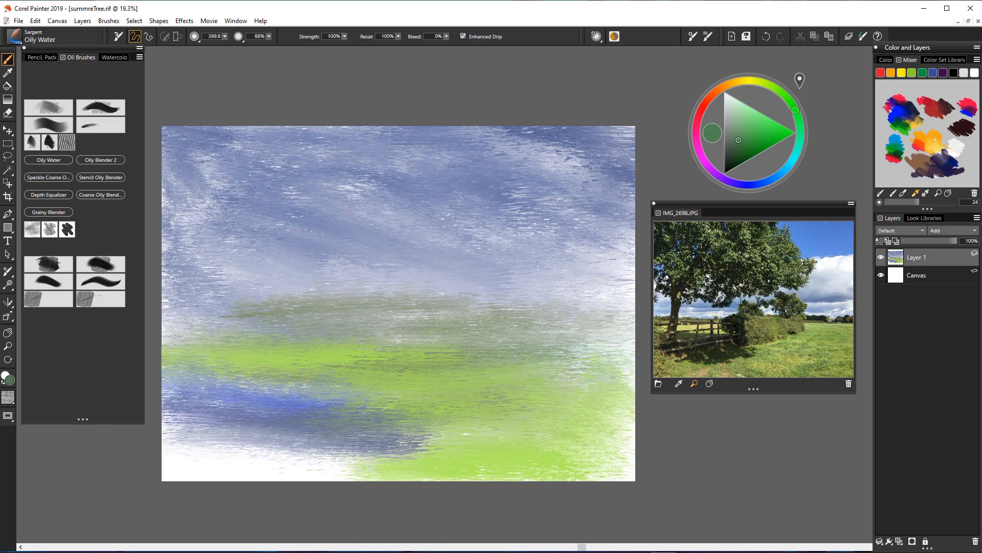
{"action": "mouse_move", "coordinate": [225, 409]}
{"action": "left_mouse_down"}
{"action": "mouse_move", "coordinate": [174, 435]}
{"action": "mouse_move", "coordinate": [358, 466]}
{"action": "mouse_move", "coordinate": [205, 455]}
{"action": "mouse_move", "coordinate": [163, 458]}
{"action": "mouse_move", "coordinate": [169, 468]}
{"action": "mouse_move", "coordinate": [301, 486]}
{"action": "left_mouse_up"}
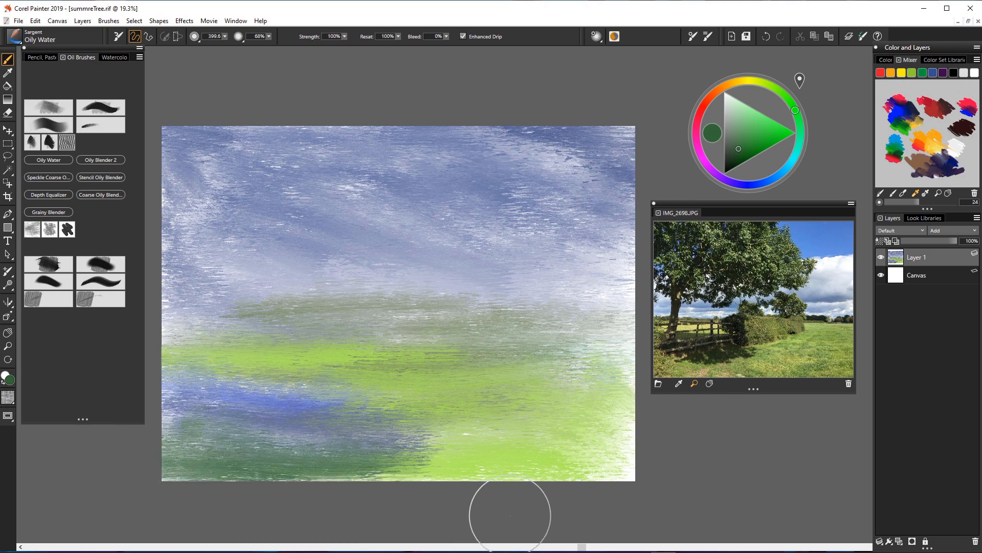
{"action": "mouse_move", "coordinate": [351, 454]}
{"action": "left_mouse_down"}
{"action": "mouse_move", "coordinate": [428, 479]}
{"action": "mouse_move", "coordinate": [357, 474]}
{"action": "mouse_move", "coordinate": [450, 487]}
{"action": "left_mouse_up"}
{"action": "left_click_drag", "start_coordinate": [148, 468], "coordinate": [366, 505]}
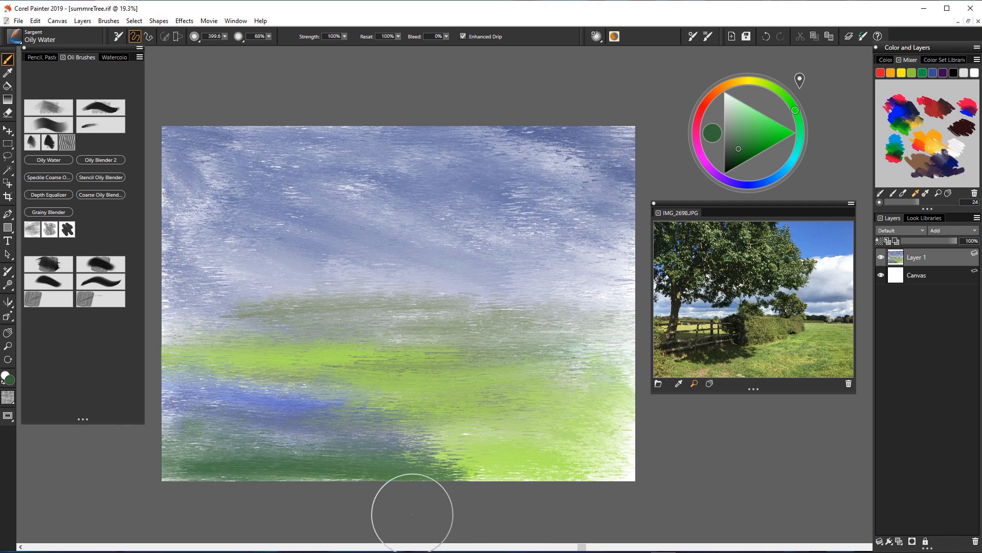
{"action": "mouse_move", "coordinate": [626, 441]}
{"action": "left_mouse_down"}
{"action": "mouse_move", "coordinate": [607, 465]}
{"action": "mouse_move", "coordinate": [498, 464]}
{"action": "mouse_move", "coordinate": [599, 425]}
{"action": "mouse_move", "coordinate": [640, 381]}
{"action": "left_mouse_up"}
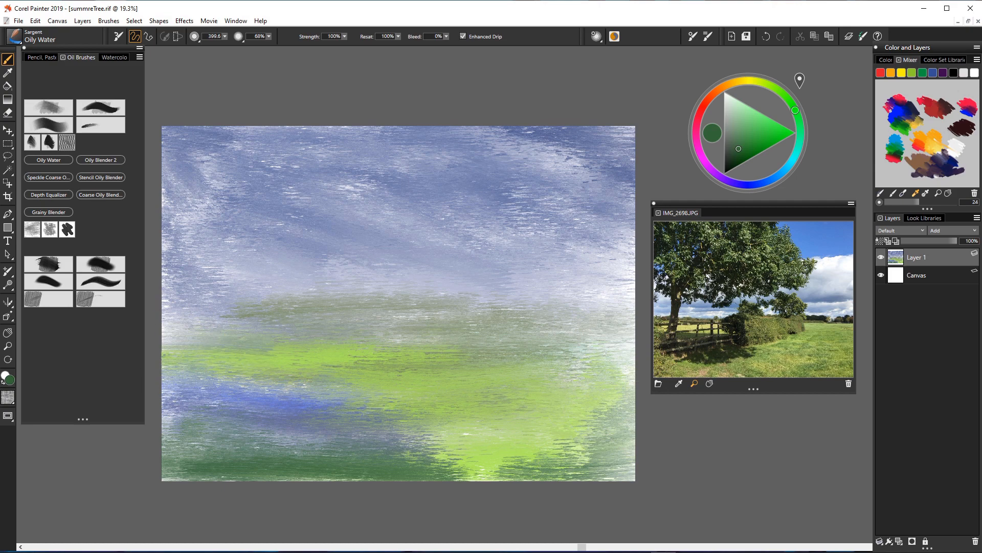
{"action": "mouse_move", "coordinate": [172, 353]}
{"action": "left_mouse_down"}
{"action": "mouse_move", "coordinate": [438, 333]}
{"action": "mouse_move", "coordinate": [171, 342]}
{"action": "left_mouse_up"}
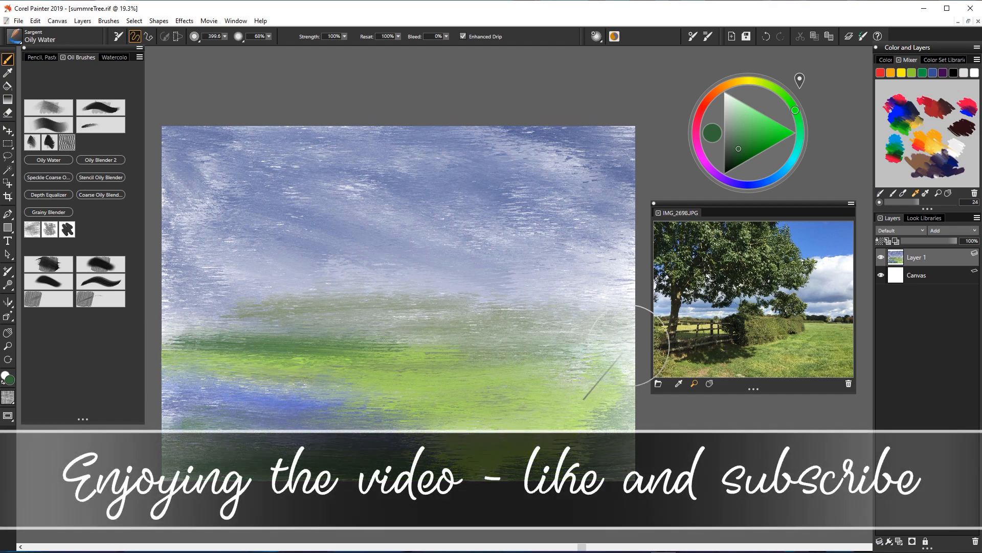
{"action": "left_click_drag", "start_coordinate": [630, 346], "coordinate": [582, 333]}
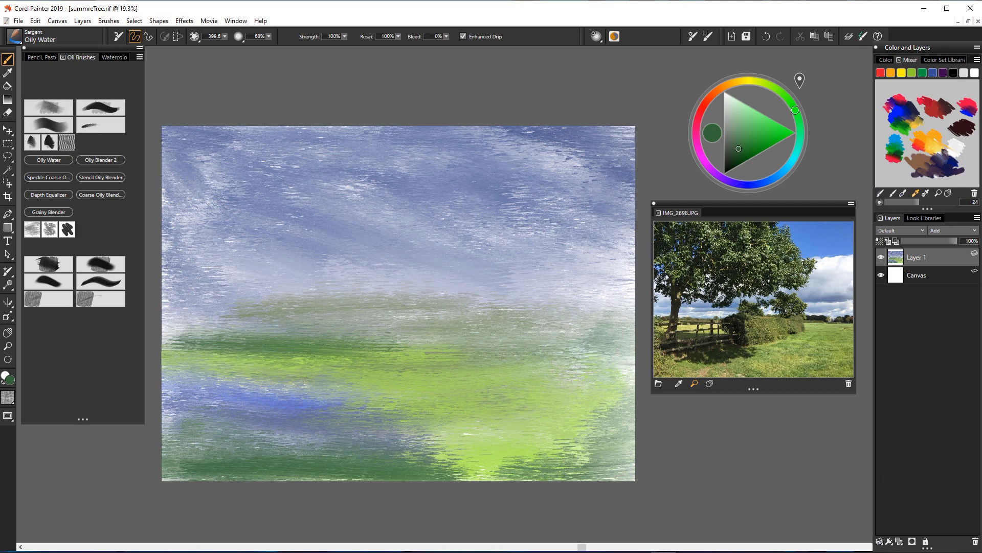
Step: Add a new layer above Layer 1 and reduce the Oily Water brush size to 44.9
{"action": "left_click", "coordinate": [899, 541]}
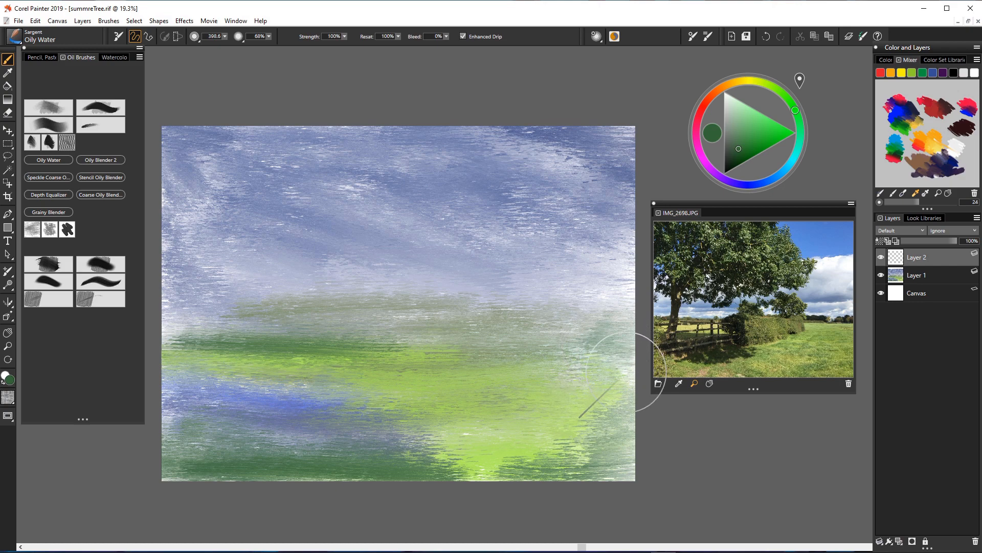
{"action": "left_click", "coordinate": [225, 37]}
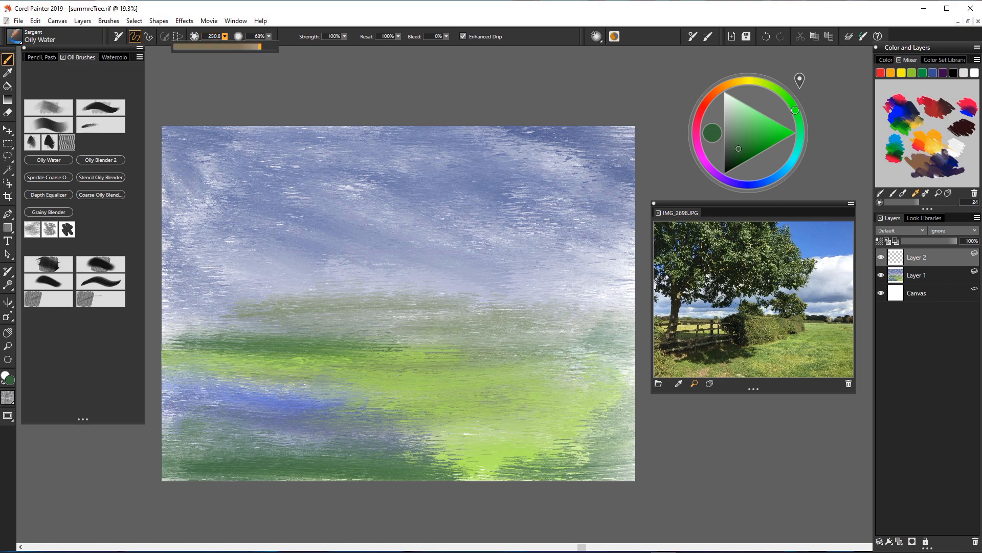
{"action": "left_click_drag", "start_coordinate": [244, 47], "coordinate": [237, 47]}
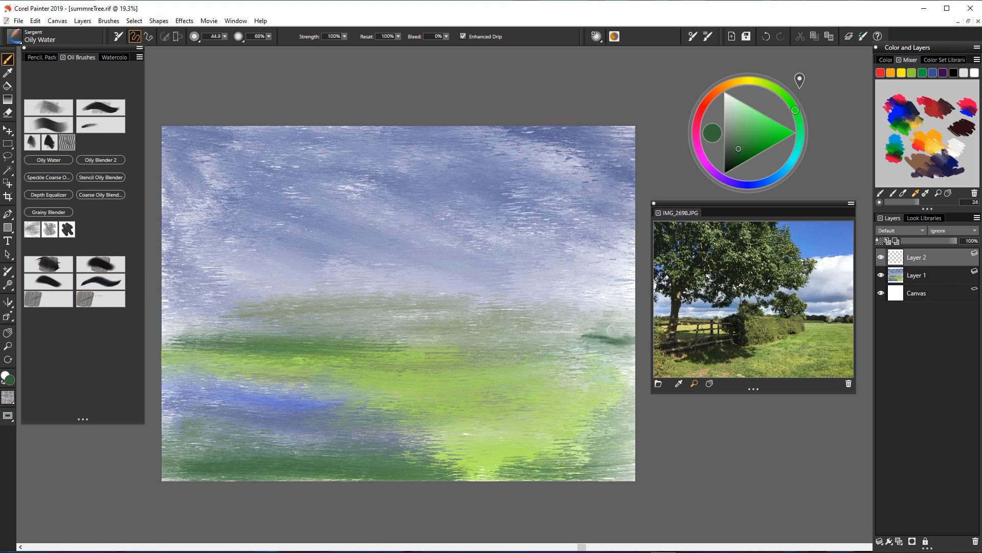
Step: Set the paint colour to a deep, saturated blue
{"action": "left_click", "coordinate": [764, 183]}
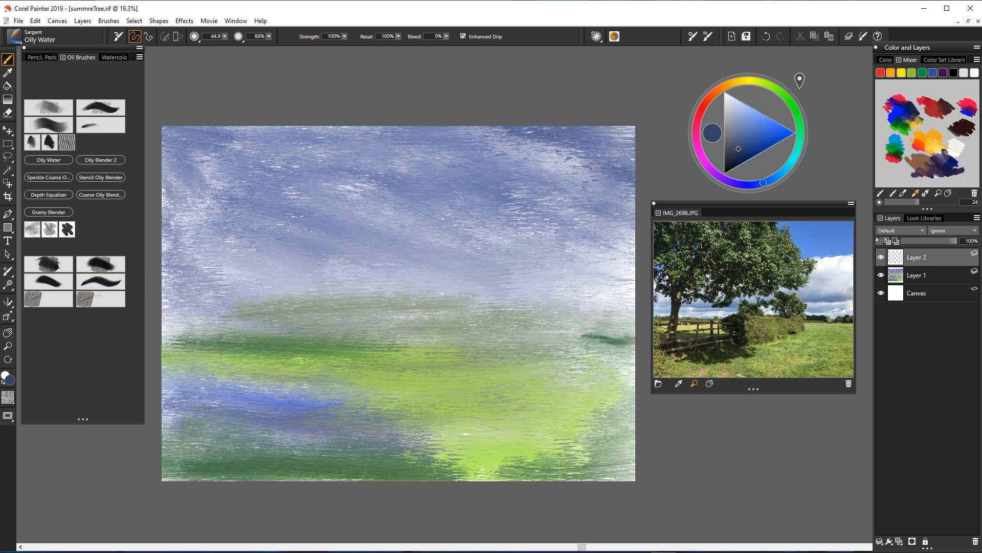
{"action": "left_click", "coordinate": [737, 183]}
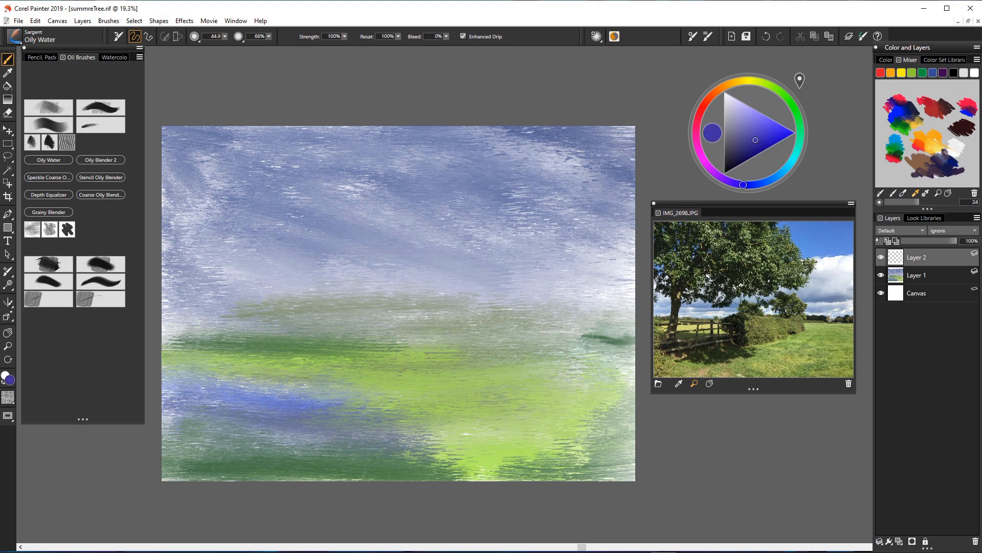
{"action": "left_click", "coordinate": [760, 183]}
{"action": "left_click_drag", "start_coordinate": [759, 138], "coordinate": [758, 145]}
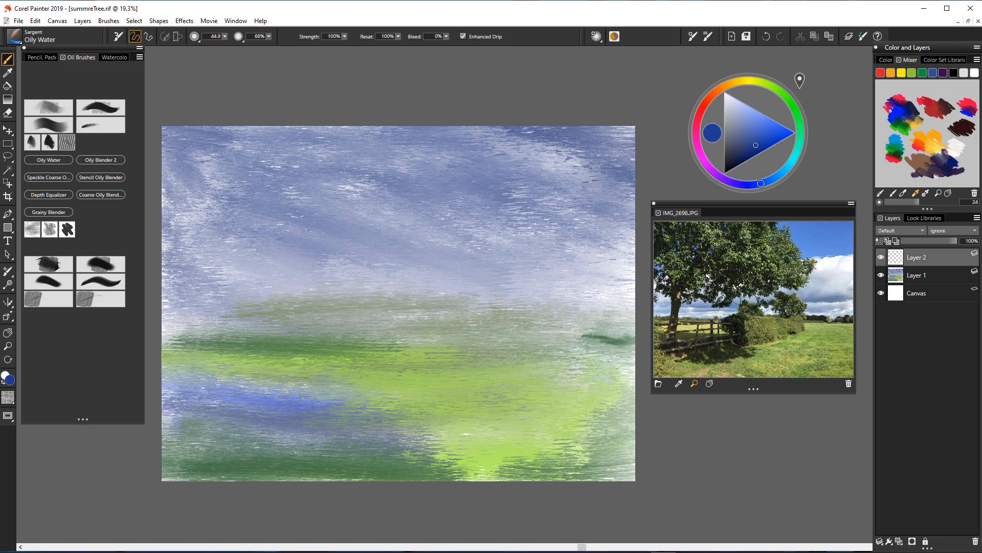
Step: Try painting distant blue foliage at the right end of the horizon with Oily Water and the Real Bristle Soft brush
{"action": "left_click_drag", "start_coordinate": [602, 337], "coordinate": [617, 335]}
{"action": "left_click_drag", "start_coordinate": [590, 331], "coordinate": [635, 324]}
{"action": "left_click", "coordinate": [49, 108]}
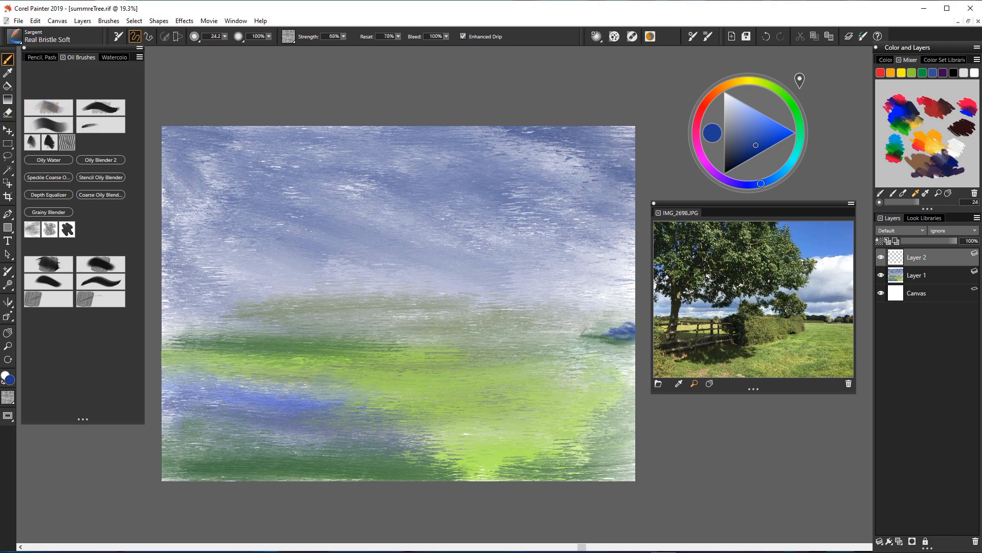
{"action": "left_click_drag", "start_coordinate": [625, 330], "coordinate": [617, 330]}
{"action": "mouse_move", "coordinate": [605, 333]}
{"action": "left_mouse_down"}
{"action": "mouse_move", "coordinate": [628, 322]}
{"action": "mouse_move", "coordinate": [592, 330]}
{"action": "left_mouse_up"}
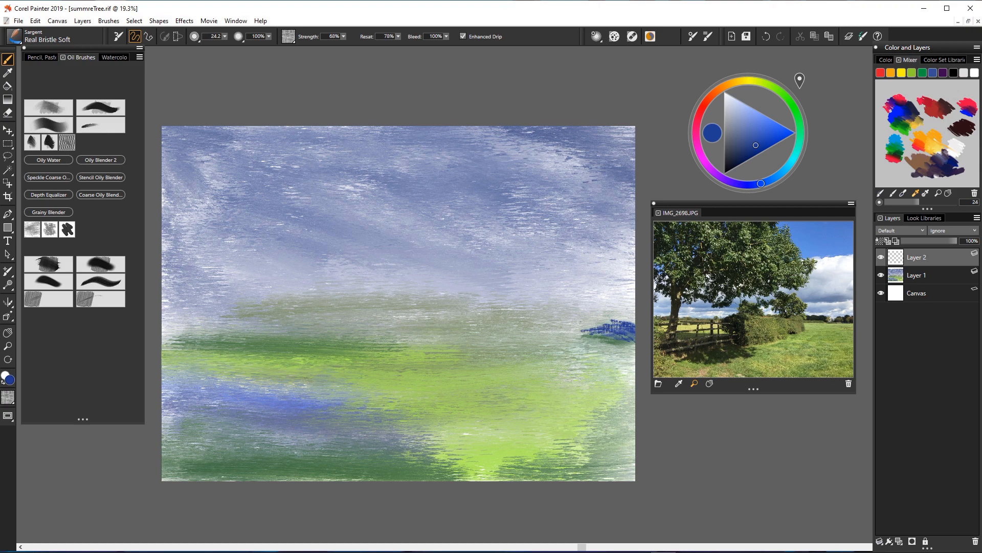
Step: Undo the trial foliage strokes at the right end of the horizon on Layer 2
{"action": "key", "text": "ctrl+z"}
{"action": "key", "text": "ctrl+z"}
{"action": "key", "text": "ctrl+z"}
{"action": "key", "text": "ctrl+z"}
{"action": "key", "text": "ctrl+z"}
{"action": "key", "text": "ctrl+z"}
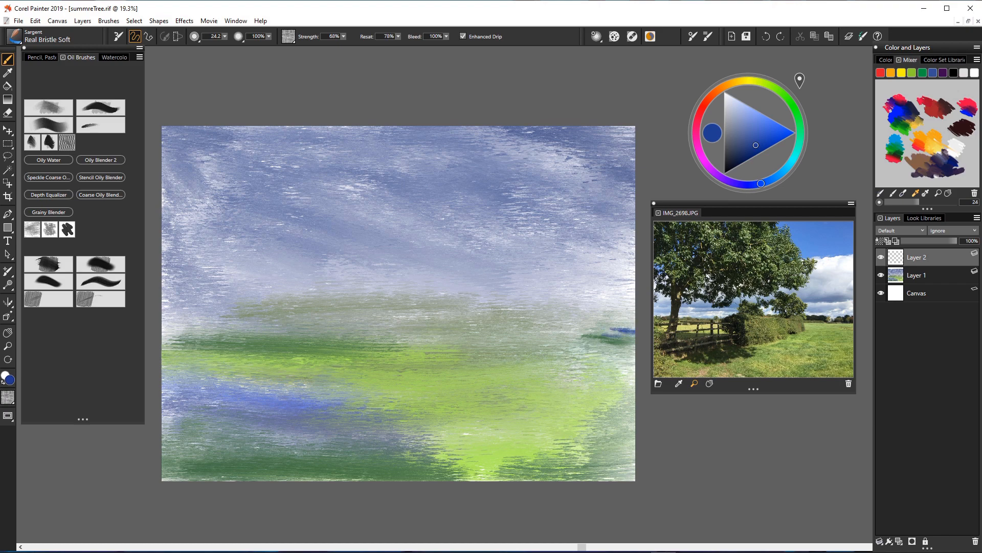
{"action": "key", "text": "ctrl+z"}
{"action": "key", "text": "ctrl+z"}
{"action": "key", "text": "ctrl+z"}
{"action": "key", "text": "ctrl+z"}
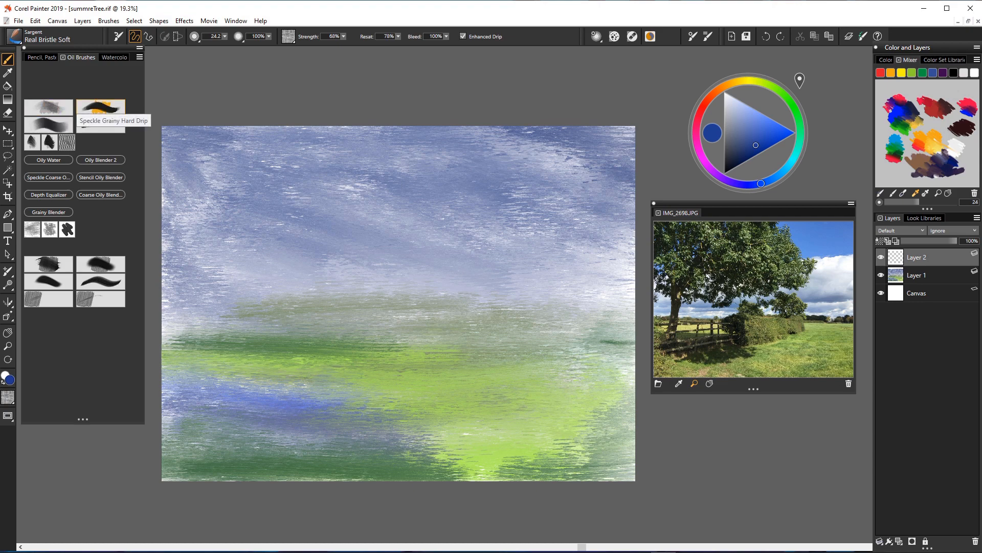
Step: Paint distant blue foliage at the horizon's right end with the Speckle Grainy Hard Drip brush, and move the reference photo clear of the canvas
{"action": "left_click", "coordinate": [100, 107]}
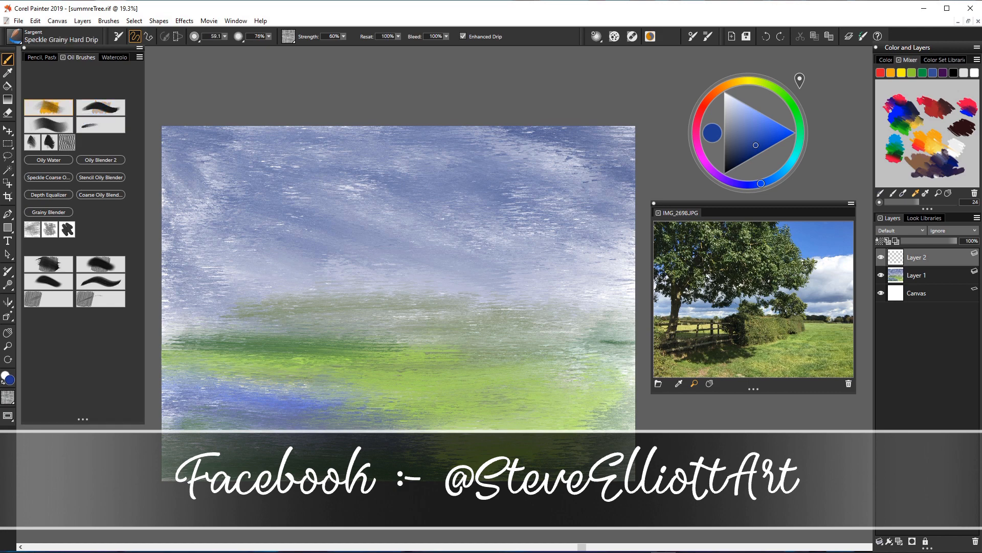
{"action": "left_click_drag", "start_coordinate": [612, 332], "coordinate": [635, 338]}
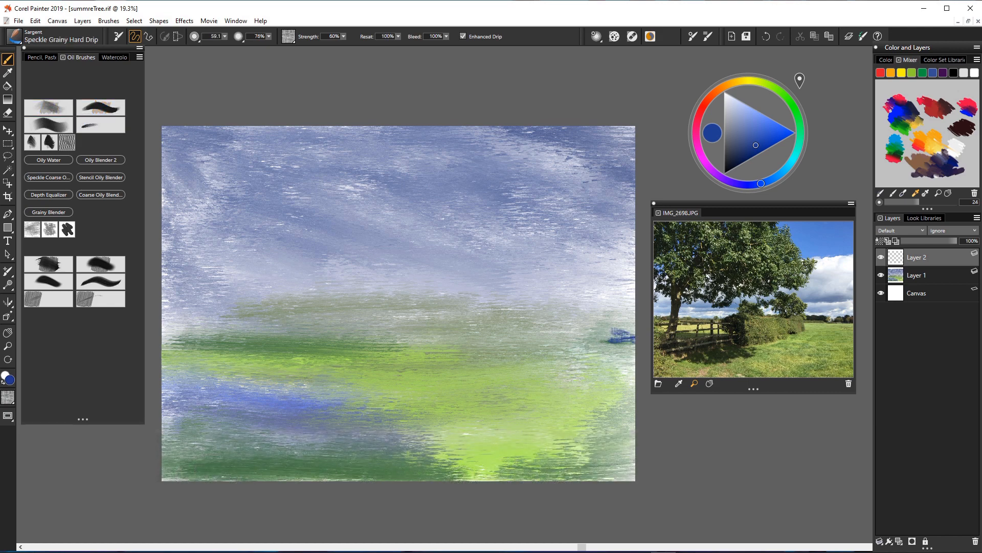
{"action": "scroll", "coordinate": [611, 338], "scroll_direction": "up", "scroll_amount": 5}
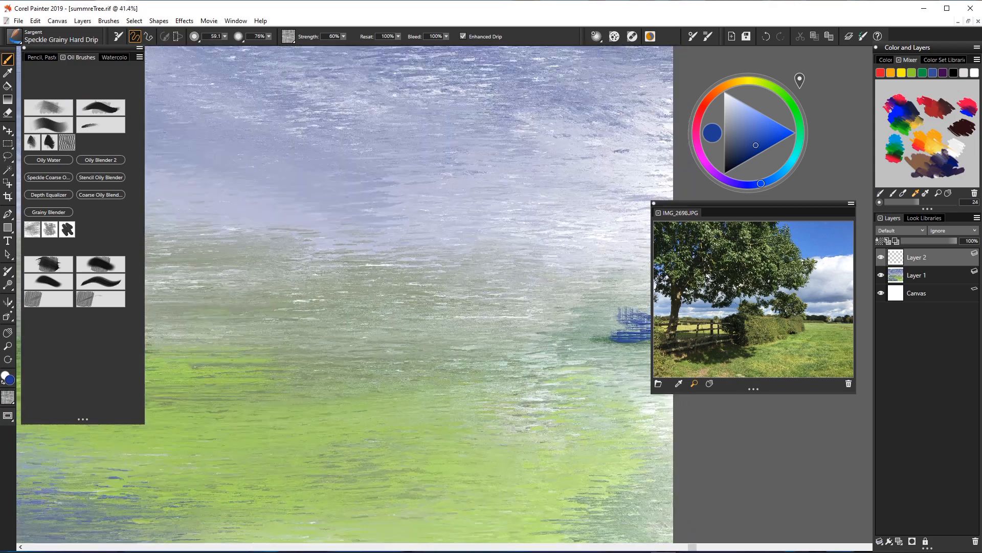
{"action": "scroll", "coordinate": [614, 333], "scroll_direction": "down", "scroll_amount": 1}
{"action": "mouse_move", "coordinate": [619, 322]}
{"action": "left_mouse_down"}
{"action": "mouse_move", "coordinate": [574, 327]}
{"action": "mouse_move", "coordinate": [641, 315]}
{"action": "left_mouse_up"}
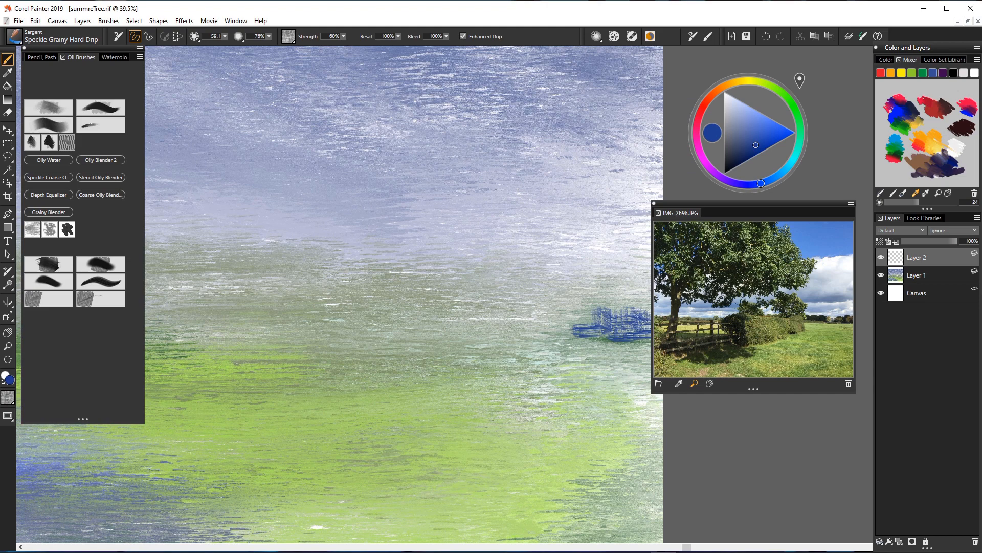
{"action": "left_click_drag", "start_coordinate": [724, 204], "coordinate": [762, 198]}
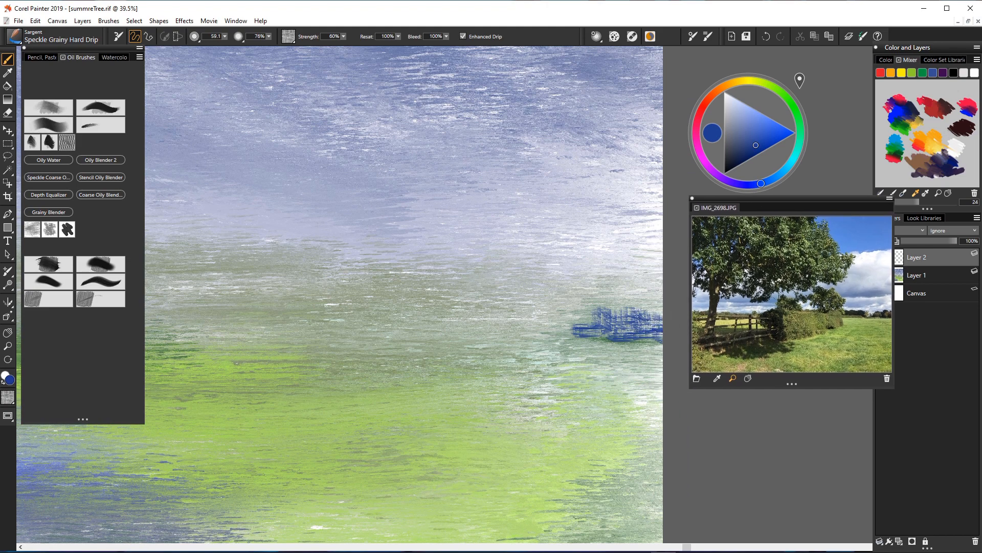
Step: Extend the distant blue foliage from the canvas's right edge inward along the horizon, building a taller tree clump
{"action": "mouse_move", "coordinate": [650, 336]}
{"action": "left_mouse_down"}
{"action": "mouse_move", "coordinate": [552, 333]}
{"action": "mouse_move", "coordinate": [571, 318]}
{"action": "mouse_move", "coordinate": [548, 305]}
{"action": "mouse_move", "coordinate": [515, 323]}
{"action": "mouse_move", "coordinate": [556, 320]}
{"action": "mouse_move", "coordinate": [532, 330]}
{"action": "left_mouse_up"}
{"action": "left_click_drag", "start_coordinate": [584, 307], "coordinate": [456, 333]}
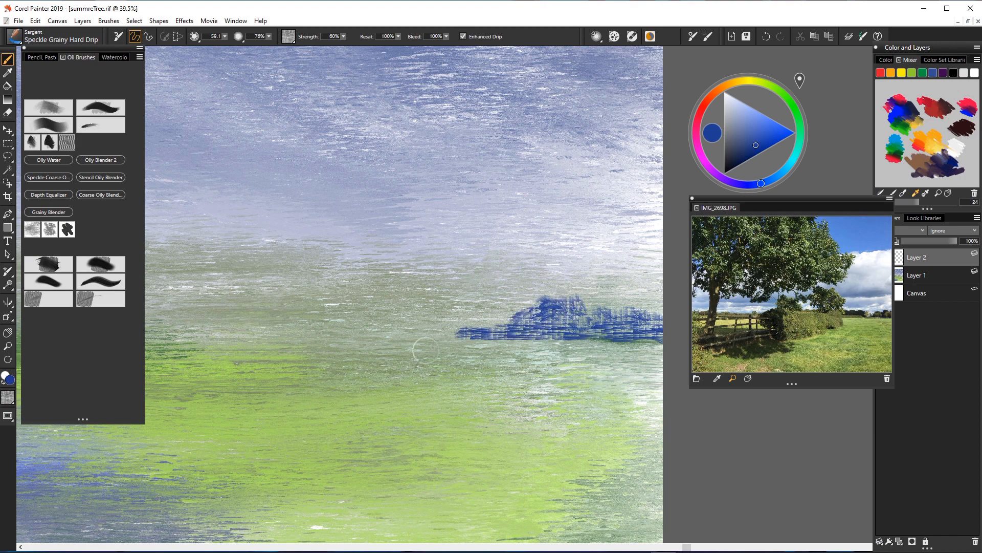
{"action": "scroll", "coordinate": [425, 362], "scroll_direction": "down", "scroll_amount": 6}
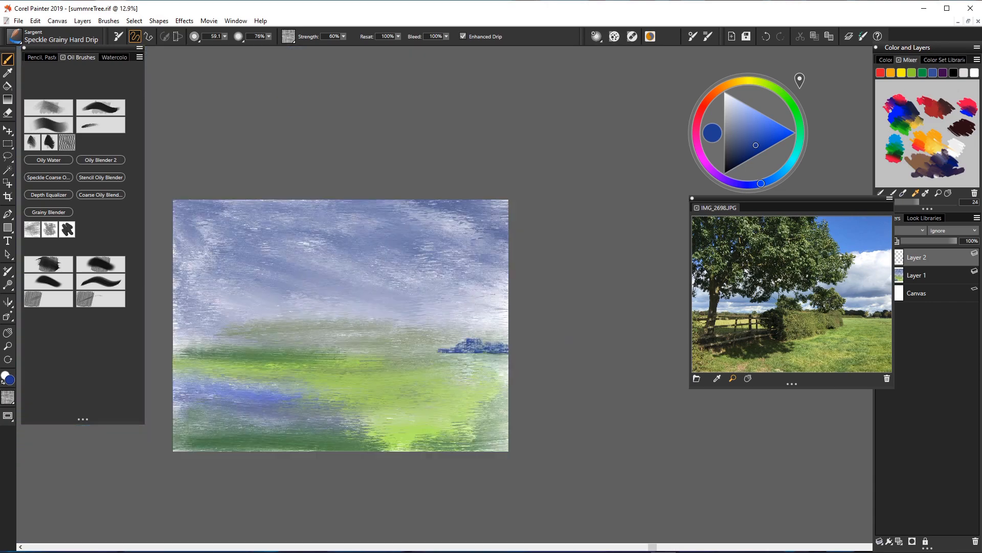
{"action": "scroll", "coordinate": [425, 362], "scroll_direction": "up", "scroll_amount": 3}
{"action": "scroll", "coordinate": [424, 362], "scroll_direction": "down", "scroll_amount": 1}
{"action": "scroll", "coordinate": [309, 322], "scroll_direction": "up", "scroll_amount": 3}
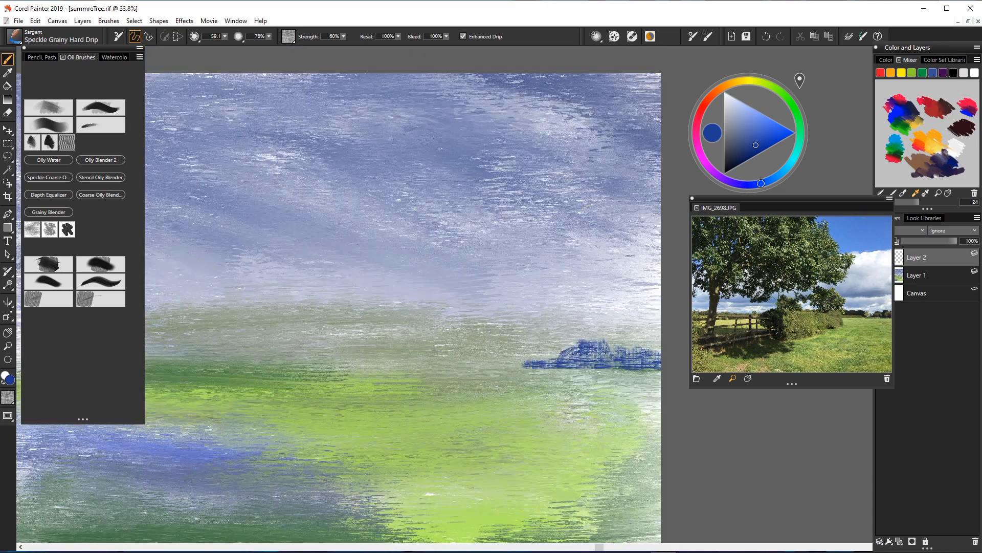
{"action": "scroll", "coordinate": [309, 321], "scroll_direction": "down", "scroll_amount": 2}
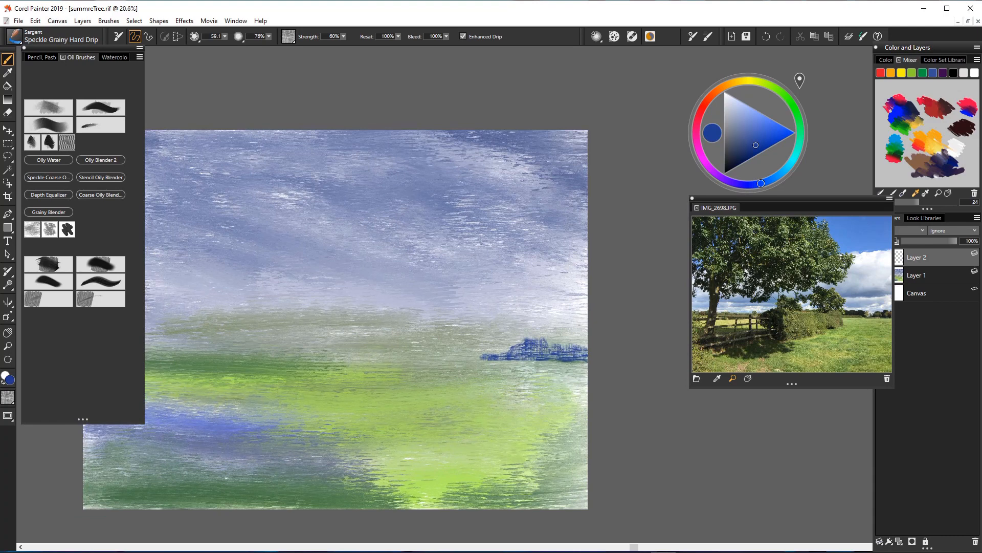
{"action": "left_click_drag", "start_coordinate": [316, 326], "coordinate": [368, 301]}
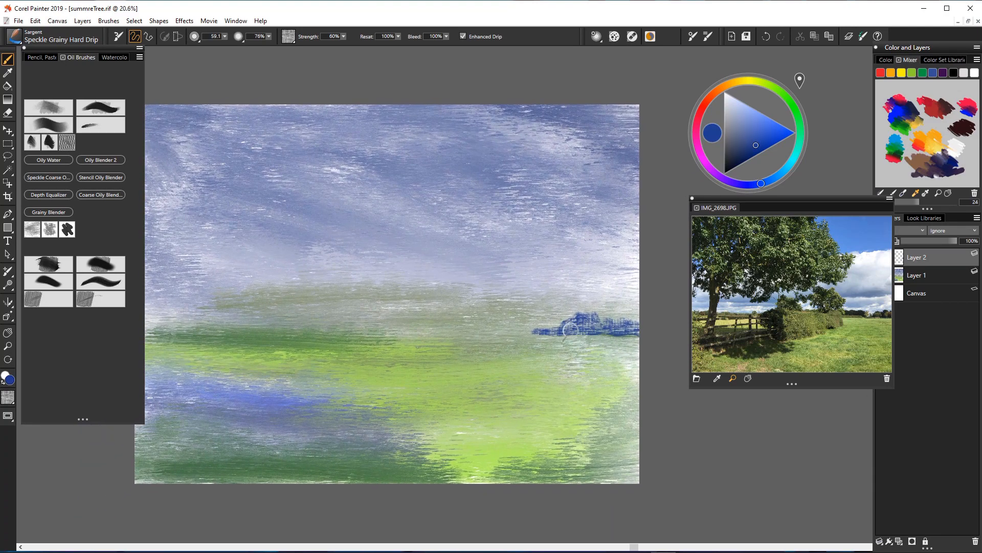
Step: Layer mid and dark green over the distant blue foliage and continue the tree line toward the middle of the horizon
{"action": "left_click", "coordinate": [797, 114]}
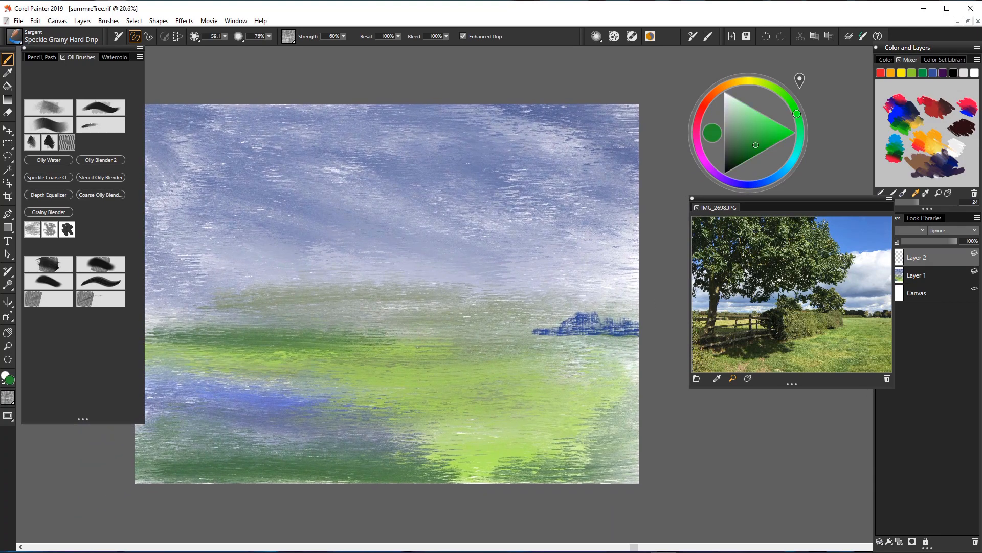
{"action": "mouse_move", "coordinate": [582, 330]}
{"action": "left_mouse_down"}
{"action": "mouse_move", "coordinate": [565, 331]}
{"action": "mouse_move", "coordinate": [605, 330]}
{"action": "left_mouse_up"}
{"action": "left_click", "coordinate": [739, 158]}
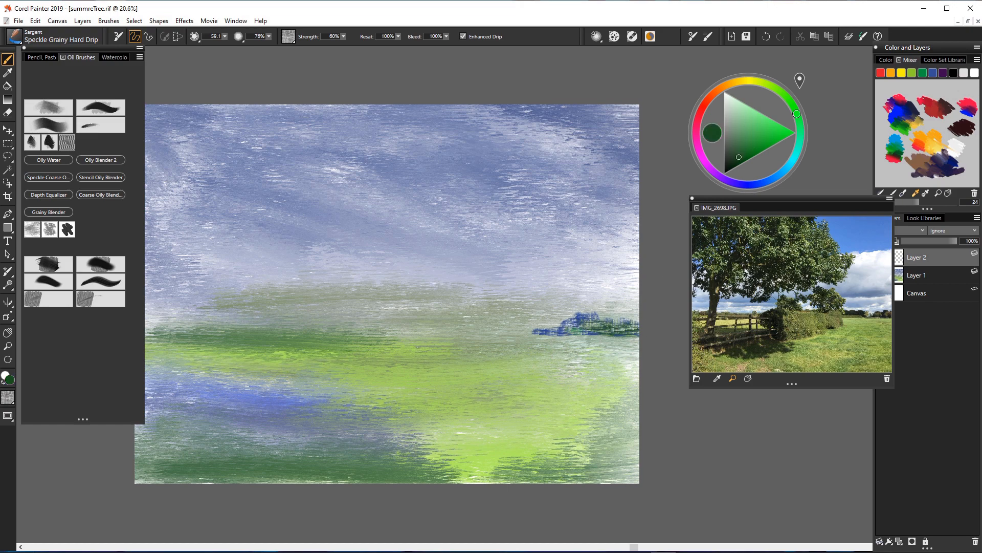
{"action": "mouse_move", "coordinate": [562, 332]}
{"action": "left_mouse_down"}
{"action": "mouse_move", "coordinate": [508, 323]}
{"action": "mouse_move", "coordinate": [514, 333]}
{"action": "mouse_move", "coordinate": [486, 335]}
{"action": "mouse_move", "coordinate": [510, 322]}
{"action": "mouse_move", "coordinate": [494, 320]}
{"action": "left_mouse_up"}
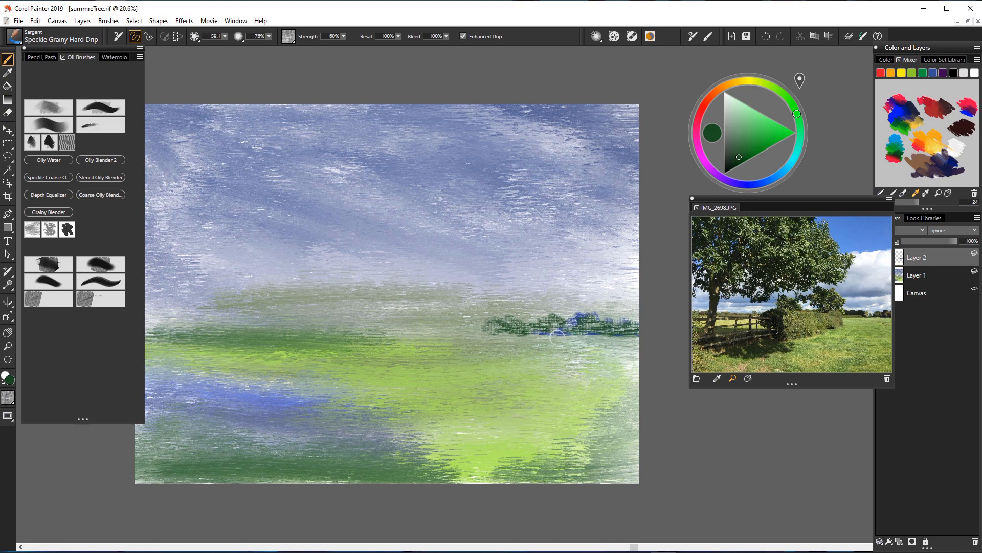
{"action": "mouse_move", "coordinate": [557, 336]}
{"action": "left_mouse_down"}
{"action": "mouse_move", "coordinate": [467, 339]}
{"action": "mouse_move", "coordinate": [523, 326]}
{"action": "left_mouse_up"}
{"action": "left_click", "coordinate": [731, 119]}
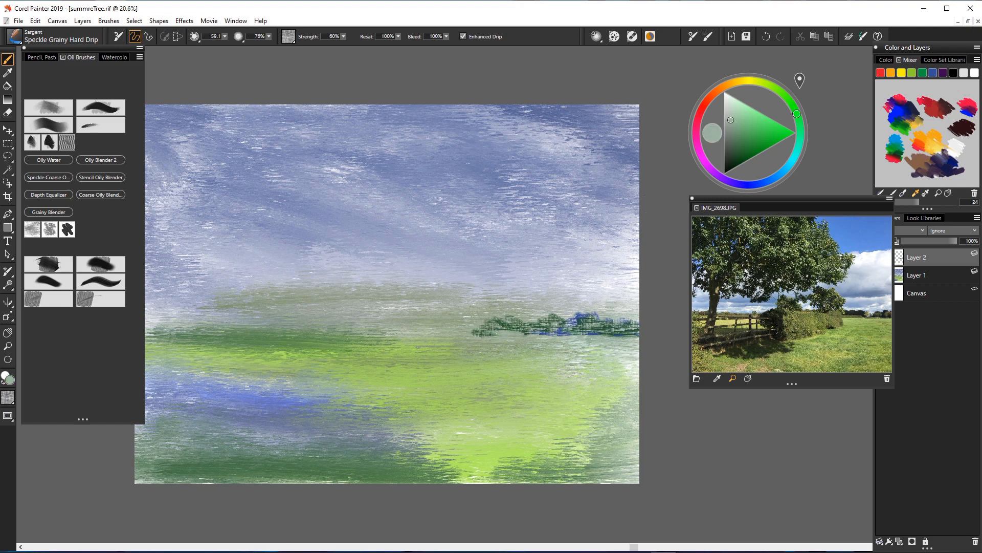
{"action": "left_click", "coordinate": [735, 156]}
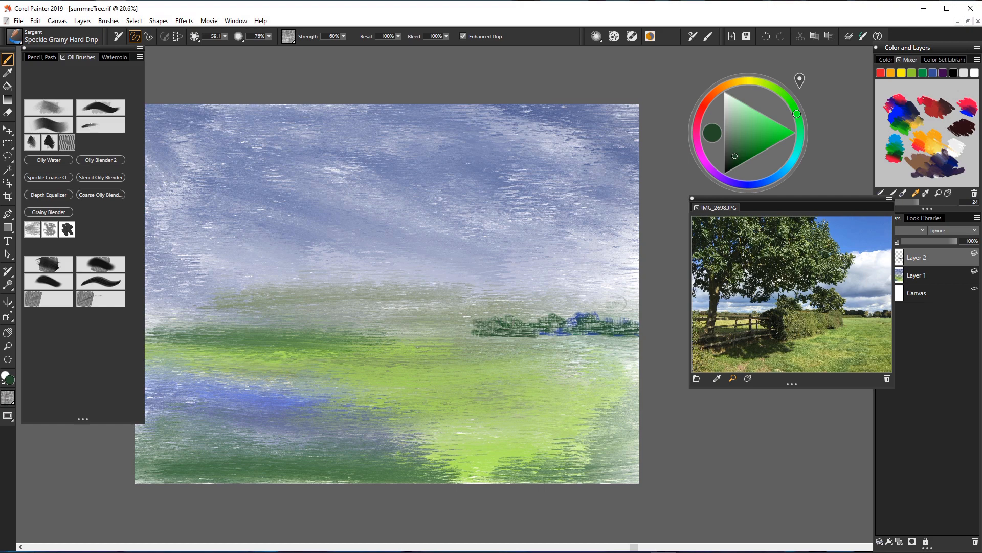
Step: Add dark navy blue shadows along the whole distant tree line, extending its inner end slightly
{"action": "left_click", "coordinate": [742, 185]}
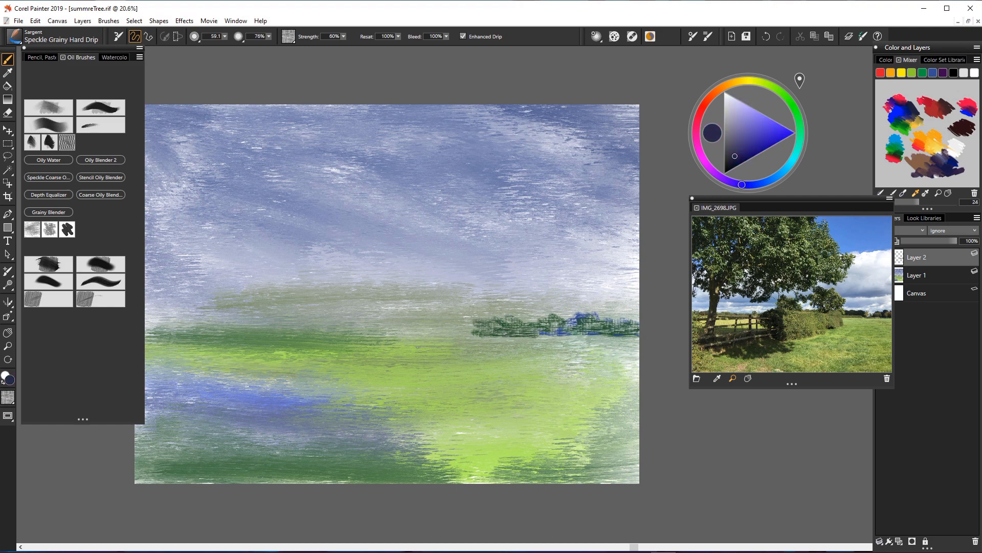
{"action": "left_click_drag", "start_coordinate": [506, 326], "coordinate": [473, 324]}
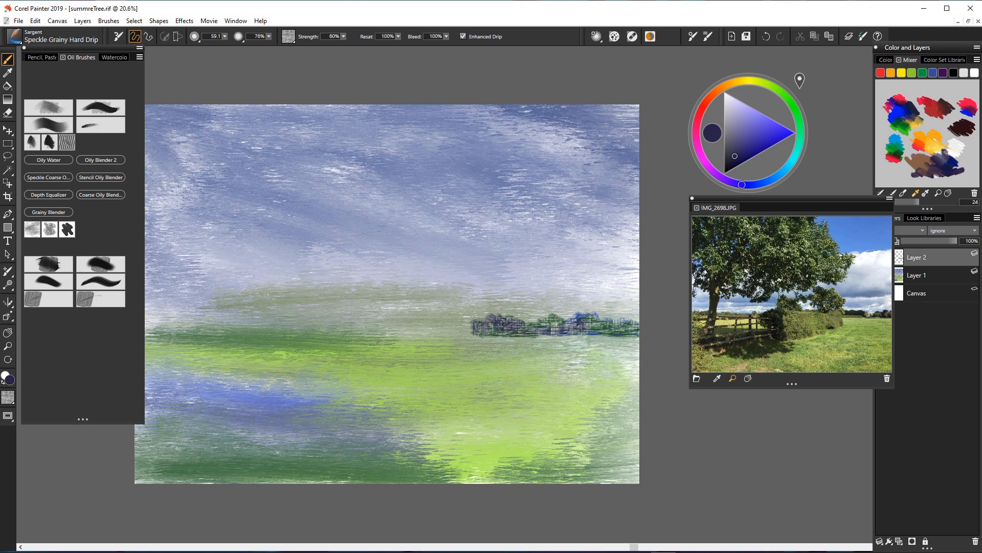
{"action": "left_click_drag", "start_coordinate": [548, 326], "coordinate": [628, 327]}
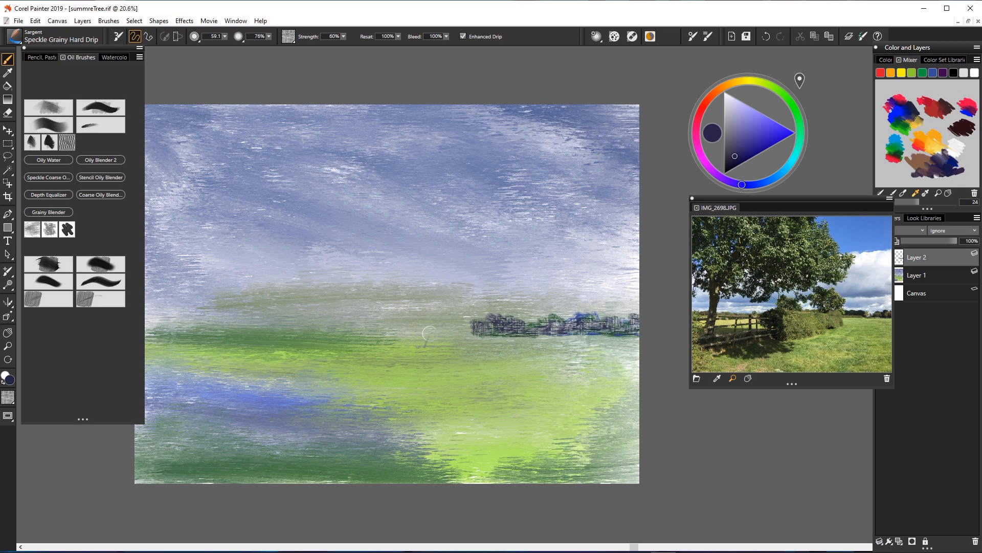
{"action": "left_click_drag", "start_coordinate": [478, 323], "coordinate": [465, 326]}
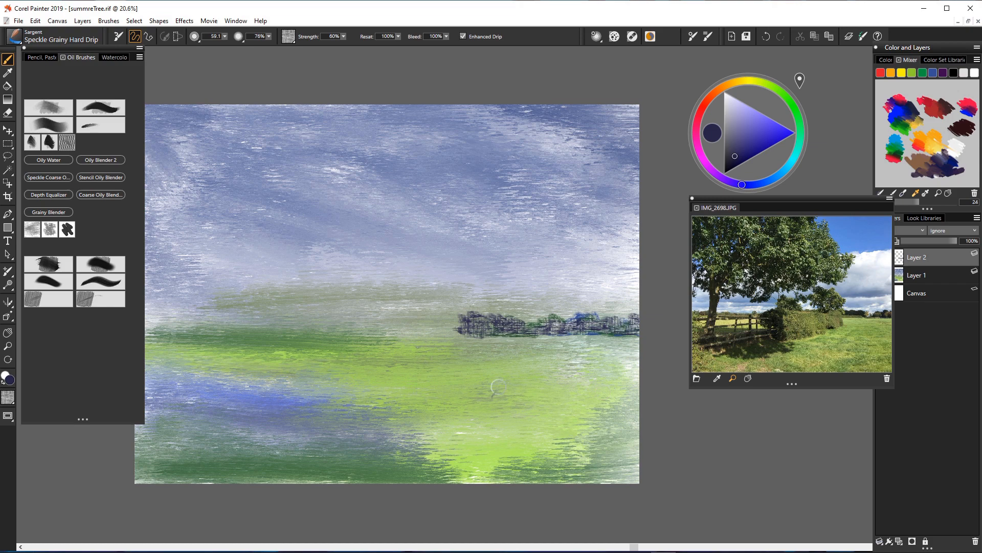
Step: Choose a muted olive green and make the first hedge strokes just below the inner end of the distant tree line
{"action": "left_click", "coordinate": [801, 127]}
{"action": "left_click", "coordinate": [739, 125]}
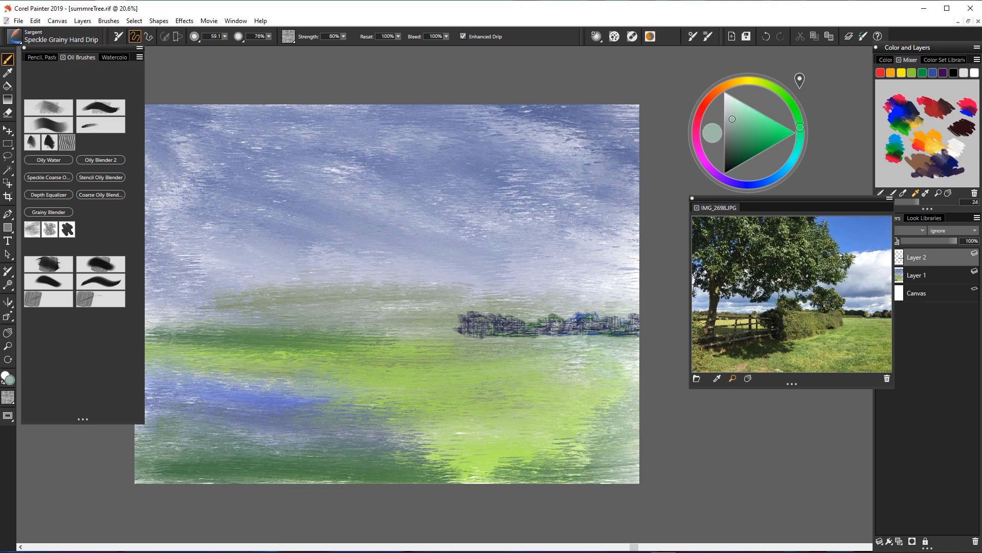
{"action": "left_click", "coordinate": [732, 130]}
{"action": "left_click", "coordinate": [770, 85]}
{"action": "left_click_drag", "start_coordinate": [730, 133], "coordinate": [737, 138]}
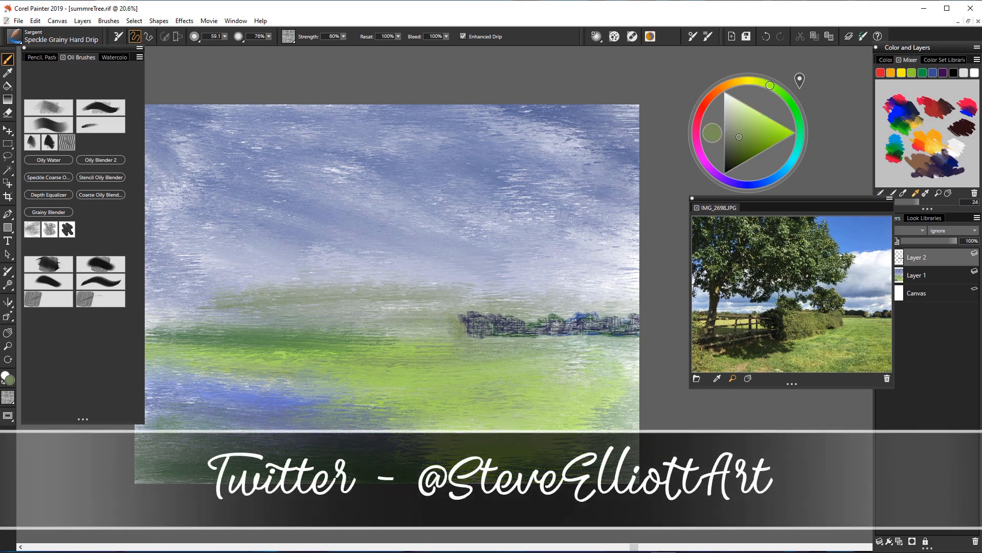
{"action": "left_click_drag", "start_coordinate": [449, 340], "coordinate": [440, 366]}
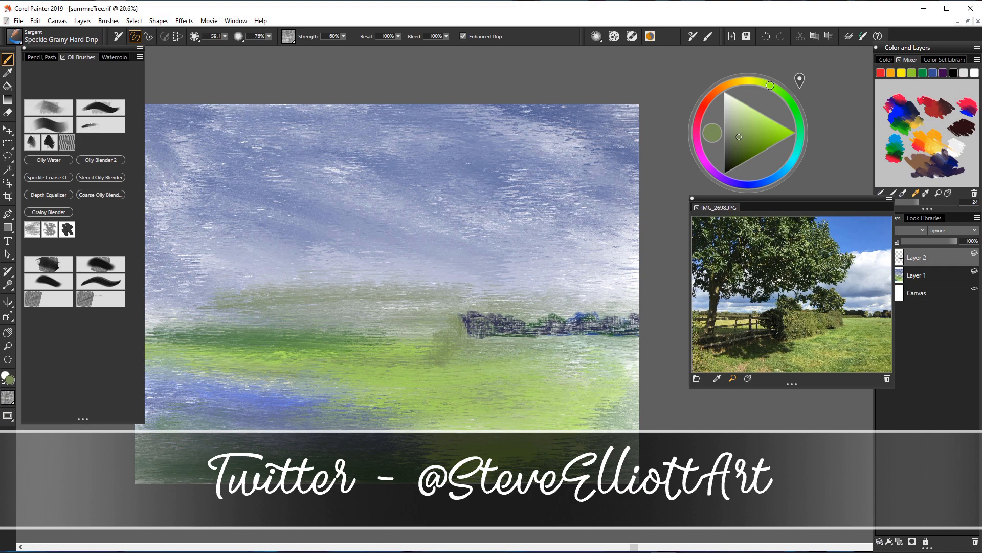
Step: Outline the hedge in dark olive green, with its top and base lines spreading from the tree line toward the foreground
{"action": "left_click", "coordinate": [736, 152]}
{"action": "mouse_move", "coordinate": [456, 319]}
{"action": "left_mouse_down"}
{"action": "mouse_move", "coordinate": [431, 361]}
{"action": "mouse_move", "coordinate": [411, 360]}
{"action": "mouse_move", "coordinate": [377, 398]}
{"action": "mouse_move", "coordinate": [385, 377]}
{"action": "mouse_move", "coordinate": [362, 405]}
{"action": "left_mouse_up"}
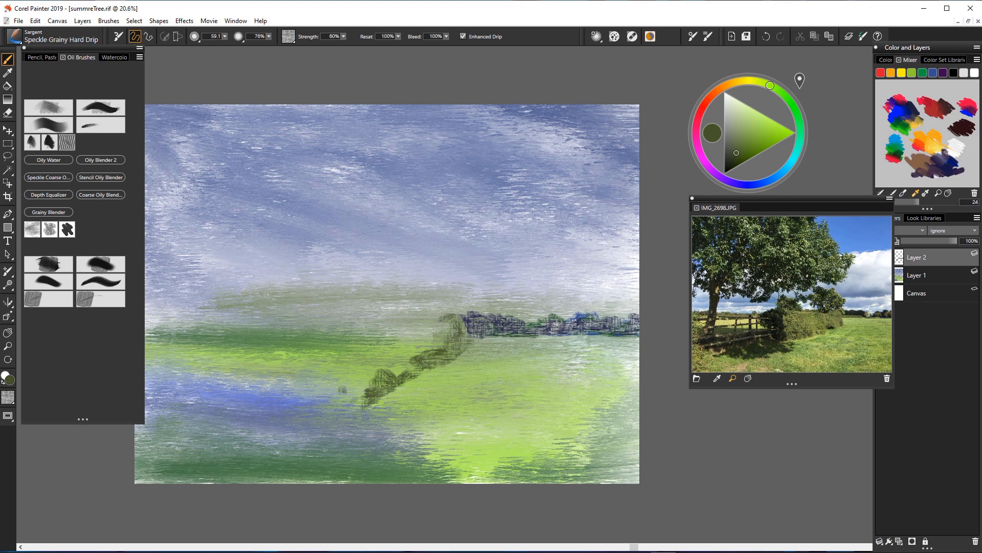
{"action": "mouse_move", "coordinate": [446, 321]}
{"action": "left_mouse_down"}
{"action": "mouse_move", "coordinate": [414, 330]}
{"action": "mouse_move", "coordinate": [335, 326]}
{"action": "mouse_move", "coordinate": [338, 367]}
{"action": "left_mouse_up"}
{"action": "mouse_move", "coordinate": [342, 330]}
{"action": "left_mouse_down"}
{"action": "mouse_move", "coordinate": [349, 399]}
{"action": "mouse_move", "coordinate": [377, 383]}
{"action": "mouse_move", "coordinate": [353, 405]}
{"action": "left_mouse_up"}
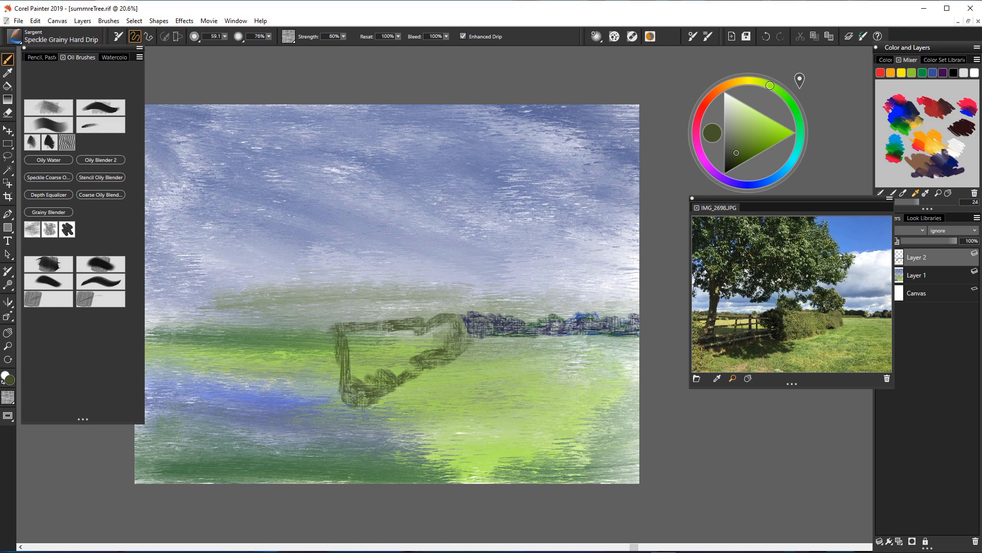
{"action": "left_click_drag", "start_coordinate": [340, 331], "coordinate": [309, 337]}
Step: Paint the near end of the hedge with blue-violet shadow
{"action": "left_click", "coordinate": [753, 184]}
{"action": "left_click", "coordinate": [747, 146]}
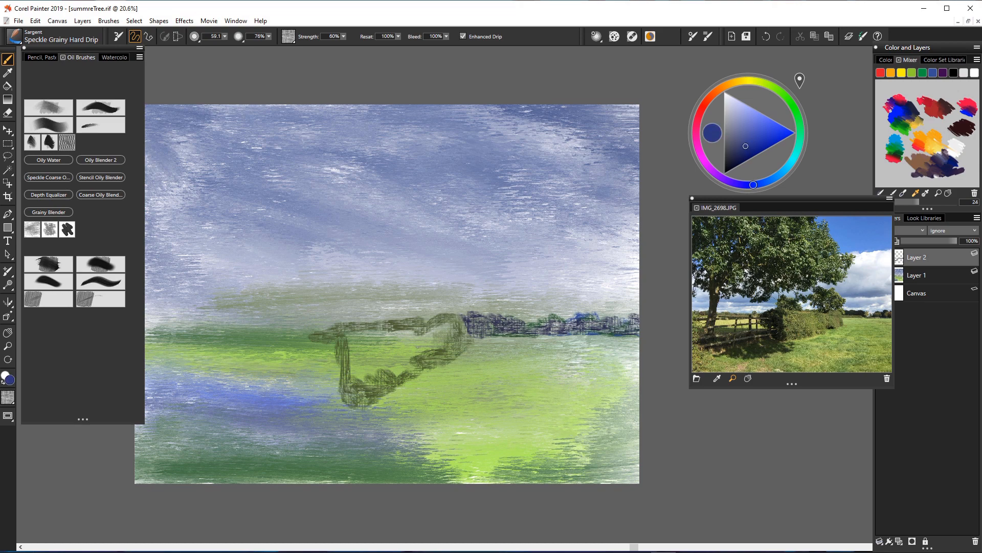
{"action": "left_click_drag", "start_coordinate": [753, 185], "coordinate": [741, 184]}
{"action": "mouse_move", "coordinate": [312, 361]}
{"action": "left_mouse_down"}
{"action": "mouse_move", "coordinate": [307, 325]}
{"action": "mouse_move", "coordinate": [318, 337]}
{"action": "mouse_move", "coordinate": [306, 348]}
{"action": "mouse_move", "coordinate": [342, 381]}
{"action": "mouse_move", "coordinate": [340, 391]}
{"action": "mouse_move", "coordinate": [325, 387]}
{"action": "mouse_move", "coordinate": [331, 398]}
{"action": "mouse_move", "coordinate": [316, 378]}
{"action": "mouse_move", "coordinate": [343, 390]}
{"action": "mouse_move", "coordinate": [333, 346]}
{"action": "mouse_move", "coordinate": [336, 380]}
{"action": "mouse_move", "coordinate": [333, 352]}
{"action": "mouse_move", "coordinate": [360, 382]}
{"action": "left_mouse_up"}
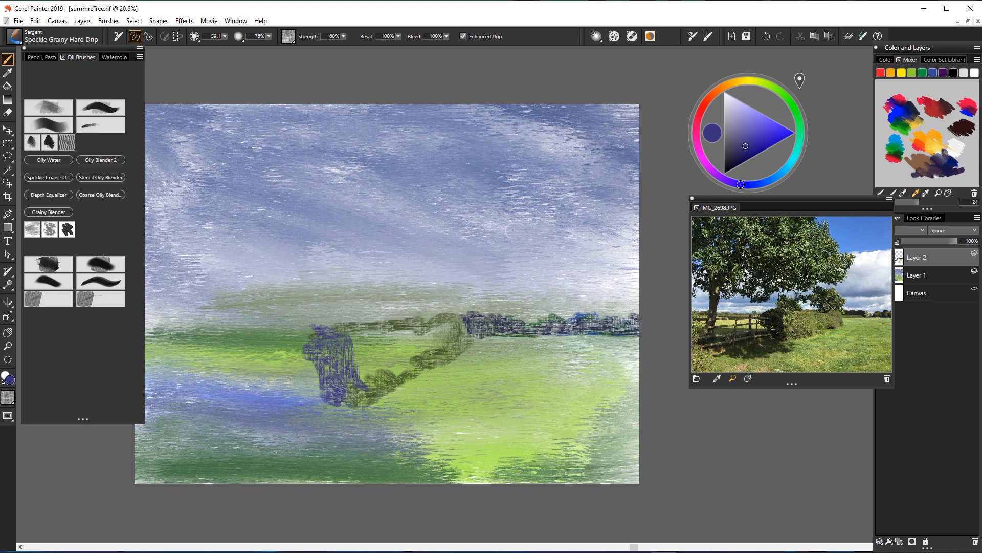
Step: Fill the sunlit side of the hedge with pale green, using a mid sage green toward its far end
{"action": "left_click", "coordinate": [786, 96]}
{"action": "left_click_drag", "start_coordinate": [747, 123], "coordinate": [739, 111]}
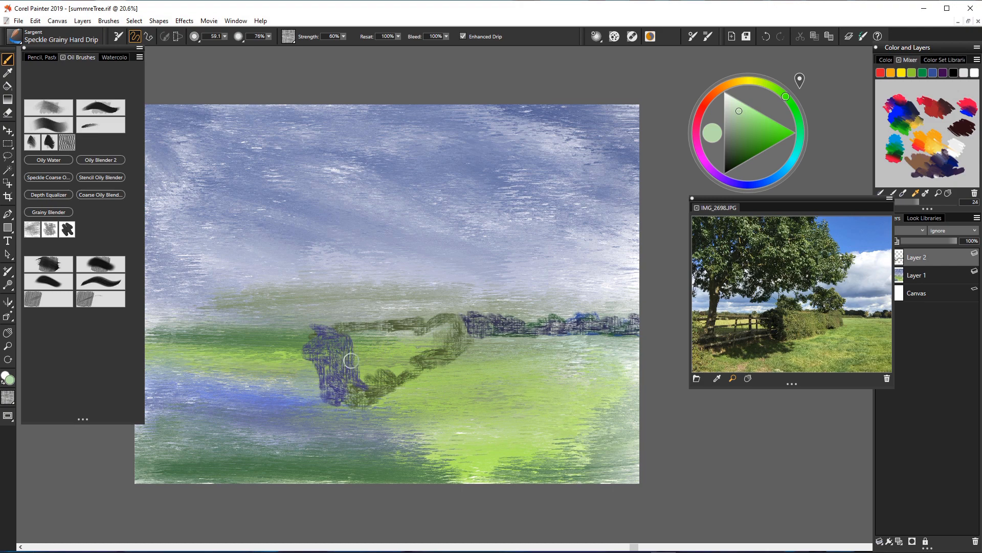
{"action": "mouse_move", "coordinate": [376, 336]}
{"action": "left_mouse_down"}
{"action": "mouse_move", "coordinate": [368, 353]}
{"action": "mouse_move", "coordinate": [378, 371]}
{"action": "mouse_move", "coordinate": [407, 364]}
{"action": "mouse_move", "coordinate": [353, 366]}
{"action": "mouse_move", "coordinate": [353, 343]}
{"action": "mouse_move", "coordinate": [355, 371]}
{"action": "mouse_move", "coordinate": [392, 332]}
{"action": "mouse_move", "coordinate": [422, 330]}
{"action": "mouse_move", "coordinate": [389, 326]}
{"action": "left_mouse_up"}
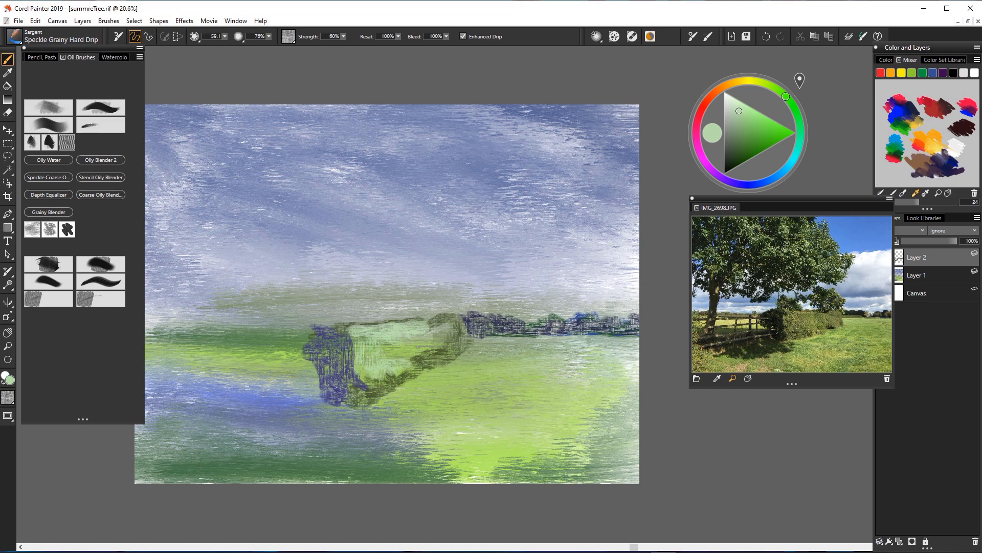
{"action": "left_click", "coordinate": [739, 128]}
{"action": "mouse_move", "coordinate": [413, 325]}
{"action": "left_mouse_down"}
{"action": "mouse_move", "coordinate": [429, 332]}
{"action": "mouse_move", "coordinate": [458, 318]}
{"action": "mouse_move", "coordinate": [442, 348]}
{"action": "mouse_move", "coordinate": [405, 348]}
{"action": "mouse_move", "coordinate": [413, 344]}
{"action": "left_mouse_up"}
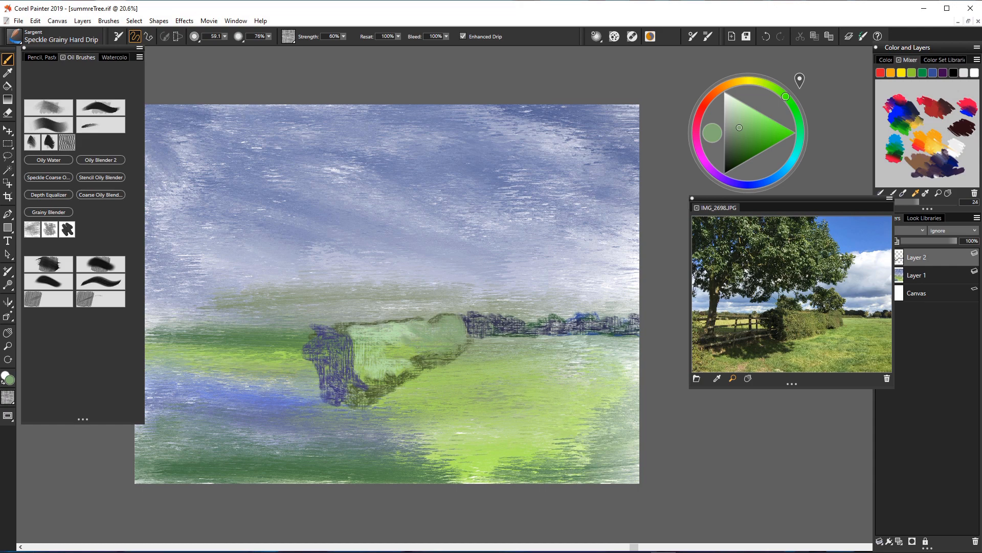
Step: Paint pale yellow-green highlights on the upper far part of the hedge
{"action": "left_click", "coordinate": [305, 343]}
{"action": "left_click_drag", "start_coordinate": [740, 127], "coordinate": [746, 113]}
{"action": "left_click_drag", "start_coordinate": [786, 97], "coordinate": [762, 82]}
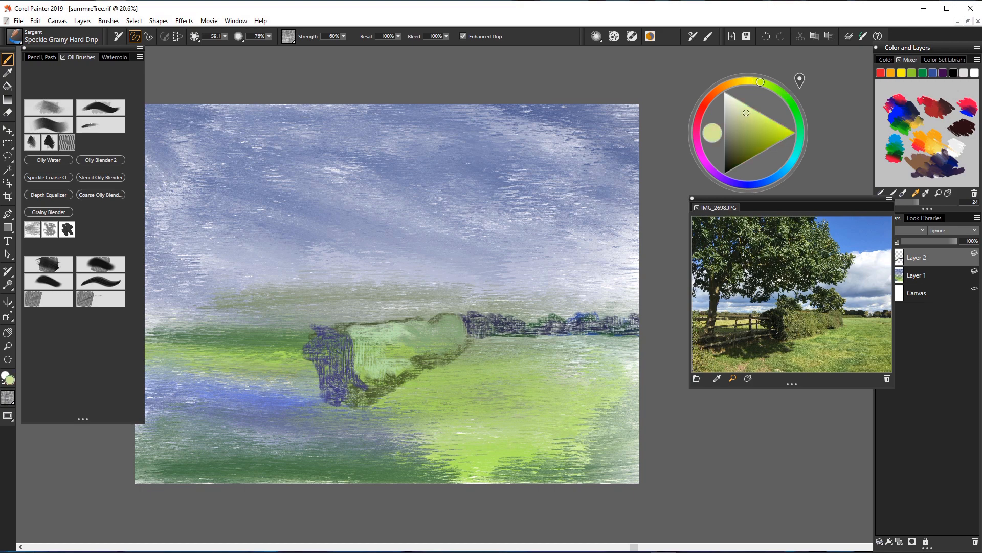
{"action": "mouse_move", "coordinate": [425, 330]}
{"action": "left_mouse_down"}
{"action": "mouse_move", "coordinate": [454, 338]}
{"action": "mouse_move", "coordinate": [458, 322]}
{"action": "mouse_move", "coordinate": [464, 334]}
{"action": "mouse_move", "coordinate": [425, 321]}
{"action": "mouse_move", "coordinate": [407, 336]}
{"action": "mouse_move", "coordinate": [440, 344]}
{"action": "mouse_move", "coordinate": [404, 342]}
{"action": "mouse_move", "coordinate": [427, 349]}
{"action": "mouse_move", "coordinate": [462, 333]}
{"action": "mouse_move", "coordinate": [414, 355]}
{"action": "mouse_move", "coordinate": [380, 348]}
{"action": "mouse_move", "coordinate": [407, 363]}
{"action": "mouse_move", "coordinate": [369, 371]}
{"action": "mouse_move", "coordinate": [363, 391]}
{"action": "mouse_move", "coordinate": [320, 366]}
{"action": "mouse_move", "coordinate": [318, 392]}
{"action": "mouse_move", "coordinate": [332, 381]}
{"action": "left_mouse_up"}
Step: Sample the hedge's dark olive green and work it over the blue-violet near end and the hedge base
{"action": "left_click", "coordinate": [422, 352], "text": "alt"}
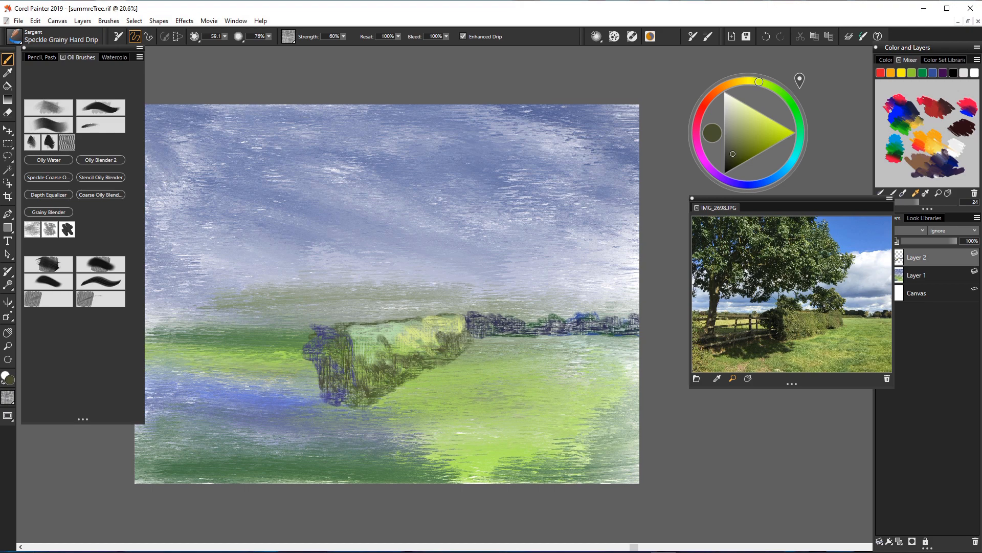
{"action": "left_click_drag", "start_coordinate": [322, 387], "coordinate": [323, 405]}
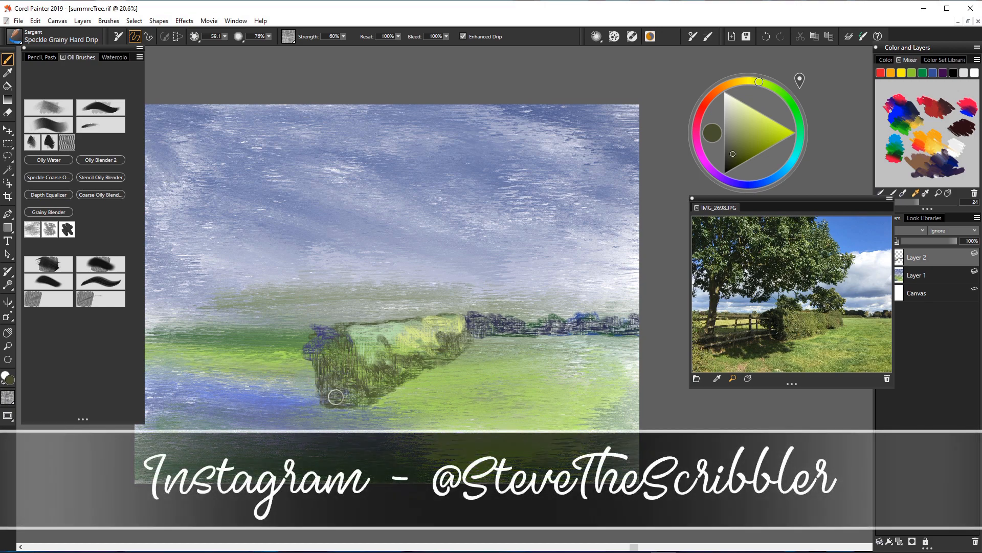
{"action": "left_click_drag", "start_coordinate": [309, 408], "coordinate": [356, 416]}
Step: Paint a broad dark violet-blue cast shadow on the ground in front of the hedge, spreading toward the canvas's left edge
{"action": "left_click", "coordinate": [736, 183]}
{"action": "left_click", "coordinate": [739, 151]}
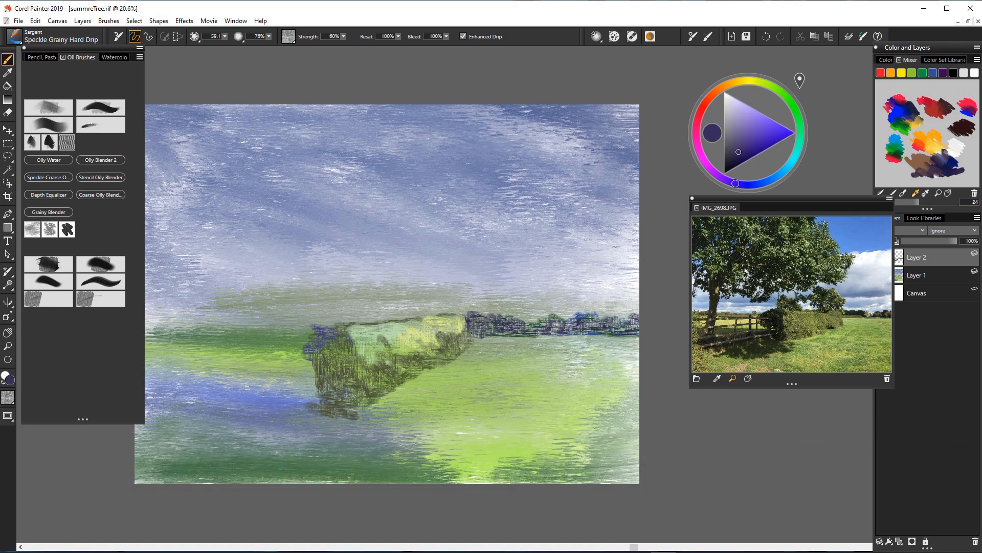
{"action": "mouse_move", "coordinate": [307, 375]}
{"action": "left_mouse_down"}
{"action": "mouse_move", "coordinate": [353, 394]}
{"action": "mouse_move", "coordinate": [329, 402]}
{"action": "mouse_move", "coordinate": [338, 419]}
{"action": "mouse_move", "coordinate": [390, 411]}
{"action": "mouse_move", "coordinate": [343, 428]}
{"action": "mouse_move", "coordinate": [385, 436]}
{"action": "mouse_move", "coordinate": [268, 448]}
{"action": "left_mouse_up"}
{"action": "mouse_move", "coordinate": [322, 430]}
{"action": "left_mouse_down"}
{"action": "mouse_move", "coordinate": [324, 406]}
{"action": "mouse_move", "coordinate": [261, 432]}
{"action": "mouse_move", "coordinate": [230, 427]}
{"action": "mouse_move", "coordinate": [284, 445]}
{"action": "mouse_move", "coordinate": [203, 419]}
{"action": "mouse_move", "coordinate": [241, 418]}
{"action": "mouse_move", "coordinate": [256, 423]}
{"action": "mouse_move", "coordinate": [198, 427]}
{"action": "mouse_move", "coordinate": [285, 413]}
{"action": "mouse_move", "coordinate": [294, 402]}
{"action": "mouse_move", "coordinate": [226, 408]}
{"action": "mouse_move", "coordinate": [320, 398]}
{"action": "mouse_move", "coordinate": [267, 392]}
{"action": "mouse_move", "coordinate": [320, 388]}
{"action": "mouse_move", "coordinate": [261, 389]}
{"action": "mouse_move", "coordinate": [317, 384]}
{"action": "mouse_move", "coordinate": [255, 379]}
{"action": "mouse_move", "coordinate": [307, 379]}
{"action": "mouse_move", "coordinate": [228, 384]}
{"action": "mouse_move", "coordinate": [299, 390]}
{"action": "mouse_move", "coordinate": [287, 382]}
{"action": "mouse_move", "coordinate": [184, 399]}
{"action": "mouse_move", "coordinate": [259, 381]}
{"action": "mouse_move", "coordinate": [195, 397]}
{"action": "mouse_move", "coordinate": [231, 400]}
{"action": "mouse_move", "coordinate": [190, 412]}
{"action": "mouse_move", "coordinate": [186, 425]}
{"action": "mouse_move", "coordinate": [248, 436]}
{"action": "mouse_move", "coordinate": [194, 421]}
{"action": "mouse_move", "coordinate": [209, 410]}
{"action": "left_mouse_up"}
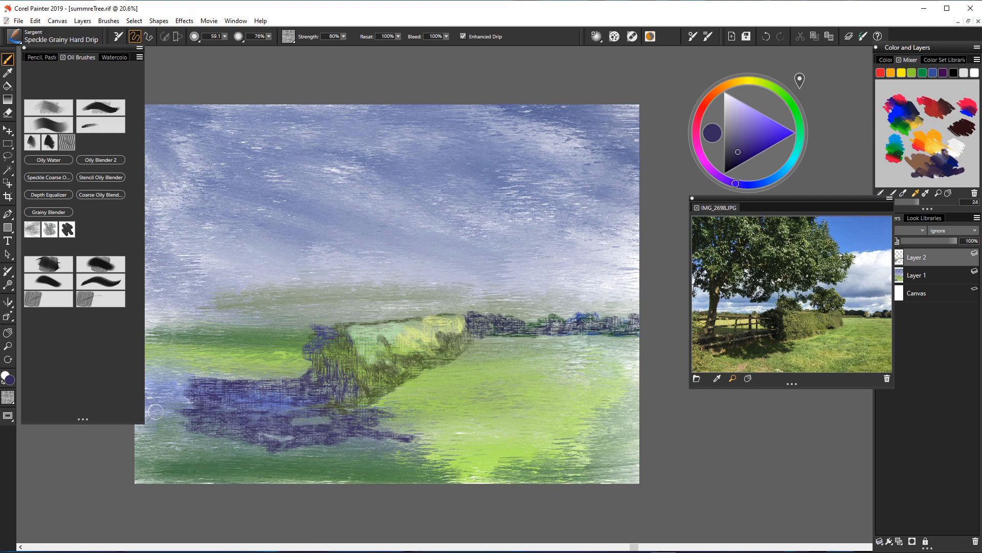
{"action": "left_click_drag", "start_coordinate": [156, 412], "coordinate": [174, 412]}
Step: Paint pale grey-green foliage at the left edge of the field, just above the cast shadow
{"action": "left_click", "coordinate": [783, 93]}
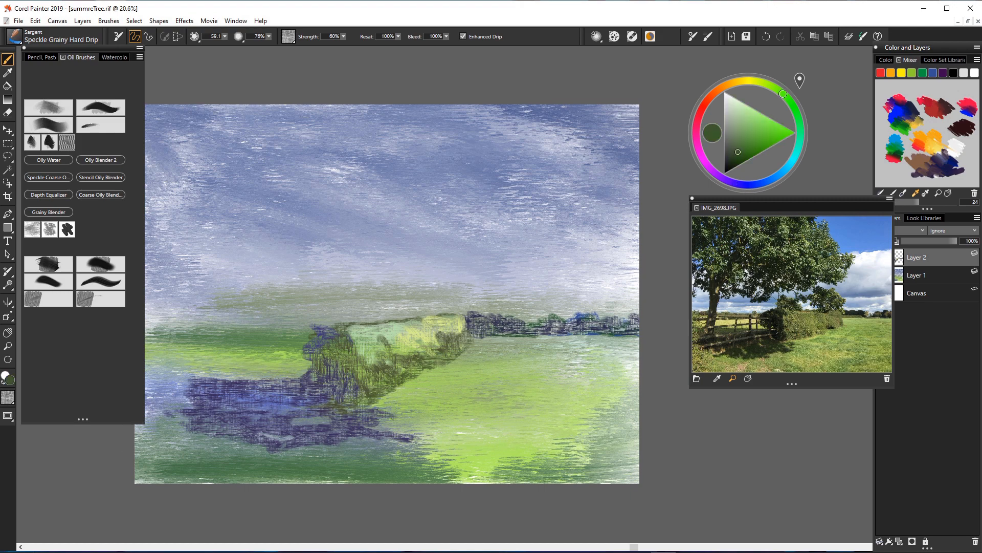
{"action": "left_click_drag", "start_coordinate": [737, 117], "coordinate": [736, 114]}
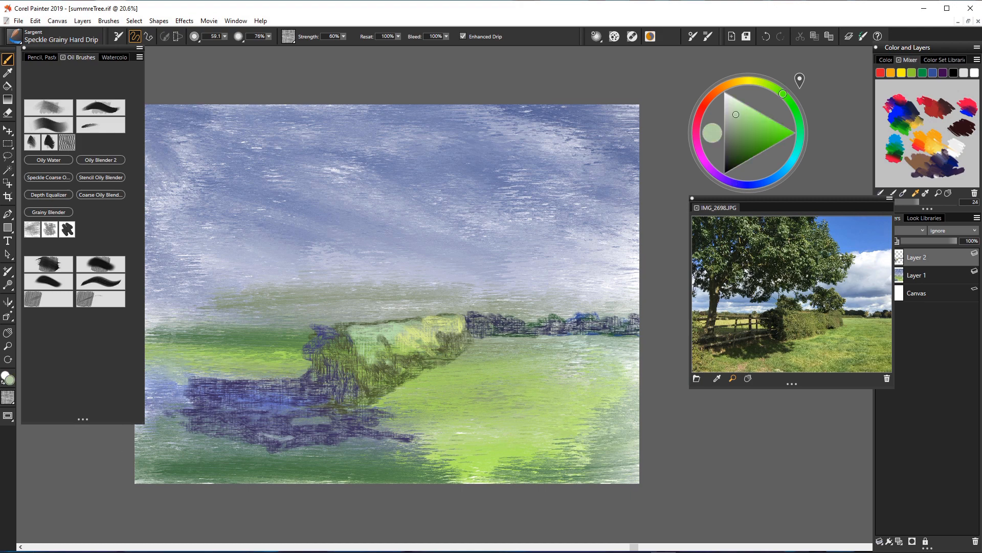
{"action": "left_click", "coordinate": [746, 128]}
{"action": "left_click_drag", "start_coordinate": [736, 125], "coordinate": [736, 130]}
{"action": "left_click_drag", "start_coordinate": [165, 359], "coordinate": [179, 369]}
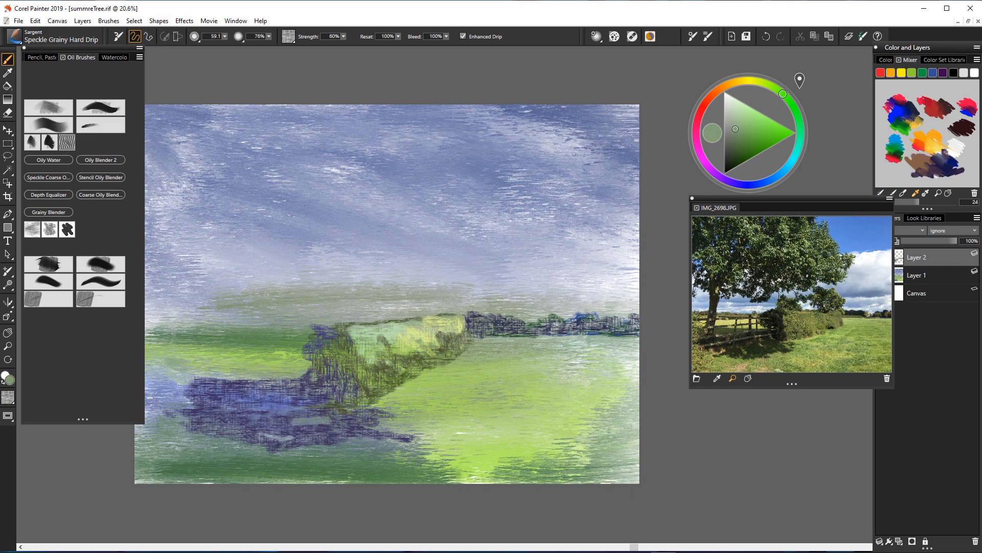
{"action": "left_click", "coordinate": [739, 106]}
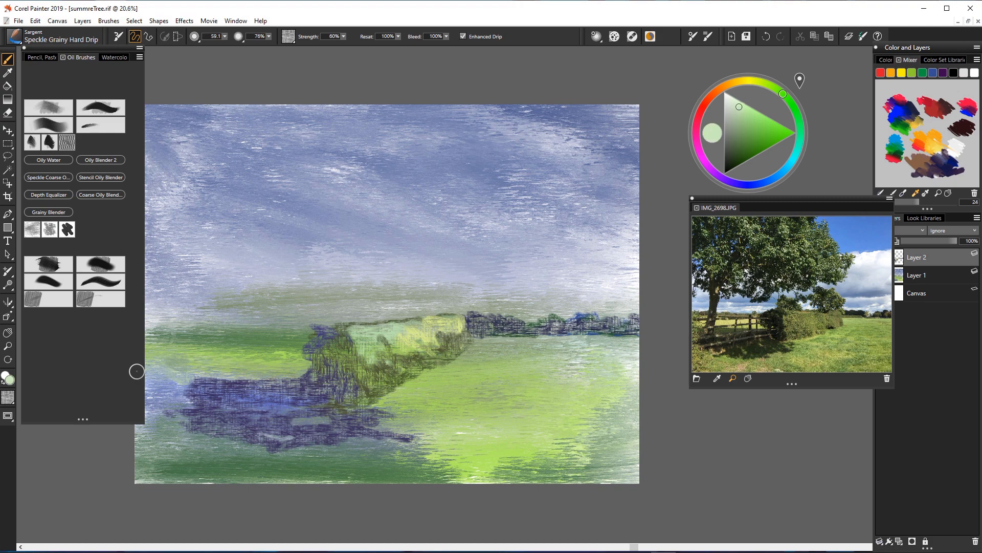
{"action": "mouse_move", "coordinate": [148, 380]}
{"action": "left_mouse_down"}
{"action": "mouse_move", "coordinate": [178, 364]}
{"action": "mouse_move", "coordinate": [156, 358]}
{"action": "mouse_move", "coordinate": [154, 387]}
{"action": "mouse_move", "coordinate": [147, 369]}
{"action": "left_mouse_up"}
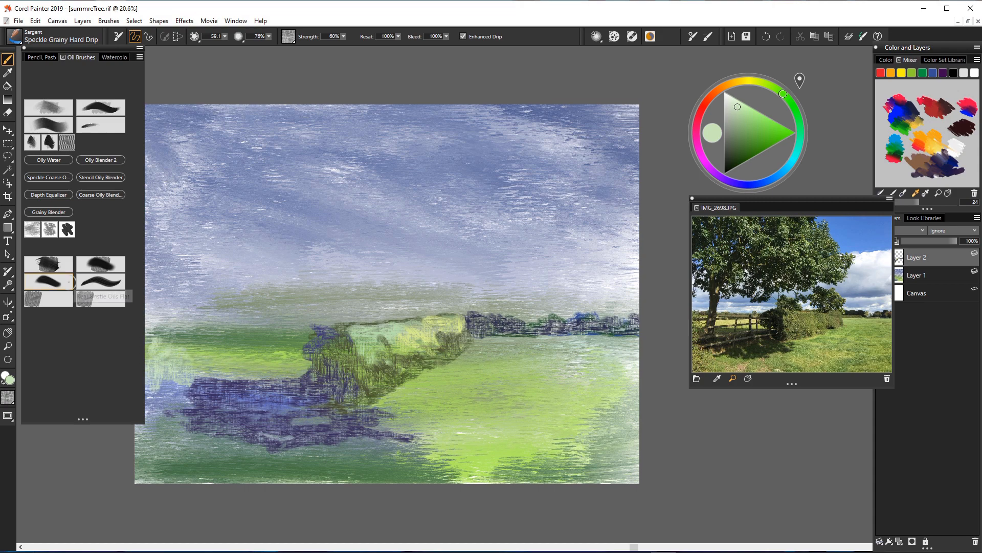
{"action": "left_click_drag", "start_coordinate": [232, 340], "coordinate": [263, 331]}
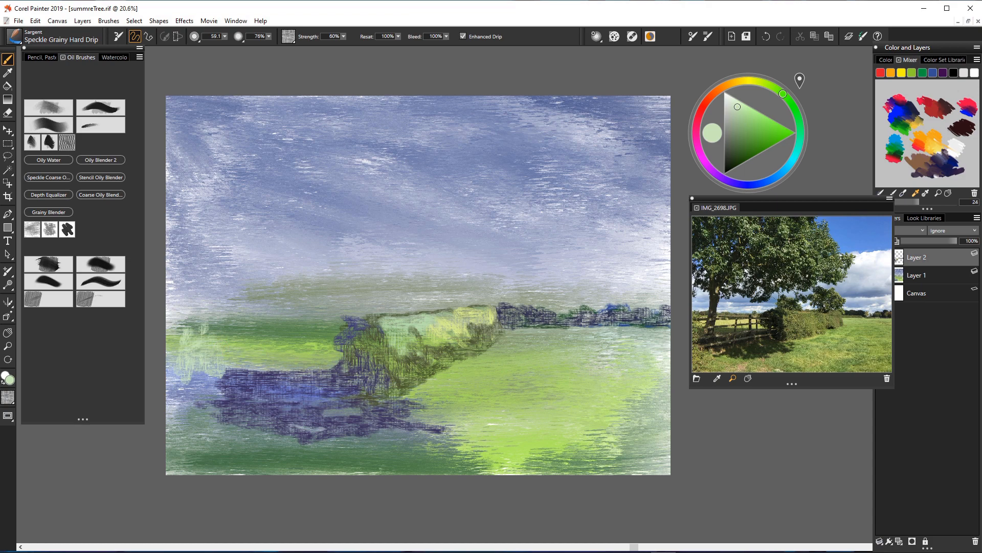
Step: Extend the pale grey-green foliage down the canvas's left edge, beside and below the violet-blue cast shadow
{"action": "mouse_move", "coordinate": [176, 354]}
{"action": "left_mouse_down"}
{"action": "mouse_move", "coordinate": [170, 335]}
{"action": "mouse_move", "coordinate": [182, 325]}
{"action": "left_mouse_up"}
{"action": "mouse_move", "coordinate": [171, 371]}
{"action": "left_mouse_down"}
{"action": "mouse_move", "coordinate": [175, 387]}
{"action": "mouse_move", "coordinate": [219, 389]}
{"action": "mouse_move", "coordinate": [197, 401]}
{"action": "mouse_move", "coordinate": [207, 414]}
{"action": "mouse_move", "coordinate": [244, 419]}
{"action": "mouse_move", "coordinate": [211, 419]}
{"action": "mouse_move", "coordinate": [218, 431]}
{"action": "mouse_move", "coordinate": [255, 426]}
{"action": "left_mouse_up"}
{"action": "mouse_move", "coordinate": [187, 402]}
{"action": "left_mouse_down"}
{"action": "mouse_move", "coordinate": [180, 413]}
{"action": "mouse_move", "coordinate": [188, 412]}
{"action": "mouse_move", "coordinate": [189, 427]}
{"action": "mouse_move", "coordinate": [170, 429]}
{"action": "left_mouse_up"}
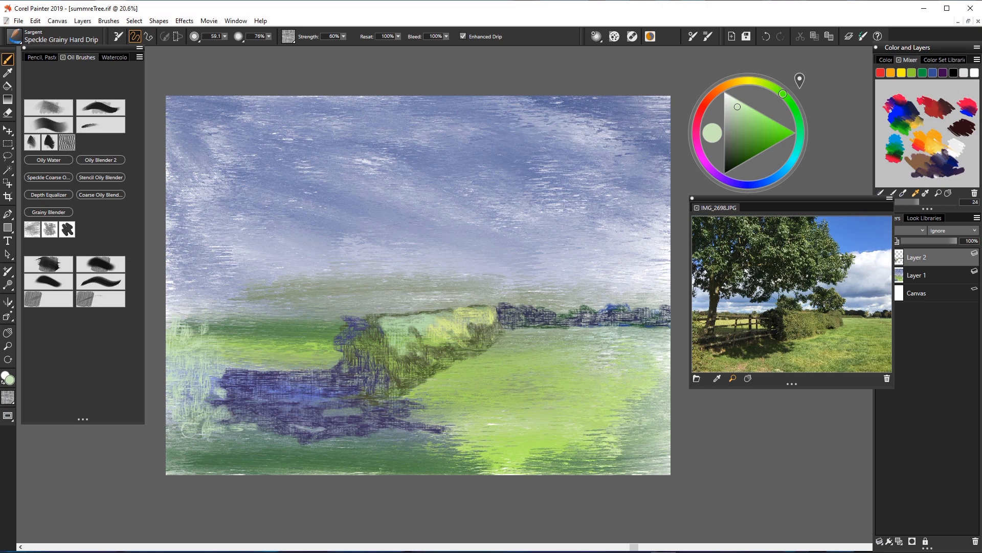
{"action": "mouse_move", "coordinate": [186, 407]}
{"action": "left_mouse_down"}
{"action": "mouse_move", "coordinate": [190, 436]}
{"action": "mouse_move", "coordinate": [203, 426]}
{"action": "mouse_move", "coordinate": [171, 424]}
{"action": "mouse_move", "coordinate": [169, 439]}
{"action": "mouse_move", "coordinate": [185, 441]}
{"action": "left_mouse_up"}
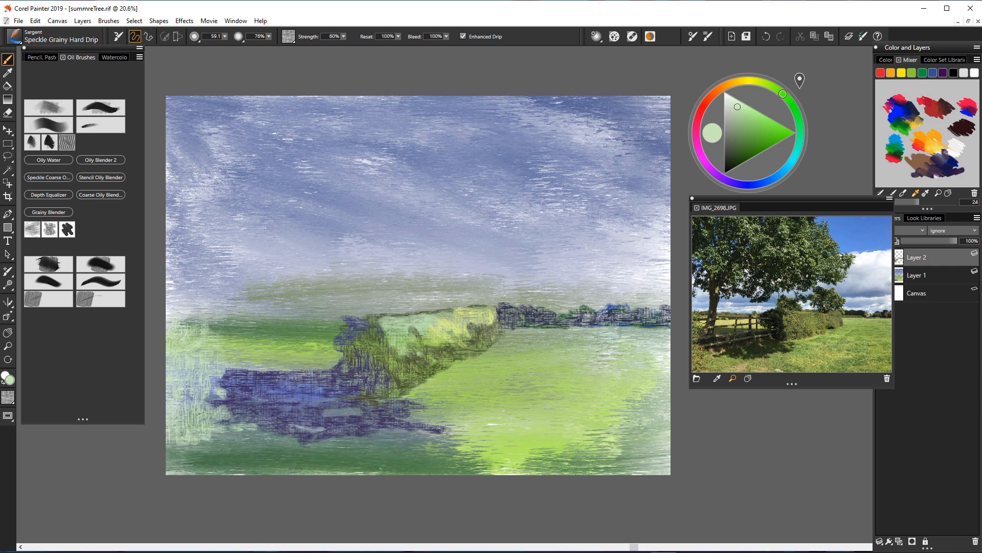
Step: Mix a muted grey-brown and paint two thin horizontal fence rails across the field between the left foliage and the hedge
{"action": "left_click", "coordinate": [739, 141]}
{"action": "left_click", "coordinate": [705, 104]}
{"action": "mouse_move", "coordinate": [740, 140]}
{"action": "left_mouse_down"}
{"action": "mouse_move", "coordinate": [731, 128]}
{"action": "mouse_move", "coordinate": [730, 140]}
{"action": "left_mouse_up"}
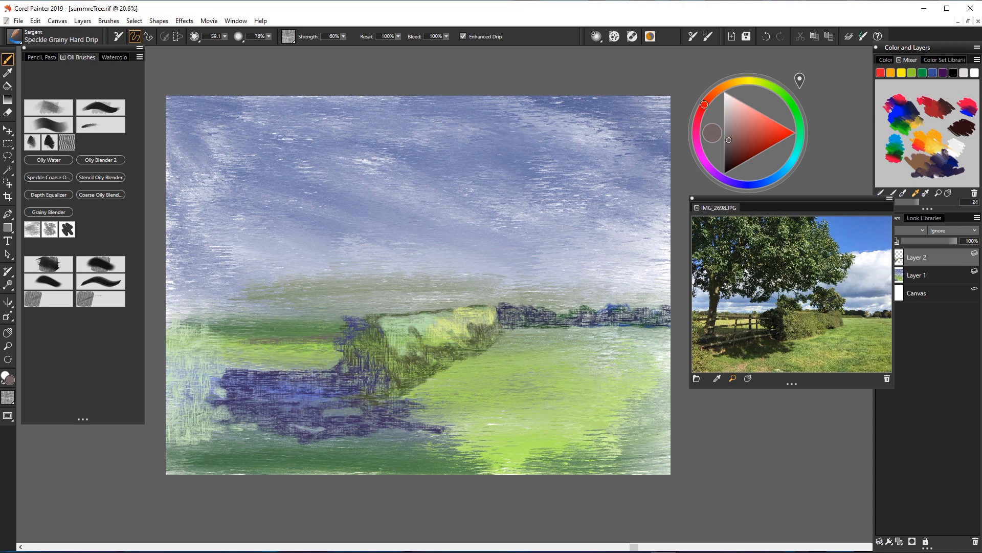
{"action": "left_click_drag", "start_coordinate": [250, 341], "coordinate": [191, 340]}
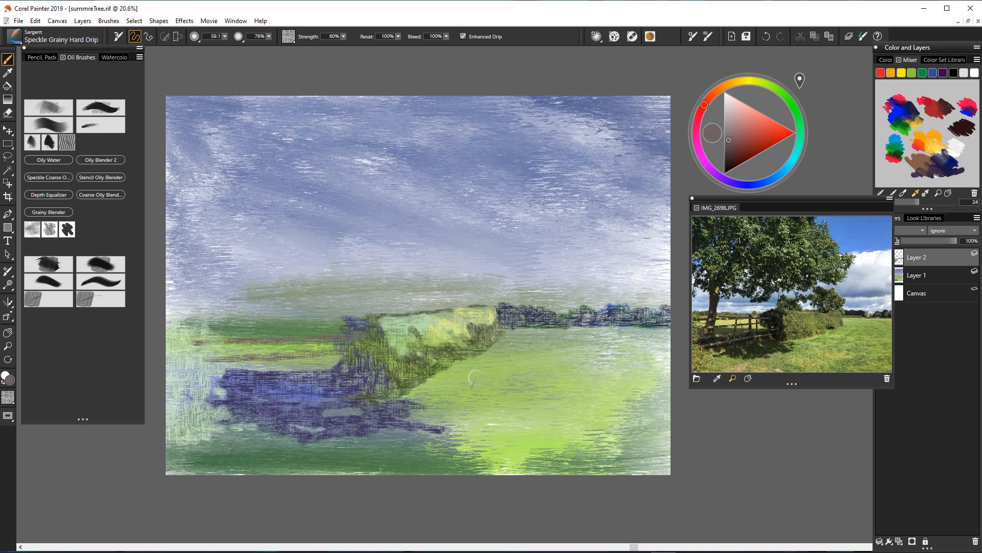
Step: Lighten the colour to a pale pinkish grey and paint slanting light streaks across the upper part of the cast shadow
{"action": "left_click", "coordinate": [731, 115]}
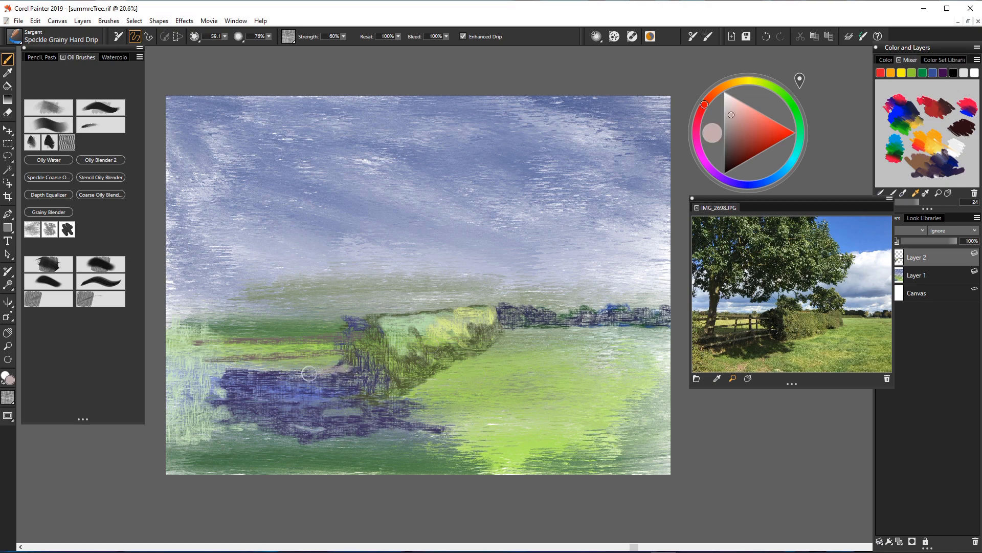
{"action": "left_click_drag", "start_coordinate": [338, 368], "coordinate": [239, 376]}
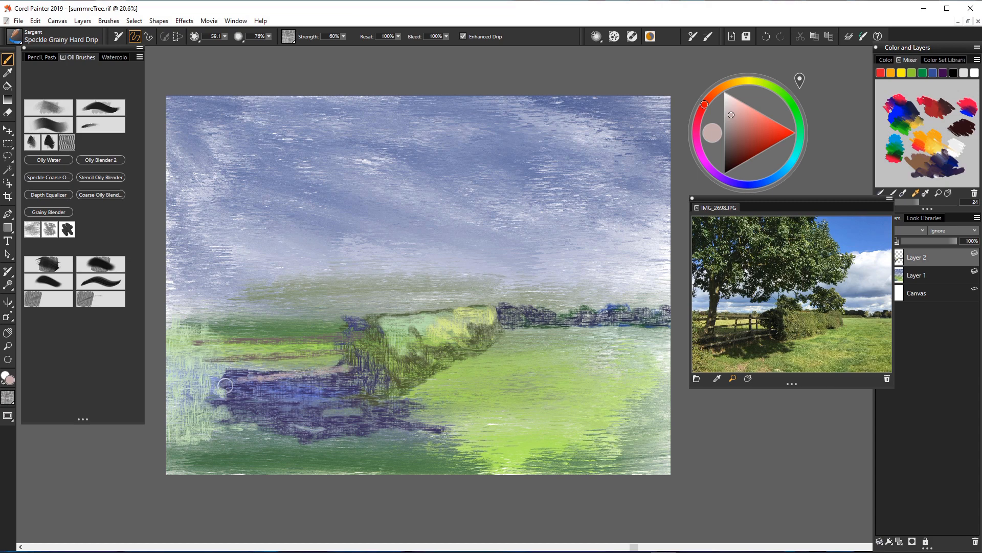
{"action": "left_click_drag", "start_coordinate": [221, 380], "coordinate": [271, 376]}
{"action": "mouse_move", "coordinate": [335, 384]}
{"action": "left_mouse_down"}
{"action": "mouse_move", "coordinate": [325, 382]}
{"action": "mouse_move", "coordinate": [357, 378]}
{"action": "mouse_move", "coordinate": [279, 392]}
{"action": "left_mouse_up"}
{"action": "mouse_move", "coordinate": [318, 386]}
{"action": "left_mouse_down"}
{"action": "mouse_move", "coordinate": [218, 403]}
{"action": "mouse_move", "coordinate": [252, 396]}
{"action": "mouse_move", "coordinate": [215, 403]}
{"action": "left_mouse_up"}
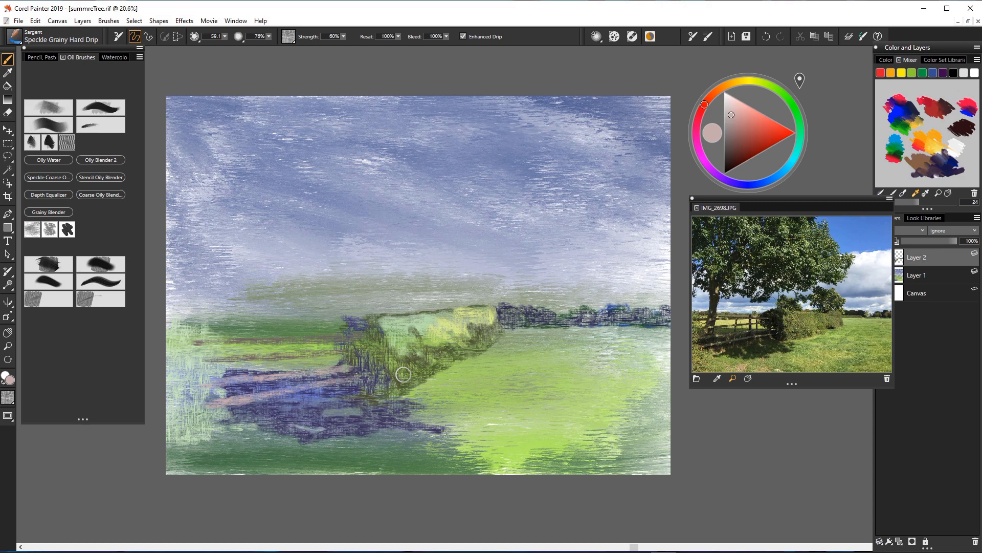
Step: Rework the hedge's near lower corner with sampled olive green, covered by dark blue-violet sampled from the same area
{"action": "left_click", "coordinate": [403, 374], "text": "alt"}
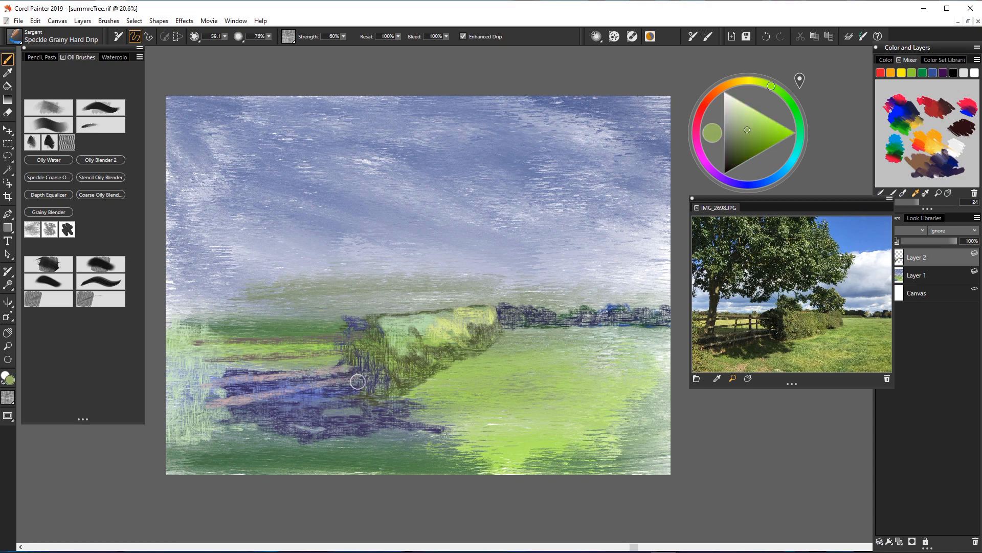
{"action": "left_click_drag", "start_coordinate": [360, 372], "coordinate": [363, 389]}
{"action": "left_click", "coordinate": [362, 381], "text": "alt"}
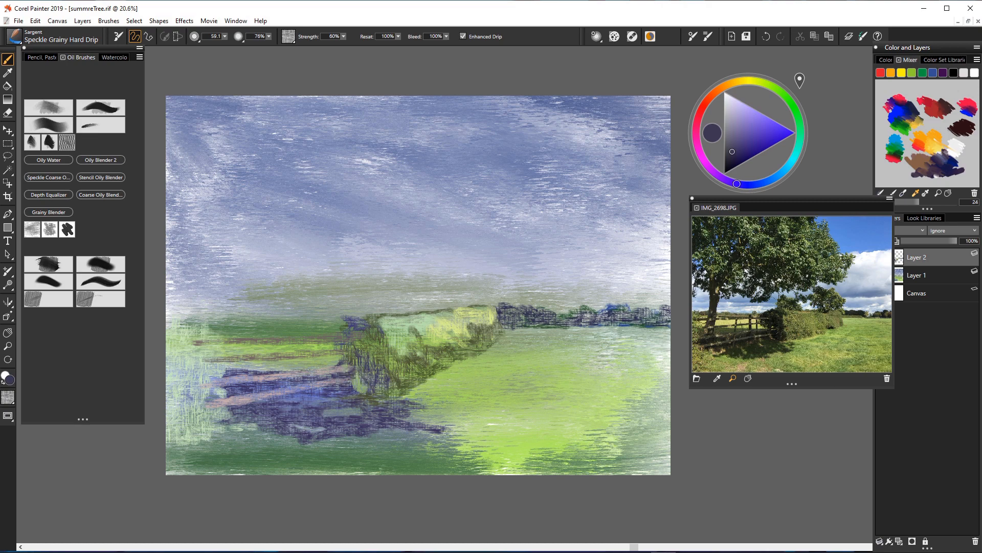
{"action": "left_click_drag", "start_coordinate": [358, 369], "coordinate": [363, 392]}
Step: Paint two upright fence posts near the hedge using the rails' sampled brown, deepened to a darker brown
{"action": "left_click", "coordinate": [258, 342], "text": "alt"}
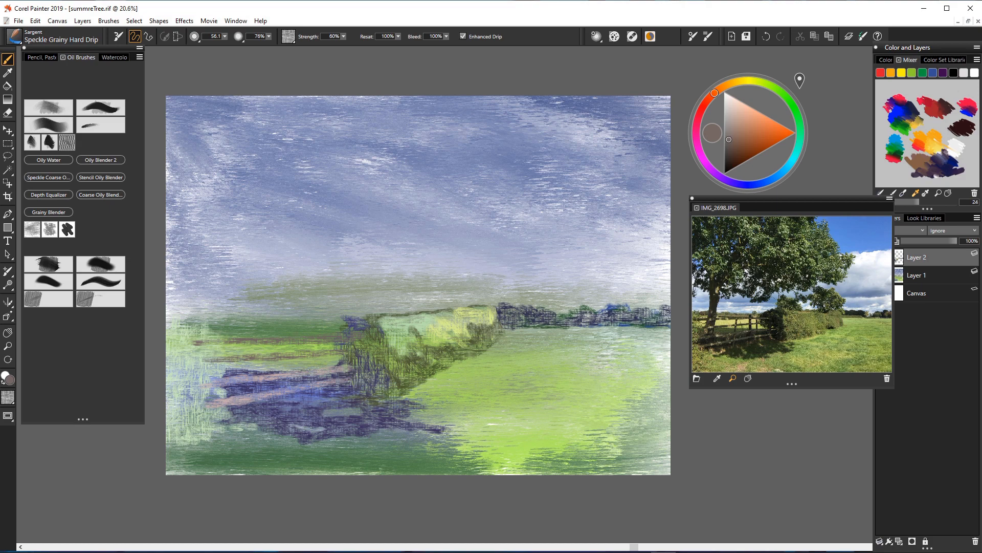
{"action": "left_click_drag", "start_coordinate": [314, 365], "coordinate": [316, 384]}
{"action": "left_click_drag", "start_coordinate": [309, 339], "coordinate": [314, 378]}
{"action": "left_click", "coordinate": [730, 152]}
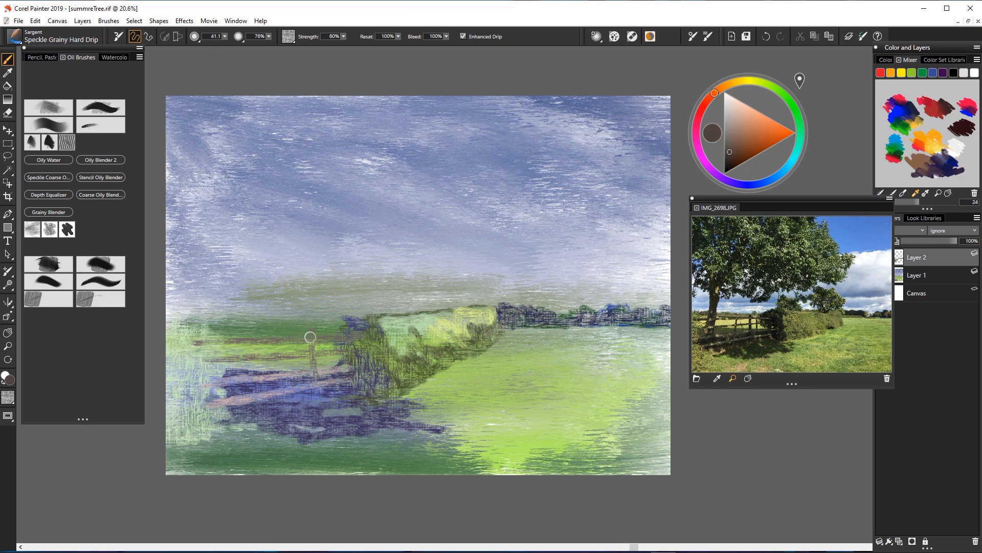
{"action": "left_click_drag", "start_coordinate": [313, 328], "coordinate": [313, 361]}
{"action": "left_click_drag", "start_coordinate": [325, 341], "coordinate": [326, 372]}
Step: Reduce the brush size to 26.7 and strengthen both fence rails with dark brown
{"action": "left_click", "coordinate": [225, 37]}
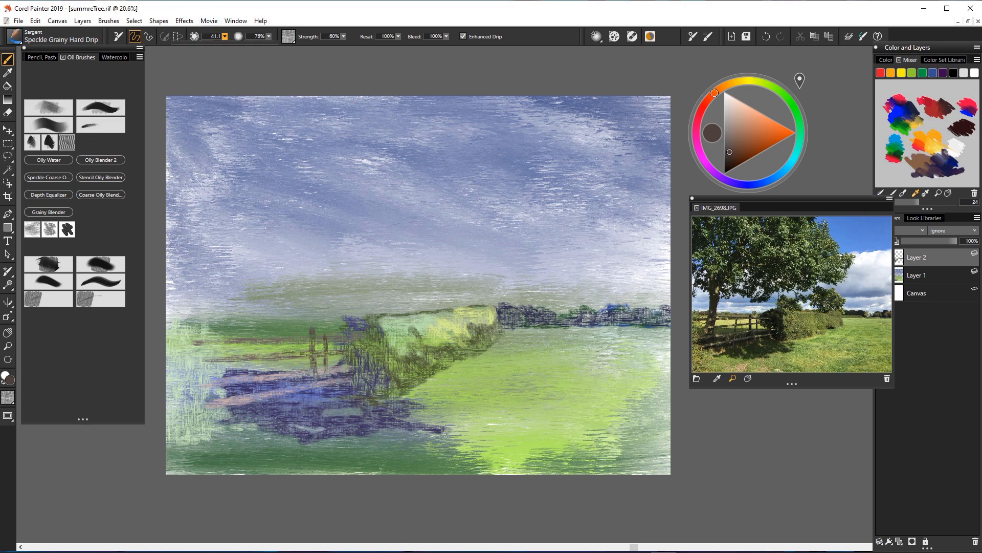
{"action": "left_click_drag", "start_coordinate": [229, 48], "coordinate": [219, 48]}
{"action": "left_click_drag", "start_coordinate": [327, 340], "coordinate": [347, 340]}
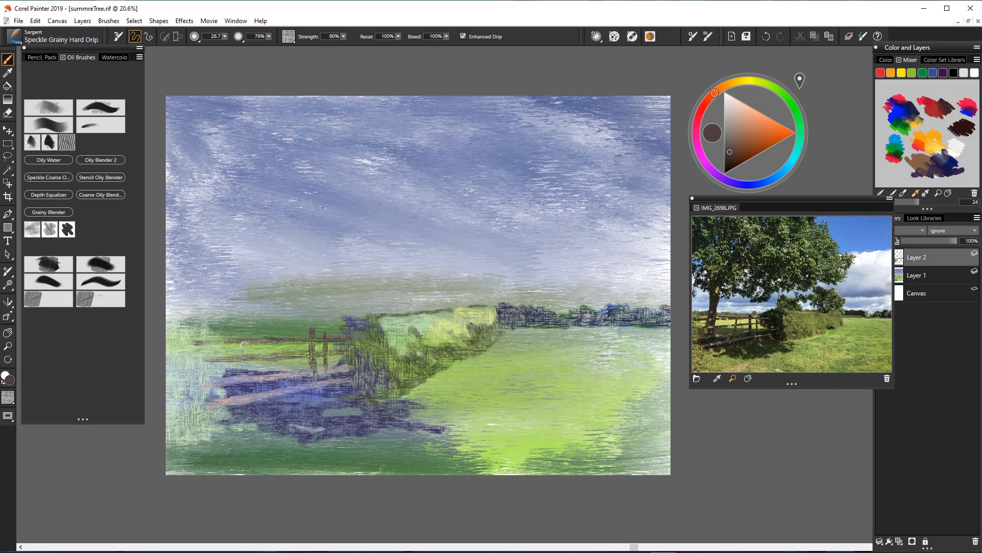
{"action": "left_click_drag", "start_coordinate": [278, 340], "coordinate": [210, 340]}
{"action": "left_click_drag", "start_coordinate": [350, 350], "coordinate": [245, 357]}
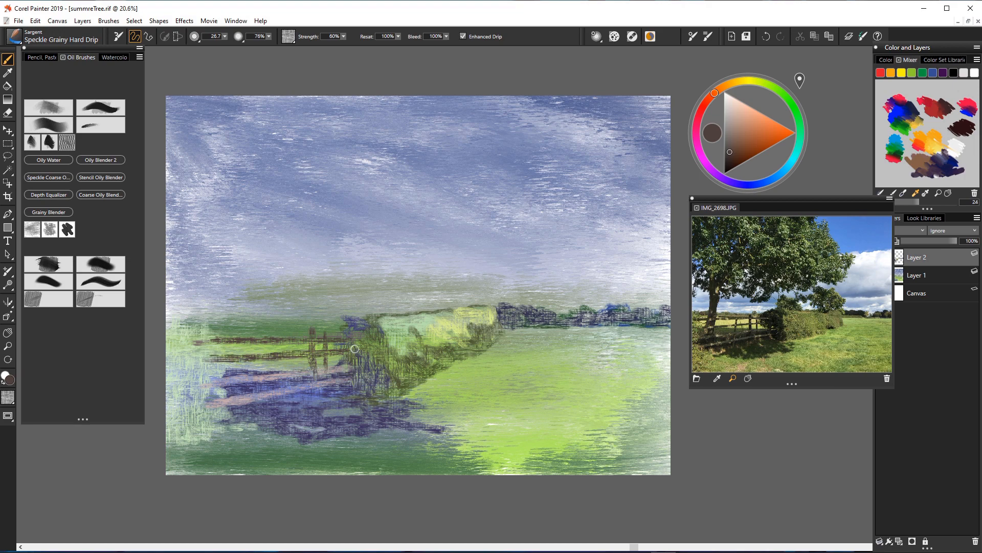
Step: Paint the tree's dark brown trunk, forking limbs and a few loose upper branches with the brush size at 57.3
{"action": "left_click_drag", "start_coordinate": [250, 330], "coordinate": [249, 341]}
{"action": "left_click", "coordinate": [224, 36]}
{"action": "left_click_drag", "start_coordinate": [219, 47], "coordinate": [234, 47]}
{"action": "mouse_move", "coordinate": [239, 335]}
{"action": "left_mouse_down"}
{"action": "mouse_move", "coordinate": [240, 359]}
{"action": "mouse_move", "coordinate": [236, 313]}
{"action": "mouse_move", "coordinate": [222, 369]}
{"action": "left_mouse_up"}
{"action": "mouse_move", "coordinate": [243, 337]}
{"action": "left_mouse_down"}
{"action": "mouse_move", "coordinate": [243, 285]}
{"action": "mouse_move", "coordinate": [245, 312]}
{"action": "mouse_move", "coordinate": [260, 299]}
{"action": "mouse_move", "coordinate": [254, 323]}
{"action": "mouse_move", "coordinate": [252, 299]}
{"action": "mouse_move", "coordinate": [291, 250]}
{"action": "mouse_move", "coordinate": [261, 292]}
{"action": "left_mouse_up"}
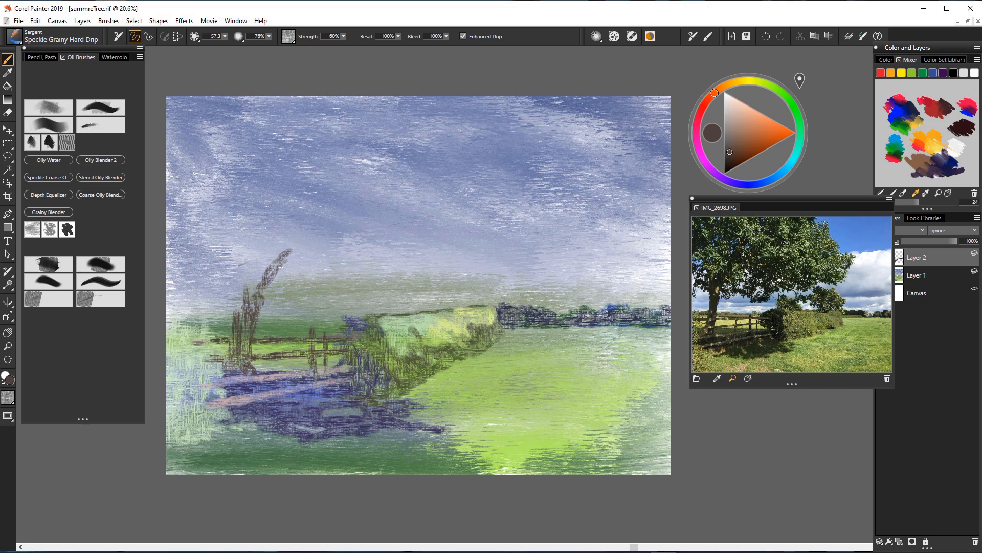
{"action": "mouse_move", "coordinate": [246, 261]}
{"action": "left_mouse_down"}
{"action": "mouse_move", "coordinate": [248, 299]}
{"action": "mouse_move", "coordinate": [251, 231]}
{"action": "mouse_move", "coordinate": [259, 277]}
{"action": "mouse_move", "coordinate": [239, 301]}
{"action": "left_mouse_up"}
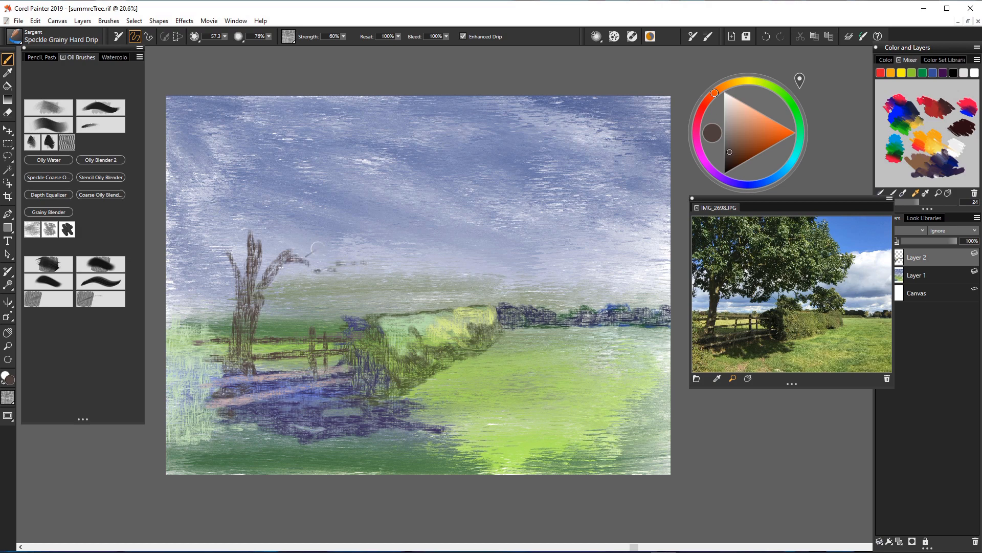
{"action": "mouse_move", "coordinate": [286, 210]}
{"action": "left_mouse_down"}
{"action": "mouse_move", "coordinate": [312, 181]}
{"action": "mouse_move", "coordinate": [359, 172]}
{"action": "mouse_move", "coordinate": [311, 160]}
{"action": "mouse_move", "coordinate": [267, 190]}
{"action": "left_mouse_up"}
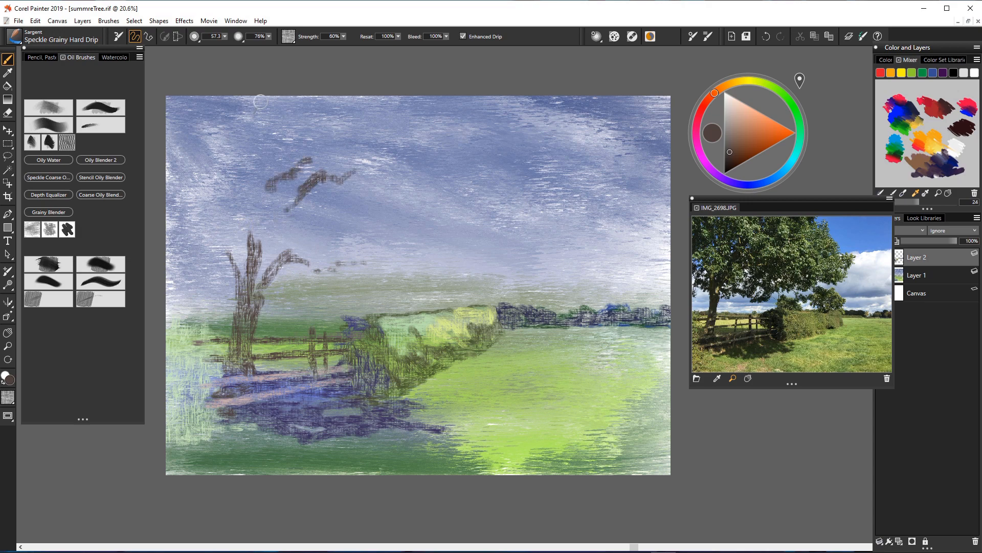
Step: Block in the tree's broad crown above the trunk in dark blue-violet with the brush size at 194.8
{"action": "left_click", "coordinate": [224, 36]}
{"action": "left_click_drag", "start_coordinate": [230, 47], "coordinate": [253, 47]}
{"action": "left_click", "coordinate": [733, 182]}
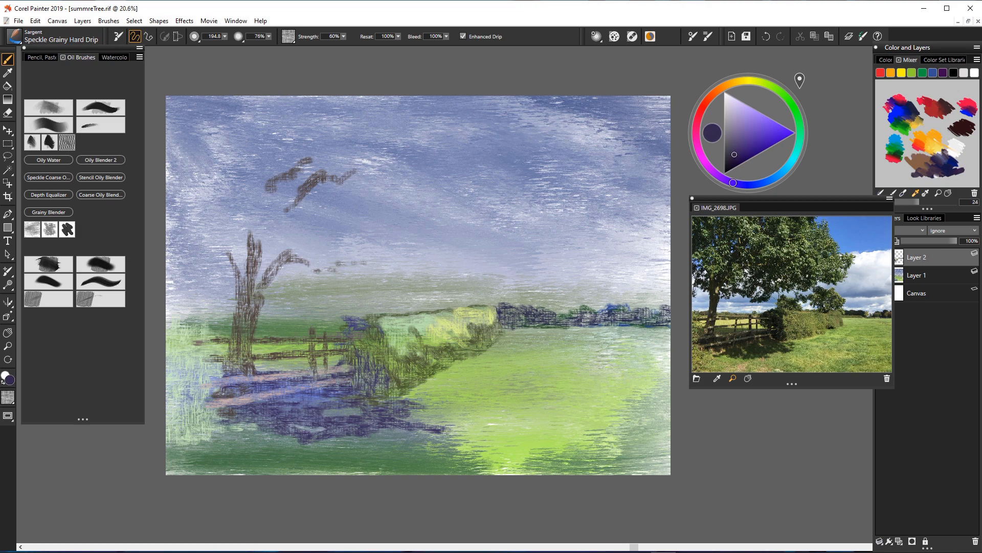
{"action": "mouse_move", "coordinate": [276, 230]}
{"action": "left_mouse_down"}
{"action": "mouse_move", "coordinate": [259, 220]}
{"action": "mouse_move", "coordinate": [252, 241]}
{"action": "mouse_move", "coordinate": [312, 236]}
{"action": "mouse_move", "coordinate": [338, 220]}
{"action": "mouse_move", "coordinate": [368, 245]}
{"action": "mouse_move", "coordinate": [319, 259]}
{"action": "mouse_move", "coordinate": [193, 234]}
{"action": "mouse_move", "coordinate": [287, 233]}
{"action": "left_mouse_up"}
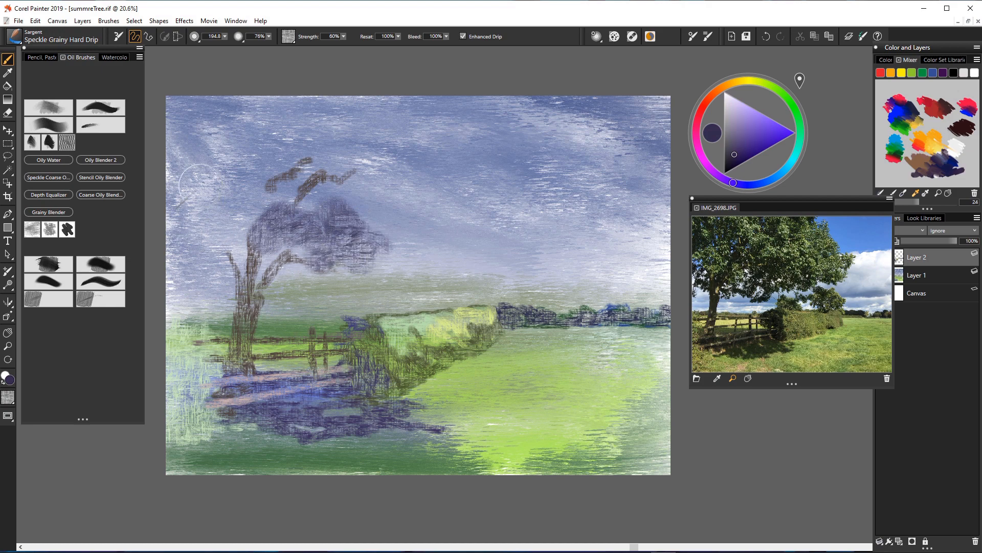
{"action": "mouse_move", "coordinate": [199, 181]}
{"action": "left_mouse_down"}
{"action": "mouse_move", "coordinate": [185, 202]}
{"action": "mouse_move", "coordinate": [215, 210]}
{"action": "mouse_move", "coordinate": [228, 200]}
{"action": "mouse_move", "coordinate": [205, 256]}
{"action": "mouse_move", "coordinate": [220, 271]}
{"action": "mouse_move", "coordinate": [256, 241]}
{"action": "mouse_move", "coordinate": [220, 215]}
{"action": "mouse_move", "coordinate": [189, 256]}
{"action": "mouse_move", "coordinate": [165, 263]}
{"action": "mouse_move", "coordinate": [205, 261]}
{"action": "mouse_move", "coordinate": [236, 286]}
{"action": "mouse_move", "coordinate": [241, 308]}
{"action": "mouse_move", "coordinate": [243, 238]}
{"action": "left_mouse_up"}
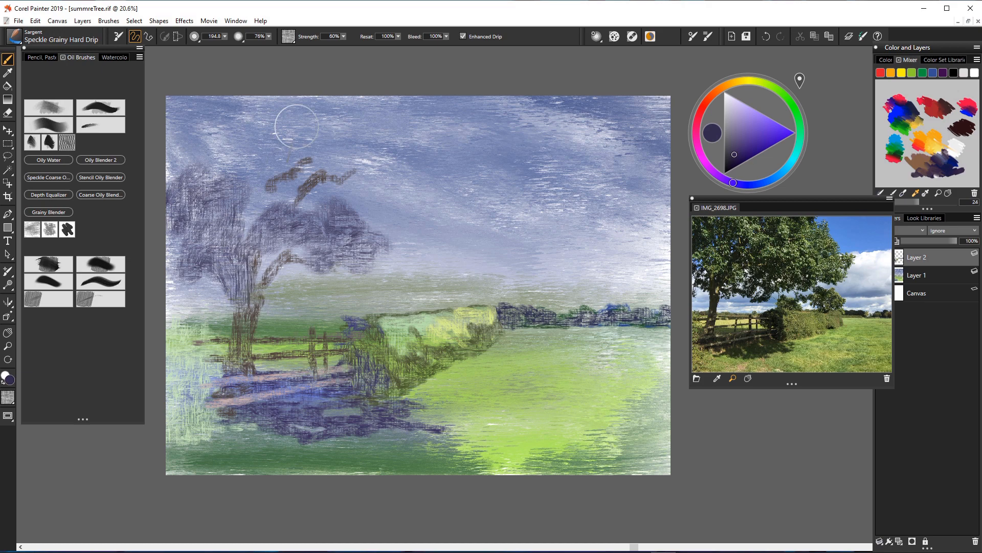
{"action": "mouse_move", "coordinate": [338, 210]}
{"action": "left_mouse_down"}
{"action": "mouse_move", "coordinate": [377, 233]}
{"action": "mouse_move", "coordinate": [391, 253]}
{"action": "mouse_move", "coordinate": [408, 243]}
{"action": "mouse_move", "coordinate": [438, 260]}
{"action": "left_mouse_up"}
{"action": "mouse_move", "coordinate": [362, 255]}
{"action": "left_mouse_down"}
{"action": "mouse_move", "coordinate": [425, 259]}
{"action": "mouse_move", "coordinate": [515, 218]}
{"action": "mouse_move", "coordinate": [459, 246]}
{"action": "mouse_move", "coordinate": [413, 244]}
{"action": "mouse_move", "coordinate": [404, 221]}
{"action": "mouse_move", "coordinate": [383, 225]}
{"action": "mouse_move", "coordinate": [379, 196]}
{"action": "mouse_move", "coordinate": [365, 186]}
{"action": "mouse_move", "coordinate": [323, 194]}
{"action": "mouse_move", "coordinate": [330, 163]}
{"action": "mouse_move", "coordinate": [347, 152]}
{"action": "mouse_move", "coordinate": [271, 168]}
{"action": "mouse_move", "coordinate": [263, 142]}
{"action": "mouse_move", "coordinate": [277, 200]}
{"action": "mouse_move", "coordinate": [284, 186]}
{"action": "mouse_move", "coordinate": [236, 156]}
{"action": "mouse_move", "coordinate": [226, 128]}
{"action": "mouse_move", "coordinate": [258, 102]}
{"action": "mouse_move", "coordinate": [240, 151]}
{"action": "mouse_move", "coordinate": [253, 153]}
{"action": "mouse_move", "coordinate": [218, 154]}
{"action": "mouse_move", "coordinate": [179, 92]}
{"action": "mouse_move", "coordinate": [200, 154]}
{"action": "mouse_move", "coordinate": [191, 76]}
{"action": "left_mouse_up"}
Step: Deepen the shadows in the tree's crown with a near-black blue, filling the foliage out toward the upper sky
{"action": "left_click", "coordinate": [731, 164]}
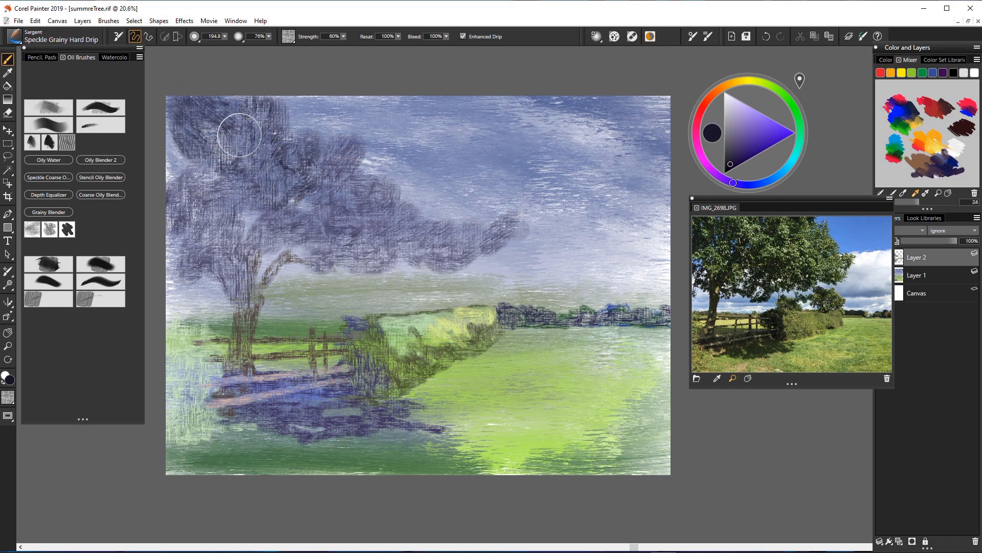
{"action": "mouse_move", "coordinate": [239, 135]}
{"action": "left_mouse_down"}
{"action": "mouse_move", "coordinate": [177, 128]}
{"action": "mouse_move", "coordinate": [167, 145]}
{"action": "mouse_move", "coordinate": [266, 169]}
{"action": "mouse_move", "coordinate": [302, 149]}
{"action": "mouse_move", "coordinate": [327, 87]}
{"action": "mouse_move", "coordinate": [337, 133]}
{"action": "mouse_move", "coordinate": [359, 128]}
{"action": "mouse_move", "coordinate": [379, 169]}
{"action": "mouse_move", "coordinate": [410, 103]}
{"action": "mouse_move", "coordinate": [409, 179]}
{"action": "mouse_move", "coordinate": [386, 203]}
{"action": "mouse_move", "coordinate": [338, 202]}
{"action": "mouse_move", "coordinate": [338, 235]}
{"action": "mouse_move", "coordinate": [362, 213]}
{"action": "mouse_move", "coordinate": [324, 247]}
{"action": "left_mouse_up"}
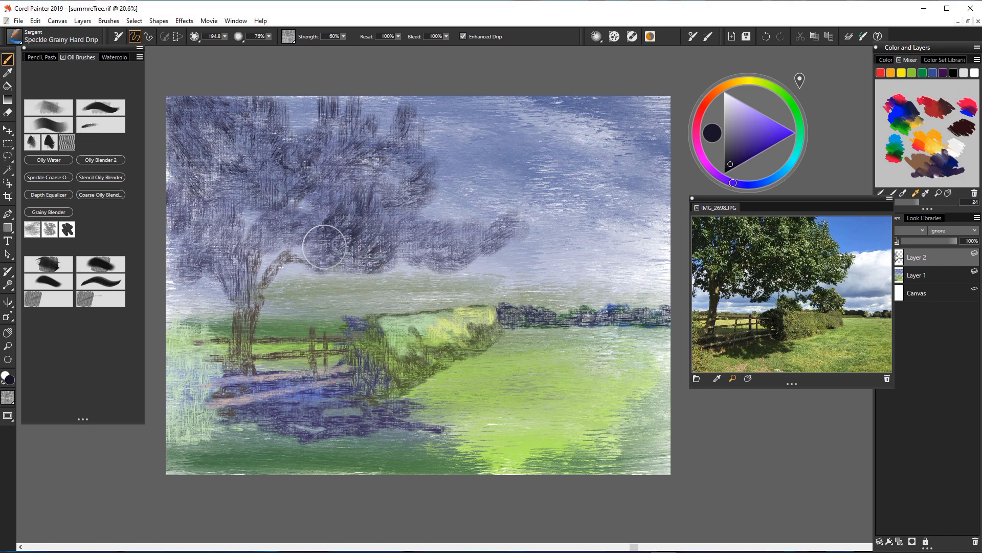
{"action": "mouse_move", "coordinate": [423, 187]}
{"action": "left_mouse_down"}
{"action": "mouse_move", "coordinate": [402, 224]}
{"action": "mouse_move", "coordinate": [377, 209]}
{"action": "left_mouse_up"}
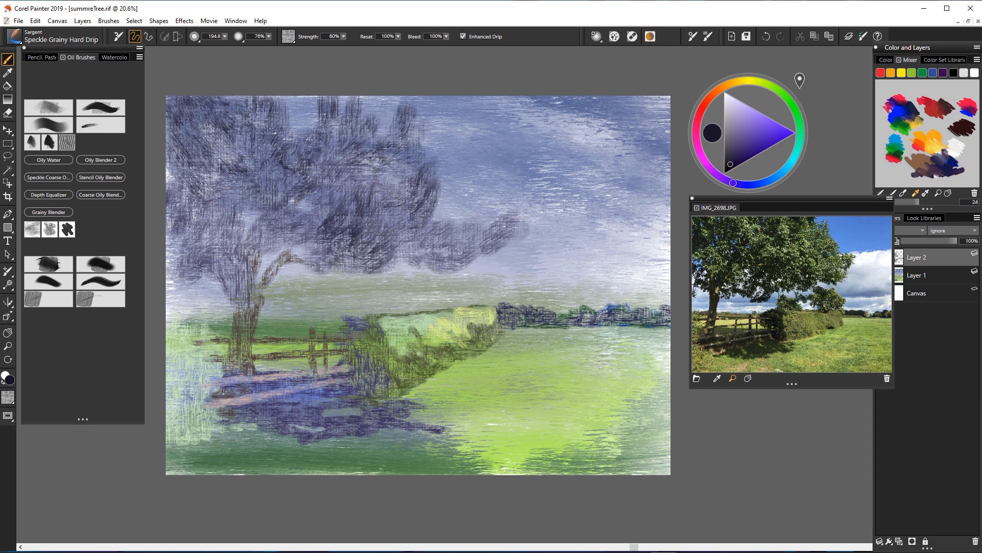
Step: Shift the colour to a dark blue-green and work it into the middle of the tree's crown
{"action": "left_click", "coordinate": [791, 163]}
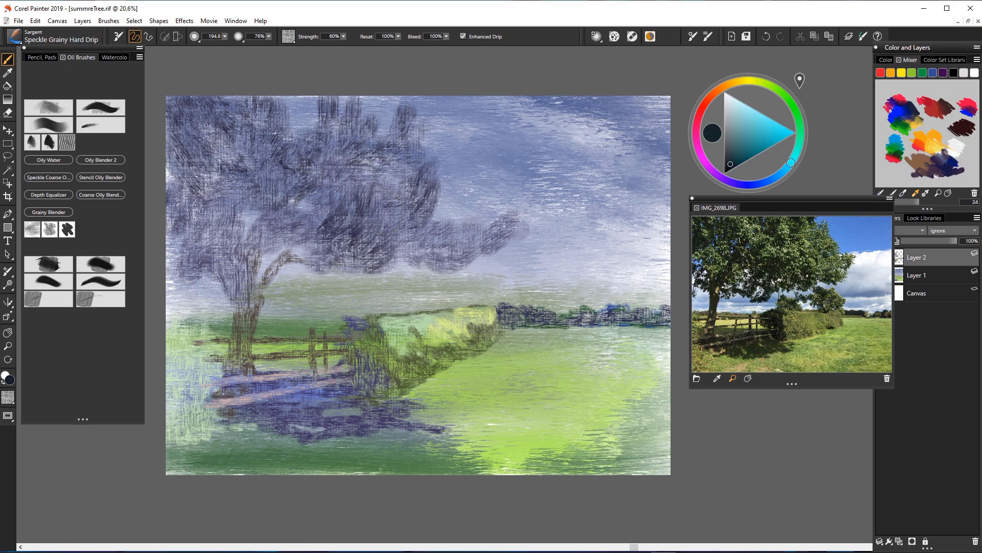
{"action": "left_click", "coordinate": [733, 161]}
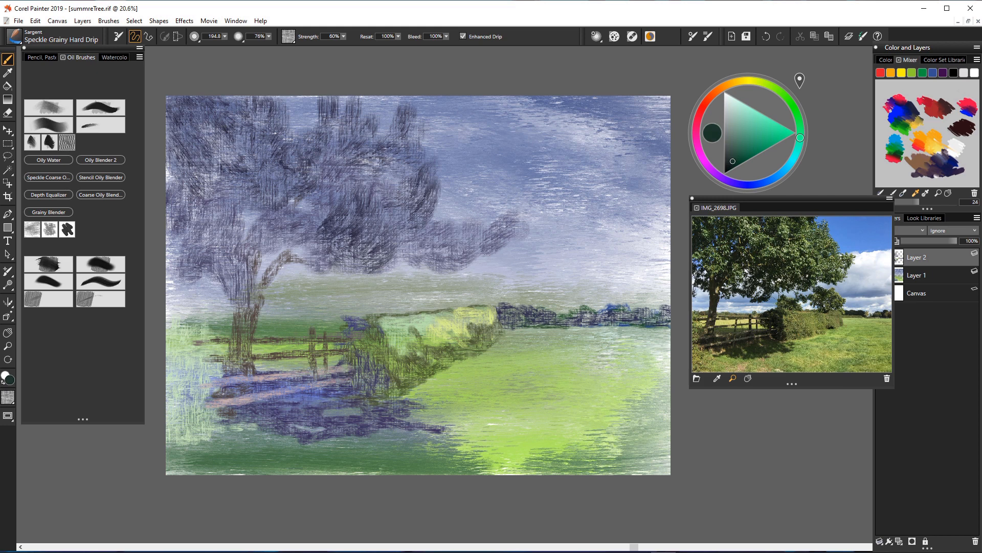
{"action": "mouse_move", "coordinate": [407, 192]}
{"action": "left_mouse_down"}
{"action": "mouse_move", "coordinate": [377, 166]}
{"action": "mouse_move", "coordinate": [389, 241]}
{"action": "mouse_move", "coordinate": [333, 219]}
{"action": "mouse_move", "coordinate": [332, 193]}
{"action": "mouse_move", "coordinate": [300, 210]}
{"action": "mouse_move", "coordinate": [307, 220]}
{"action": "left_mouse_up"}
{"action": "mouse_move", "coordinate": [346, 246]}
{"action": "left_mouse_down"}
{"action": "mouse_move", "coordinate": [345, 272]}
{"action": "mouse_move", "coordinate": [330, 253]}
{"action": "left_mouse_up"}
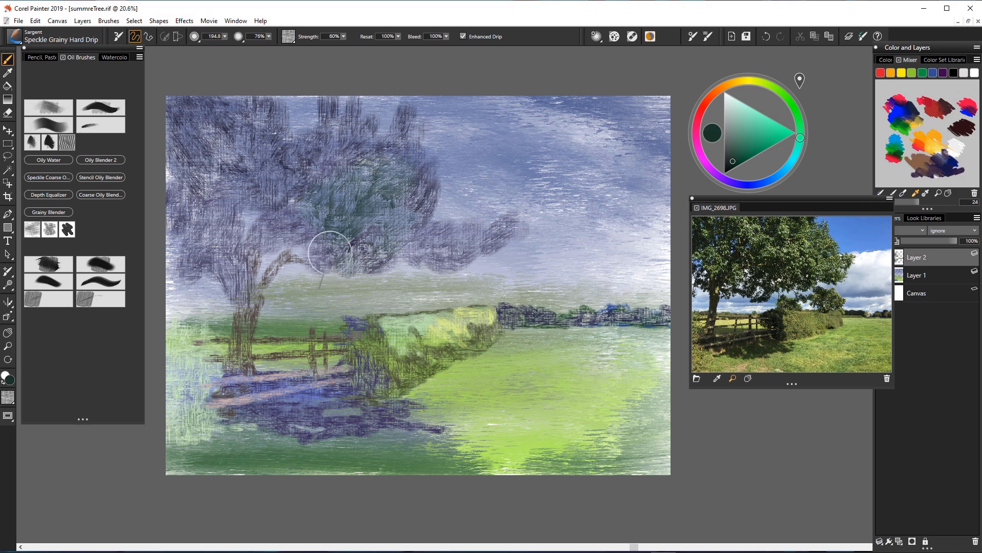
{"action": "left_click_drag", "start_coordinate": [292, 195], "coordinate": [279, 178]}
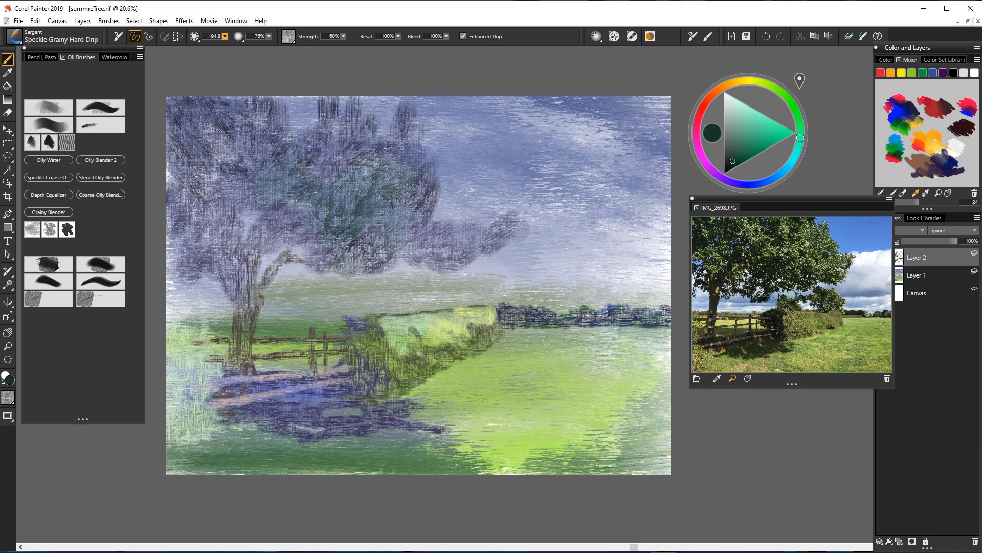
Step: Reduce the brush size to 46.9 and paint dark green leaf clusters along the crown's lower edge and over the trunk
{"action": "left_click_drag", "start_coordinate": [224, 37], "coordinate": [233, 47]}
{"action": "mouse_move", "coordinate": [383, 238]}
{"action": "left_mouse_down"}
{"action": "mouse_move", "coordinate": [379, 270]}
{"action": "mouse_move", "coordinate": [310, 280]}
{"action": "mouse_move", "coordinate": [317, 259]}
{"action": "left_mouse_up"}
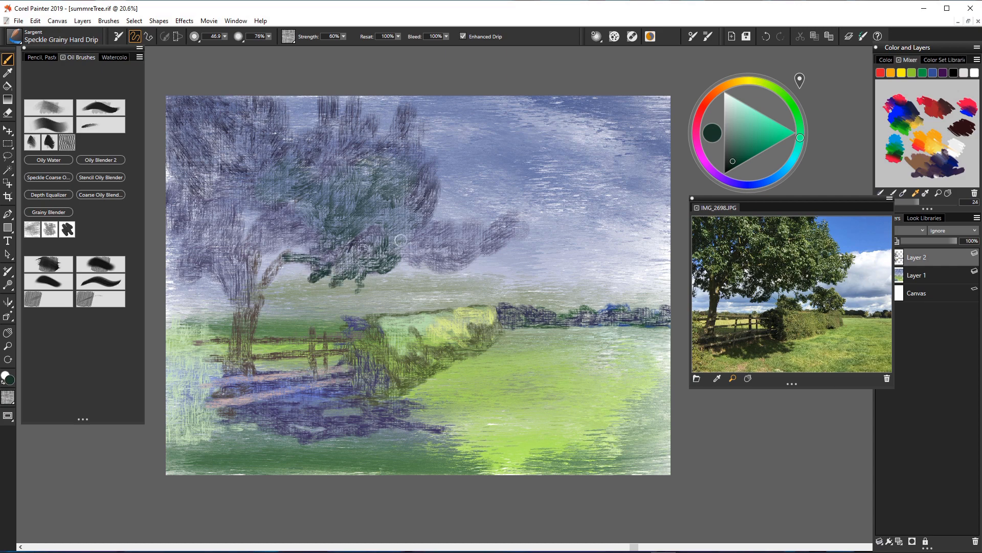
{"action": "mouse_move", "coordinate": [417, 232]}
{"action": "left_mouse_down"}
{"action": "mouse_move", "coordinate": [410, 245]}
{"action": "mouse_move", "coordinate": [457, 262]}
{"action": "mouse_move", "coordinate": [460, 246]}
{"action": "mouse_move", "coordinate": [481, 256]}
{"action": "mouse_move", "coordinate": [499, 236]}
{"action": "mouse_move", "coordinate": [492, 247]}
{"action": "left_mouse_up"}
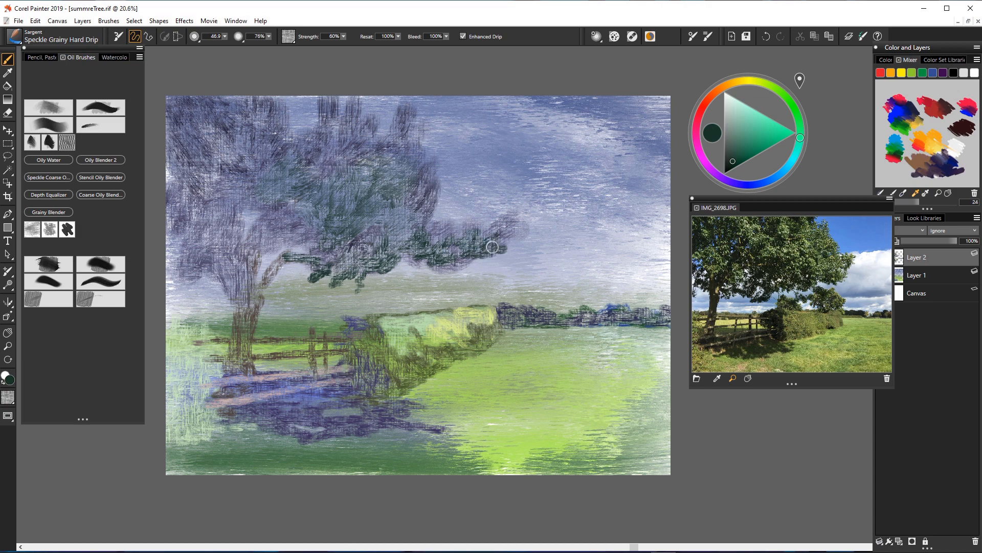
{"action": "mouse_move", "coordinate": [309, 179]}
{"action": "left_mouse_down"}
{"action": "mouse_move", "coordinate": [323, 182]}
{"action": "mouse_move", "coordinate": [302, 207]}
{"action": "mouse_move", "coordinate": [313, 215]}
{"action": "mouse_move", "coordinate": [302, 195]}
{"action": "mouse_move", "coordinate": [280, 202]}
{"action": "mouse_move", "coordinate": [300, 216]}
{"action": "mouse_move", "coordinate": [298, 233]}
{"action": "mouse_move", "coordinate": [313, 238]}
{"action": "mouse_move", "coordinate": [295, 252]}
{"action": "mouse_move", "coordinate": [268, 245]}
{"action": "mouse_move", "coordinate": [297, 271]}
{"action": "mouse_move", "coordinate": [275, 220]}
{"action": "mouse_move", "coordinate": [263, 236]}
{"action": "mouse_move", "coordinate": [256, 220]}
{"action": "mouse_move", "coordinate": [241, 246]}
{"action": "mouse_move", "coordinate": [240, 284]}
{"action": "mouse_move", "coordinate": [233, 266]}
{"action": "mouse_move", "coordinate": [246, 297]}
{"action": "mouse_move", "coordinate": [265, 278]}
{"action": "mouse_move", "coordinate": [257, 307]}
{"action": "left_mouse_up"}
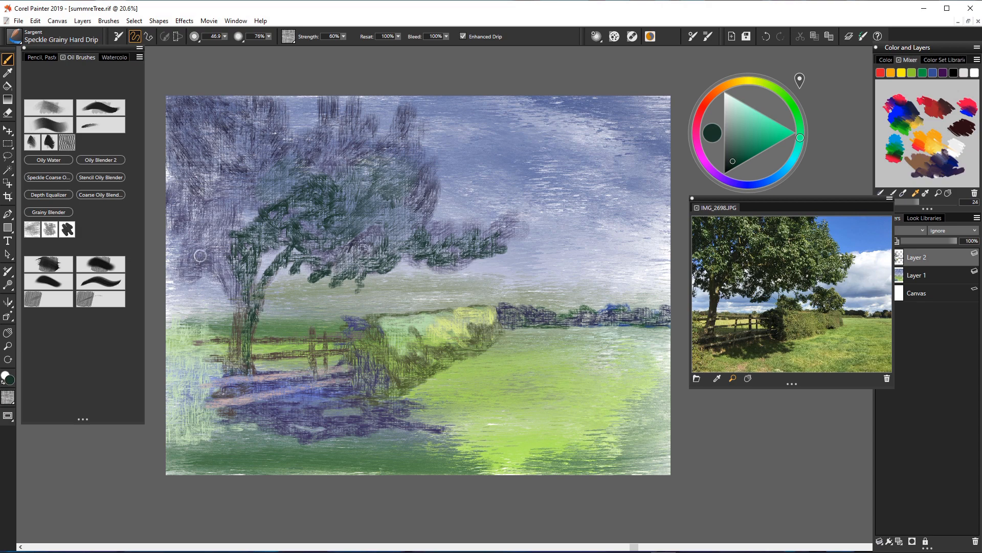
{"action": "mouse_move", "coordinate": [200, 255]}
{"action": "left_mouse_down"}
{"action": "mouse_move", "coordinate": [169, 225]}
{"action": "mouse_move", "coordinate": [170, 245]}
{"action": "mouse_move", "coordinate": [209, 283]}
{"action": "left_mouse_up"}
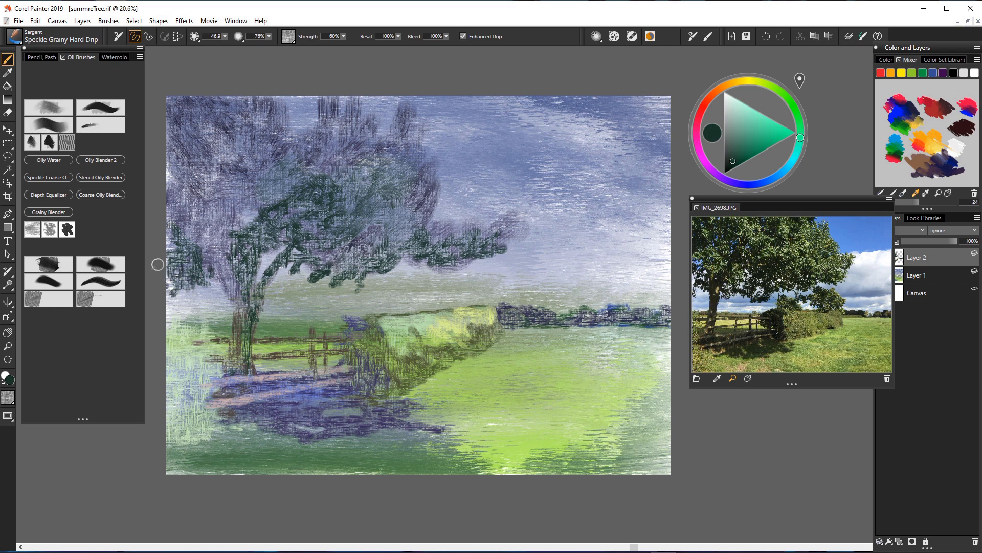
Step: Paint dark green leaf clusters through the upper crown, from the canvas's left edge across the top of the tree
{"action": "mouse_move", "coordinate": [174, 154]}
{"action": "left_mouse_down"}
{"action": "mouse_move", "coordinate": [187, 153]}
{"action": "mouse_move", "coordinate": [177, 179]}
{"action": "mouse_move", "coordinate": [208, 176]}
{"action": "left_mouse_up"}
{"action": "left_click_drag", "start_coordinate": [214, 125], "coordinate": [248, 166]}
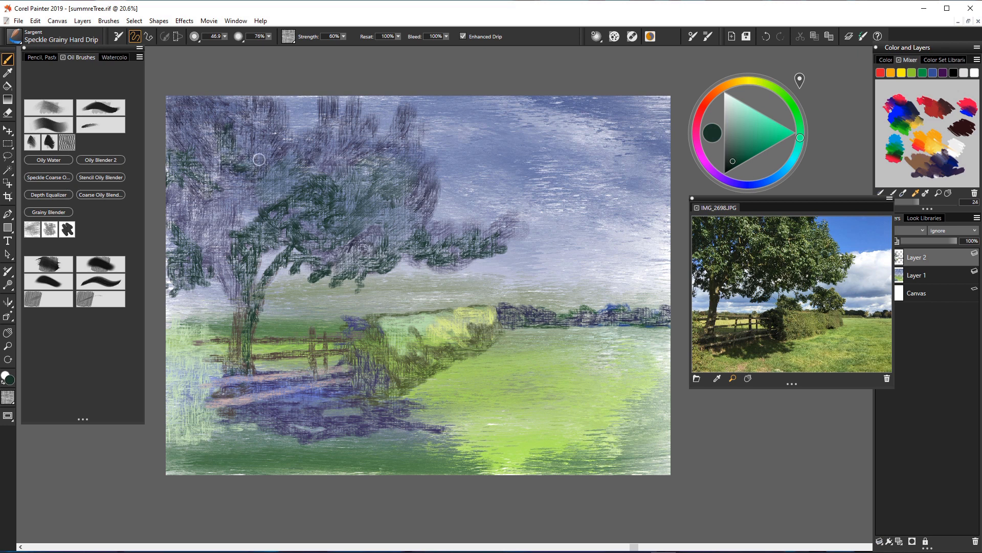
{"action": "mouse_move", "coordinate": [299, 118]}
{"action": "left_mouse_down"}
{"action": "mouse_move", "coordinate": [294, 134]}
{"action": "mouse_move", "coordinate": [310, 121]}
{"action": "mouse_move", "coordinate": [297, 100]}
{"action": "mouse_move", "coordinate": [315, 103]}
{"action": "mouse_move", "coordinate": [290, 120]}
{"action": "mouse_move", "coordinate": [322, 138]}
{"action": "mouse_move", "coordinate": [311, 145]}
{"action": "mouse_move", "coordinate": [302, 132]}
{"action": "mouse_move", "coordinate": [324, 137]}
{"action": "left_mouse_up"}
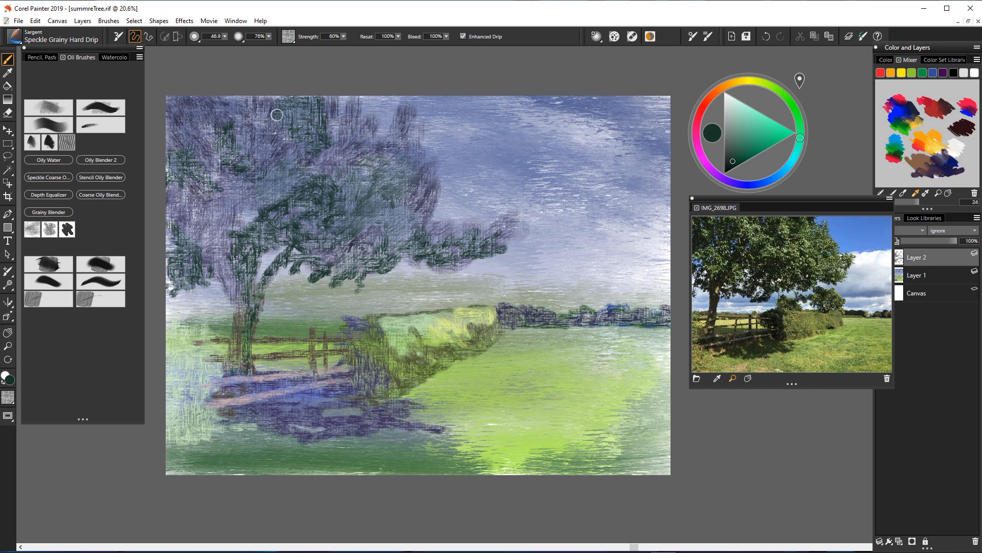
{"action": "mouse_move", "coordinate": [223, 100]}
{"action": "left_mouse_down"}
{"action": "mouse_move", "coordinate": [231, 127]}
{"action": "mouse_move", "coordinate": [228, 94]}
{"action": "mouse_move", "coordinate": [241, 113]}
{"action": "mouse_move", "coordinate": [236, 129]}
{"action": "left_mouse_up"}
{"action": "left_click_drag", "start_coordinate": [217, 100], "coordinate": [209, 110]}
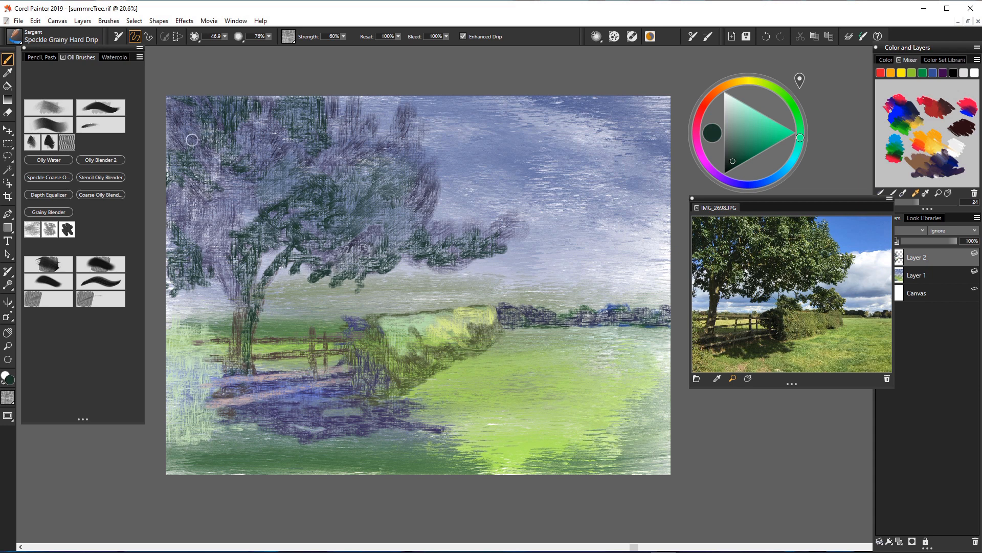
{"action": "mouse_move", "coordinate": [346, 97]}
{"action": "left_mouse_down"}
{"action": "mouse_move", "coordinate": [340, 124]}
{"action": "mouse_move", "coordinate": [392, 115]}
{"action": "mouse_move", "coordinate": [379, 151]}
{"action": "left_mouse_up"}
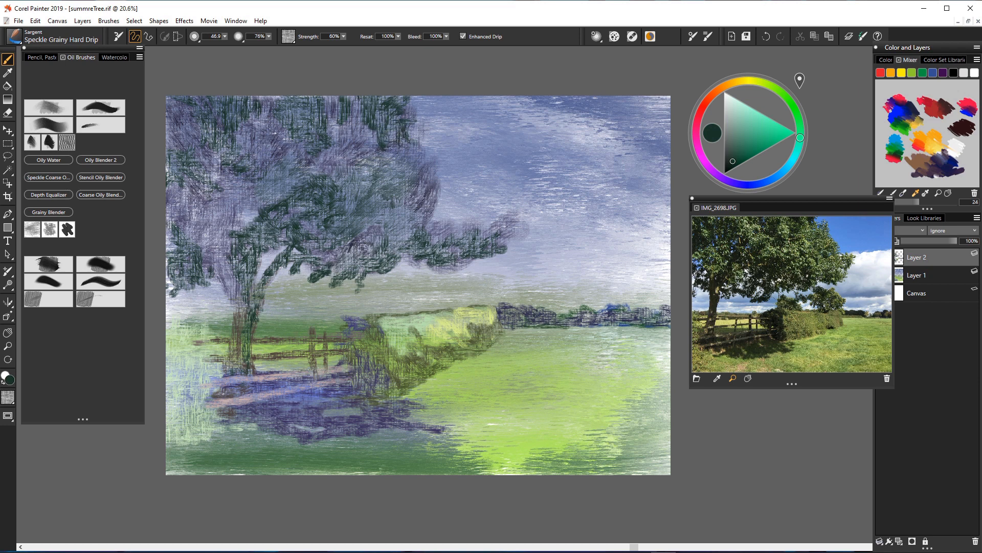
Step: Paint dark green leaf clusters across the middle of the tree's crown, along its right edge and down its left side
{"action": "mouse_move", "coordinate": [352, 142]}
{"action": "left_mouse_down"}
{"action": "mouse_move", "coordinate": [377, 163]}
{"action": "mouse_move", "coordinate": [339, 131]}
{"action": "mouse_move", "coordinate": [361, 154]}
{"action": "left_mouse_up"}
{"action": "mouse_move", "coordinate": [420, 146]}
{"action": "left_mouse_down"}
{"action": "mouse_move", "coordinate": [416, 131]}
{"action": "mouse_move", "coordinate": [436, 153]}
{"action": "mouse_move", "coordinate": [428, 161]}
{"action": "left_mouse_up"}
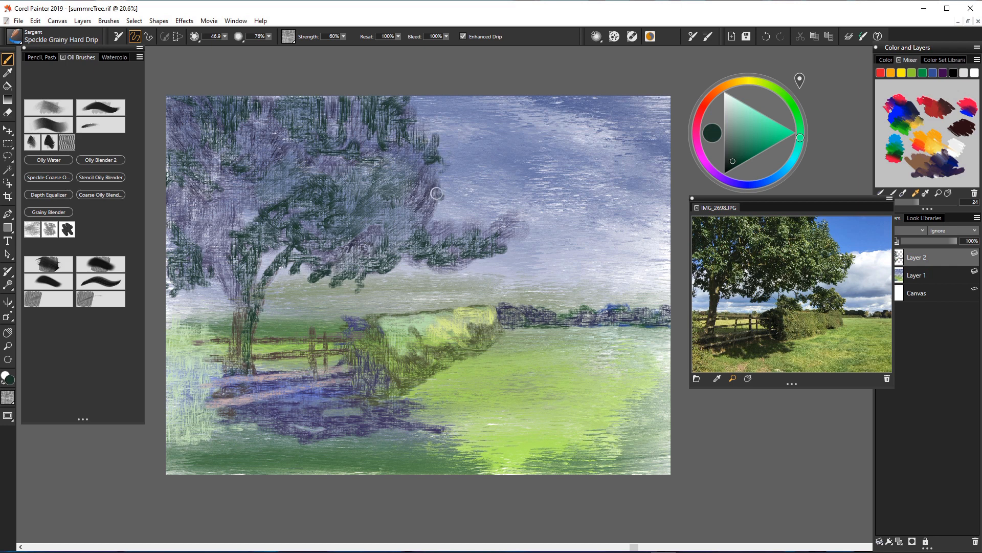
{"action": "mouse_move", "coordinate": [322, 165]}
{"action": "left_mouse_down"}
{"action": "mouse_move", "coordinate": [274, 162]}
{"action": "mouse_move", "coordinate": [267, 177]}
{"action": "left_mouse_up"}
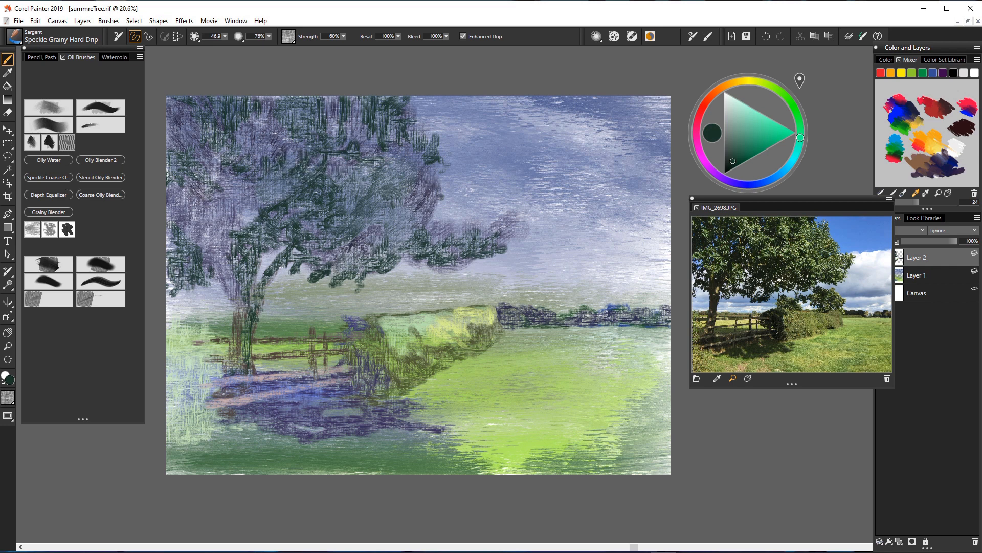
{"action": "left_click_drag", "start_coordinate": [225, 185], "coordinate": [212, 215]}
{"action": "mouse_move", "coordinate": [238, 163]}
{"action": "left_mouse_down"}
{"action": "mouse_move", "coordinate": [218, 216]}
{"action": "mouse_move", "coordinate": [227, 217]}
{"action": "left_mouse_up"}
{"action": "mouse_move", "coordinate": [257, 185]}
{"action": "left_mouse_down"}
{"action": "mouse_move", "coordinate": [218, 225]}
{"action": "mouse_move", "coordinate": [211, 265]}
{"action": "left_mouse_up"}
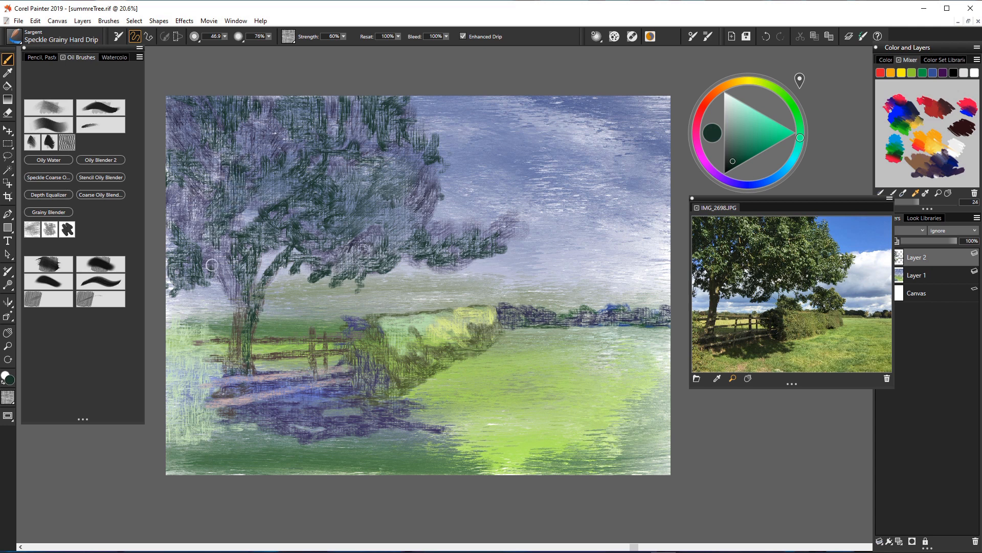
Step: Paint a small dark green tree behind the hedge and add leaf clusters to the large crown's right edge
{"action": "mouse_move", "coordinate": [457, 282]}
{"action": "left_mouse_down"}
{"action": "mouse_move", "coordinate": [467, 298]}
{"action": "mouse_move", "coordinate": [443, 289]}
{"action": "mouse_move", "coordinate": [432, 306]}
{"action": "mouse_move", "coordinate": [402, 308]}
{"action": "left_mouse_up"}
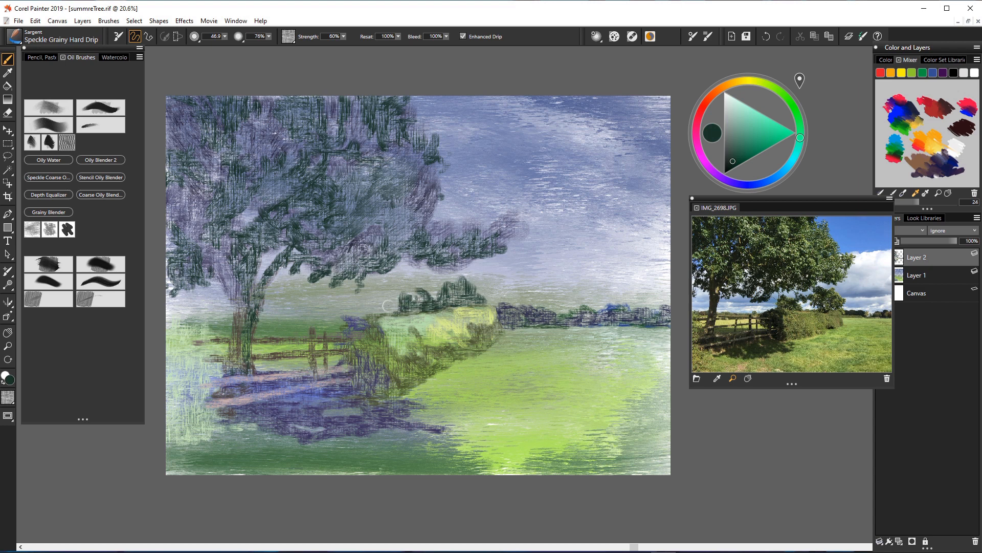
{"action": "left_click_drag", "start_coordinate": [481, 285], "coordinate": [487, 278]}
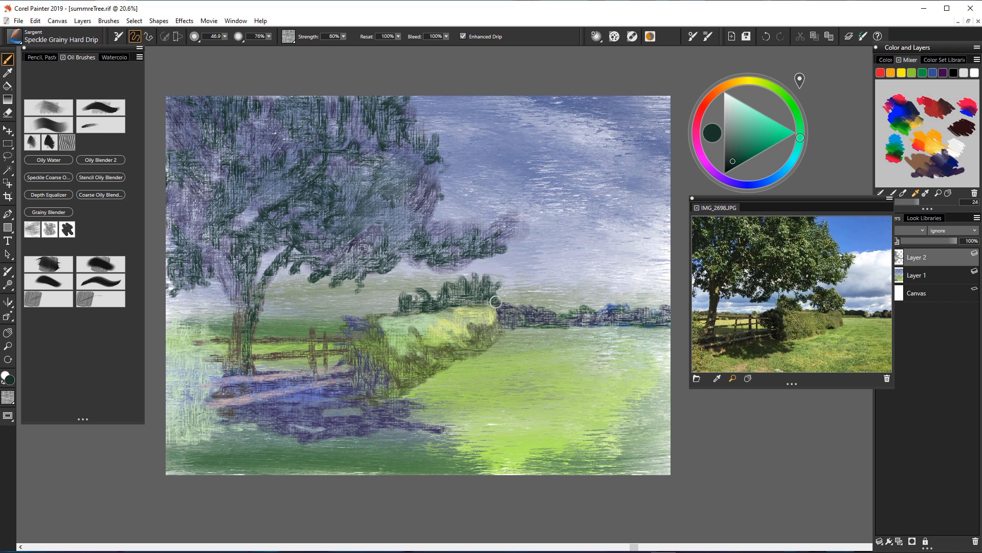
{"action": "mouse_move", "coordinate": [437, 189]}
{"action": "left_mouse_down"}
{"action": "mouse_move", "coordinate": [440, 217]}
{"action": "mouse_move", "coordinate": [451, 210]}
{"action": "left_mouse_up"}
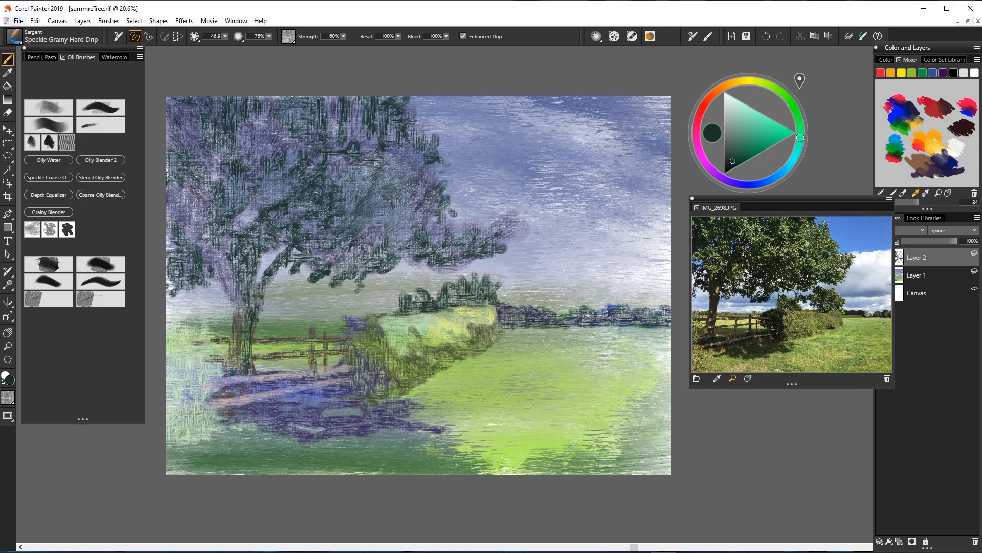
Step: Save the painting, add a new layer above Layer 2 and move the reference photo clear of the canvas
{"action": "left_click", "coordinate": [18, 21]}
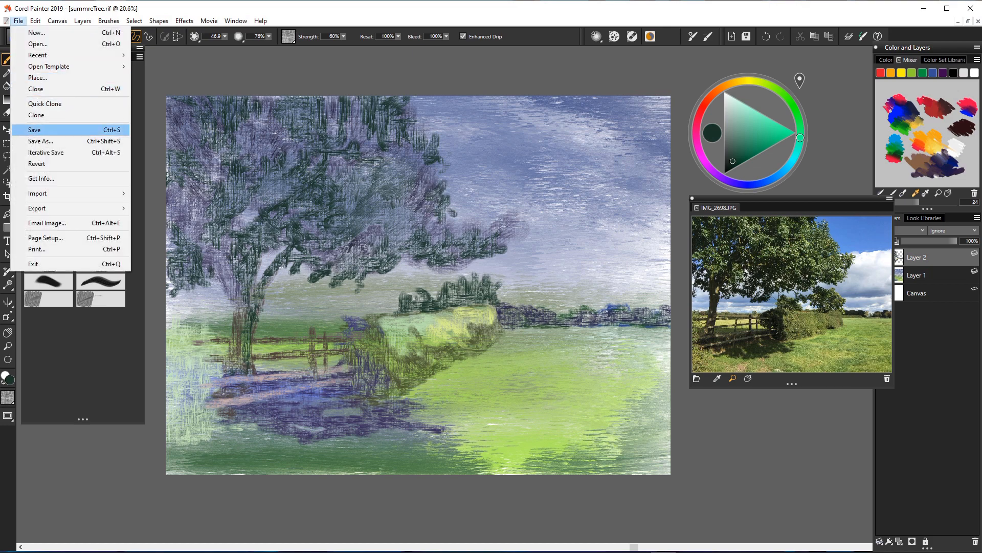
{"action": "left_click", "coordinate": [70, 129]}
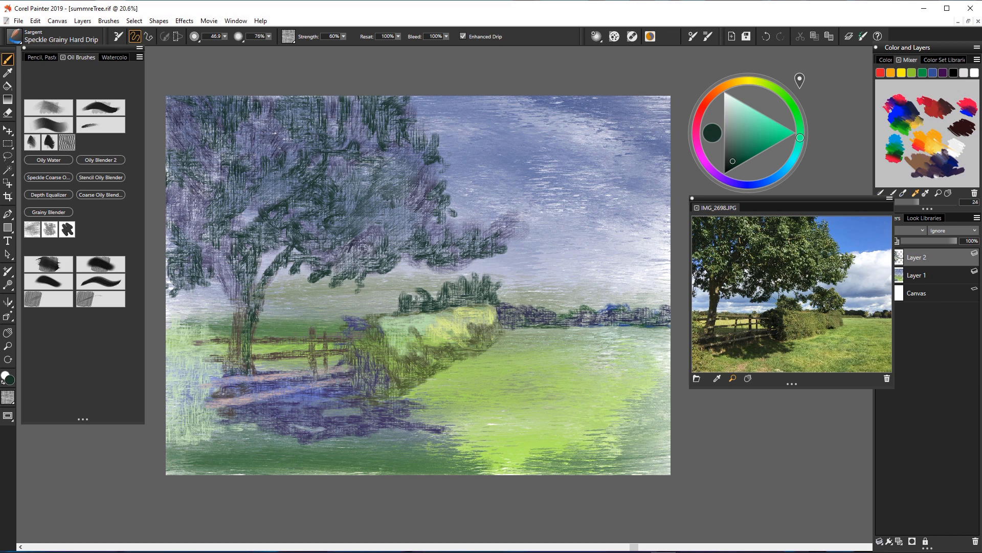
{"action": "left_click_drag", "start_coordinate": [786, 198], "coordinate": [733, 212]}
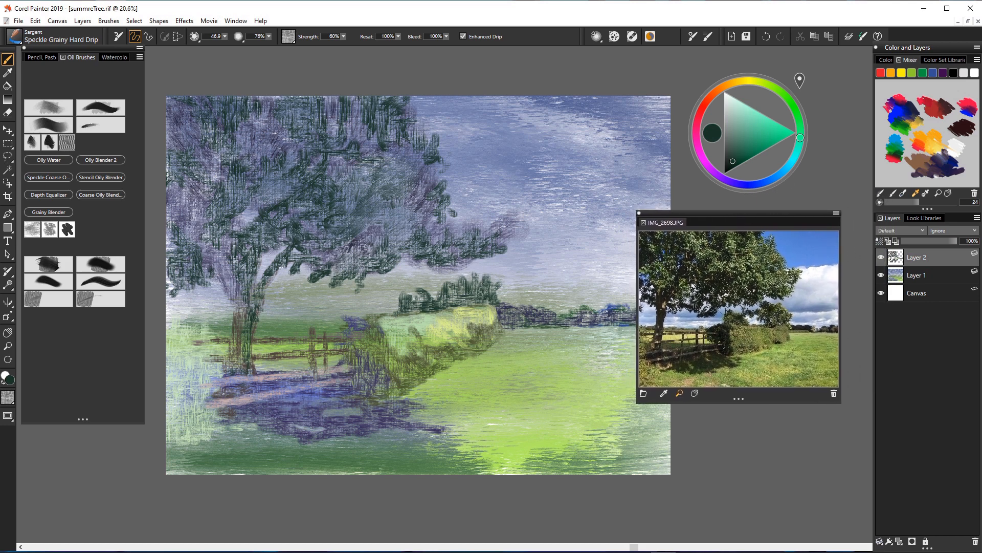
{"action": "left_click", "coordinate": [899, 541]}
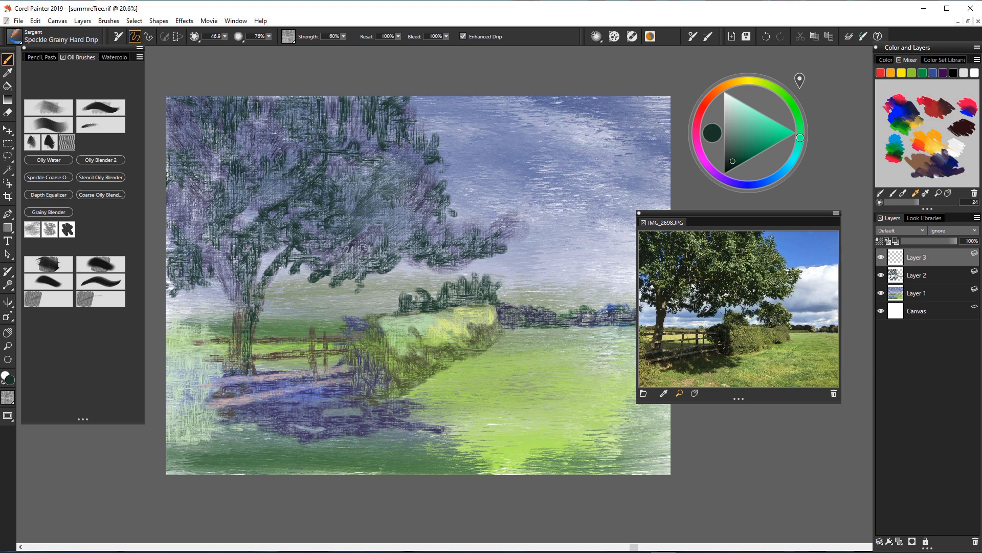
{"action": "left_click_drag", "start_coordinate": [727, 214], "coordinate": [841, 329]}
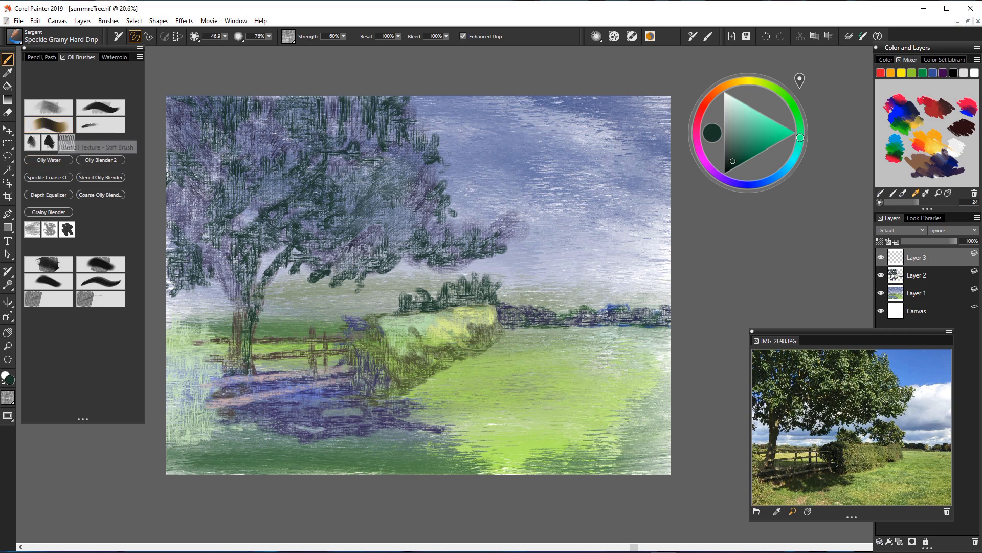
Step: Switch to the Impasto Stencil Texture - Stiff Brush and paint the first dark green strokes on the crown's upper right edge
{"action": "left_click", "coordinate": [48, 124]}
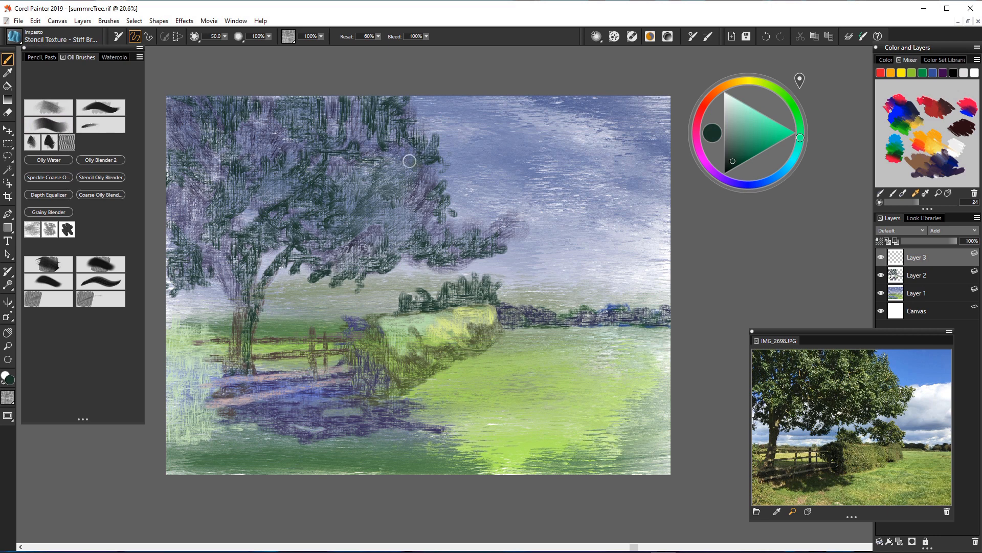
{"action": "mouse_move", "coordinate": [430, 150]}
{"action": "left_mouse_down"}
{"action": "mouse_move", "coordinate": [431, 177]}
{"action": "mouse_move", "coordinate": [426, 167]}
{"action": "left_mouse_up"}
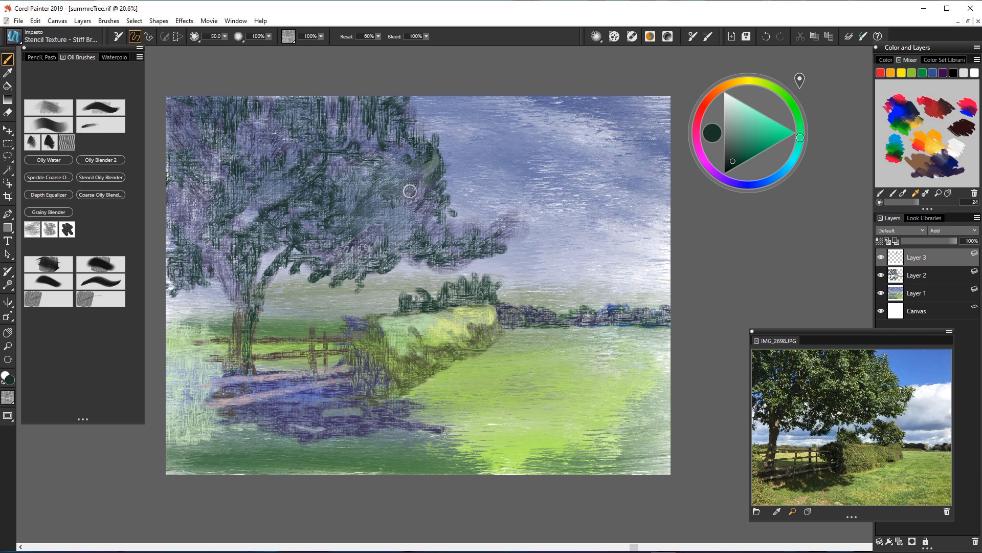
{"action": "mouse_move", "coordinate": [402, 106]}
{"action": "left_mouse_down"}
{"action": "mouse_move", "coordinate": [387, 126]}
{"action": "mouse_move", "coordinate": [401, 134]}
{"action": "mouse_move", "coordinate": [412, 107]}
{"action": "mouse_move", "coordinate": [423, 131]}
{"action": "left_mouse_up"}
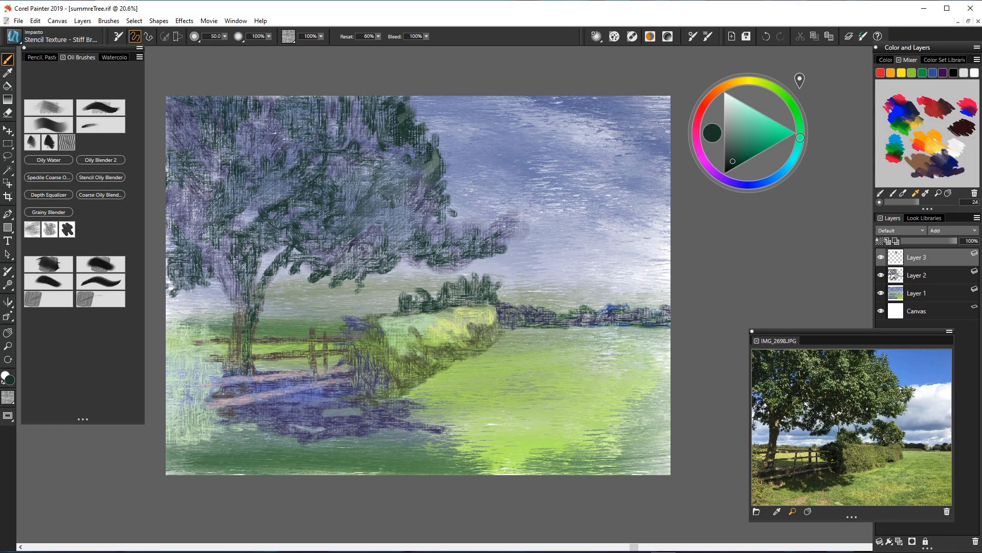
Step: Fill the crown's upper right edge with solid dark green foliage, blending it inward with textured strokes
{"action": "scroll", "coordinate": [377, 136], "scroll_direction": "up", "scroll_amount": 10}
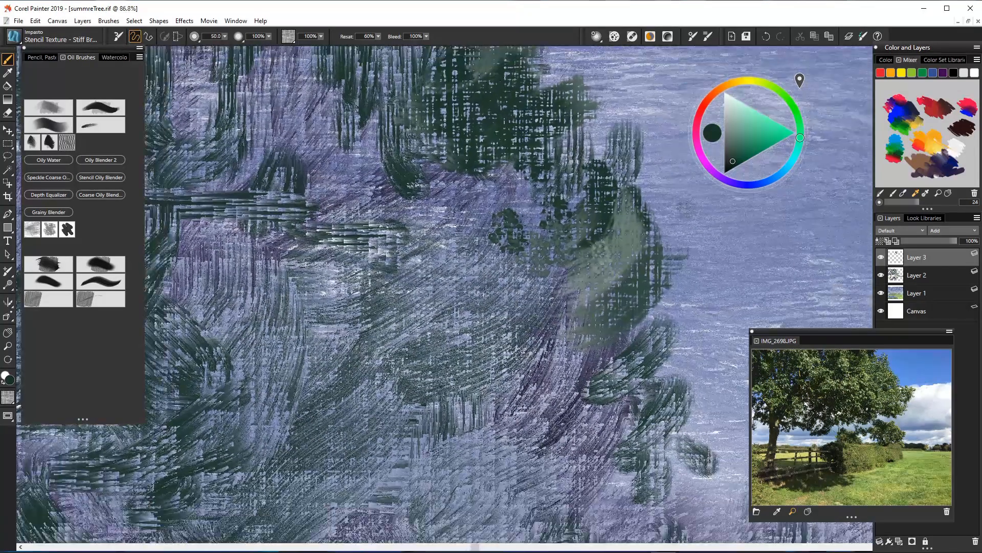
{"action": "scroll", "coordinate": [471, 185], "scroll_direction": "down", "scroll_amount": 10}
{"action": "scroll", "coordinate": [472, 185], "scroll_direction": "up", "scroll_amount": 6}
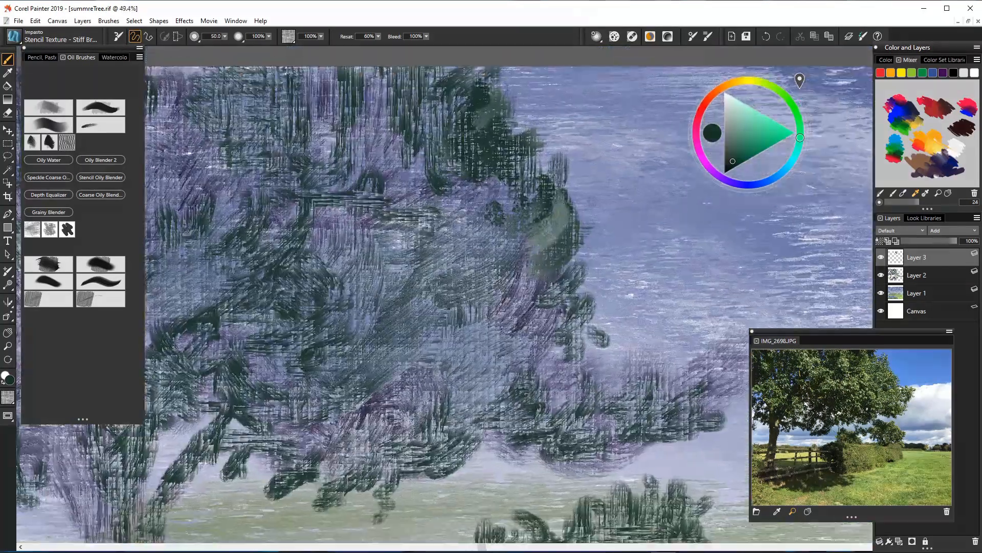
{"action": "scroll", "coordinate": [478, 114], "scroll_direction": "up", "scroll_amount": 2}
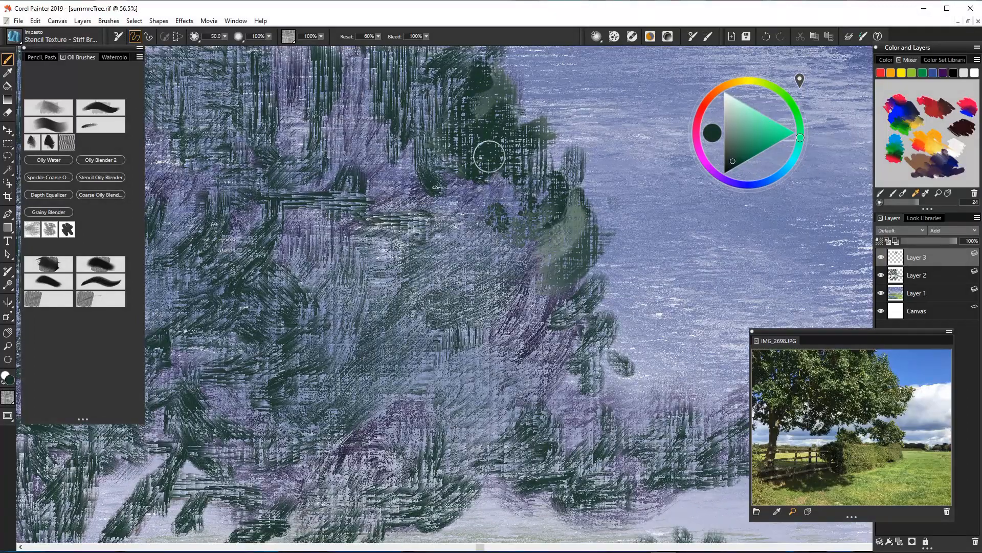
{"action": "mouse_move", "coordinate": [489, 156]}
{"action": "left_mouse_down"}
{"action": "mouse_move", "coordinate": [519, 161]}
{"action": "mouse_move", "coordinate": [488, 118]}
{"action": "mouse_move", "coordinate": [547, 151]}
{"action": "mouse_move", "coordinate": [567, 196]}
{"action": "mouse_move", "coordinate": [580, 174]}
{"action": "mouse_move", "coordinate": [572, 188]}
{"action": "mouse_move", "coordinate": [492, 160]}
{"action": "left_mouse_up"}
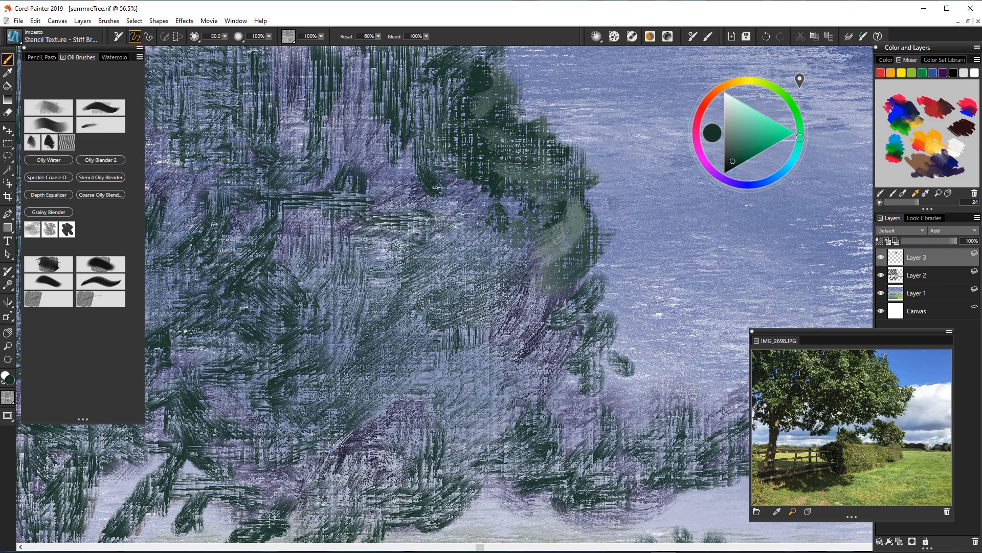
{"action": "left_click_drag", "start_coordinate": [542, 123], "coordinate": [512, 153]}
{"action": "left_click_drag", "start_coordinate": [604, 154], "coordinate": [563, 225]}
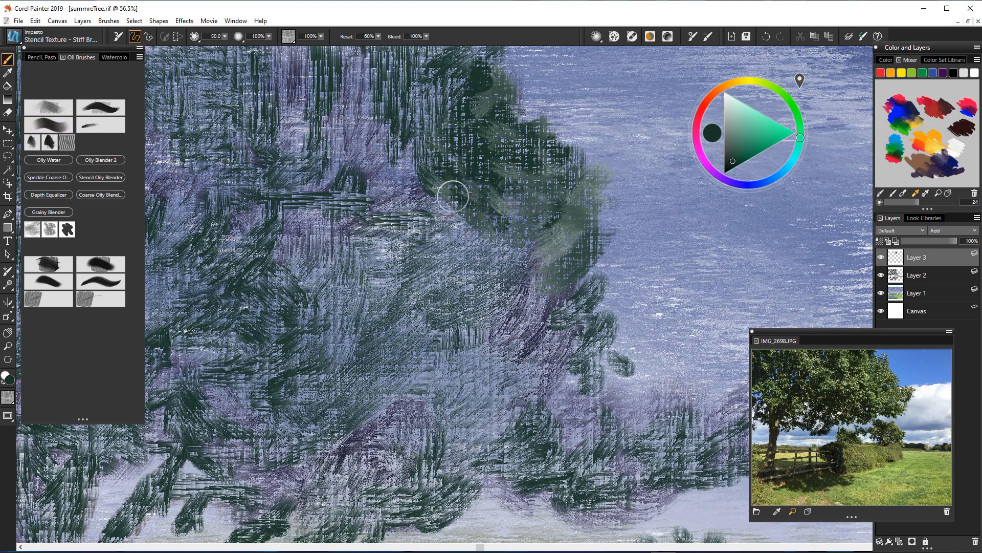
Step: Extend the textured grey-green foliage down the right half of the crown and rework its outer edge
{"action": "mouse_move", "coordinate": [437, 177]}
{"action": "left_mouse_down"}
{"action": "mouse_move", "coordinate": [453, 253]}
{"action": "mouse_move", "coordinate": [470, 248]}
{"action": "mouse_move", "coordinate": [485, 220]}
{"action": "mouse_move", "coordinate": [499, 267]}
{"action": "mouse_move", "coordinate": [483, 278]}
{"action": "mouse_move", "coordinate": [464, 256]}
{"action": "mouse_move", "coordinate": [516, 256]}
{"action": "mouse_move", "coordinate": [512, 220]}
{"action": "mouse_move", "coordinate": [483, 302]}
{"action": "mouse_move", "coordinate": [489, 276]}
{"action": "mouse_move", "coordinate": [458, 284]}
{"action": "left_mouse_up"}
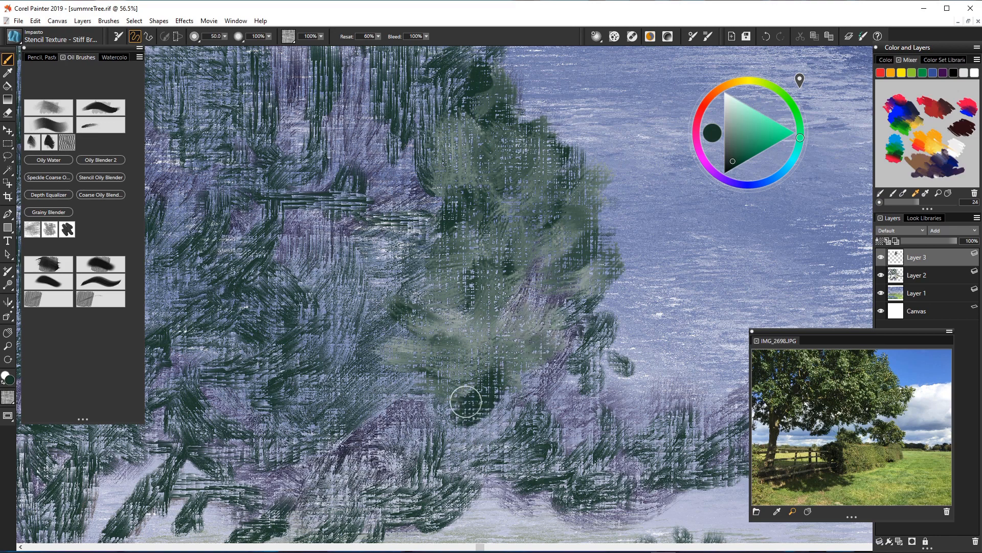
{"action": "left_click_drag", "start_coordinate": [430, 405], "coordinate": [363, 435]}
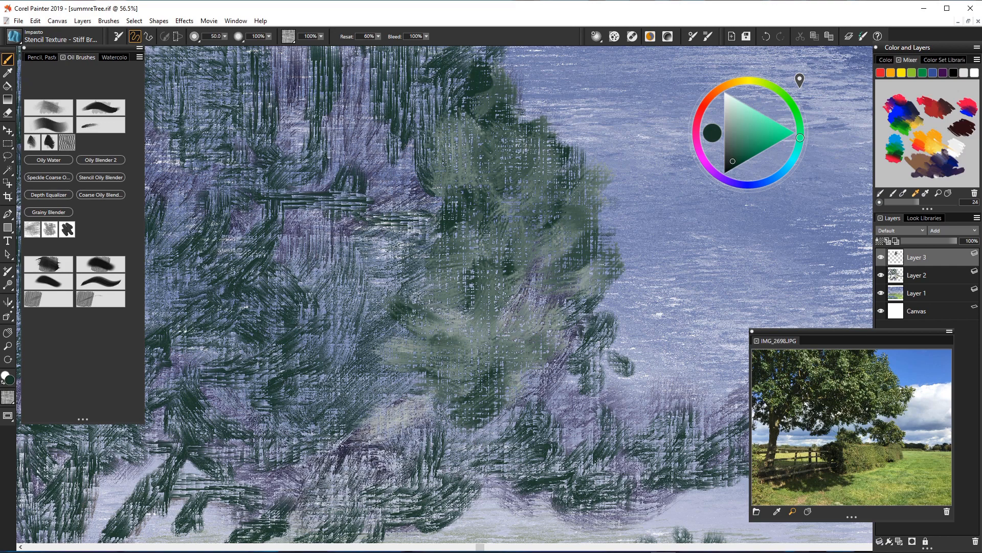
{"action": "mouse_move", "coordinate": [417, 388]}
{"action": "left_mouse_down"}
{"action": "mouse_move", "coordinate": [379, 428]}
{"action": "mouse_move", "coordinate": [358, 424]}
{"action": "left_mouse_up"}
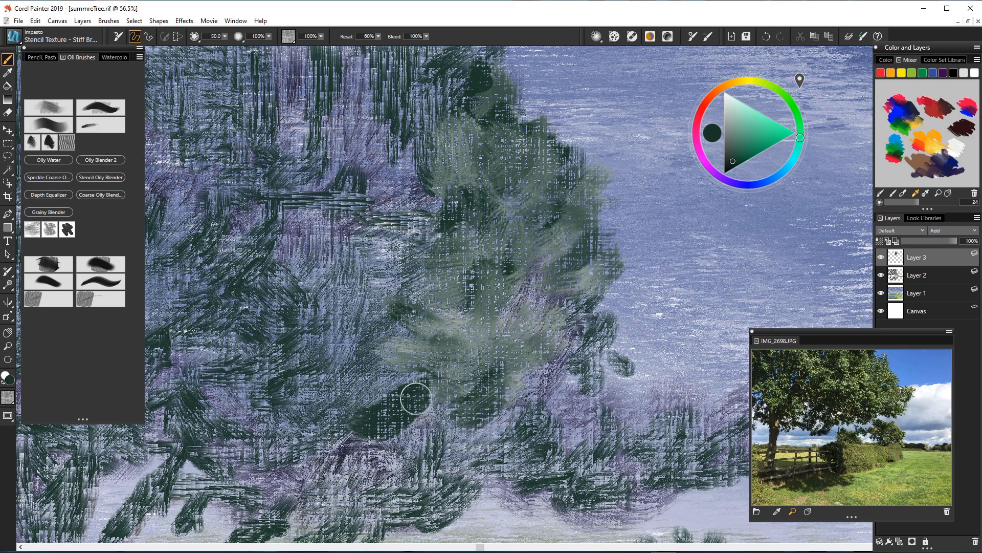
{"action": "mouse_move", "coordinate": [439, 387]}
{"action": "left_mouse_down"}
{"action": "mouse_move", "coordinate": [407, 417]}
{"action": "mouse_move", "coordinate": [419, 427]}
{"action": "mouse_move", "coordinate": [409, 425]}
{"action": "mouse_move", "coordinate": [412, 397]}
{"action": "mouse_move", "coordinate": [394, 393]}
{"action": "mouse_move", "coordinate": [398, 376]}
{"action": "mouse_move", "coordinate": [381, 387]}
{"action": "mouse_move", "coordinate": [412, 337]}
{"action": "mouse_move", "coordinate": [471, 300]}
{"action": "mouse_move", "coordinate": [463, 276]}
{"action": "mouse_move", "coordinate": [460, 312]}
{"action": "mouse_move", "coordinate": [532, 312]}
{"action": "left_mouse_up"}
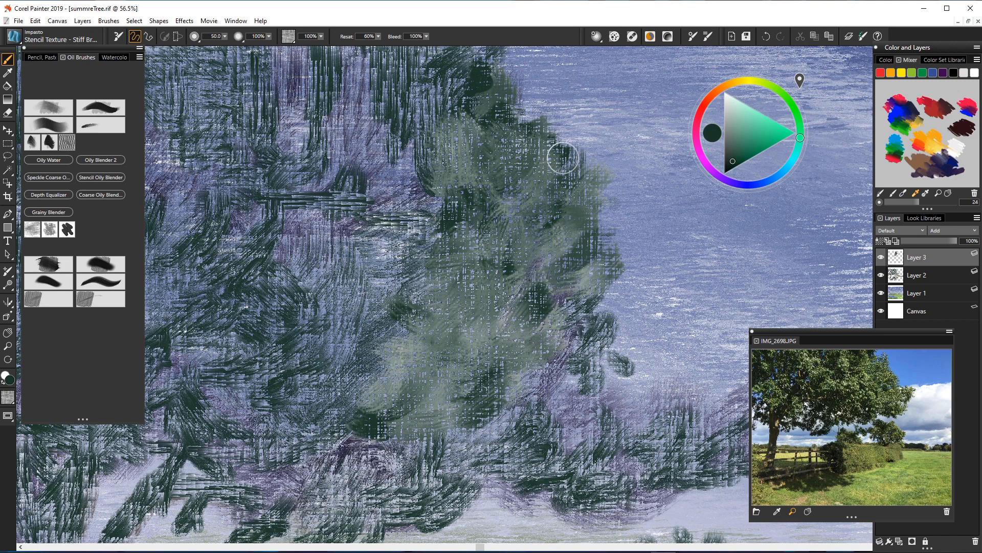
{"action": "mouse_move", "coordinate": [559, 154]}
{"action": "left_mouse_down"}
{"action": "mouse_move", "coordinate": [565, 228]}
{"action": "mouse_move", "coordinate": [588, 225]}
{"action": "mouse_move", "coordinate": [594, 256]}
{"action": "mouse_move", "coordinate": [579, 271]}
{"action": "left_mouse_up"}
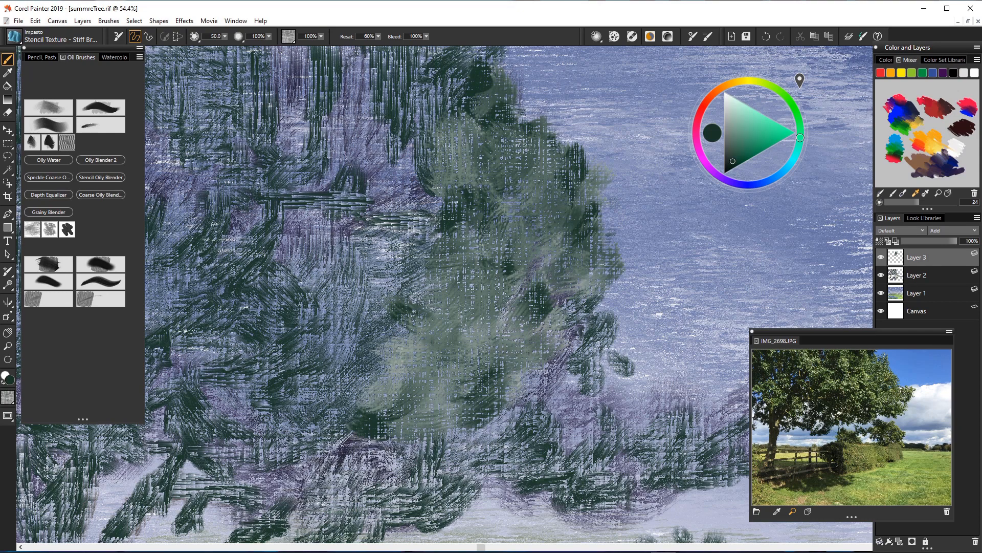
Step: Paint dark green foliage across the top of the crown, just left of the textured area
{"action": "scroll", "coordinate": [427, 258], "scroll_direction": "down", "scroll_amount": 8}
{"action": "scroll", "coordinate": [428, 257], "scroll_direction": "up", "scroll_amount": 3}
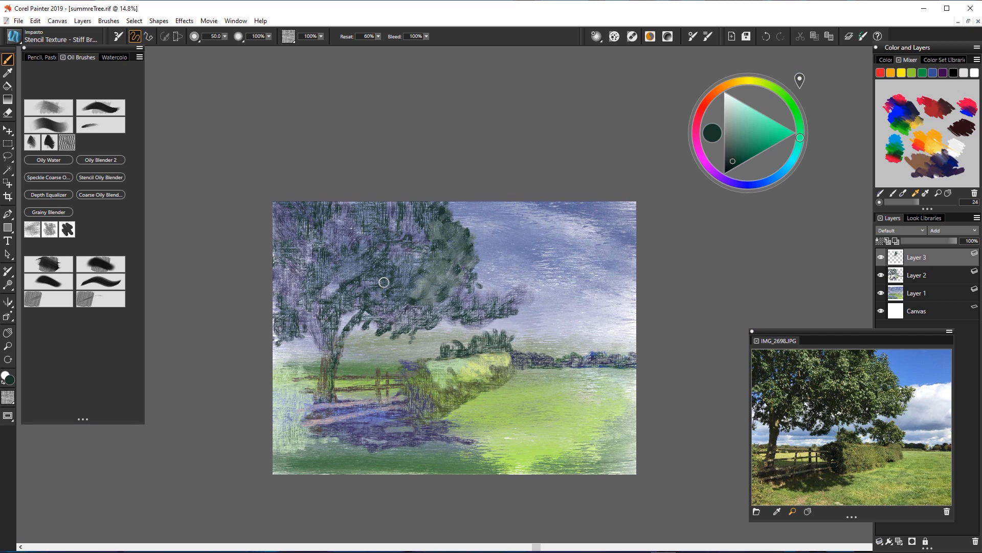
{"action": "mouse_move", "coordinate": [394, 220]}
{"action": "left_mouse_down"}
{"action": "mouse_move", "coordinate": [415, 238]}
{"action": "mouse_move", "coordinate": [420, 215]}
{"action": "mouse_move", "coordinate": [433, 223]}
{"action": "left_mouse_up"}
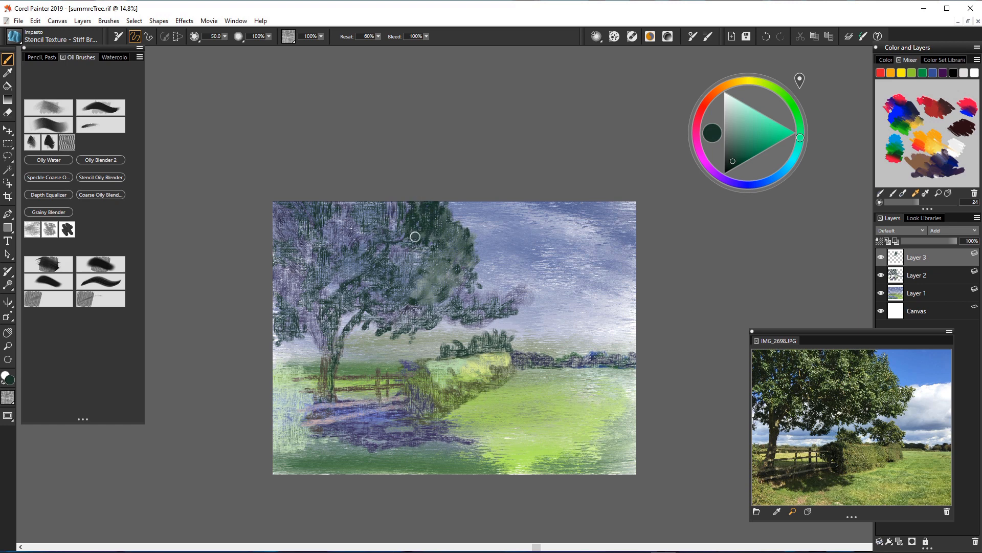
Step: Change the colour to dark blue and paint shadows into the centre and top of the crown
{"action": "left_click", "coordinate": [757, 144]}
{"action": "left_click", "coordinate": [760, 184]}
{"action": "left_click", "coordinate": [737, 156]}
{"action": "mouse_move", "coordinate": [376, 225]}
{"action": "left_mouse_down"}
{"action": "mouse_move", "coordinate": [434, 260]}
{"action": "mouse_move", "coordinate": [417, 276]}
{"action": "mouse_move", "coordinate": [425, 252]}
{"action": "mouse_move", "coordinate": [438, 253]}
{"action": "mouse_move", "coordinate": [426, 233]}
{"action": "mouse_move", "coordinate": [406, 258]}
{"action": "mouse_move", "coordinate": [417, 271]}
{"action": "mouse_move", "coordinate": [416, 252]}
{"action": "left_mouse_up"}
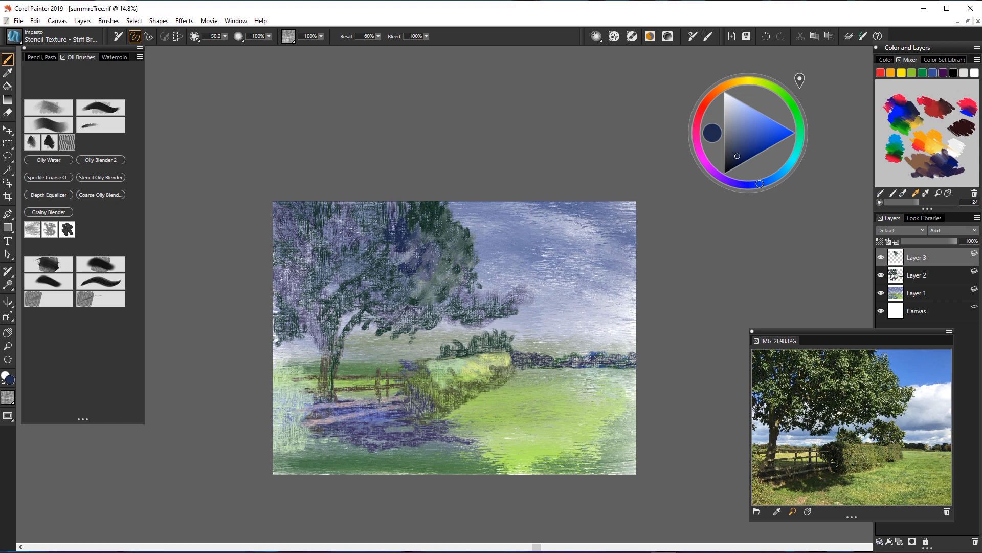
{"action": "mouse_move", "coordinate": [444, 200]}
{"action": "left_mouse_down"}
{"action": "mouse_move", "coordinate": [440, 217]}
{"action": "mouse_move", "coordinate": [430, 207]}
{"action": "mouse_move", "coordinate": [434, 223]}
{"action": "left_mouse_up"}
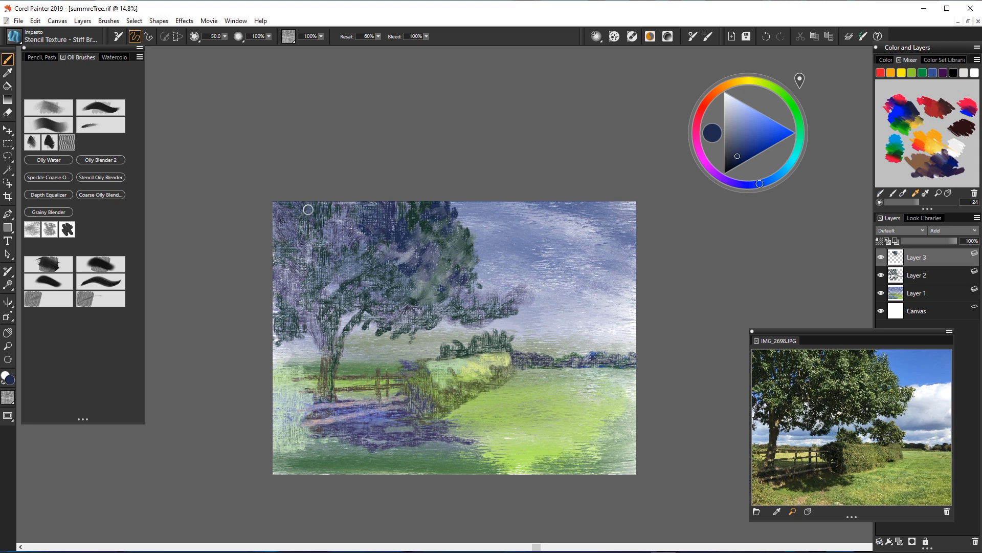
Step: Carry the dark blue shadows through the upper left foliage to the canvas's edge
{"action": "mouse_move", "coordinate": [308, 209]}
{"action": "left_mouse_down"}
{"action": "mouse_move", "coordinate": [318, 238]}
{"action": "mouse_move", "coordinate": [328, 210]}
{"action": "left_mouse_up"}
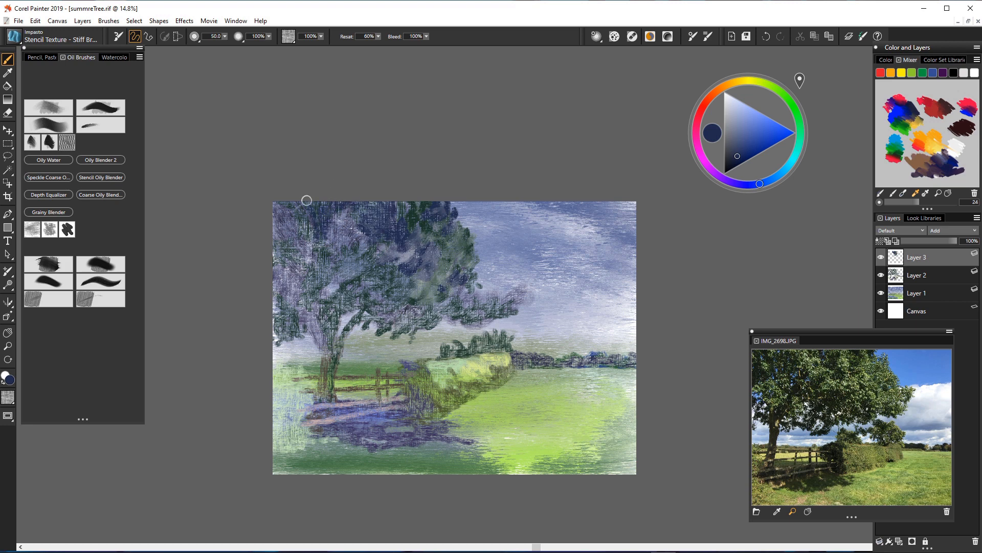
{"action": "mouse_move", "coordinate": [352, 223]}
{"action": "left_mouse_down"}
{"action": "mouse_move", "coordinate": [337, 246]}
{"action": "mouse_move", "coordinate": [321, 244]}
{"action": "left_mouse_up"}
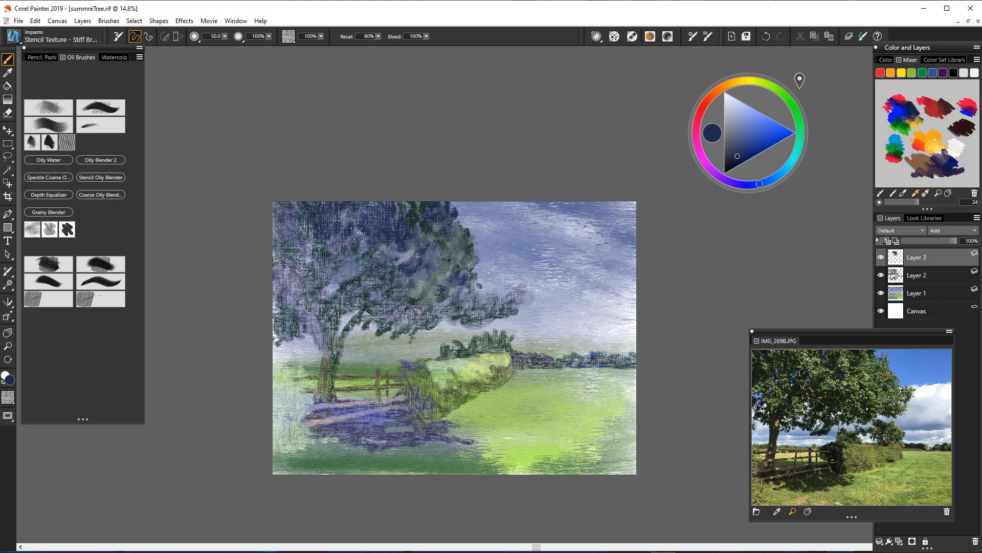
{"action": "mouse_move", "coordinate": [296, 207]}
{"action": "left_mouse_down"}
{"action": "mouse_move", "coordinate": [308, 246]}
{"action": "mouse_move", "coordinate": [291, 241]}
{"action": "left_mouse_up"}
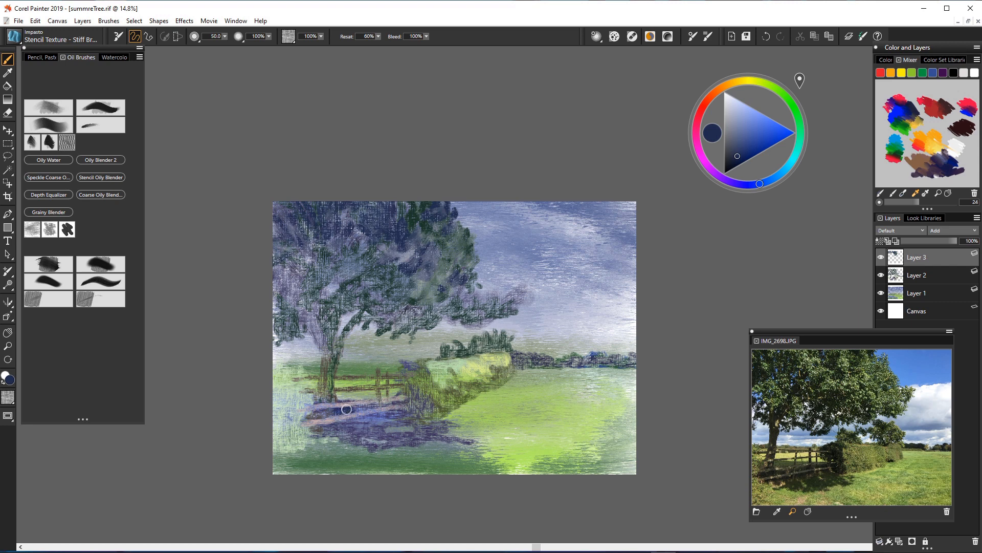
Step: Paint the tree's trunk and main branches dark blue, along with the foliage at the crown's lower left and lower middle
{"action": "mouse_move", "coordinate": [328, 399]}
{"action": "left_mouse_down"}
{"action": "mouse_move", "coordinate": [317, 395]}
{"action": "mouse_move", "coordinate": [331, 388]}
{"action": "mouse_move", "coordinate": [315, 392]}
{"action": "mouse_move", "coordinate": [327, 381]}
{"action": "left_mouse_up"}
{"action": "mouse_move", "coordinate": [324, 320]}
{"action": "left_mouse_down"}
{"action": "mouse_move", "coordinate": [326, 365]}
{"action": "mouse_move", "coordinate": [362, 315]}
{"action": "left_mouse_up"}
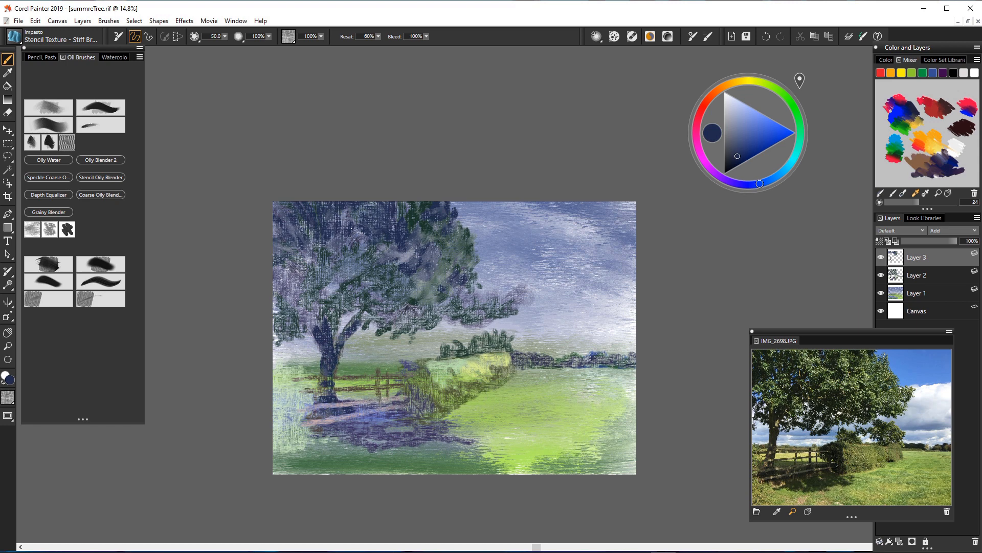
{"action": "mouse_move", "coordinate": [330, 348]}
{"action": "left_mouse_down"}
{"action": "mouse_move", "coordinate": [343, 337]}
{"action": "mouse_move", "coordinate": [335, 308]}
{"action": "mouse_move", "coordinate": [347, 298]}
{"action": "mouse_move", "coordinate": [330, 327]}
{"action": "mouse_move", "coordinate": [297, 313]}
{"action": "mouse_move", "coordinate": [306, 330]}
{"action": "mouse_move", "coordinate": [277, 336]}
{"action": "left_mouse_up"}
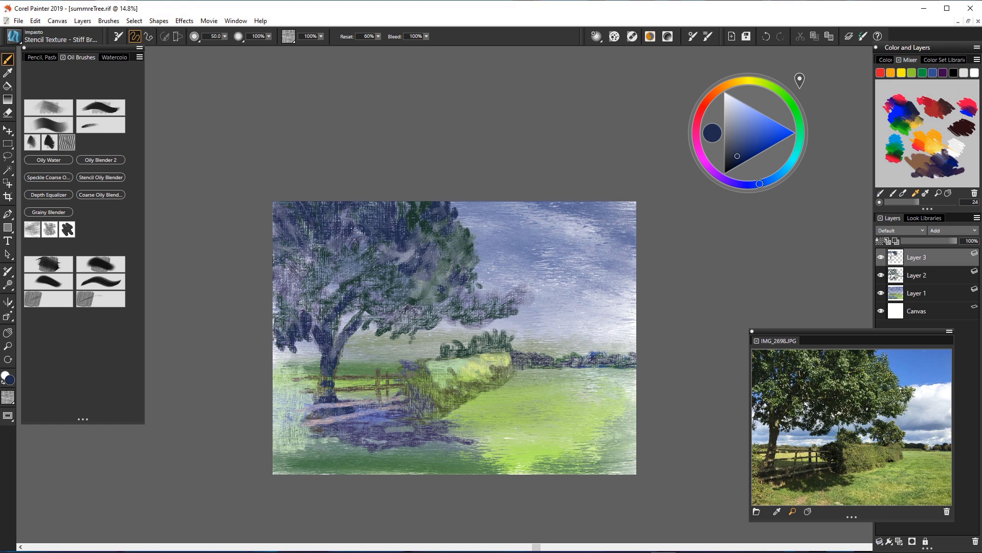
{"action": "mouse_move", "coordinate": [381, 306]}
{"action": "left_mouse_down"}
{"action": "mouse_move", "coordinate": [379, 295]}
{"action": "mouse_move", "coordinate": [393, 312]}
{"action": "mouse_move", "coordinate": [377, 298]}
{"action": "mouse_move", "coordinate": [381, 309]}
{"action": "mouse_move", "coordinate": [427, 306]}
{"action": "mouse_move", "coordinate": [411, 312]}
{"action": "mouse_move", "coordinate": [409, 293]}
{"action": "mouse_move", "coordinate": [424, 297]}
{"action": "mouse_move", "coordinate": [407, 301]}
{"action": "left_mouse_up"}
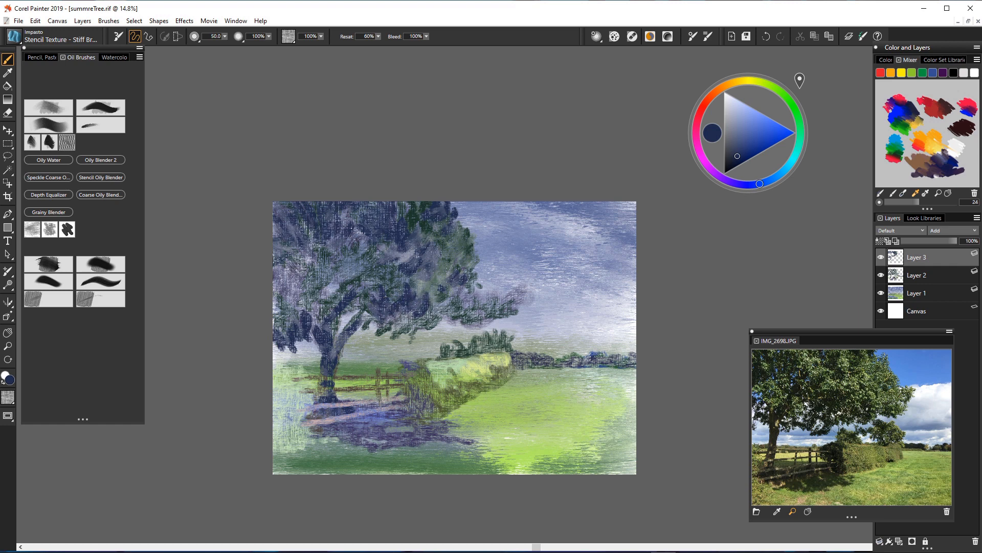
Step: Change the colour to mid yellow-green and paint leaf highlights over the crown's right side and its lower right branch
{"action": "left_click", "coordinate": [770, 85]}
{"action": "left_click_drag", "start_coordinate": [738, 156], "coordinate": [759, 143]}
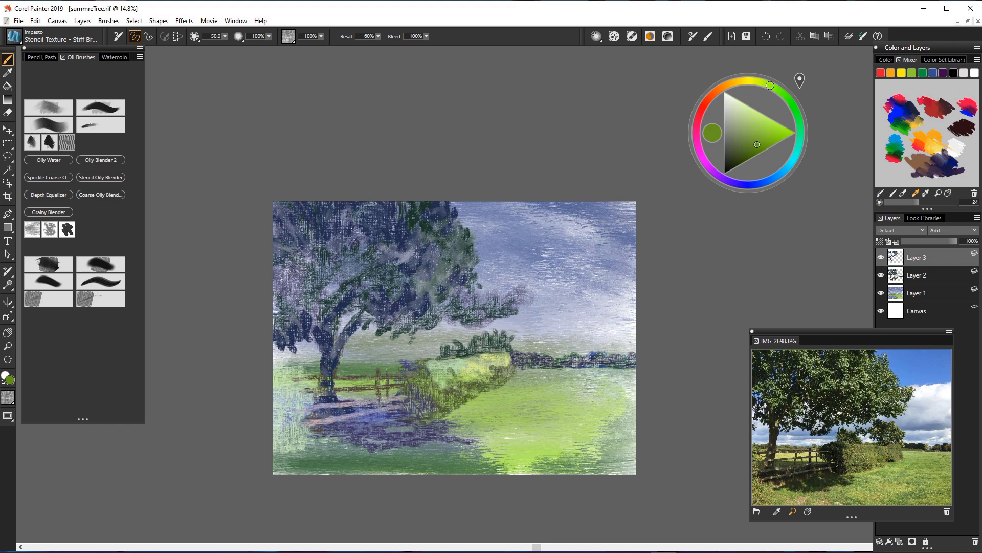
{"action": "mouse_move", "coordinate": [417, 232]}
{"action": "left_mouse_down"}
{"action": "mouse_move", "coordinate": [408, 248]}
{"action": "mouse_move", "coordinate": [412, 225]}
{"action": "mouse_move", "coordinate": [404, 237]}
{"action": "mouse_move", "coordinate": [432, 236]}
{"action": "left_mouse_up"}
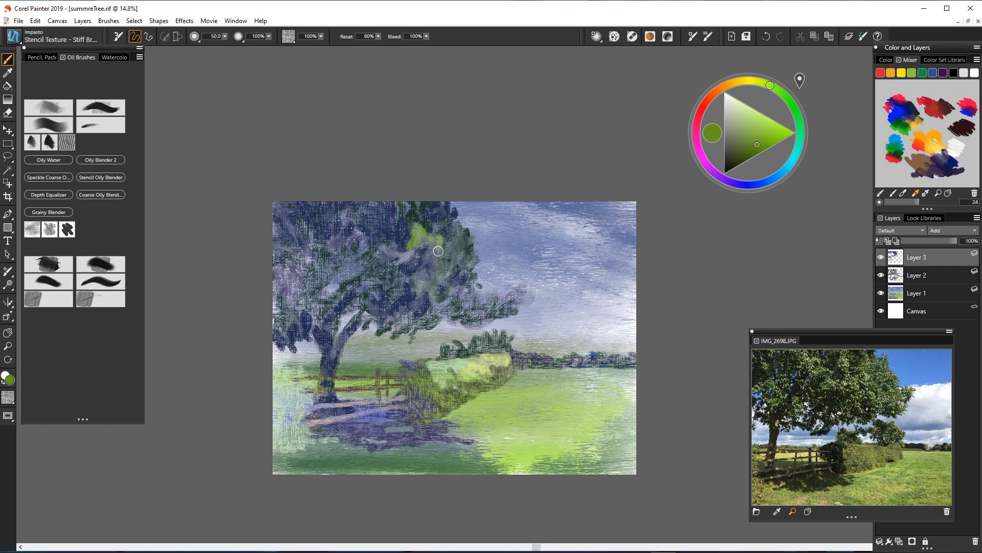
{"action": "mouse_move", "coordinate": [415, 226]}
{"action": "left_mouse_down"}
{"action": "mouse_move", "coordinate": [438, 203]}
{"action": "mouse_move", "coordinate": [461, 252]}
{"action": "left_mouse_up"}
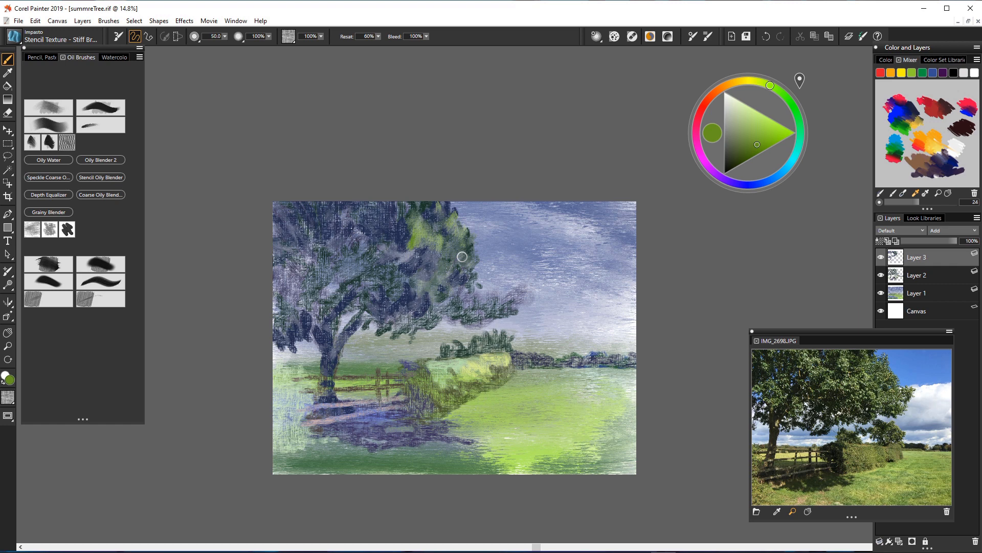
{"action": "mouse_move", "coordinate": [459, 258]}
{"action": "left_mouse_down"}
{"action": "mouse_move", "coordinate": [466, 277]}
{"action": "mouse_move", "coordinate": [420, 274]}
{"action": "left_mouse_up"}
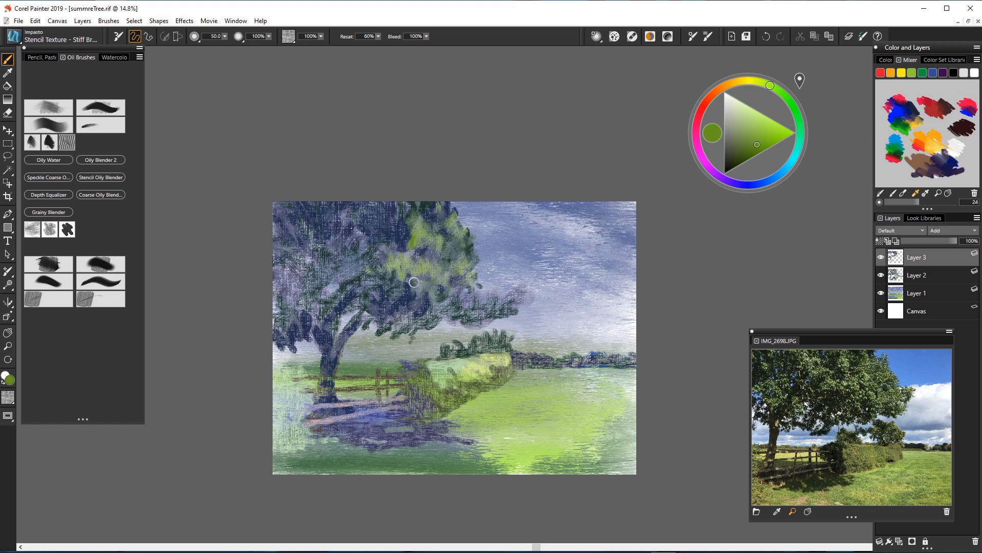
{"action": "mouse_move", "coordinate": [467, 300]}
{"action": "left_mouse_down"}
{"action": "mouse_move", "coordinate": [486, 292]}
{"action": "mouse_move", "coordinate": [483, 310]}
{"action": "mouse_move", "coordinate": [493, 302]}
{"action": "mouse_move", "coordinate": [472, 311]}
{"action": "left_mouse_up"}
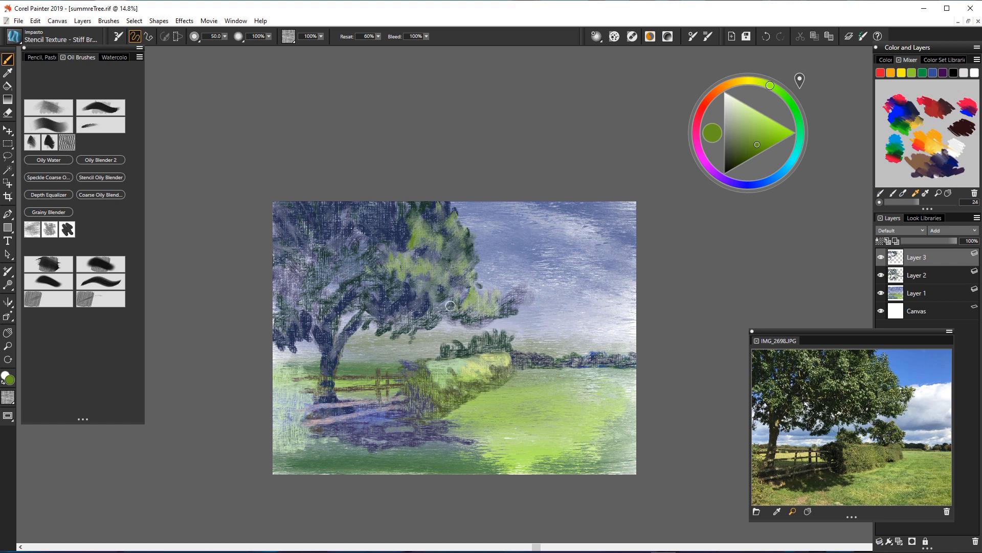
{"action": "mouse_move", "coordinate": [453, 293]}
{"action": "left_mouse_down"}
{"action": "mouse_move", "coordinate": [460, 301]}
{"action": "mouse_move", "coordinate": [421, 293]}
{"action": "mouse_move", "coordinate": [394, 305]}
{"action": "left_mouse_up"}
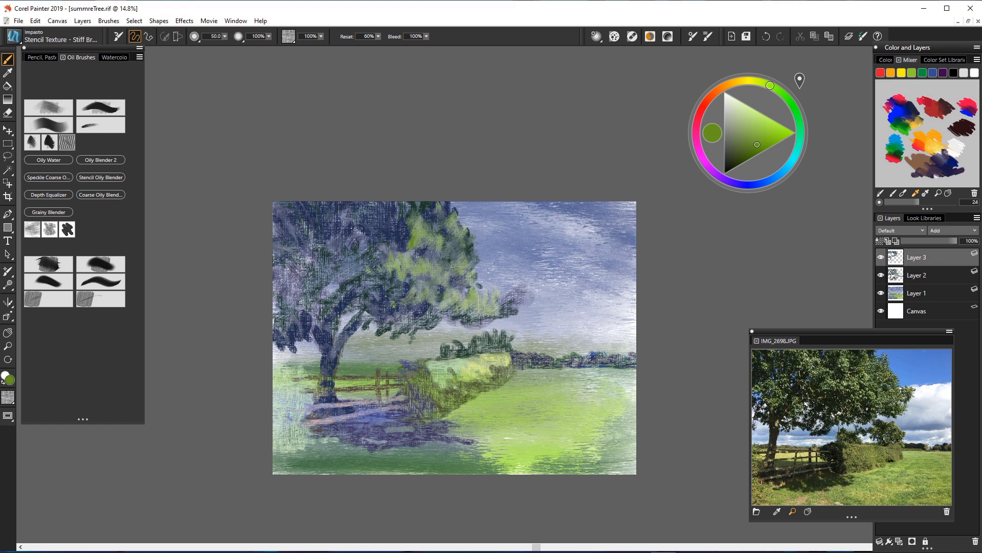
Step: Extend the yellow-green highlights across the crown's top, centre and left, and onto the hedge and the lower right branch's underside
{"action": "mouse_move", "coordinate": [412, 222]}
{"action": "left_mouse_down"}
{"action": "mouse_move", "coordinate": [404, 235]}
{"action": "mouse_move", "coordinate": [399, 215]}
{"action": "mouse_move", "coordinate": [385, 215]}
{"action": "mouse_move", "coordinate": [402, 203]}
{"action": "left_mouse_up"}
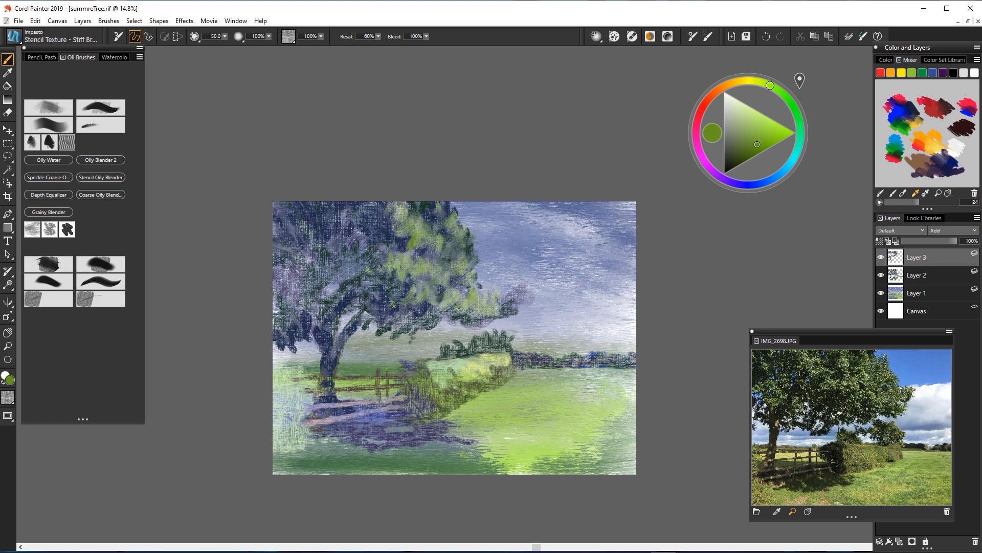
{"action": "mouse_move", "coordinate": [353, 213]}
{"action": "left_mouse_down"}
{"action": "mouse_move", "coordinate": [363, 243]}
{"action": "mouse_move", "coordinate": [383, 254]}
{"action": "mouse_move", "coordinate": [344, 263]}
{"action": "mouse_move", "coordinate": [368, 259]}
{"action": "mouse_move", "coordinate": [373, 284]}
{"action": "mouse_move", "coordinate": [385, 272]}
{"action": "mouse_move", "coordinate": [375, 249]}
{"action": "mouse_move", "coordinate": [396, 252]}
{"action": "mouse_move", "coordinate": [385, 277]}
{"action": "left_mouse_up"}
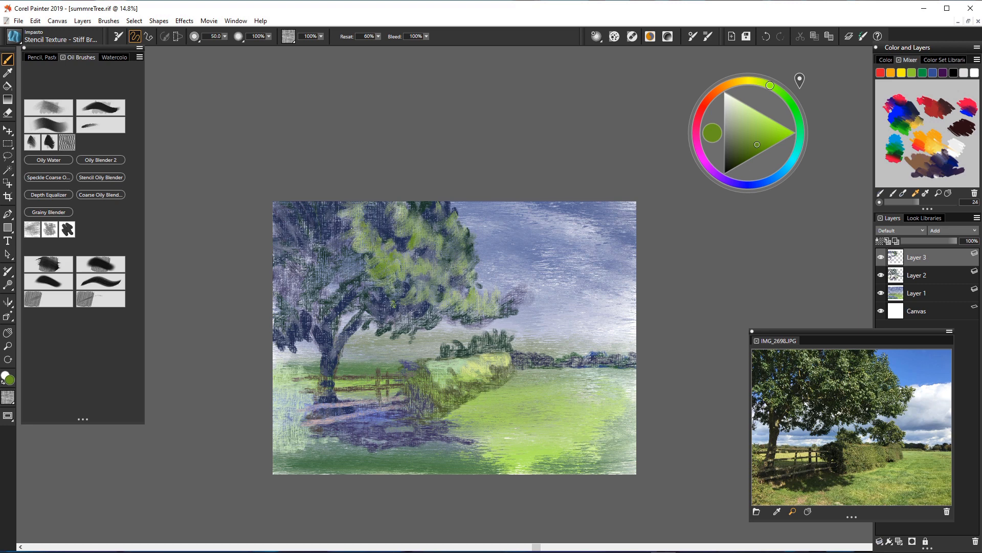
{"action": "mouse_move", "coordinate": [335, 210]}
{"action": "left_mouse_down"}
{"action": "mouse_move", "coordinate": [344, 204]}
{"action": "mouse_move", "coordinate": [351, 219]}
{"action": "mouse_move", "coordinate": [330, 235]}
{"action": "left_mouse_up"}
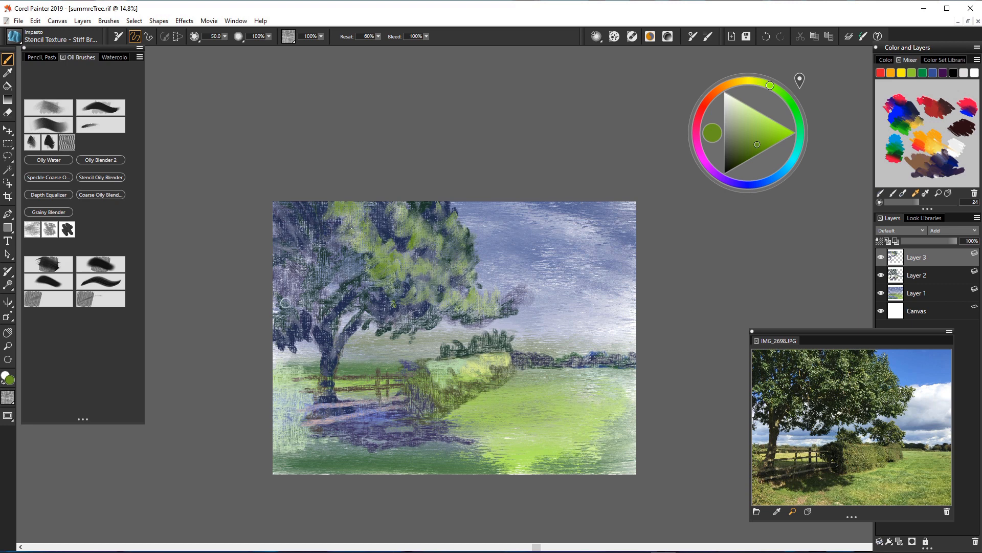
{"action": "mouse_move", "coordinate": [302, 204]}
{"action": "left_mouse_down"}
{"action": "mouse_move", "coordinate": [306, 219]}
{"action": "mouse_move", "coordinate": [312, 206]}
{"action": "left_mouse_up"}
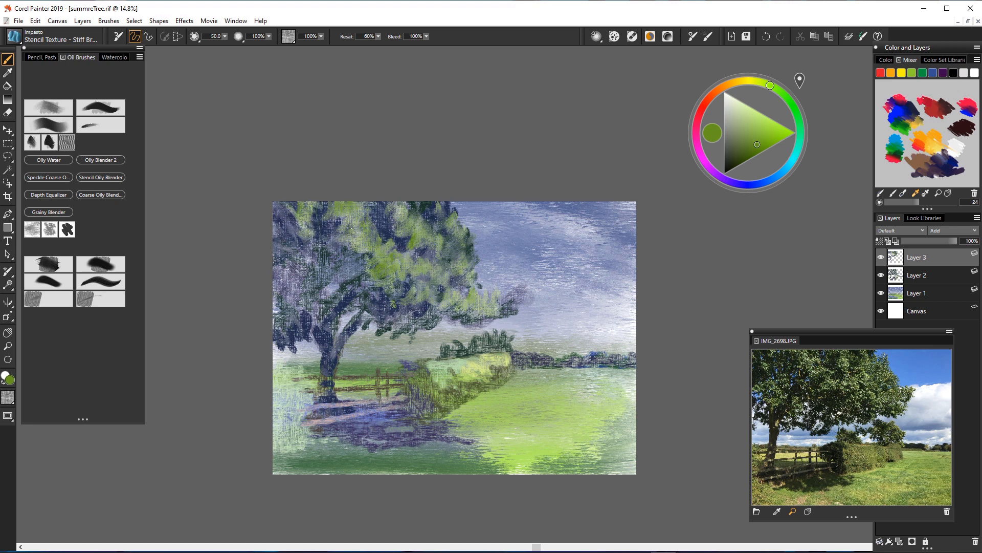
{"action": "mouse_move", "coordinate": [287, 248]}
{"action": "left_mouse_down"}
{"action": "mouse_move", "coordinate": [300, 247]}
{"action": "mouse_move", "coordinate": [286, 248]}
{"action": "mouse_move", "coordinate": [316, 282]}
{"action": "mouse_move", "coordinate": [303, 278]}
{"action": "mouse_move", "coordinate": [326, 284]}
{"action": "mouse_move", "coordinate": [283, 273]}
{"action": "mouse_move", "coordinate": [321, 295]}
{"action": "mouse_move", "coordinate": [279, 300]}
{"action": "left_mouse_up"}
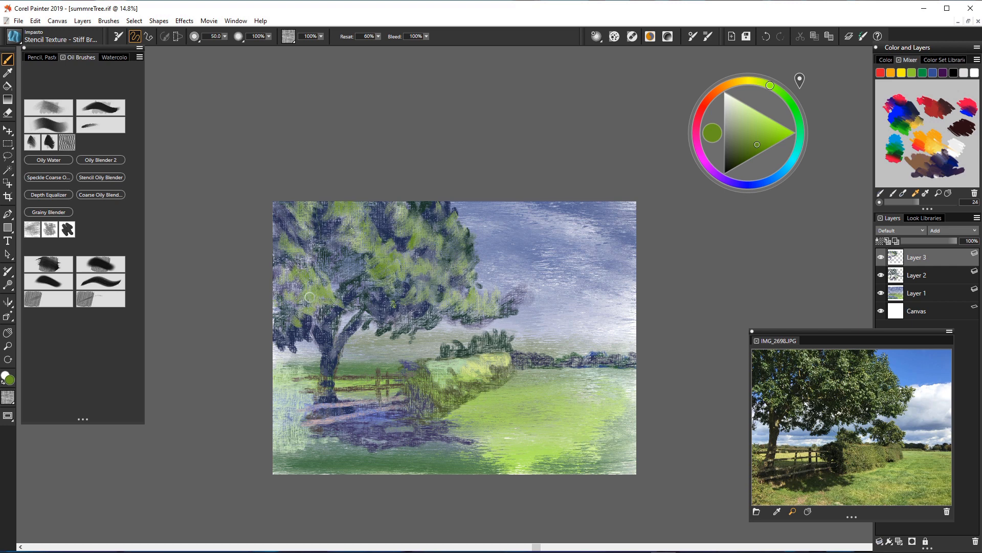
{"action": "left_click_drag", "start_coordinate": [359, 262], "coordinate": [362, 285]}
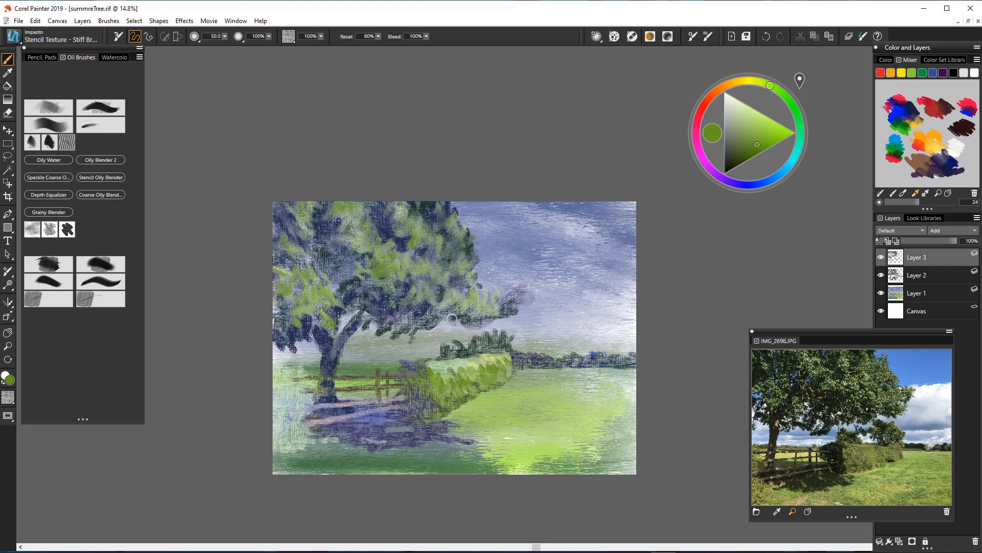
{"action": "mouse_move", "coordinate": [466, 322]}
{"action": "left_mouse_down"}
{"action": "mouse_move", "coordinate": [470, 303]}
{"action": "mouse_move", "coordinate": [479, 322]}
{"action": "left_mouse_up"}
{"action": "left_click_drag", "start_coordinate": [490, 312], "coordinate": [492, 326]}
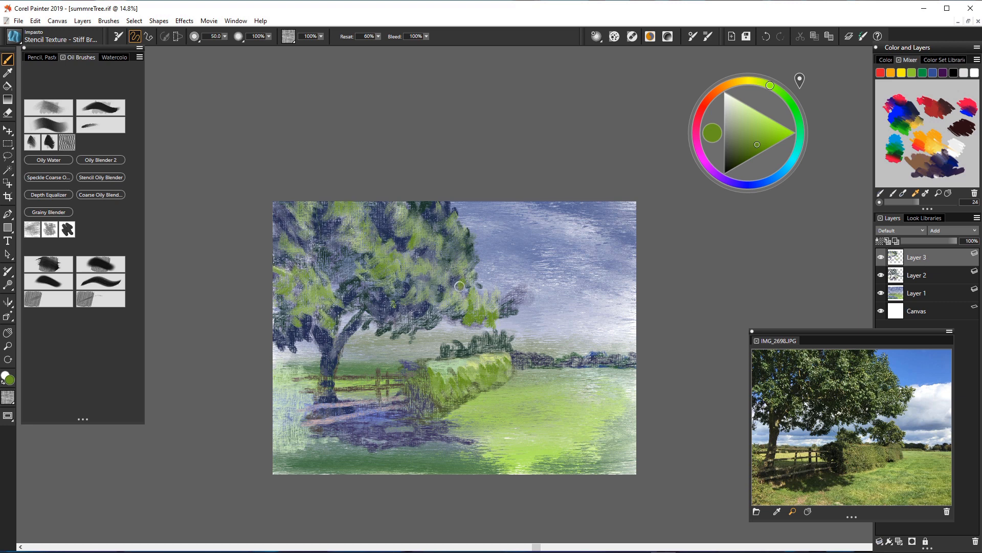
Step: Darken the colour to olive green and build out the foliage along the crown's right edge, from the lower branch up
{"action": "left_click", "coordinate": [738, 154]}
{"action": "left_click_drag", "start_coordinate": [483, 307], "coordinate": [479, 321]}
{"action": "mouse_move", "coordinate": [486, 313]}
{"action": "left_mouse_down"}
{"action": "mouse_move", "coordinate": [527, 321]}
{"action": "mouse_move", "coordinate": [514, 305]}
{"action": "left_mouse_up"}
{"action": "mouse_move", "coordinate": [522, 291]}
{"action": "left_mouse_down"}
{"action": "mouse_move", "coordinate": [523, 306]}
{"action": "mouse_move", "coordinate": [533, 307]}
{"action": "mouse_move", "coordinate": [498, 296]}
{"action": "mouse_move", "coordinate": [510, 290]}
{"action": "mouse_move", "coordinate": [490, 291]}
{"action": "mouse_move", "coordinate": [477, 272]}
{"action": "mouse_move", "coordinate": [496, 276]}
{"action": "mouse_move", "coordinate": [480, 275]}
{"action": "left_mouse_up"}
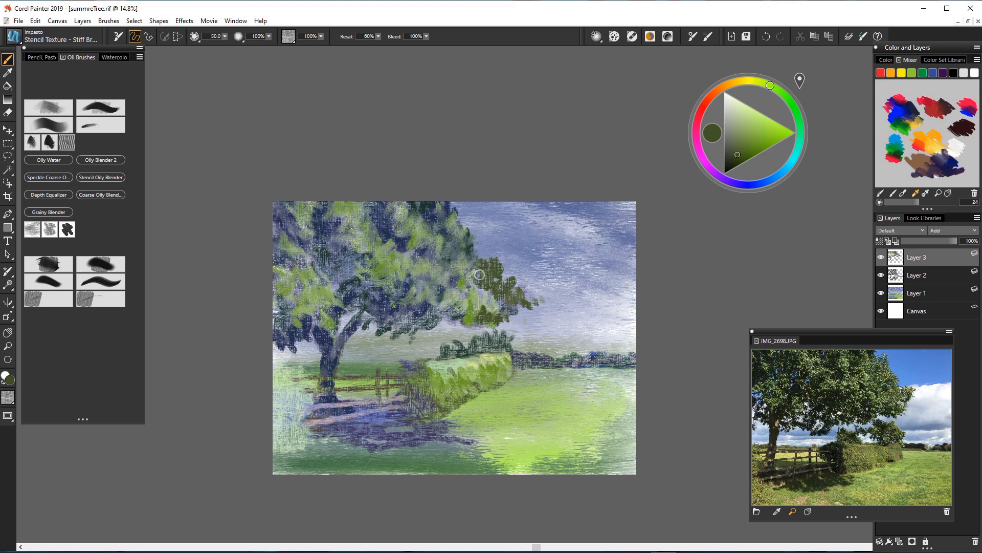
{"action": "mouse_move", "coordinate": [489, 224]}
{"action": "left_mouse_down"}
{"action": "mouse_move", "coordinate": [490, 242]}
{"action": "mouse_move", "coordinate": [471, 247]}
{"action": "mouse_move", "coordinate": [483, 256]}
{"action": "mouse_move", "coordinate": [468, 248]}
{"action": "left_mouse_up"}
{"action": "mouse_move", "coordinate": [479, 227]}
{"action": "left_mouse_down"}
{"action": "mouse_move", "coordinate": [470, 232]}
{"action": "mouse_move", "coordinate": [461, 219]}
{"action": "mouse_move", "coordinate": [460, 234]}
{"action": "left_mouse_up"}
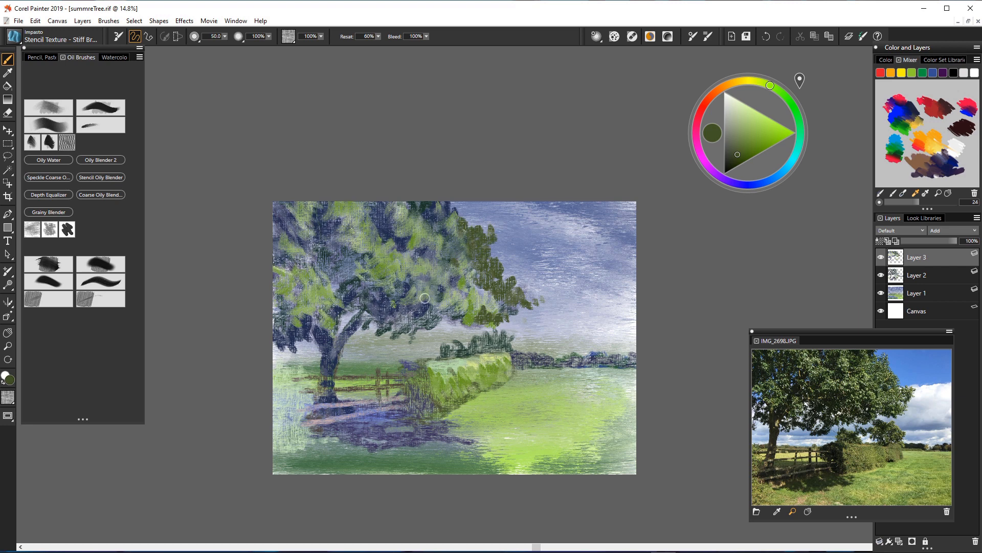
Step: Dab dark olive green leaf clusters into the lower middle and centre of the crown
{"action": "mouse_move", "coordinate": [433, 286]}
{"action": "left_mouse_down"}
{"action": "mouse_move", "coordinate": [466, 309]}
{"action": "mouse_move", "coordinate": [430, 309]}
{"action": "left_mouse_up"}
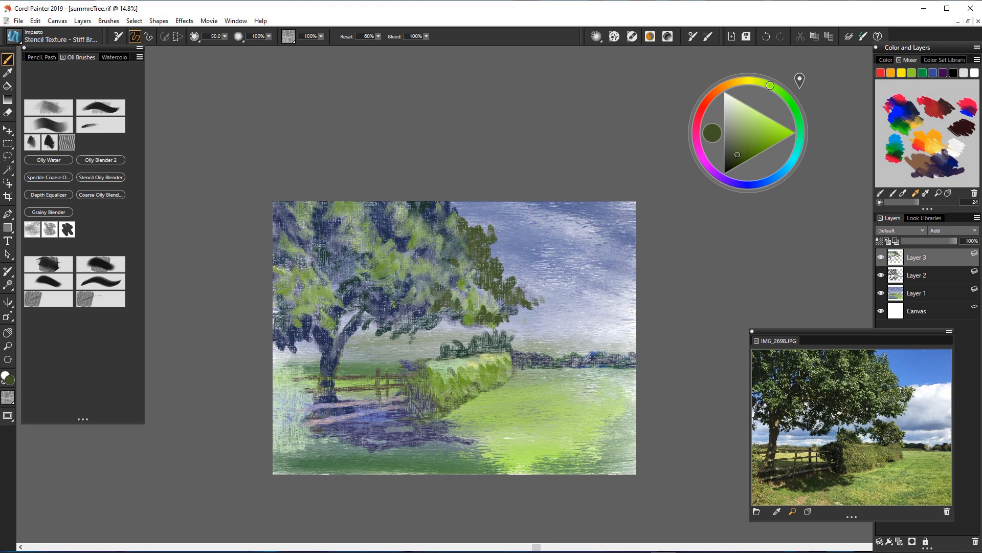
{"action": "left_click_drag", "start_coordinate": [397, 268], "coordinate": [408, 275]}
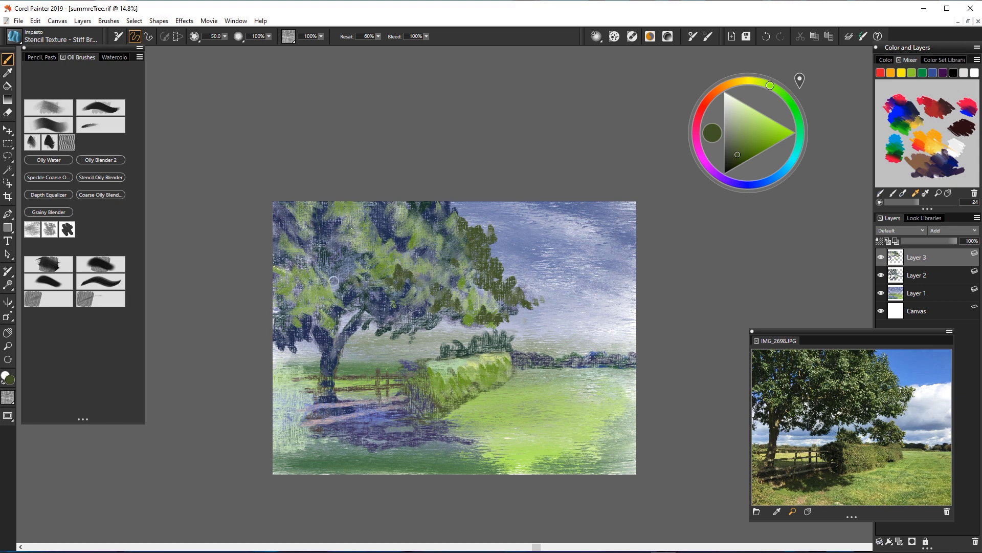
{"action": "left_click_drag", "start_coordinate": [353, 278], "coordinate": [336, 287]}
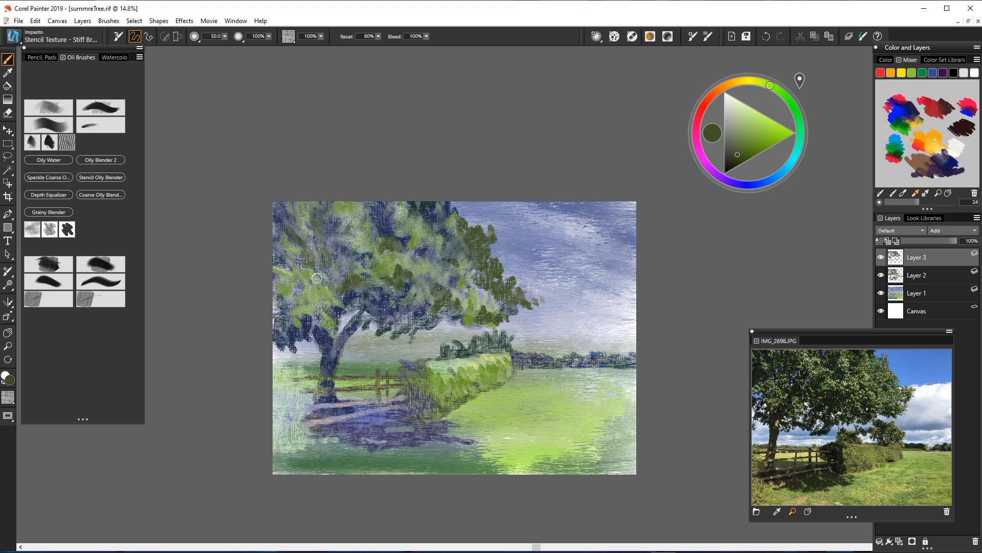
Step: Change the colour to a near-white blue and paint a bank of clouds in the sky right of the tree
{"action": "left_click", "coordinate": [727, 102]}
{"action": "left_click", "coordinate": [775, 178]}
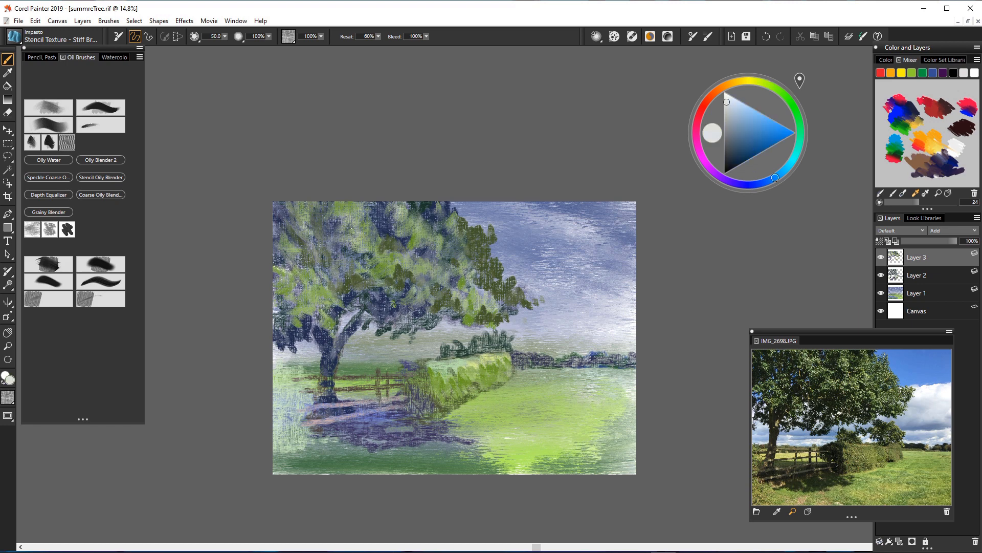
{"action": "left_click", "coordinate": [733, 103]}
{"action": "mouse_move", "coordinate": [624, 296]}
{"action": "left_mouse_down"}
{"action": "mouse_move", "coordinate": [590, 288]}
{"action": "mouse_move", "coordinate": [581, 301]}
{"action": "mouse_move", "coordinate": [627, 280]}
{"action": "mouse_move", "coordinate": [620, 289]}
{"action": "mouse_move", "coordinate": [586, 281]}
{"action": "mouse_move", "coordinate": [574, 297]}
{"action": "mouse_move", "coordinate": [528, 304]}
{"action": "mouse_move", "coordinate": [542, 307]}
{"action": "mouse_move", "coordinate": [537, 297]}
{"action": "mouse_move", "coordinate": [518, 318]}
{"action": "mouse_move", "coordinate": [594, 299]}
{"action": "mouse_move", "coordinate": [612, 298]}
{"action": "mouse_move", "coordinate": [568, 315]}
{"action": "mouse_move", "coordinate": [607, 321]}
{"action": "mouse_move", "coordinate": [627, 308]}
{"action": "mouse_move", "coordinate": [574, 331]}
{"action": "left_mouse_up"}
{"action": "left_click", "coordinate": [726, 96]}
Step: Change the colour to muted grey-blue and paint shadows under the clouds and in the low sky
{"action": "left_click", "coordinate": [736, 126]}
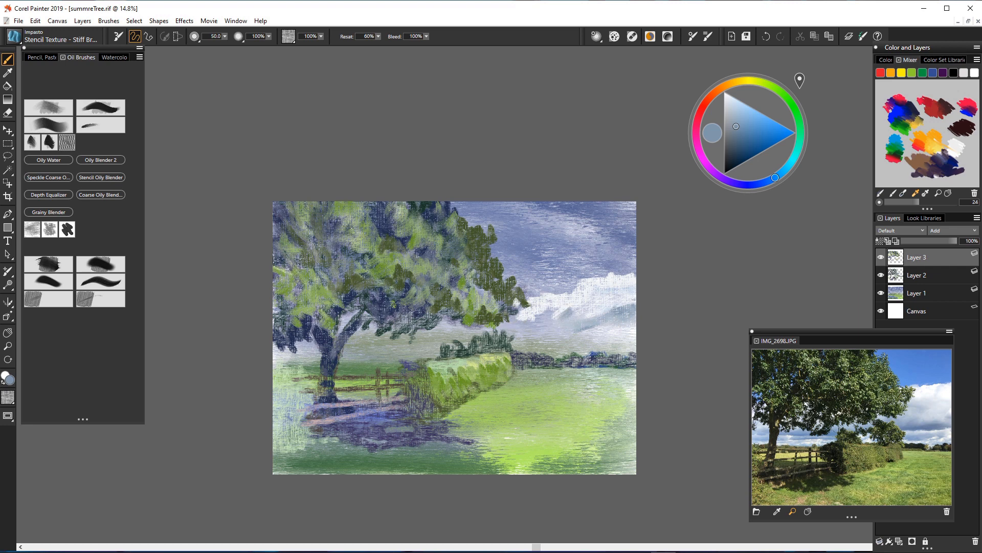
{"action": "left_click", "coordinate": [742, 138]}
{"action": "left_click", "coordinate": [769, 180]}
{"action": "left_click_drag", "start_coordinate": [770, 180], "coordinate": [760, 184]}
{"action": "left_click", "coordinate": [738, 134]}
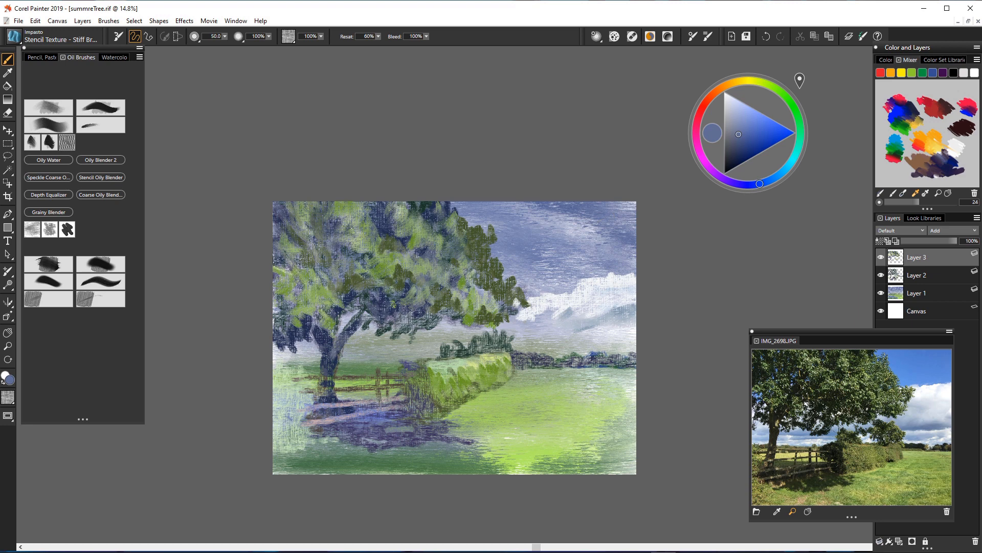
{"action": "mouse_move", "coordinate": [545, 327]}
{"action": "left_mouse_down"}
{"action": "mouse_move", "coordinate": [635, 320]}
{"action": "mouse_move", "coordinate": [509, 326]}
{"action": "left_mouse_up"}
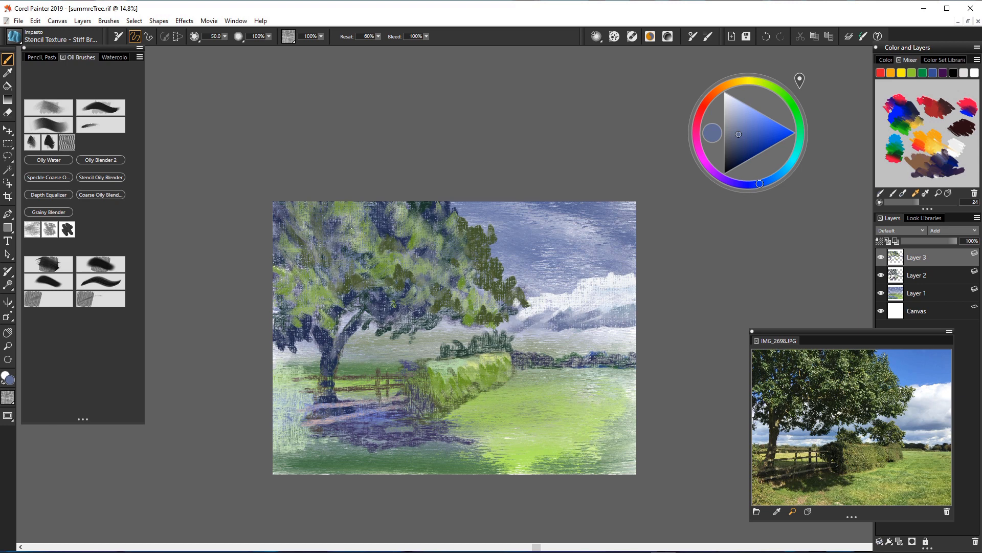
{"action": "mouse_move", "coordinate": [569, 346]}
{"action": "left_mouse_down"}
{"action": "mouse_move", "coordinate": [532, 348]}
{"action": "mouse_move", "coordinate": [605, 340]}
{"action": "left_mouse_up"}
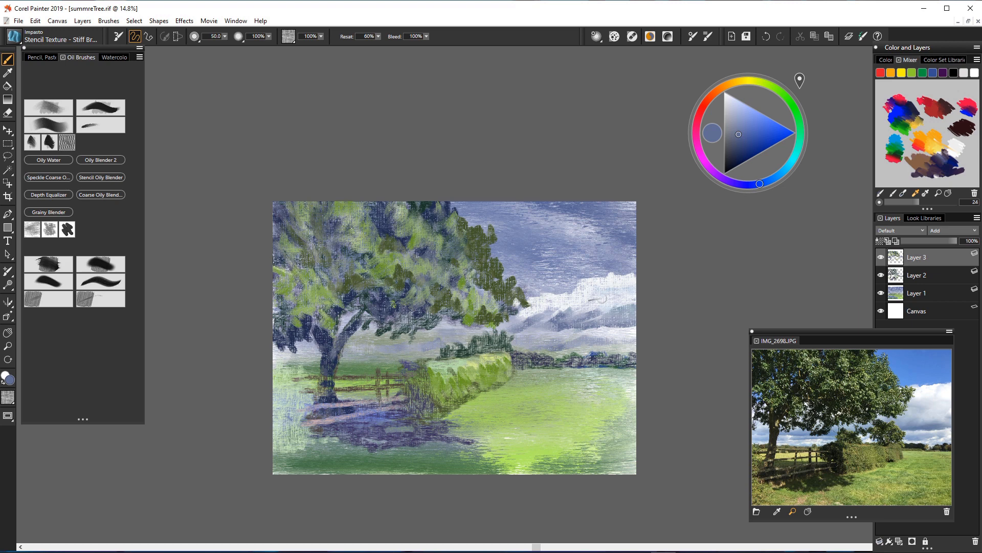
Step: Sample pale grey-blue from the sky, lighten it to near white, and paint the low clouds above the right horizon
{"action": "left_click", "coordinate": [542, 348], "text": "alt"}
{"action": "mouse_move", "coordinate": [583, 336]}
{"action": "left_mouse_down"}
{"action": "mouse_move", "coordinate": [606, 327]}
{"action": "mouse_move", "coordinate": [568, 335]}
{"action": "left_mouse_up"}
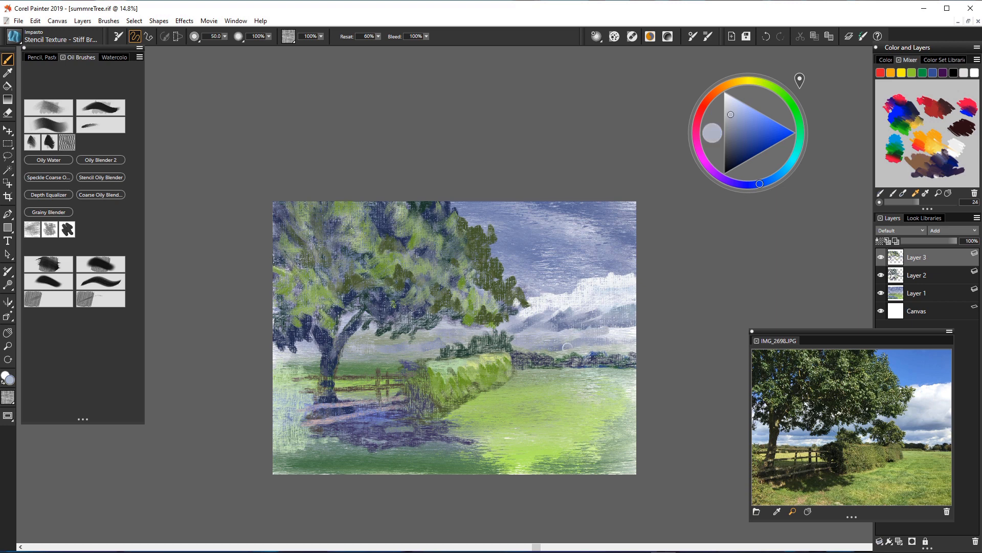
{"action": "left_click", "coordinate": [728, 97]}
{"action": "mouse_move", "coordinate": [599, 331]}
{"action": "left_mouse_down"}
{"action": "mouse_move", "coordinate": [606, 329]}
{"action": "mouse_move", "coordinate": [563, 336]}
{"action": "left_mouse_up"}
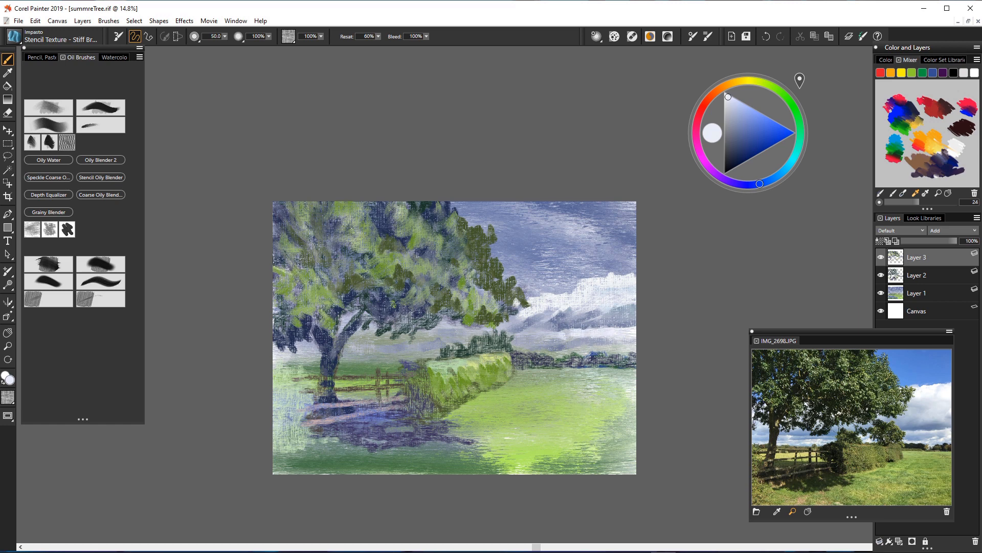
{"action": "left_click_drag", "start_coordinate": [624, 349], "coordinate": [520, 354]}
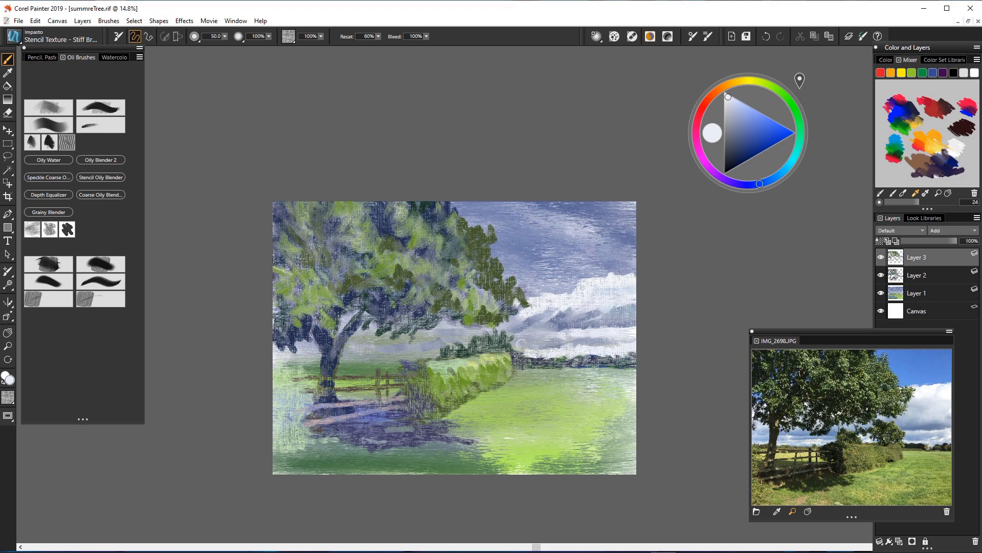
Step: Carry the near-white low sky between the hedge and the trunk and on to the canvas's left edge
{"action": "key", "text": "ctrl+plus"}
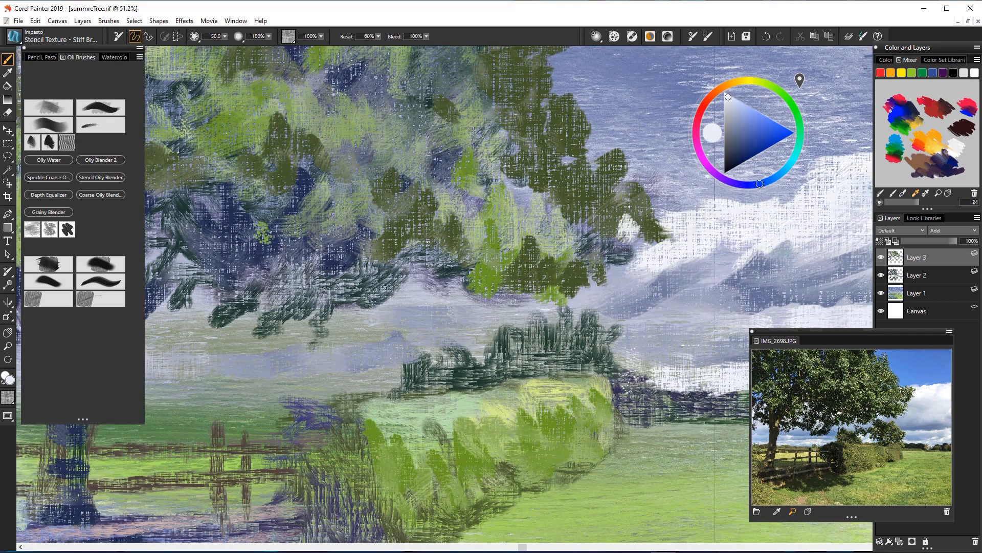
{"action": "scroll", "coordinate": [461, 318], "scroll_direction": "down", "scroll_amount": 3}
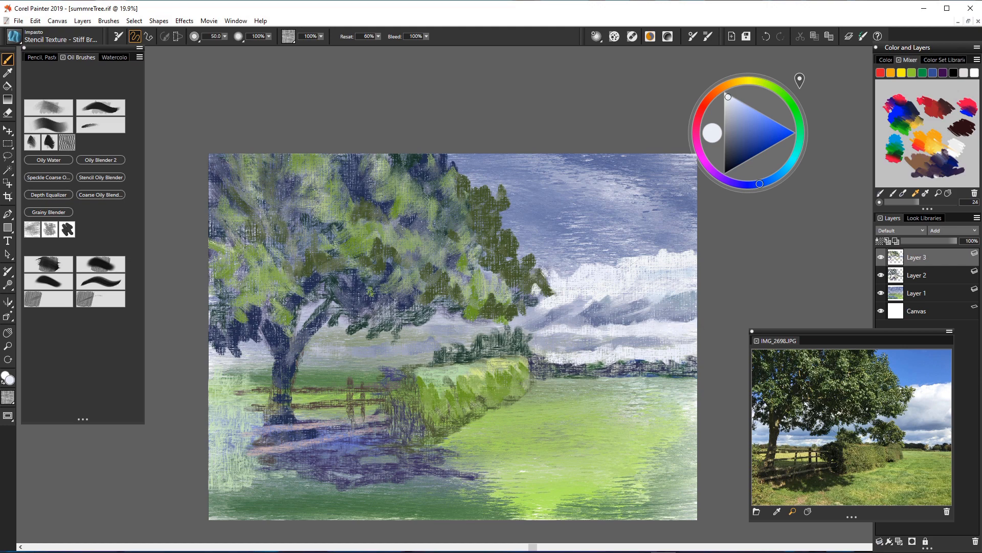
{"action": "mouse_move", "coordinate": [428, 349]}
{"action": "left_mouse_down"}
{"action": "mouse_move", "coordinate": [313, 353]}
{"action": "mouse_move", "coordinate": [433, 351]}
{"action": "mouse_move", "coordinate": [389, 341]}
{"action": "mouse_move", "coordinate": [440, 347]}
{"action": "mouse_move", "coordinate": [420, 351]}
{"action": "mouse_move", "coordinate": [479, 338]}
{"action": "left_mouse_up"}
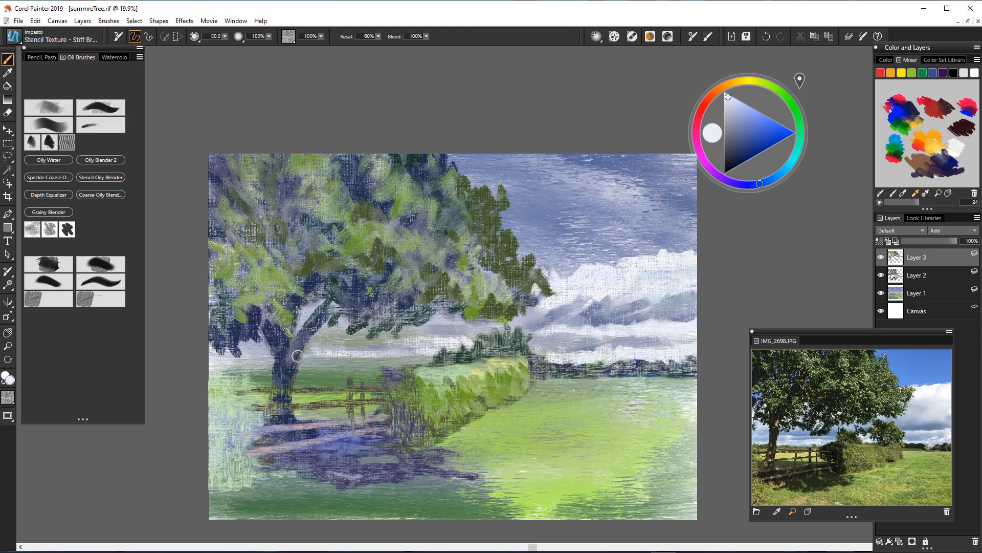
{"action": "mouse_move", "coordinate": [262, 352]}
{"action": "left_mouse_down"}
{"action": "mouse_move", "coordinate": [241, 358]}
{"action": "mouse_move", "coordinate": [264, 351]}
{"action": "mouse_move", "coordinate": [241, 347]}
{"action": "mouse_move", "coordinate": [221, 366]}
{"action": "mouse_move", "coordinate": [208, 352]}
{"action": "left_mouse_up"}
{"action": "left_click_drag", "start_coordinate": [304, 345], "coordinate": [398, 342]}
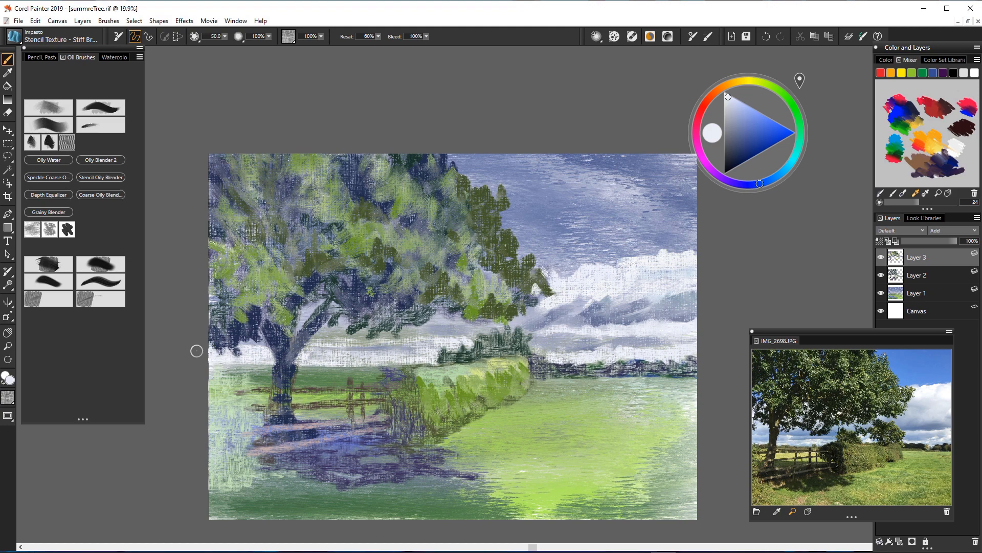
Step: Sample dark blue-grey from the distant tree line and paint it along the horizon on both sides of the trunk
{"action": "left_click", "coordinate": [547, 373], "text": "alt"}
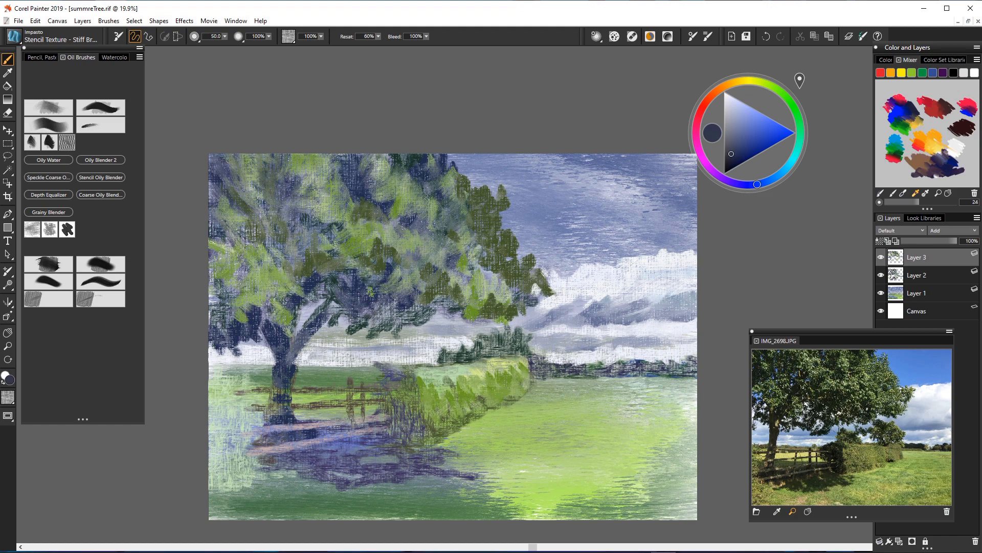
{"action": "mouse_move", "coordinate": [379, 368]}
{"action": "left_mouse_down"}
{"action": "mouse_move", "coordinate": [294, 365]}
{"action": "mouse_move", "coordinate": [347, 367]}
{"action": "left_mouse_up"}
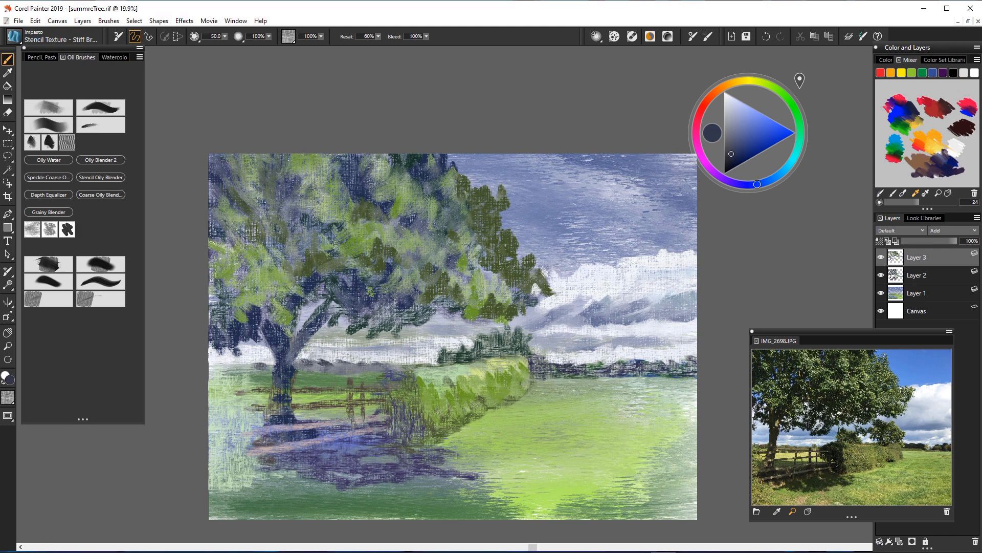
{"action": "left_click_drag", "start_coordinate": [258, 366], "coordinate": [232, 364]}
Step: Change the colour to pale yellow and paint sunlit field strips behind the fence on both sides of the trunk
{"action": "left_click", "coordinate": [750, 80]}
{"action": "left_click_drag", "start_coordinate": [740, 113], "coordinate": [743, 109]}
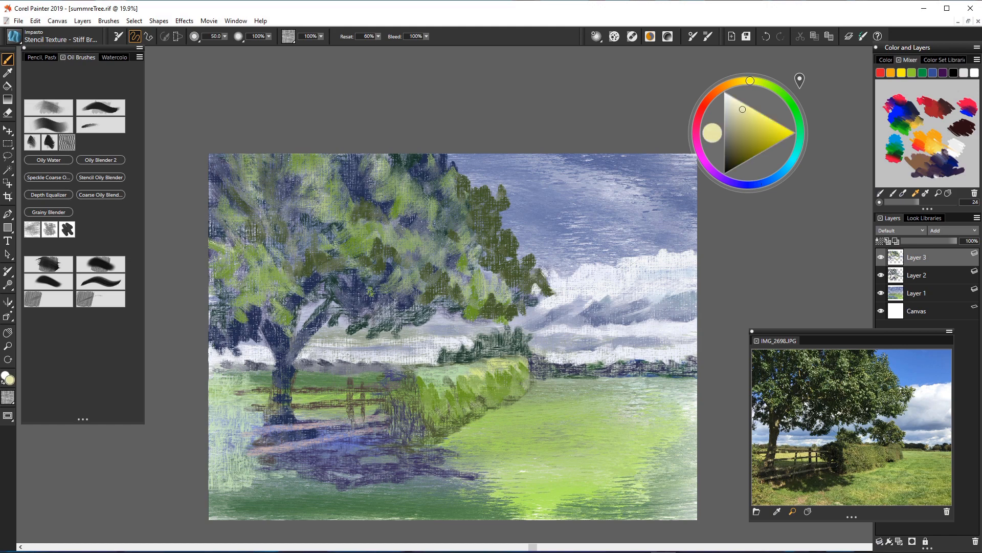
{"action": "mouse_move", "coordinate": [360, 380]}
{"action": "left_mouse_down"}
{"action": "mouse_move", "coordinate": [390, 380]}
{"action": "mouse_move", "coordinate": [300, 383]}
{"action": "left_mouse_up"}
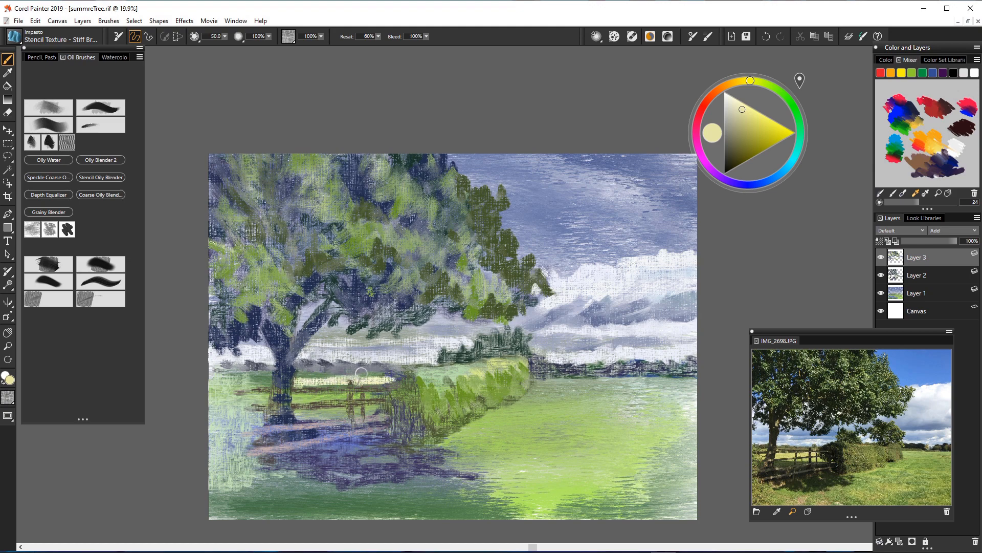
{"action": "mouse_move", "coordinate": [271, 380]}
{"action": "left_mouse_down"}
{"action": "mouse_move", "coordinate": [219, 377]}
{"action": "mouse_move", "coordinate": [246, 397]}
{"action": "left_mouse_up"}
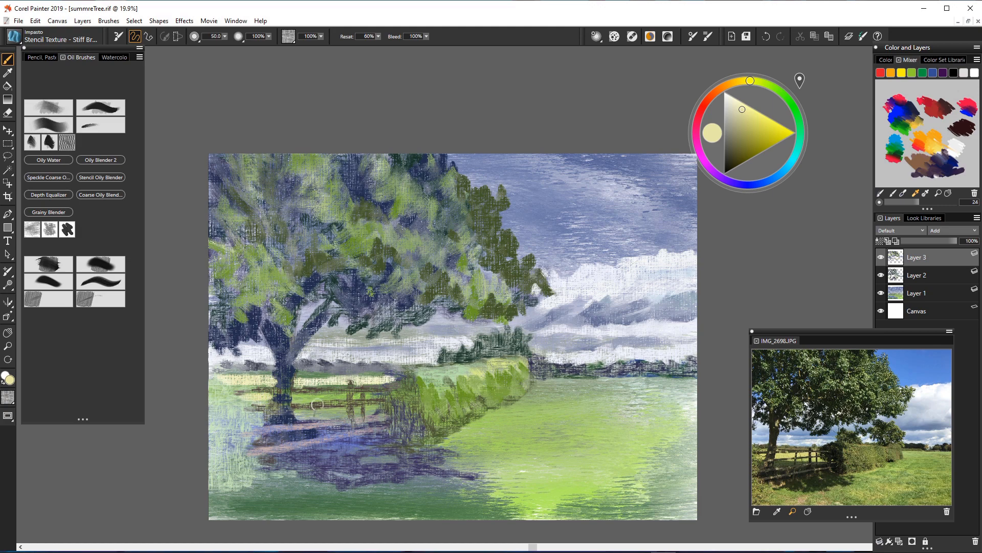
Step: Paint pale yellow field strips behind the fence and below the distant tree line beside the hedge, and save the painting
{"action": "mouse_move", "coordinate": [347, 397]}
{"action": "left_mouse_down"}
{"action": "mouse_move", "coordinate": [319, 394]}
{"action": "mouse_move", "coordinate": [375, 392]}
{"action": "left_mouse_up"}
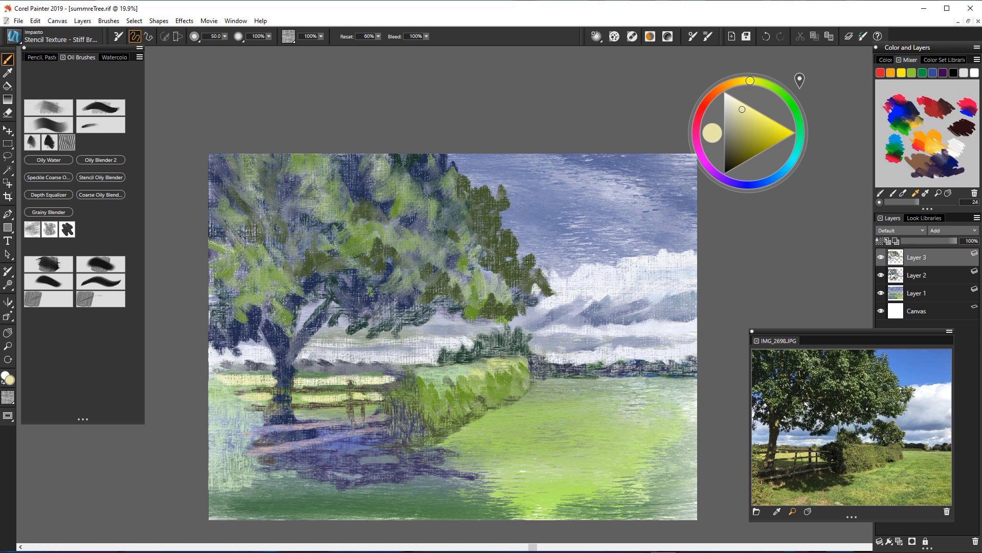
{"action": "left_click_drag", "start_coordinate": [534, 381], "coordinate": [593, 381]}
{"action": "left_click", "coordinate": [19, 21]}
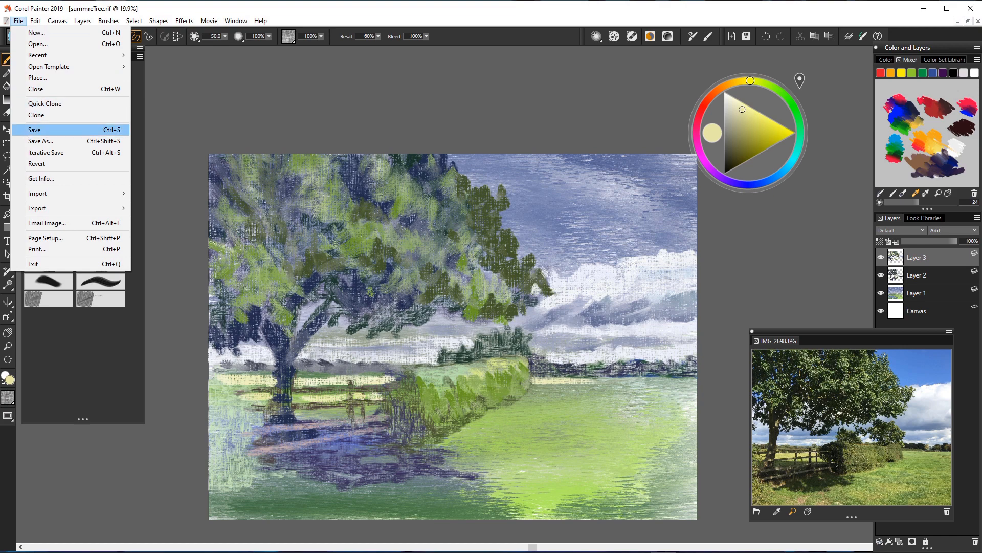
{"action": "left_click", "coordinate": [35, 130]}
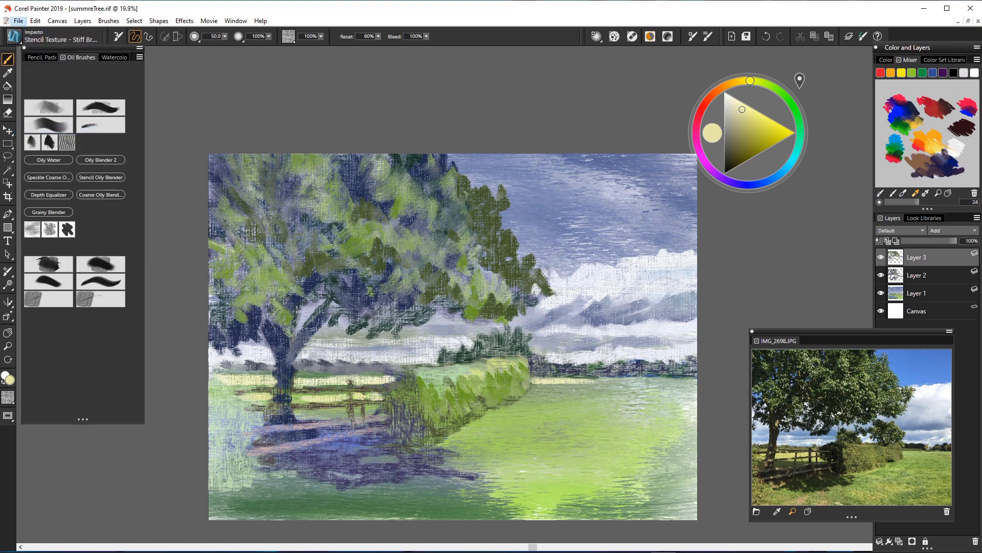
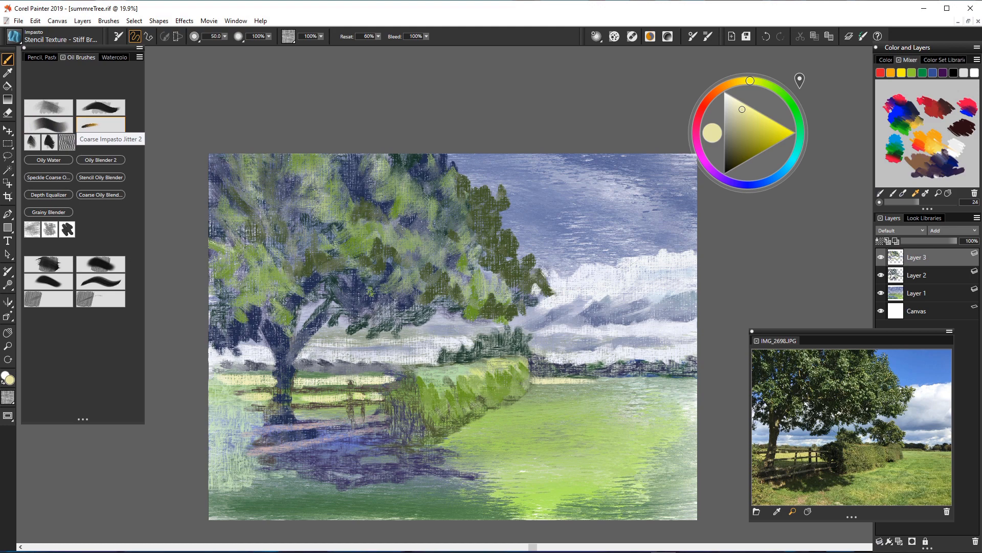
Step: Switch to the Coarse Impasto Jitter 2 brush
{"action": "left_click", "coordinate": [67, 142]}
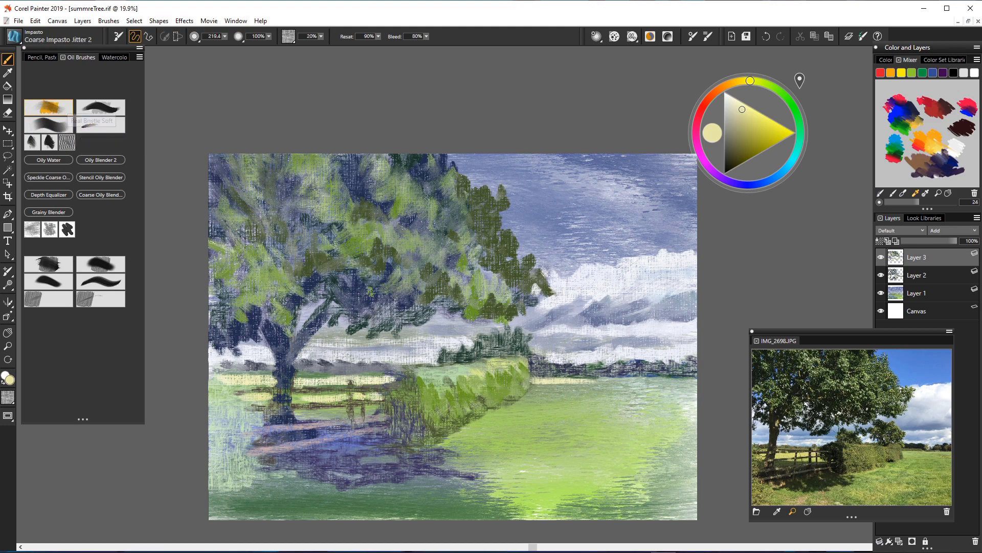
Step: Try thick pale yellow impasto strokes over the dark green foliage and sky at the tree's upper right edge
{"action": "left_click_drag", "start_coordinate": [501, 179], "coordinate": [501, 192]}
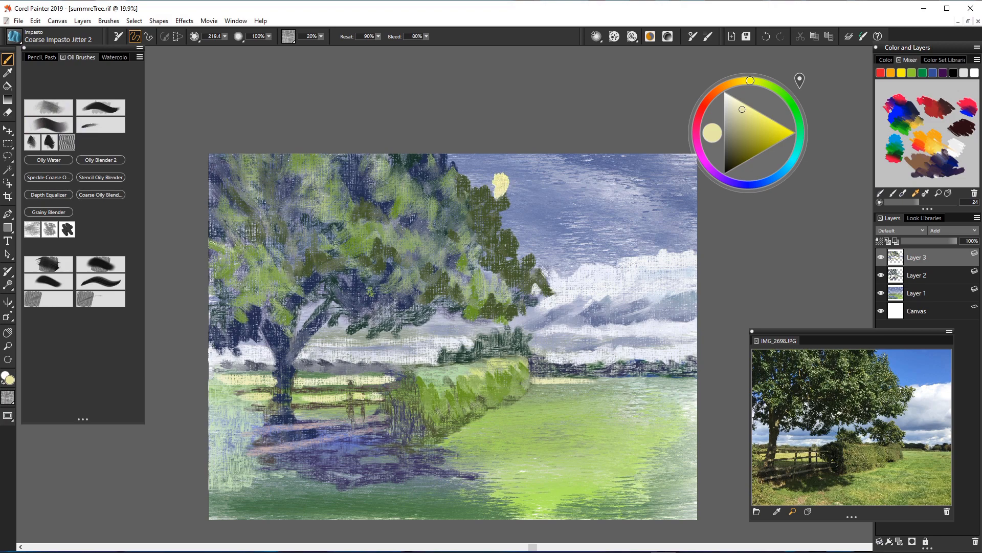
{"action": "scroll", "coordinate": [453, 226], "scroll_direction": "up", "scroll_amount": 8}
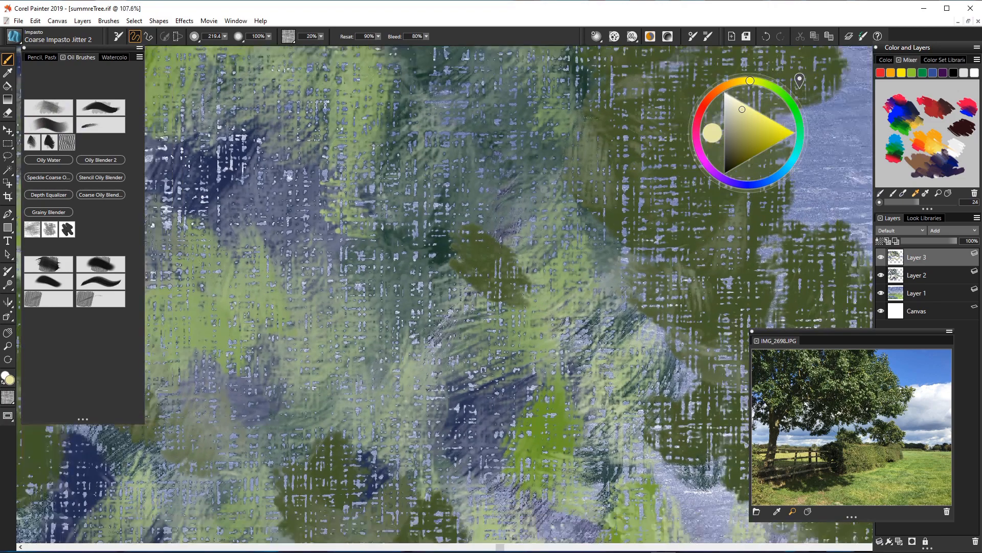
{"action": "scroll", "coordinate": [453, 226], "scroll_direction": "down", "scroll_amount": 3}
{"action": "scroll", "coordinate": [454, 226], "scroll_direction": "down", "scroll_amount": 1}
{"action": "left_click_drag", "start_coordinate": [578, 232], "coordinate": [538, 347]}
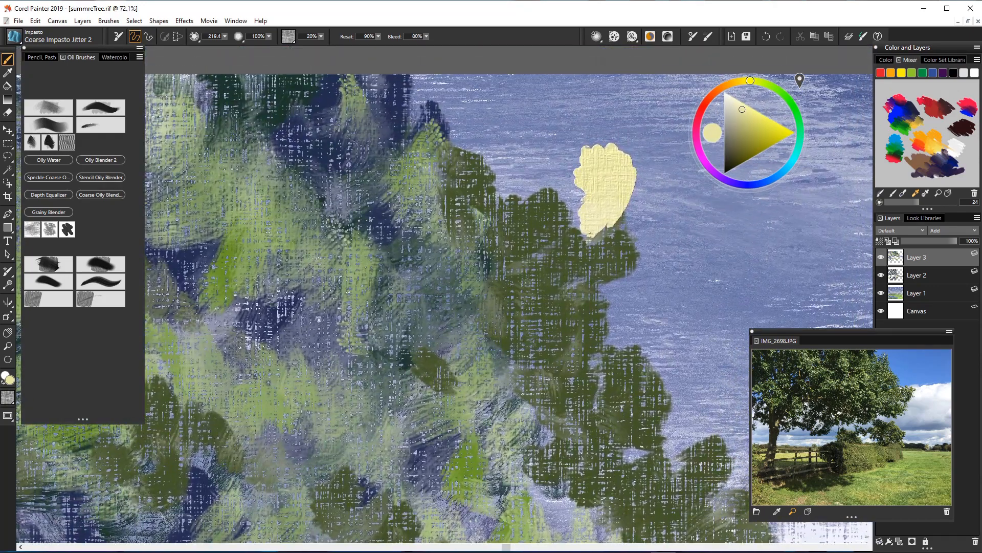
{"action": "scroll", "coordinate": [538, 347], "scroll_direction": "up", "scroll_amount": 2}
{"action": "scroll", "coordinate": [547, 323], "scroll_direction": "down", "scroll_amount": 1}
{"action": "mouse_move", "coordinate": [593, 227]}
{"action": "left_mouse_down"}
{"action": "mouse_move", "coordinate": [605, 275]}
{"action": "mouse_move", "coordinate": [599, 238]}
{"action": "left_mouse_up"}
{"action": "mouse_move", "coordinate": [556, 161]}
{"action": "left_mouse_down"}
{"action": "mouse_move", "coordinate": [506, 192]}
{"action": "mouse_move", "coordinate": [494, 223]}
{"action": "mouse_move", "coordinate": [499, 253]}
{"action": "mouse_move", "coordinate": [548, 264]}
{"action": "mouse_move", "coordinate": [540, 289]}
{"action": "mouse_move", "coordinate": [514, 310]}
{"action": "mouse_move", "coordinate": [478, 314]}
{"action": "mouse_move", "coordinate": [560, 340]}
{"action": "mouse_move", "coordinate": [622, 348]}
{"action": "left_mouse_up"}
{"action": "left_click_drag", "start_coordinate": [616, 294], "coordinate": [522, 373]}
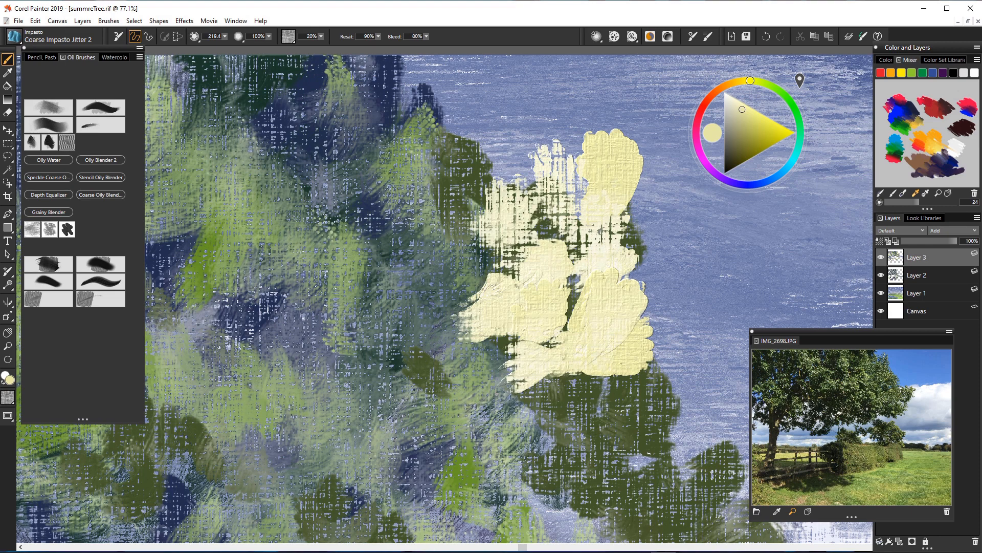
Step: Undo all the pale yellow test strokes on the tree's right edge
{"action": "key", "text": "ctrl+z"}
{"action": "key", "text": "ctrl+z"}
{"action": "key", "text": "ctrl+z"}
{"action": "key", "text": "ctrl+z"}
{"action": "key", "text": "ctrl+z"}
{"action": "key", "text": "ctrl+z"}
{"action": "key", "text": "ctrl+z"}
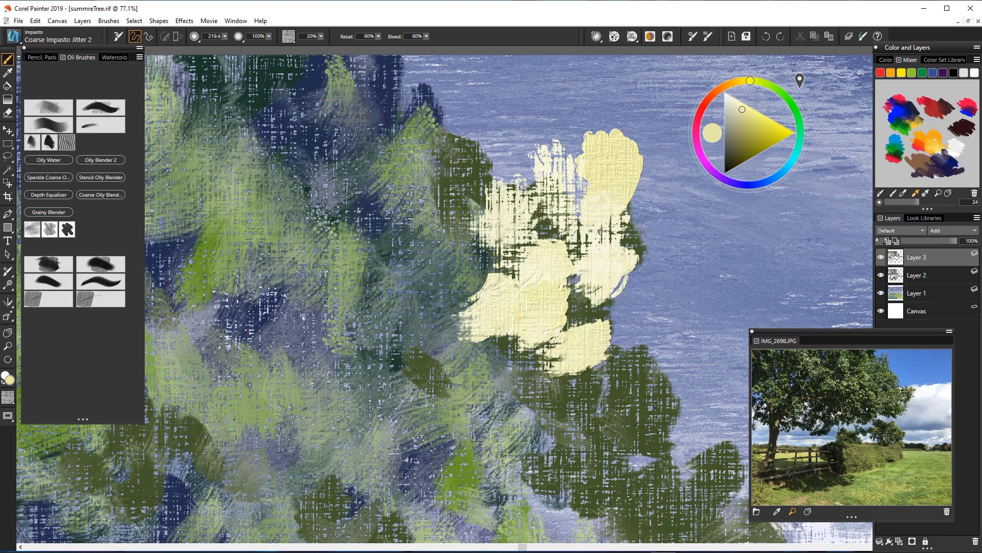
{"action": "key", "text": "ctrl+z"}
{"action": "key", "text": "ctrl+z"}
{"action": "key", "text": "ctrl+z"}
{"action": "key", "text": "ctrl+z"}
{"action": "key", "text": "ctrl+z"}
{"action": "key", "text": "ctrl+z"}
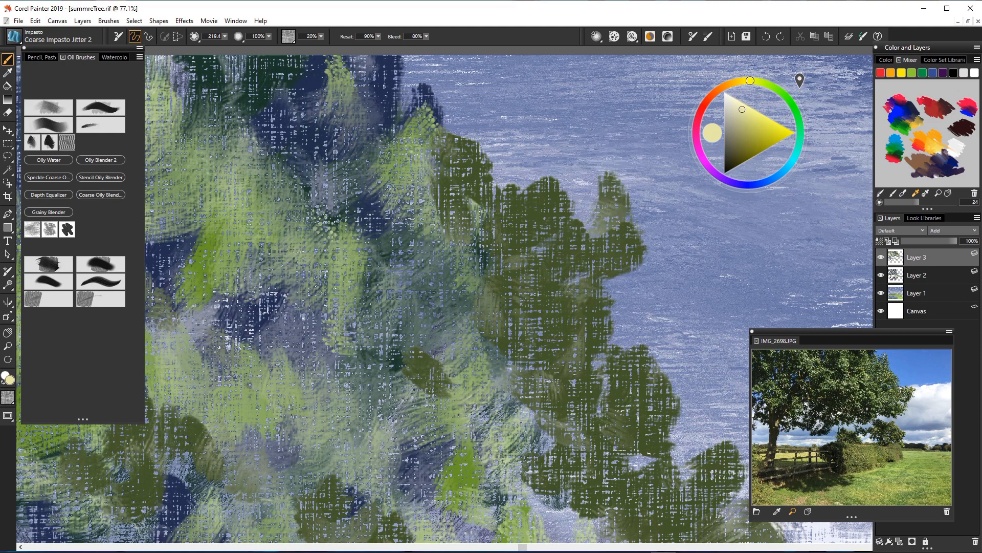
Step: Change the colour to off-white and paint thick impasto highlights along the top of the large cloud right of the tree
{"action": "scroll", "coordinate": [478, 374], "scroll_direction": "down", "scroll_amount": 8}
{"action": "scroll", "coordinate": [478, 375], "scroll_direction": "up", "scroll_amount": 4}
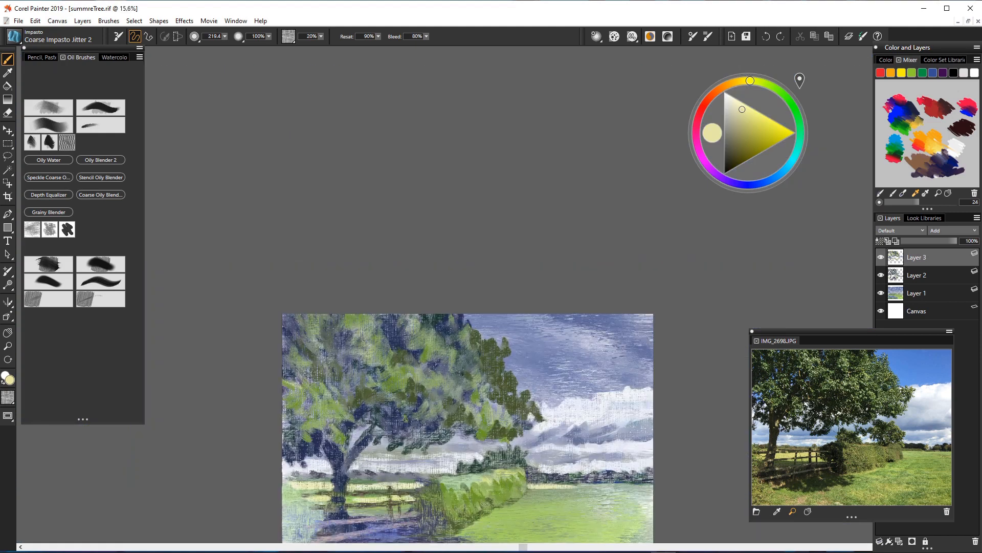
{"action": "scroll", "coordinate": [407, 395], "scroll_direction": "down", "scroll_amount": 2}
{"action": "mouse_move", "coordinate": [407, 396]}
{"action": "left_mouse_down"}
{"action": "mouse_move", "coordinate": [427, 356]}
{"action": "mouse_move", "coordinate": [441, 284]}
{"action": "mouse_move", "coordinate": [451, 307]}
{"action": "left_mouse_up"}
{"action": "scroll", "coordinate": [494, 322], "scroll_direction": "down", "scroll_amount": 2}
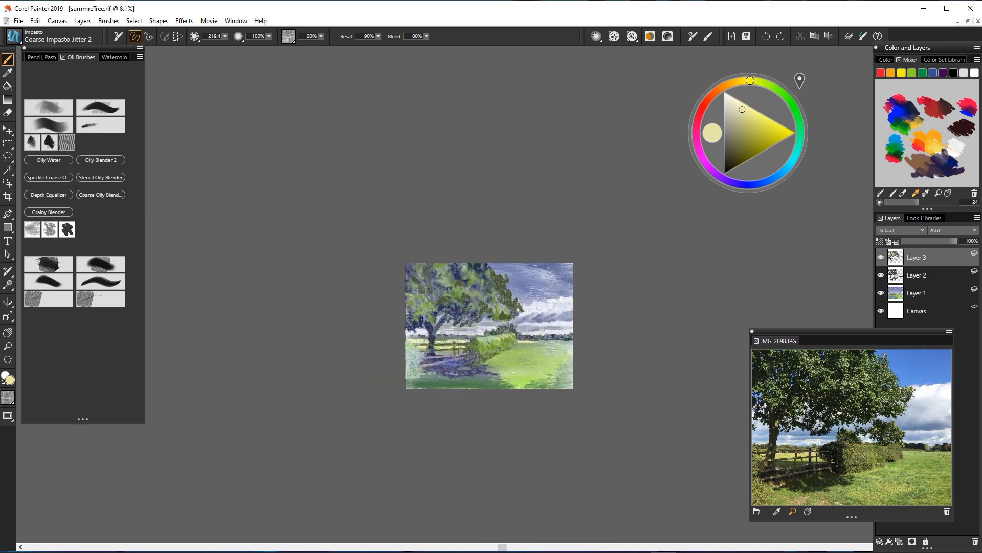
{"action": "scroll", "coordinate": [494, 321], "scroll_direction": "up", "scroll_amount": 4}
{"action": "scroll", "coordinate": [494, 321], "scroll_direction": "down", "scroll_amount": 1}
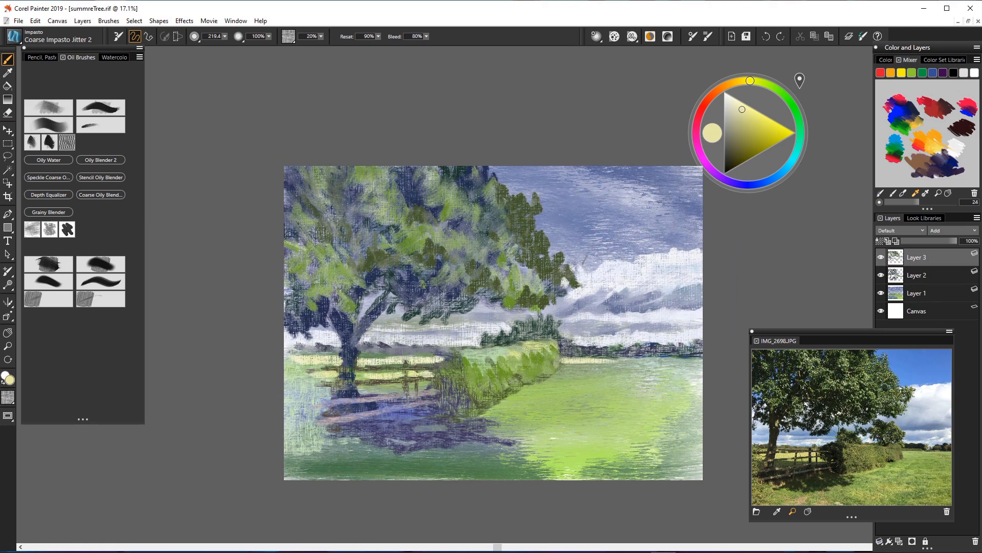
{"action": "left_click_drag", "start_coordinate": [742, 109], "coordinate": [729, 106]}
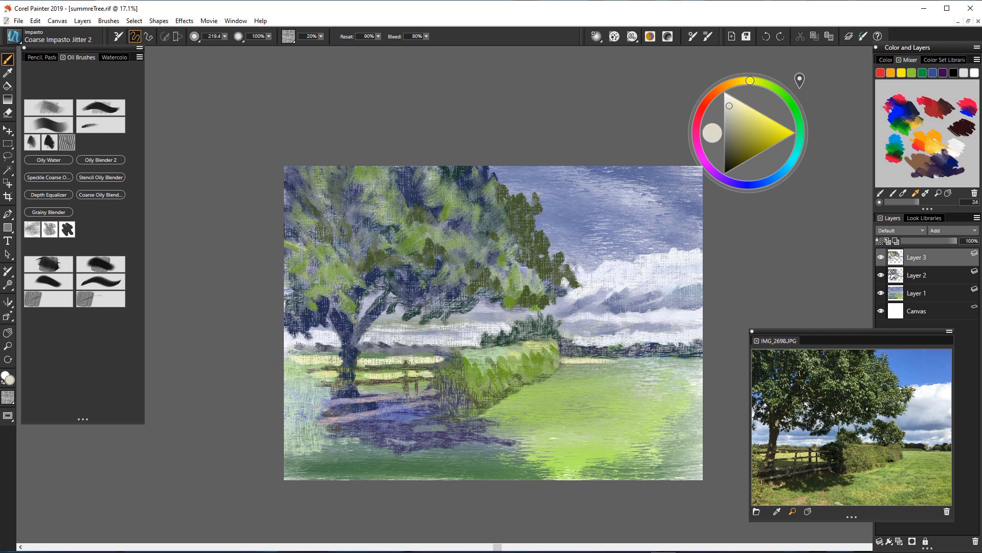
{"action": "mouse_move", "coordinate": [689, 271]}
{"action": "left_mouse_down"}
{"action": "mouse_move", "coordinate": [673, 261]}
{"action": "mouse_move", "coordinate": [699, 248]}
{"action": "left_mouse_up"}
{"action": "left_click_drag", "start_coordinate": [730, 105], "coordinate": [727, 96]}
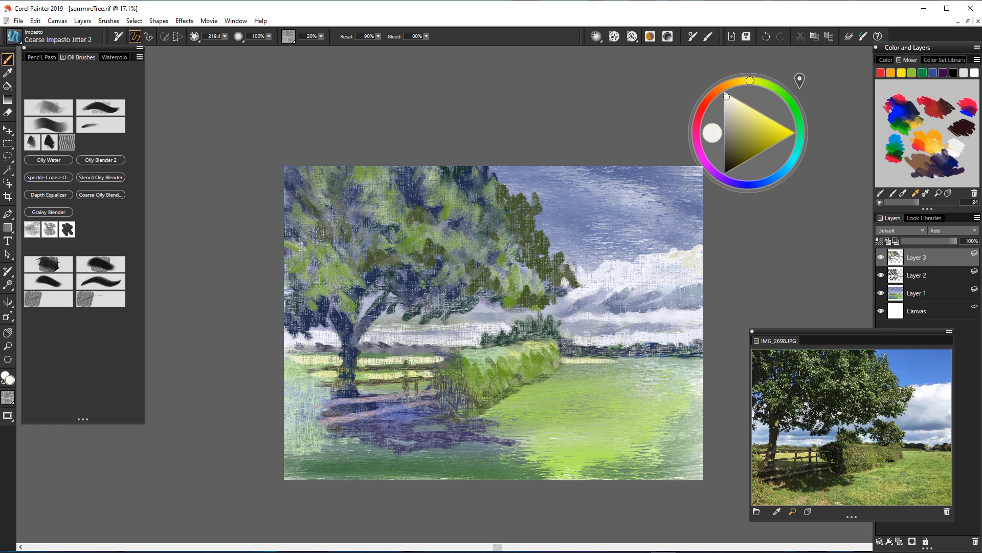
{"action": "mouse_move", "coordinate": [665, 255]}
{"action": "left_mouse_down"}
{"action": "mouse_move", "coordinate": [673, 250]}
{"action": "mouse_move", "coordinate": [650, 264]}
{"action": "mouse_move", "coordinate": [663, 248]}
{"action": "mouse_move", "coordinate": [643, 263]}
{"action": "mouse_move", "coordinate": [652, 252]}
{"action": "mouse_move", "coordinate": [632, 259]}
{"action": "mouse_move", "coordinate": [645, 253]}
{"action": "mouse_move", "coordinate": [610, 275]}
{"action": "mouse_move", "coordinate": [608, 266]}
{"action": "mouse_move", "coordinate": [619, 269]}
{"action": "mouse_move", "coordinate": [592, 254]}
{"action": "mouse_move", "coordinate": [588, 274]}
{"action": "mouse_move", "coordinate": [598, 273]}
{"action": "left_mouse_up"}
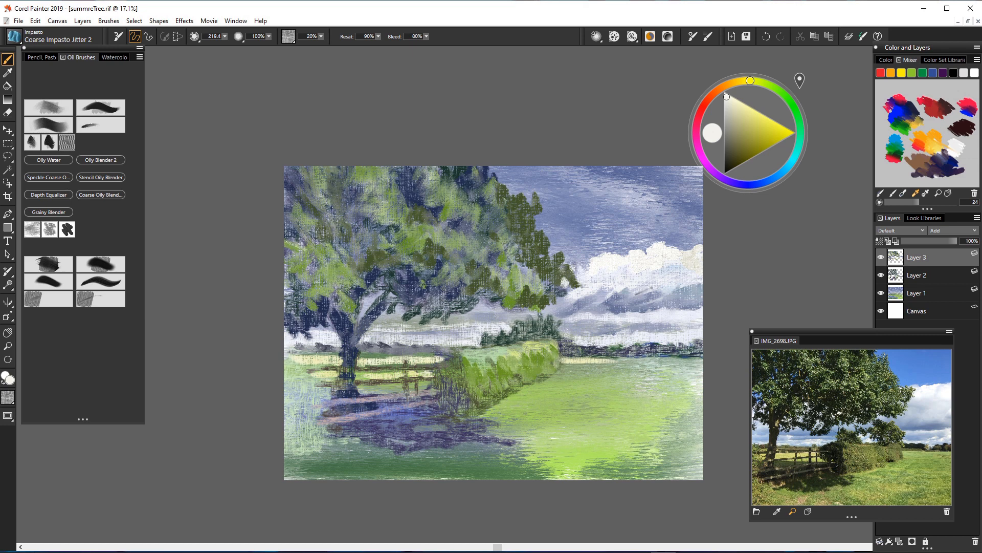
{"action": "mouse_move", "coordinate": [657, 278]}
{"action": "left_mouse_down"}
{"action": "mouse_move", "coordinate": [682, 265]}
{"action": "mouse_move", "coordinate": [689, 272]}
{"action": "mouse_move", "coordinate": [701, 257]}
{"action": "left_mouse_up"}
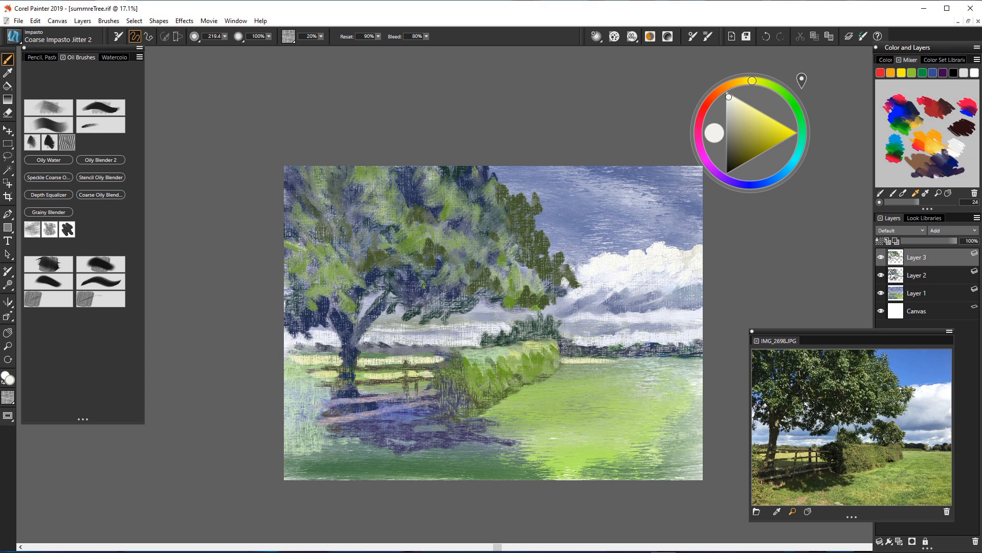
Step: Change the colour to light blue and paint impasto sky strokes just above the large white cloud out to the canvas's right edge
{"action": "left_click_drag", "start_coordinate": [750, 80], "coordinate": [780, 174]}
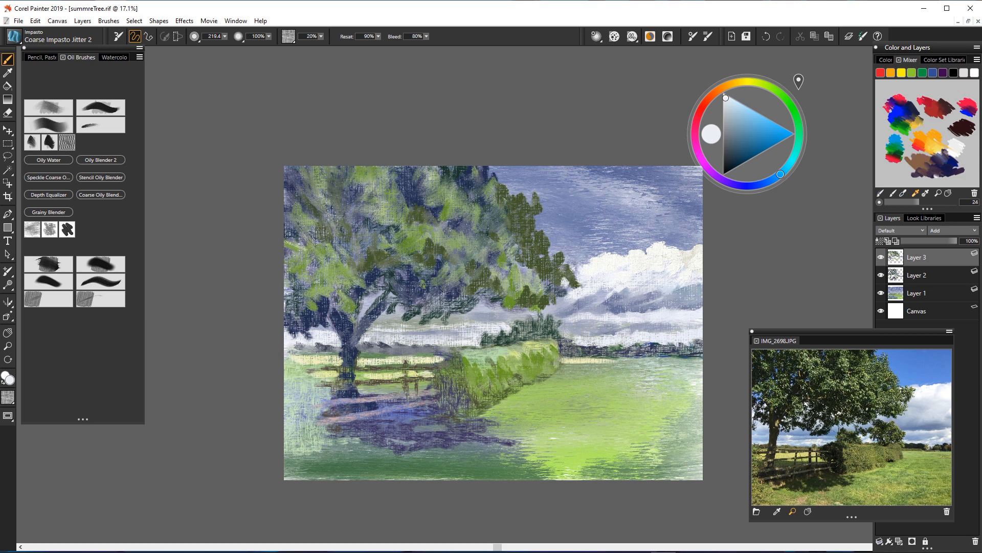
{"action": "left_click", "coordinate": [757, 185]}
{"action": "left_click_drag", "start_coordinate": [742, 112], "coordinate": [745, 110]}
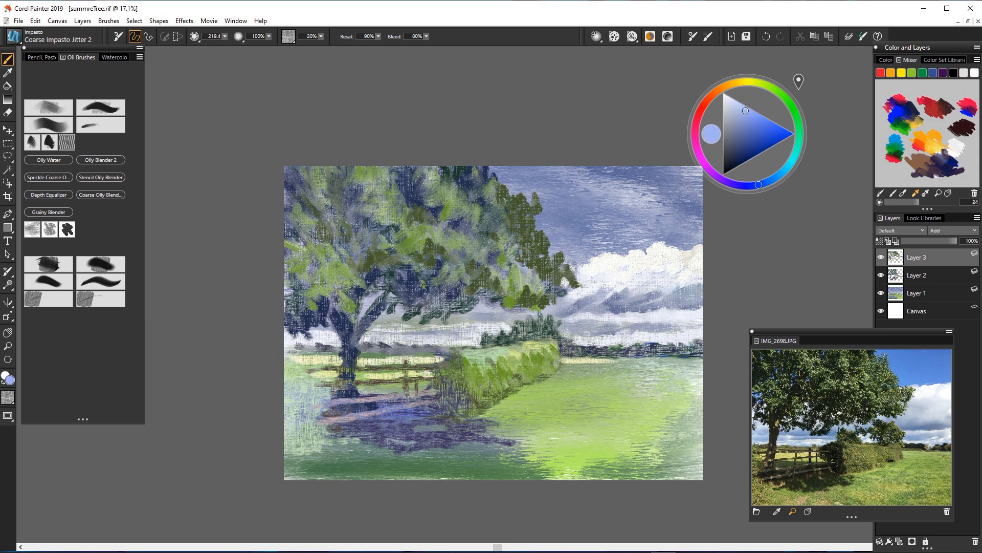
{"action": "mouse_move", "coordinate": [692, 225]}
{"action": "left_mouse_down"}
{"action": "mouse_move", "coordinate": [697, 246]}
{"action": "mouse_move", "coordinate": [688, 231]}
{"action": "mouse_move", "coordinate": [661, 245]}
{"action": "mouse_move", "coordinate": [683, 235]}
{"action": "mouse_move", "coordinate": [649, 232]}
{"action": "mouse_move", "coordinate": [699, 214]}
{"action": "mouse_move", "coordinate": [686, 209]}
{"action": "mouse_move", "coordinate": [666, 236]}
{"action": "mouse_move", "coordinate": [635, 250]}
{"action": "left_mouse_up"}
{"action": "left_click_drag", "start_coordinate": [649, 240], "coordinate": [598, 258]}
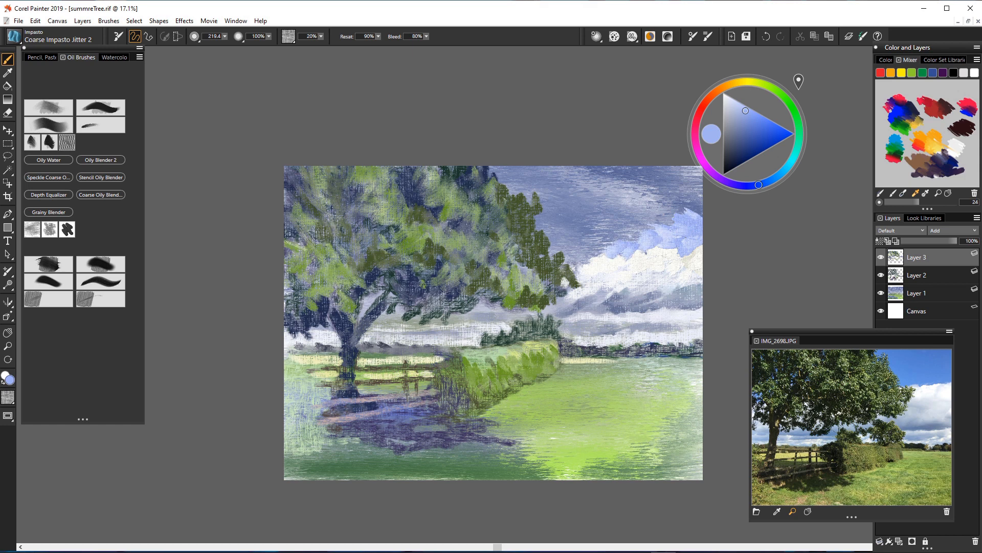
{"action": "mouse_move", "coordinate": [645, 230]}
{"action": "left_mouse_down"}
{"action": "mouse_move", "coordinate": [616, 242]}
{"action": "mouse_move", "coordinate": [638, 229]}
{"action": "left_mouse_up"}
{"action": "left_click_drag", "start_coordinate": [662, 233], "coordinate": [655, 239]}
{"action": "scroll", "coordinate": [494, 323], "scroll_direction": "down", "scroll_amount": 3}
{"action": "scroll", "coordinate": [493, 323], "scroll_direction": "up", "scroll_amount": 6}
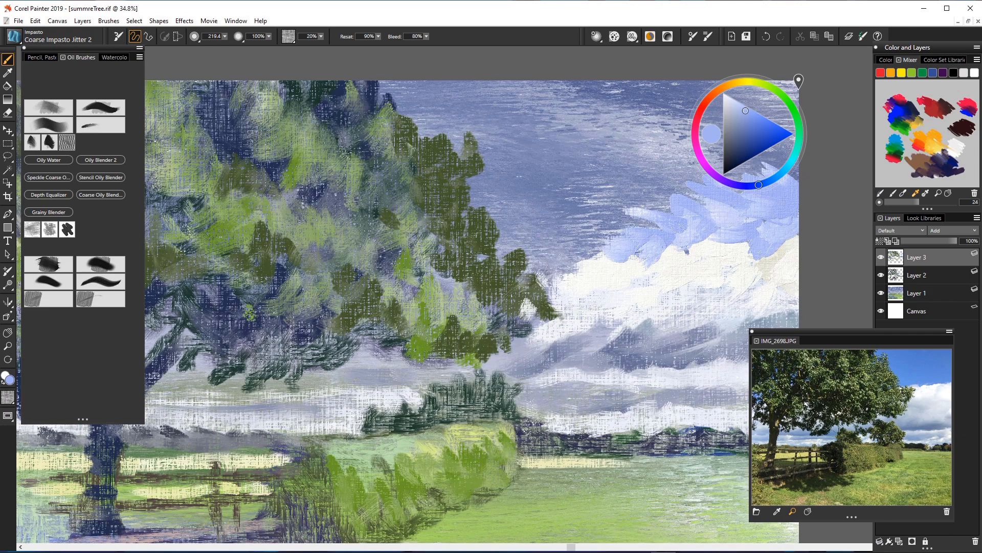
{"action": "scroll", "coordinate": [408, 311], "scroll_direction": "down", "scroll_amount": 2}
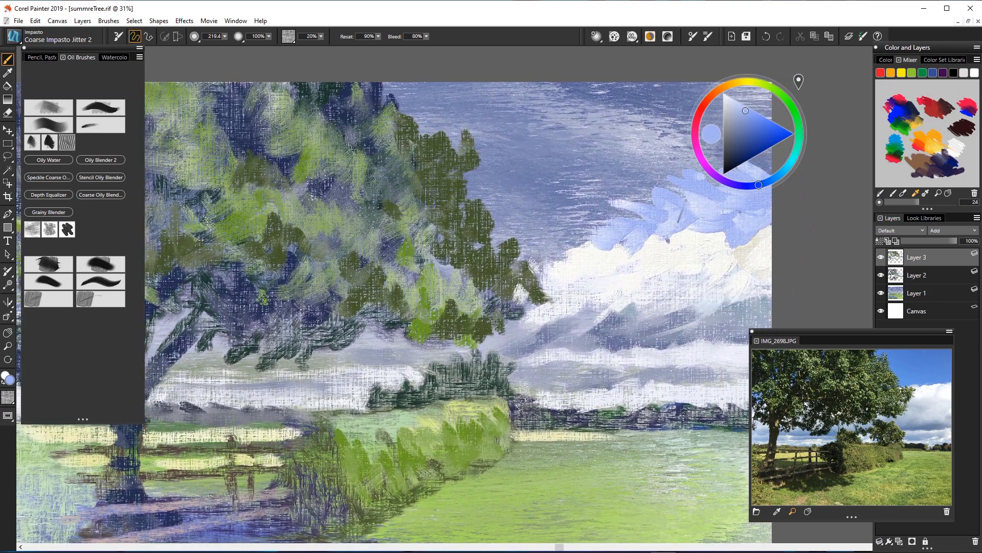
{"action": "mouse_move", "coordinate": [680, 212]}
{"action": "left_mouse_down"}
{"action": "mouse_move", "coordinate": [698, 205]}
{"action": "mouse_move", "coordinate": [742, 222]}
{"action": "mouse_move", "coordinate": [768, 220]}
{"action": "left_mouse_up"}
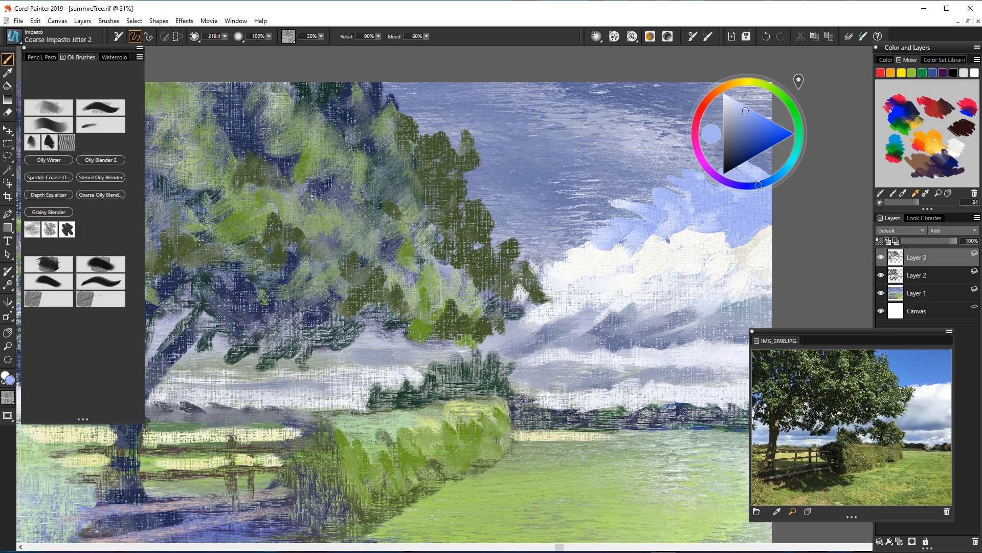
Step: Move the colour wheel off the canvas and use the Grainy Blender to spread light blue across the sky right of the tree
{"action": "left_click", "coordinate": [49, 212]}
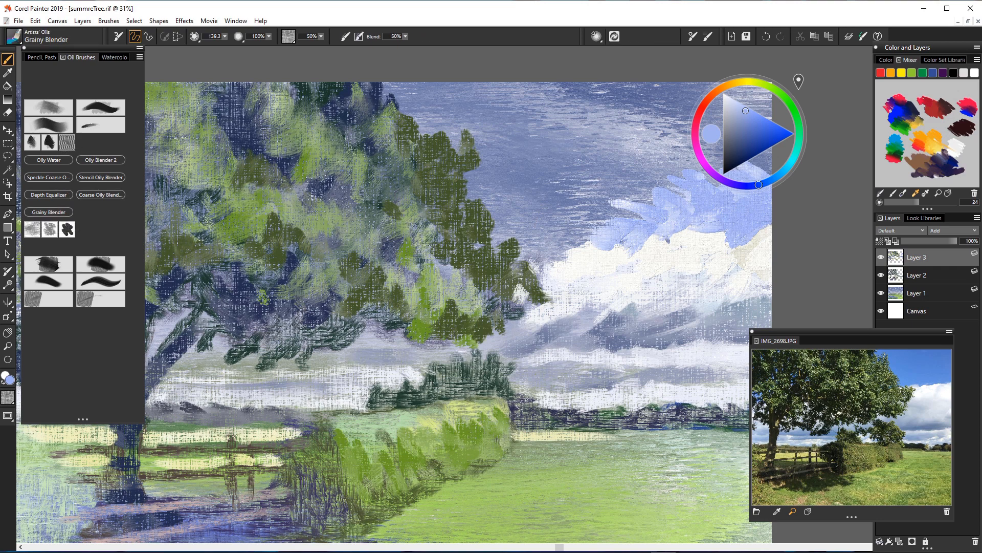
{"action": "mouse_move", "coordinate": [634, 191]}
{"action": "left_mouse_down"}
{"action": "mouse_move", "coordinate": [640, 179]}
{"action": "mouse_move", "coordinate": [593, 199]}
{"action": "mouse_move", "coordinate": [604, 194]}
{"action": "mouse_move", "coordinate": [568, 195]}
{"action": "mouse_move", "coordinate": [563, 220]}
{"action": "mouse_move", "coordinate": [606, 185]}
{"action": "mouse_move", "coordinate": [614, 149]}
{"action": "mouse_move", "coordinate": [711, 159]}
{"action": "left_mouse_up"}
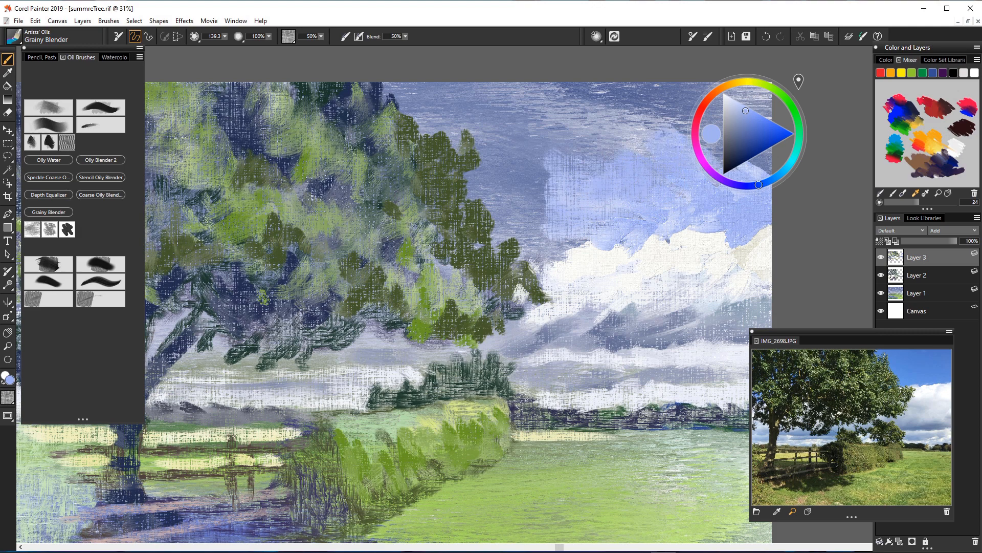
{"action": "left_click_drag", "start_coordinate": [798, 107], "coordinate": [891, 119]}
{"action": "mouse_move", "coordinate": [750, 143]}
{"action": "left_mouse_down"}
{"action": "mouse_move", "coordinate": [683, 141]}
{"action": "mouse_move", "coordinate": [763, 161]}
{"action": "mouse_move", "coordinate": [757, 118]}
{"action": "mouse_move", "coordinate": [625, 99]}
{"action": "mouse_move", "coordinate": [584, 102]}
{"action": "mouse_move", "coordinate": [537, 154]}
{"action": "left_mouse_up"}
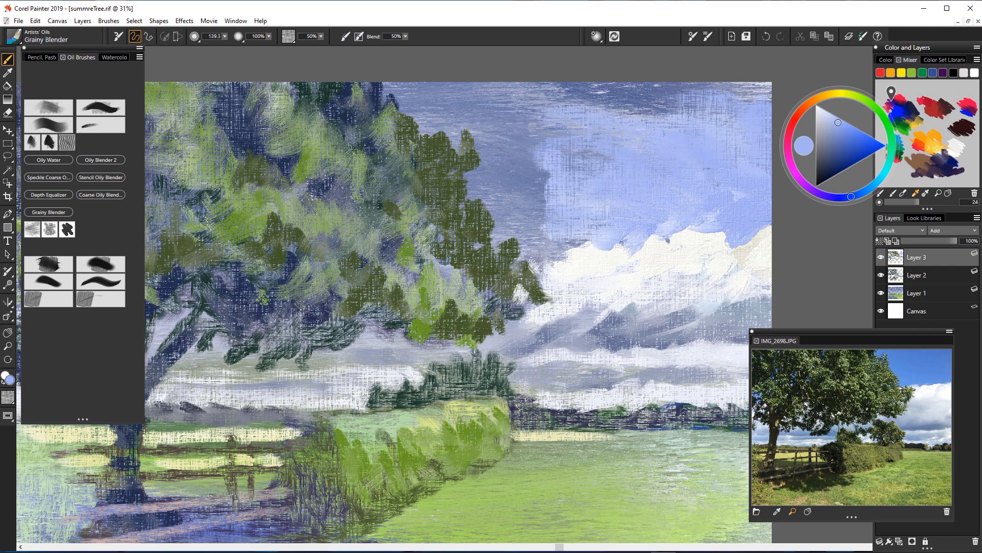
{"action": "mouse_move", "coordinate": [576, 202]}
{"action": "left_mouse_down"}
{"action": "mouse_move", "coordinate": [549, 209]}
{"action": "mouse_move", "coordinate": [568, 238]}
{"action": "mouse_move", "coordinate": [532, 237]}
{"action": "left_mouse_up"}
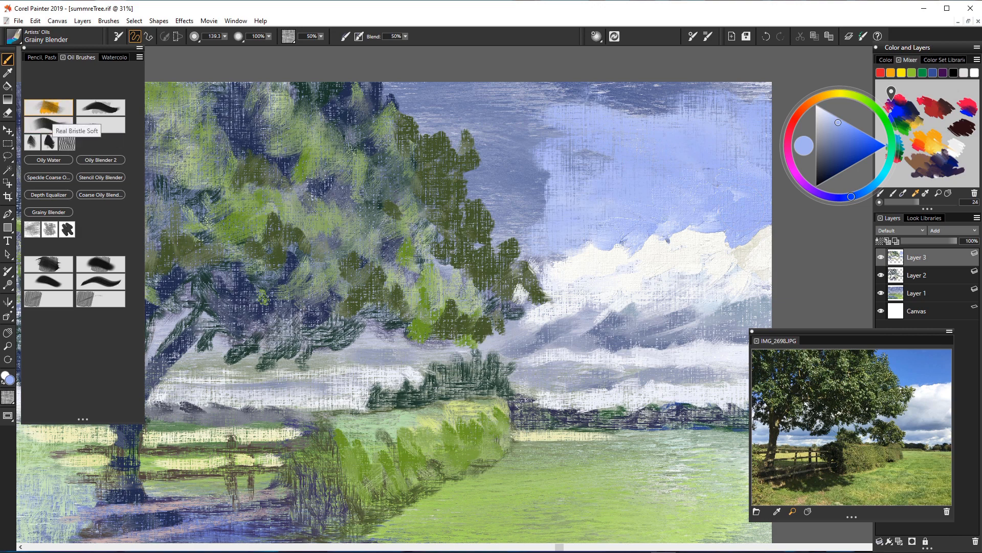
Step: With the Stencil Texture - Stiff brush, sample darker grey-blue from the upper sky and paint it along the top of the light blue area
{"action": "left_click", "coordinate": [49, 125]}
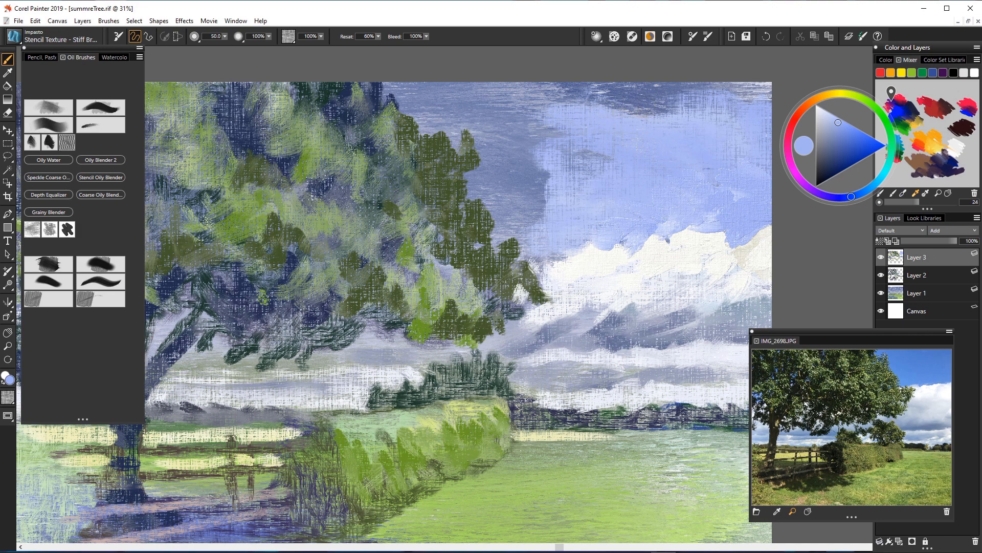
{"action": "left_click", "coordinate": [616, 105], "text": "alt"}
{"action": "mouse_move", "coordinate": [577, 100]}
{"action": "left_mouse_down"}
{"action": "mouse_move", "coordinate": [630, 119]}
{"action": "mouse_move", "coordinate": [635, 113]}
{"action": "mouse_move", "coordinate": [613, 116]}
{"action": "left_mouse_up"}
{"action": "left_click_drag", "start_coordinate": [544, 96], "coordinate": [610, 126]}
{"action": "mouse_move", "coordinate": [545, 101]}
{"action": "left_mouse_down"}
{"action": "mouse_move", "coordinate": [576, 133]}
{"action": "mouse_move", "coordinate": [566, 140]}
{"action": "left_mouse_up"}
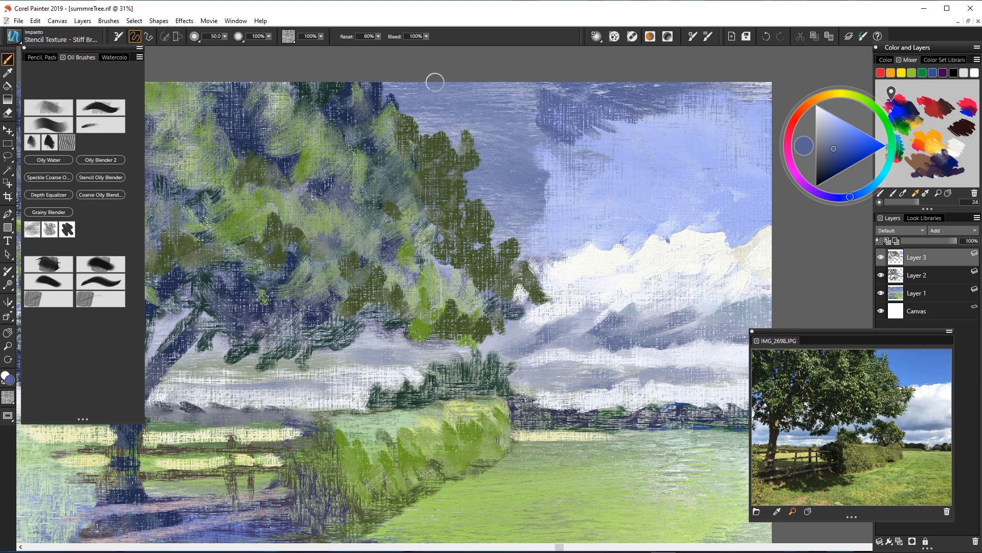
Step: Enlarge the brush to 175.9 and carry the darker blue down the left side and across the upper part of the light blue sky
{"action": "left_click_drag", "start_coordinate": [224, 37], "coordinate": [256, 46]}
{"action": "mouse_move", "coordinate": [588, 110]}
{"action": "left_mouse_down"}
{"action": "mouse_move", "coordinate": [633, 139]}
{"action": "mouse_move", "coordinate": [565, 175]}
{"action": "left_mouse_up"}
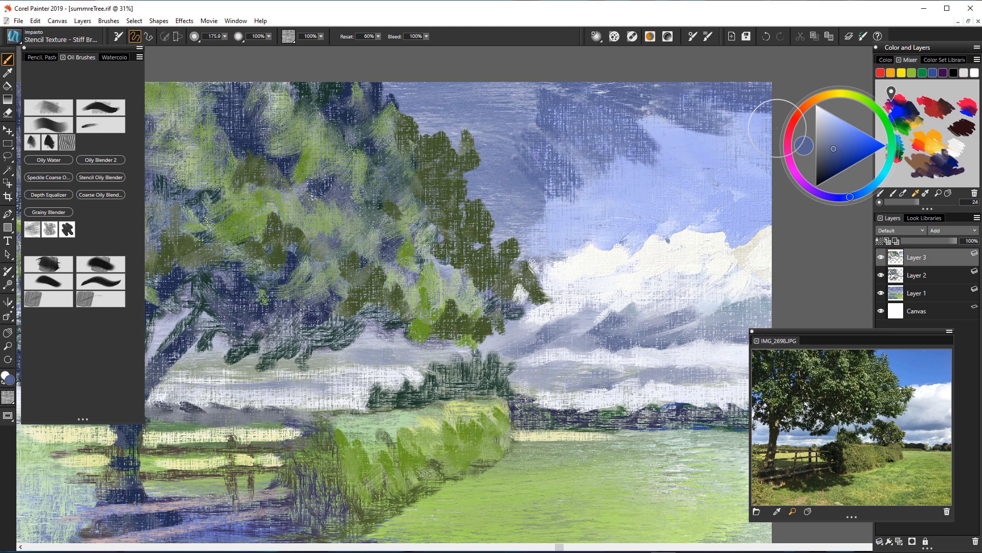
{"action": "left_click_drag", "start_coordinate": [651, 115], "coordinate": [668, 153]}
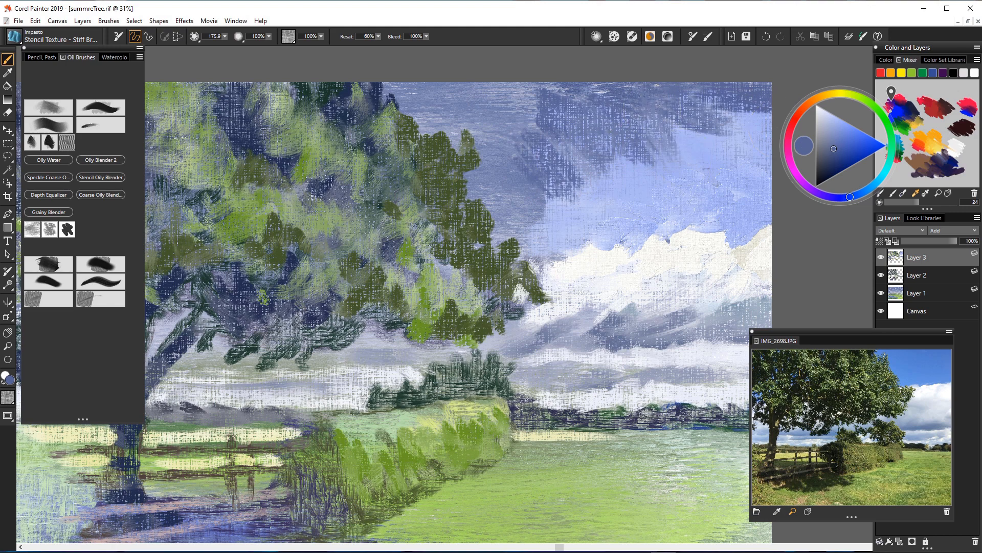
Step: Blend the dark and light blues of the sky into soft transitions with the Grainy Blender, from the tree edge to the canvas's right edge
{"action": "left_click", "coordinate": [48, 212]}
{"action": "mouse_move", "coordinate": [669, 110]}
{"action": "left_mouse_down"}
{"action": "mouse_move", "coordinate": [724, 134]}
{"action": "mouse_move", "coordinate": [716, 99]}
{"action": "mouse_move", "coordinate": [683, 122]}
{"action": "mouse_move", "coordinate": [662, 119]}
{"action": "mouse_move", "coordinate": [713, 103]}
{"action": "mouse_move", "coordinate": [656, 117]}
{"action": "mouse_move", "coordinate": [634, 164]}
{"action": "mouse_move", "coordinate": [593, 172]}
{"action": "mouse_move", "coordinate": [594, 122]}
{"action": "mouse_move", "coordinate": [614, 81]}
{"action": "mouse_move", "coordinate": [606, 120]}
{"action": "mouse_move", "coordinate": [621, 158]}
{"action": "mouse_move", "coordinate": [660, 171]}
{"action": "left_mouse_up"}
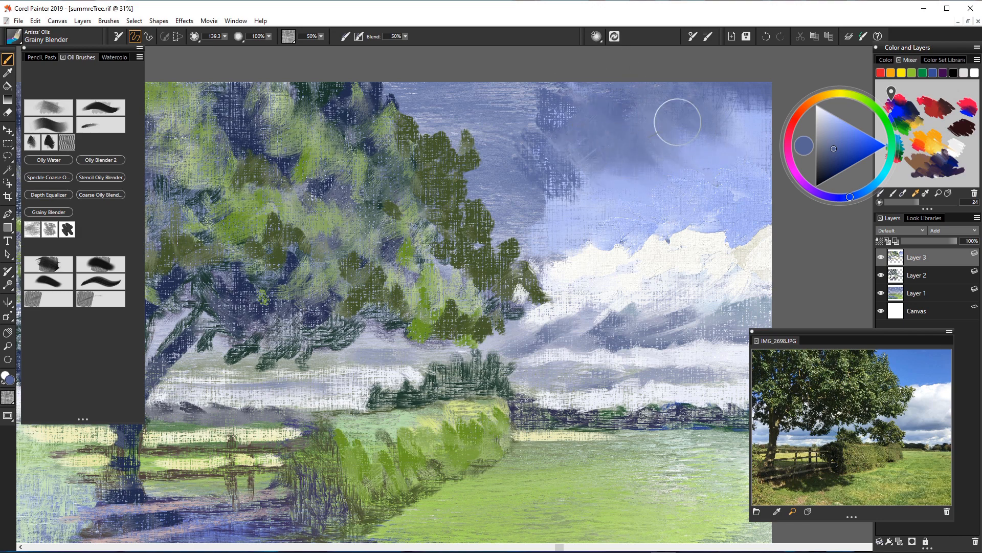
{"action": "left_click_drag", "start_coordinate": [719, 153], "coordinate": [745, 96]}
{"action": "mouse_move", "coordinate": [626, 110]}
{"action": "left_mouse_down"}
{"action": "mouse_move", "coordinate": [586, 194]}
{"action": "mouse_move", "coordinate": [512, 194]}
{"action": "mouse_move", "coordinate": [558, 128]}
{"action": "mouse_move", "coordinate": [491, 103]}
{"action": "mouse_move", "coordinate": [517, 81]}
{"action": "mouse_move", "coordinate": [572, 92]}
{"action": "left_mouse_up"}
{"action": "mouse_move", "coordinate": [500, 112]}
{"action": "left_mouse_down"}
{"action": "mouse_move", "coordinate": [590, 187]}
{"action": "mouse_move", "coordinate": [536, 209]}
{"action": "left_mouse_up"}
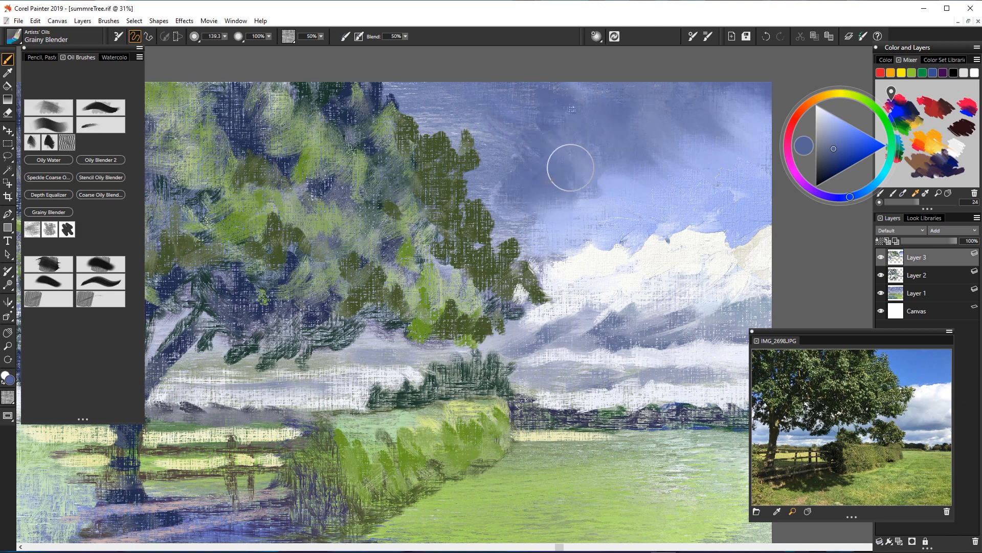
{"action": "mouse_move", "coordinate": [635, 179]}
{"action": "left_mouse_down"}
{"action": "mouse_move", "coordinate": [599, 124]}
{"action": "mouse_move", "coordinate": [731, 137]}
{"action": "left_mouse_up"}
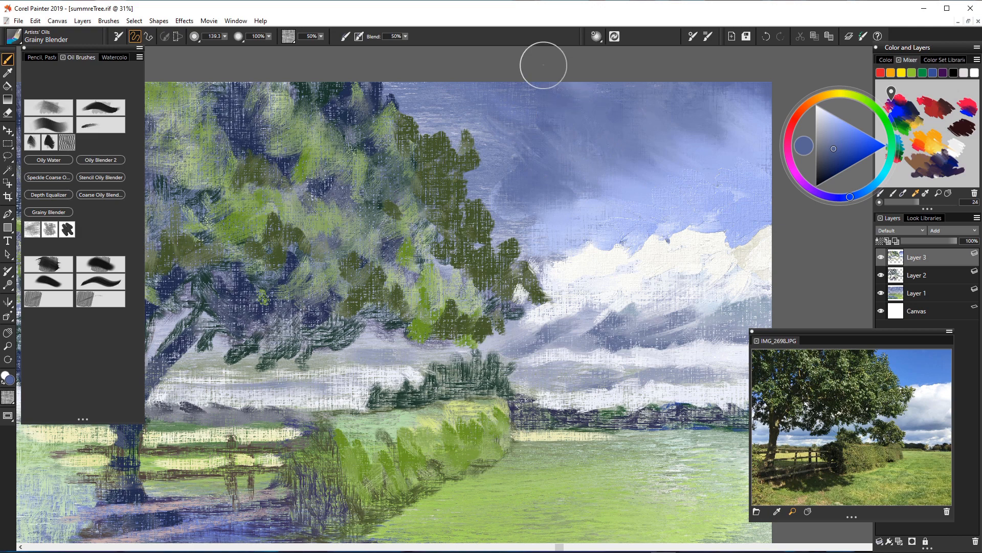
Step: Soften the right edge of the tree's foliage into the sky with the Grainy Blender
{"action": "mouse_move", "coordinate": [455, 106]}
{"action": "left_mouse_down"}
{"action": "mouse_move", "coordinate": [500, 156]}
{"action": "mouse_move", "coordinate": [469, 136]}
{"action": "mouse_move", "coordinate": [504, 161]}
{"action": "mouse_move", "coordinate": [467, 205]}
{"action": "mouse_move", "coordinate": [532, 275]}
{"action": "mouse_move", "coordinate": [540, 296]}
{"action": "mouse_move", "coordinate": [501, 289]}
{"action": "mouse_move", "coordinate": [518, 334]}
{"action": "left_mouse_up"}
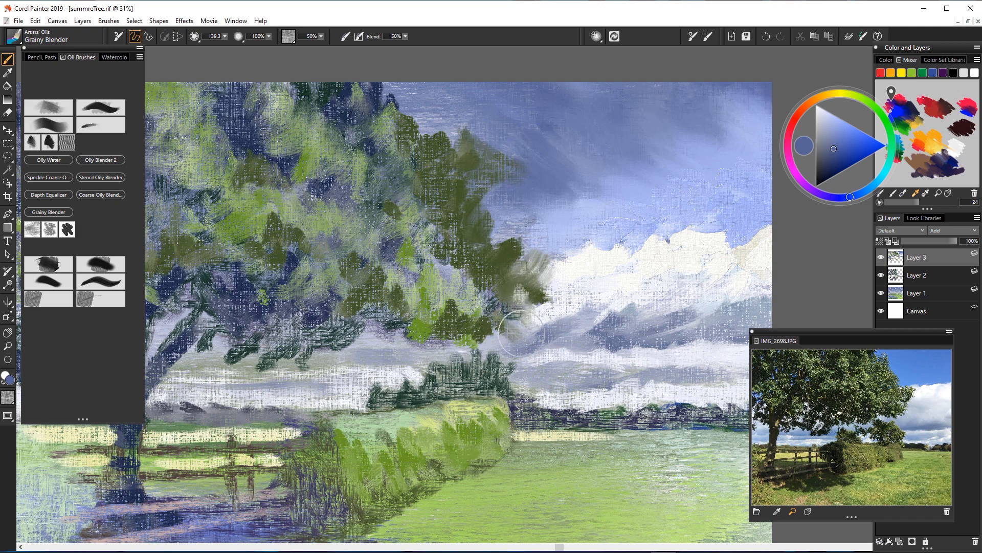
{"action": "mouse_move", "coordinate": [408, 120]}
{"action": "left_mouse_down"}
{"action": "mouse_move", "coordinate": [399, 134]}
{"action": "mouse_move", "coordinate": [435, 109]}
{"action": "mouse_move", "coordinate": [400, 91]}
{"action": "left_mouse_up"}
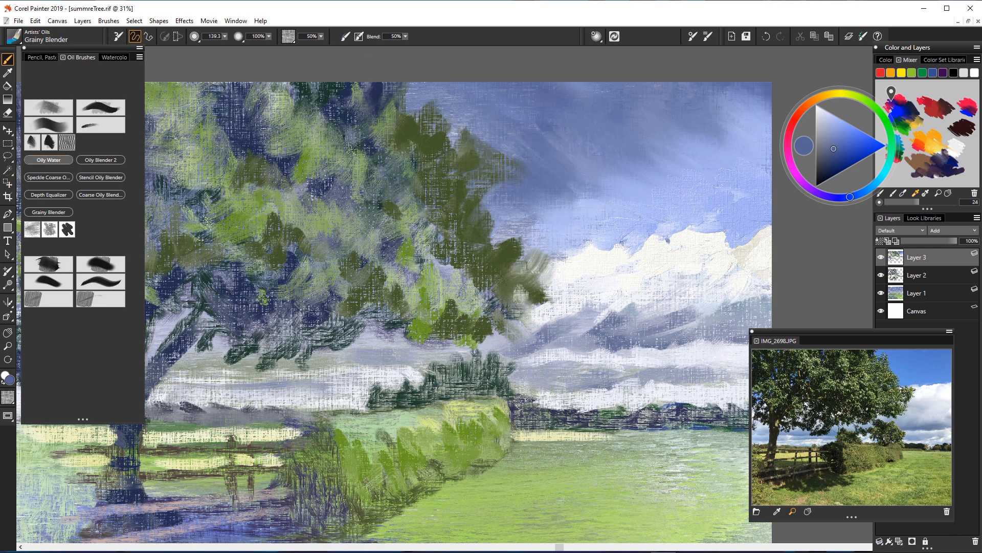
Step: With the Oily Water brush enlarged to 373.1 and a lighter grey-blue, streak horizontal strokes across the upper sky right of the tree
{"action": "left_click", "coordinate": [49, 160]}
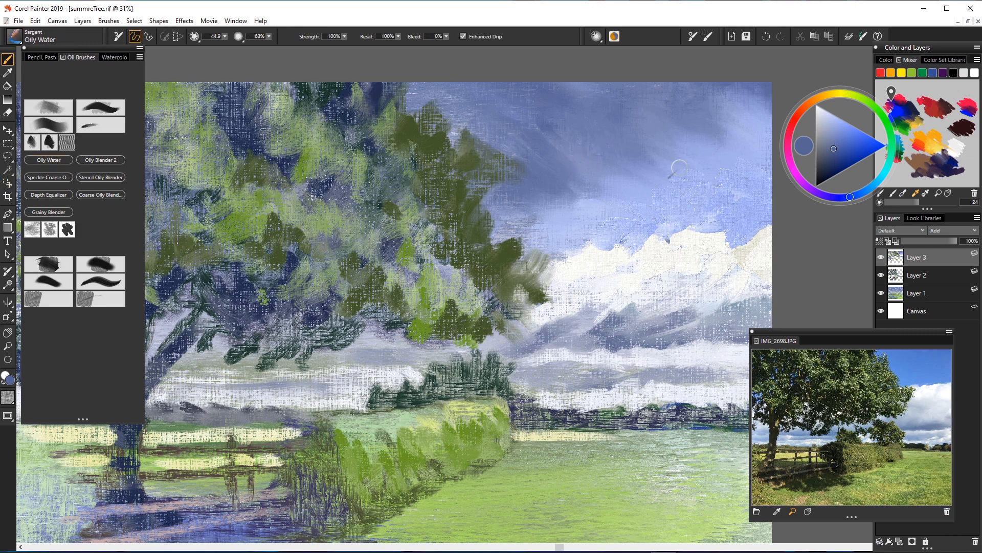
{"action": "left_click_drag", "start_coordinate": [225, 36], "coordinate": [248, 46]}
{"action": "left_click", "coordinate": [827, 129]}
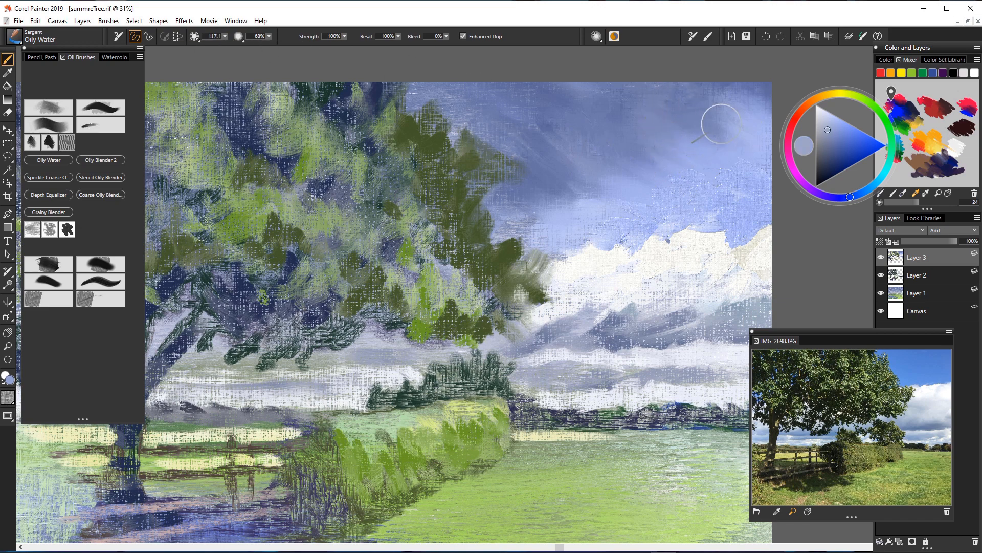
{"action": "mouse_move", "coordinate": [703, 105]}
{"action": "left_mouse_down"}
{"action": "mouse_move", "coordinate": [733, 115]}
{"action": "mouse_move", "coordinate": [709, 123]}
{"action": "left_mouse_up"}
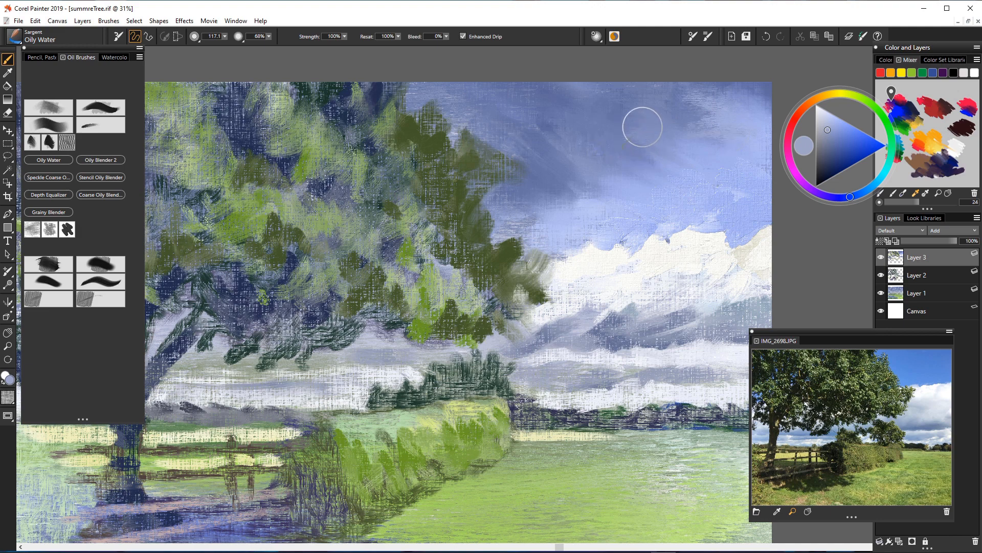
{"action": "left_click", "coordinate": [225, 36]}
{"action": "mouse_move", "coordinate": [233, 47]}
{"action": "left_mouse_down"}
{"action": "mouse_move", "coordinate": [275, 46]}
{"action": "mouse_move", "coordinate": [264, 46]}
{"action": "left_mouse_up"}
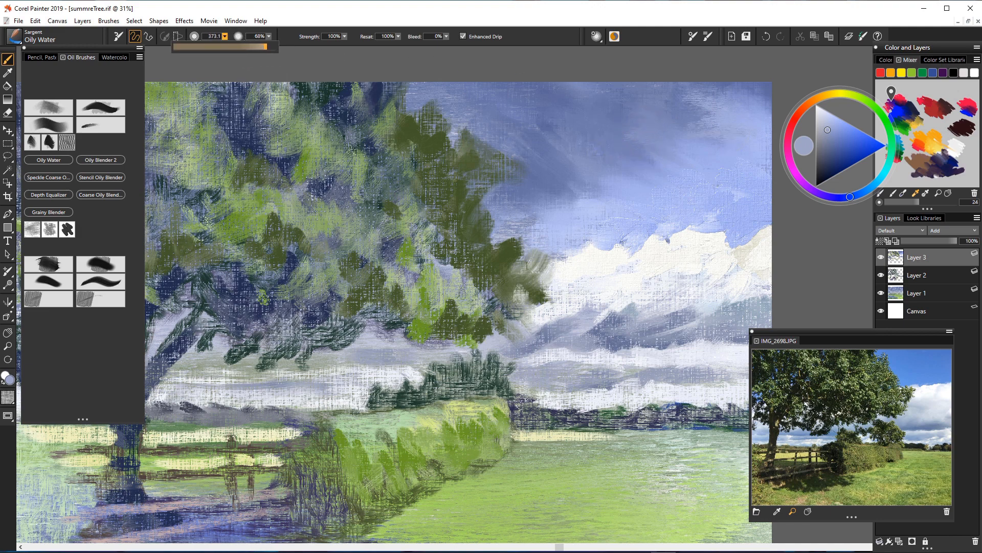
{"action": "mouse_move", "coordinate": [605, 121]}
{"action": "left_mouse_down"}
{"action": "mouse_move", "coordinate": [637, 113]}
{"action": "mouse_move", "coordinate": [693, 138]}
{"action": "mouse_move", "coordinate": [697, 121]}
{"action": "mouse_move", "coordinate": [706, 149]}
{"action": "mouse_move", "coordinate": [653, 136]}
{"action": "mouse_move", "coordinate": [599, 148]}
{"action": "mouse_move", "coordinate": [548, 129]}
{"action": "mouse_move", "coordinate": [618, 113]}
{"action": "mouse_move", "coordinate": [511, 88]}
{"action": "left_mouse_up"}
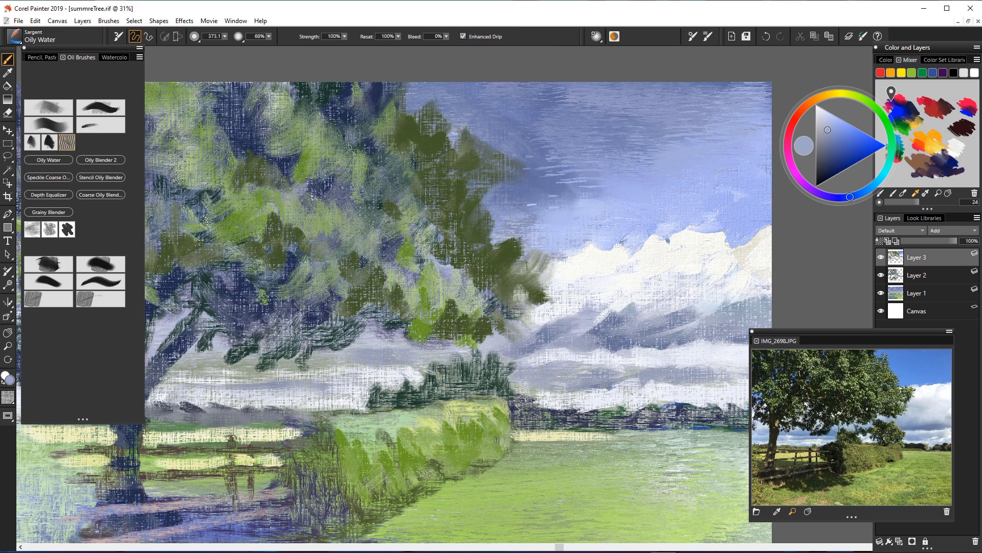
Step: With Coarse Impasto Jitter 2, build up the off-white cloud top at the canvas's right edge and dab white sky beneath the foliage
{"action": "left_click", "coordinate": [101, 125]}
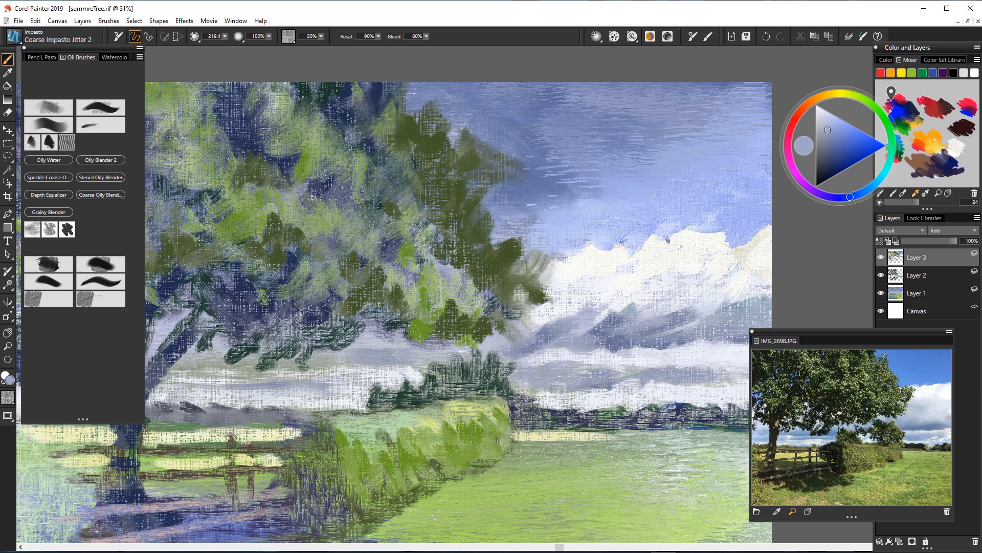
{"action": "left_click", "coordinate": [738, 248], "text": "alt"}
{"action": "mouse_move", "coordinate": [738, 248]}
{"action": "left_mouse_down"}
{"action": "mouse_move", "coordinate": [752, 233]}
{"action": "mouse_move", "coordinate": [722, 258]}
{"action": "left_mouse_up"}
{"action": "mouse_move", "coordinate": [760, 217]}
{"action": "left_mouse_down"}
{"action": "mouse_move", "coordinate": [729, 230]}
{"action": "mouse_move", "coordinate": [720, 259]}
{"action": "left_mouse_up"}
{"action": "left_click", "coordinate": [708, 243], "text": "alt"}
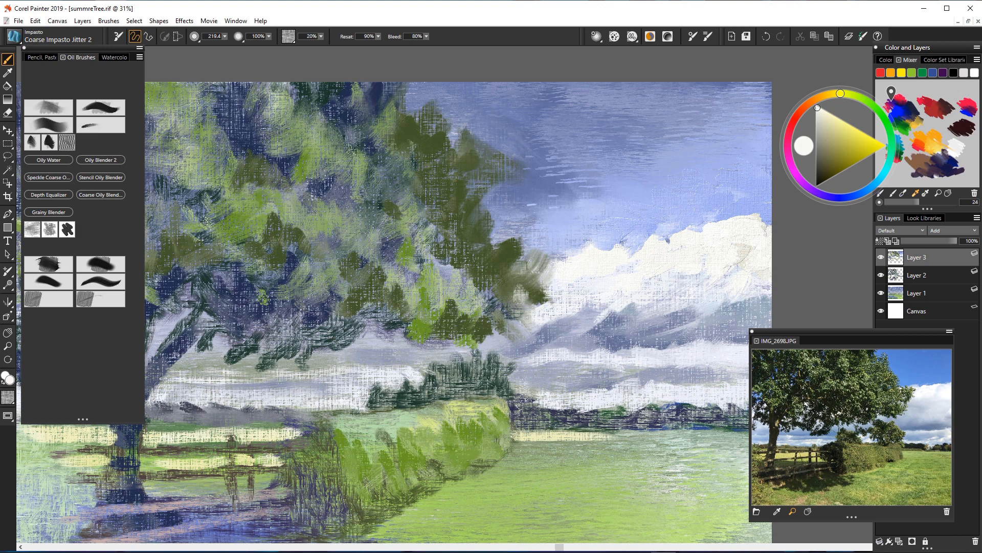
{"action": "left_click_drag", "start_coordinate": [376, 323], "coordinate": [404, 353]}
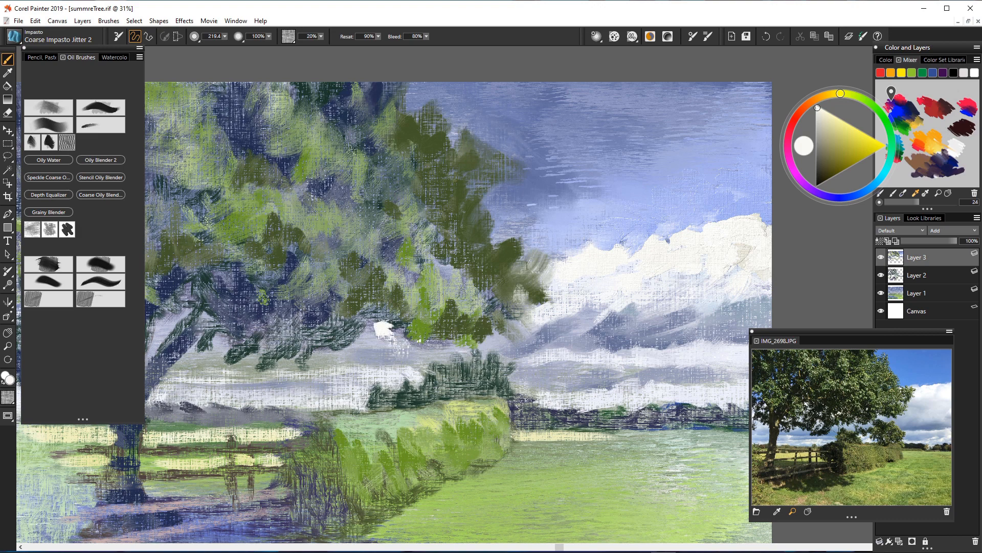
Step: Sample a light green from the foliage and paint a thick highlight clump on the lower right part of the crown
{"action": "left_click", "coordinate": [396, 249], "text": "alt"}
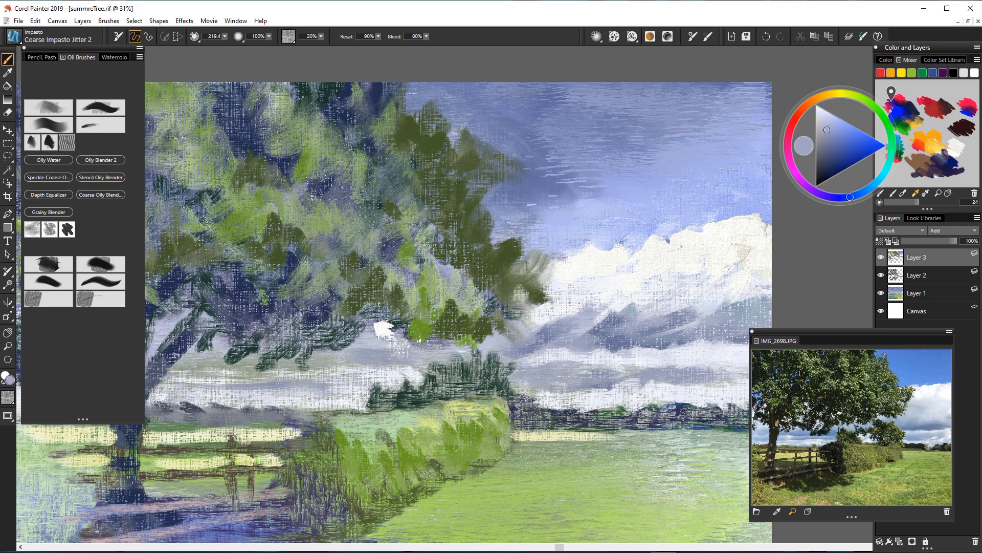
{"action": "left_click", "coordinate": [434, 284], "text": "alt"}
{"action": "mouse_move", "coordinate": [443, 243]}
{"action": "left_mouse_down"}
{"action": "mouse_move", "coordinate": [425, 266]}
{"action": "mouse_move", "coordinate": [436, 288]}
{"action": "mouse_move", "coordinate": [445, 272]}
{"action": "mouse_move", "coordinate": [458, 269]}
{"action": "mouse_move", "coordinate": [454, 297]}
{"action": "left_mouse_up"}
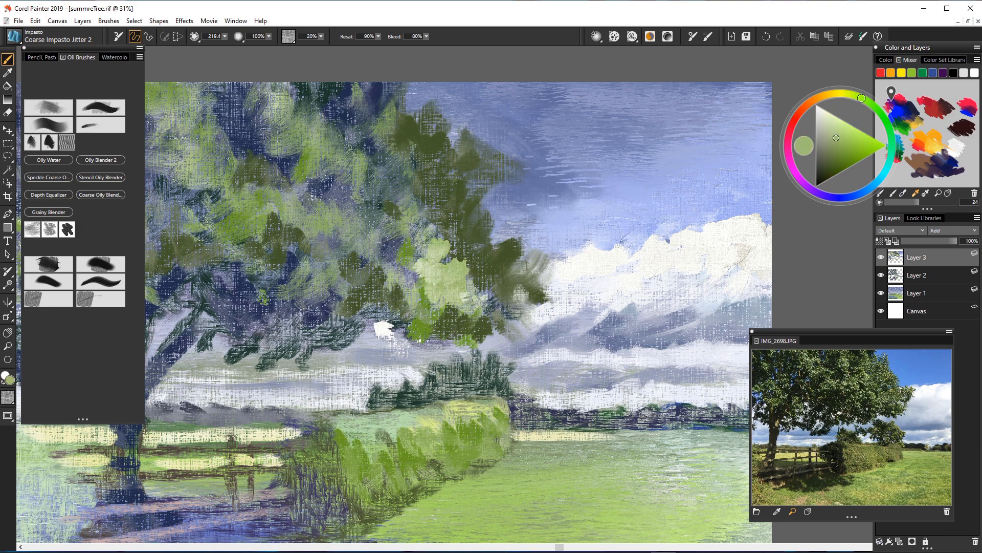
{"action": "mouse_move", "coordinate": [403, 238]}
{"action": "left_mouse_down"}
{"action": "mouse_move", "coordinate": [406, 251]}
{"action": "mouse_move", "coordinate": [434, 242]}
{"action": "left_mouse_up"}
{"action": "mouse_move", "coordinate": [430, 219]}
{"action": "left_mouse_down"}
{"action": "mouse_move", "coordinate": [430, 207]}
{"action": "mouse_move", "coordinate": [443, 228]}
{"action": "mouse_move", "coordinate": [455, 226]}
{"action": "mouse_move", "coordinate": [457, 256]}
{"action": "mouse_move", "coordinate": [475, 267]}
{"action": "left_mouse_up"}
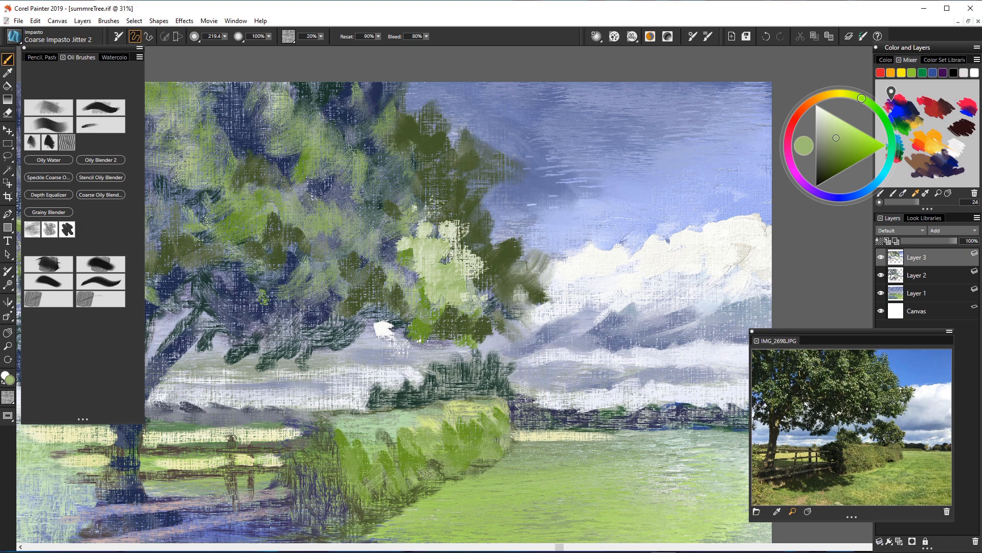
Step: Start a light green leaf clump in the upper crown, settling on a brush size of 152.5
{"action": "left_click_drag", "start_coordinate": [325, 110], "coordinate": [314, 128]}
{"action": "mouse_move", "coordinate": [325, 122]}
{"action": "left_mouse_down"}
{"action": "mouse_move", "coordinate": [315, 141]}
{"action": "mouse_move", "coordinate": [298, 130]}
{"action": "mouse_move", "coordinate": [293, 139]}
{"action": "left_mouse_up"}
{"action": "left_click_drag", "start_coordinate": [328, 144], "coordinate": [317, 162]}
{"action": "left_click", "coordinate": [224, 37]}
{"action": "left_click_drag", "start_coordinate": [255, 47], "coordinate": [244, 47]}
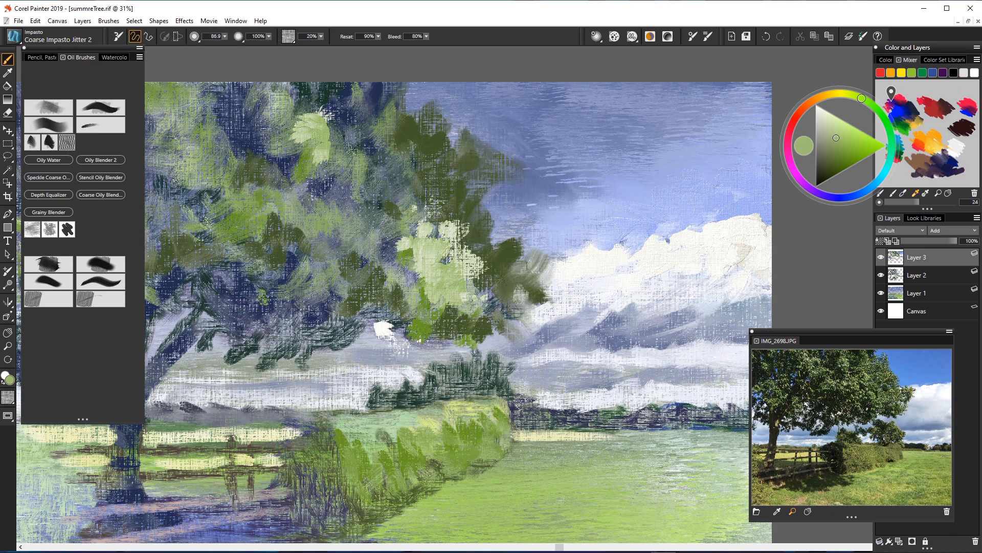
{"action": "mouse_move", "coordinate": [331, 130]}
{"action": "left_mouse_down"}
{"action": "mouse_move", "coordinate": [344, 162]}
{"action": "mouse_move", "coordinate": [333, 162]}
{"action": "left_mouse_up"}
{"action": "left_click", "coordinate": [224, 37]}
{"action": "left_click_drag", "start_coordinate": [244, 47], "coordinate": [251, 46]}
{"action": "left_click_drag", "start_coordinate": [342, 117], "coordinate": [341, 156]}
{"action": "left_click_drag", "start_coordinate": [362, 150], "coordinate": [366, 174]}
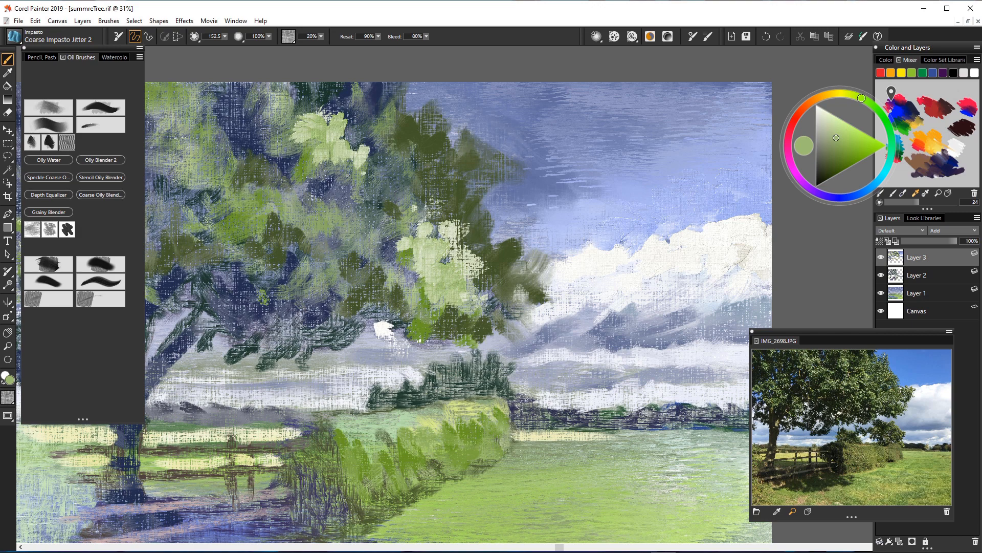
Step: Expand the upper light green clump outward and trail highlights down toward the lower right leaf clump
{"action": "mouse_move", "coordinate": [309, 141]}
{"action": "left_mouse_down"}
{"action": "mouse_move", "coordinate": [307, 166]}
{"action": "mouse_move", "coordinate": [296, 171]}
{"action": "left_mouse_up"}
{"action": "left_click_drag", "start_coordinate": [315, 166], "coordinate": [321, 189]}
{"action": "mouse_move", "coordinate": [336, 144]}
{"action": "left_mouse_down"}
{"action": "mouse_move", "coordinate": [323, 168]}
{"action": "mouse_move", "coordinate": [350, 184]}
{"action": "left_mouse_up"}
{"action": "left_click_drag", "start_coordinate": [383, 147], "coordinate": [364, 171]}
{"action": "left_click_drag", "start_coordinate": [366, 174], "coordinate": [356, 188]}
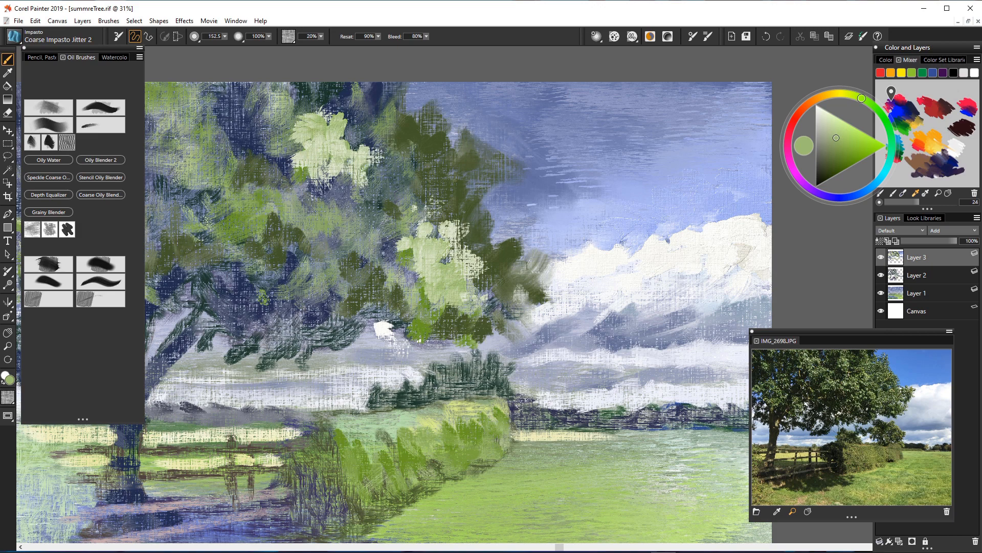
{"action": "mouse_move", "coordinate": [297, 99]}
{"action": "left_mouse_down"}
{"action": "mouse_move", "coordinate": [295, 81]}
{"action": "mouse_move", "coordinate": [294, 117]}
{"action": "mouse_move", "coordinate": [316, 119]}
{"action": "mouse_move", "coordinate": [283, 124]}
{"action": "left_mouse_up"}
{"action": "left_click_drag", "start_coordinate": [328, 183], "coordinate": [320, 207]}
{"action": "mouse_move", "coordinate": [348, 190]}
{"action": "left_mouse_down"}
{"action": "mouse_move", "coordinate": [366, 224]}
{"action": "mouse_move", "coordinate": [387, 208]}
{"action": "mouse_move", "coordinate": [394, 241]}
{"action": "mouse_move", "coordinate": [381, 252]}
{"action": "left_mouse_up"}
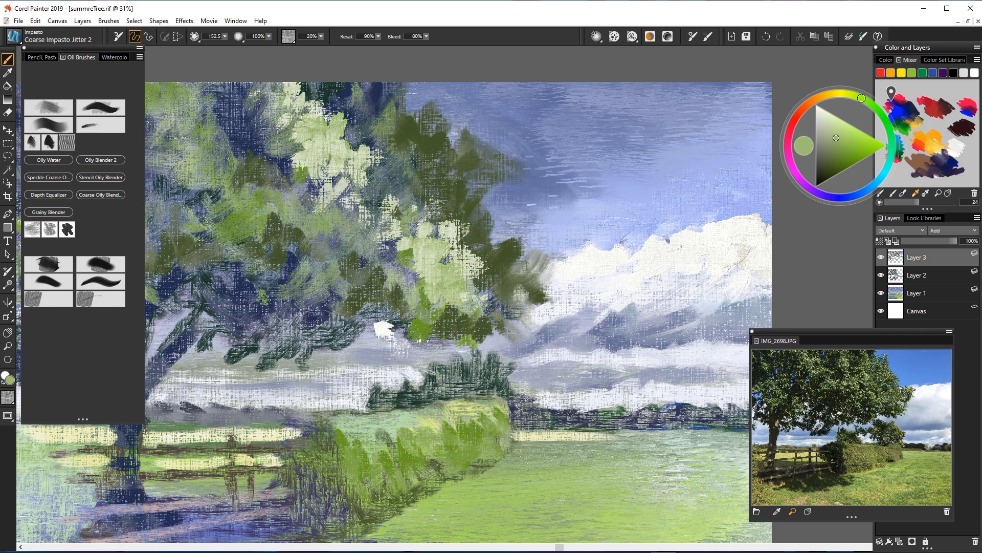
Step: Paint another light green leaf clump in the upper crown, left of the existing highlights
{"action": "scroll", "coordinate": [299, 261], "scroll_direction": "up", "scroll_amount": 5}
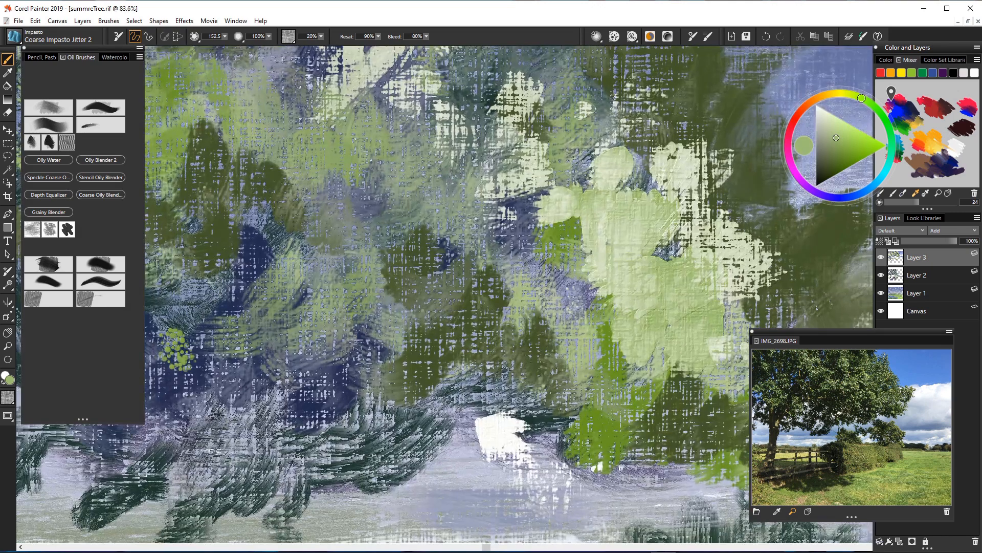
{"action": "scroll", "coordinate": [460, 302], "scroll_direction": "down", "scroll_amount": 8}
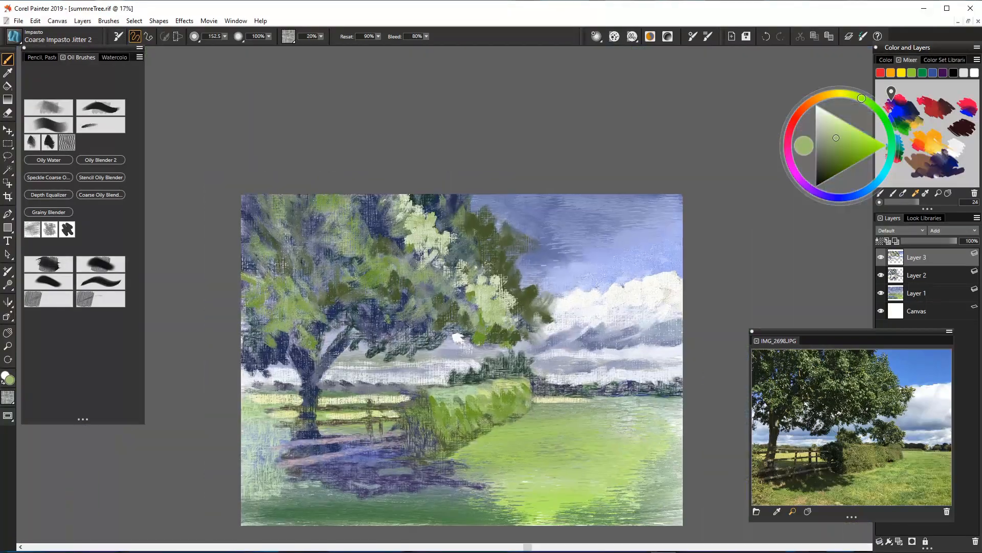
{"action": "scroll", "coordinate": [506, 352], "scroll_direction": "up", "scroll_amount": 2}
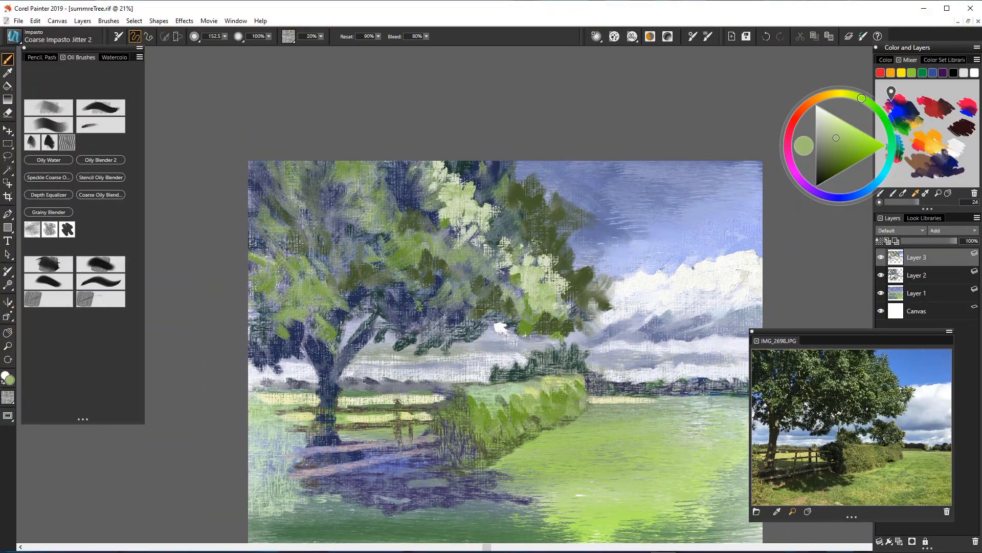
{"action": "mouse_move", "coordinate": [369, 183]}
{"action": "left_mouse_down"}
{"action": "mouse_move", "coordinate": [395, 229]}
{"action": "mouse_move", "coordinate": [379, 223]}
{"action": "mouse_move", "coordinate": [401, 223]}
{"action": "mouse_move", "coordinate": [403, 253]}
{"action": "left_mouse_up"}
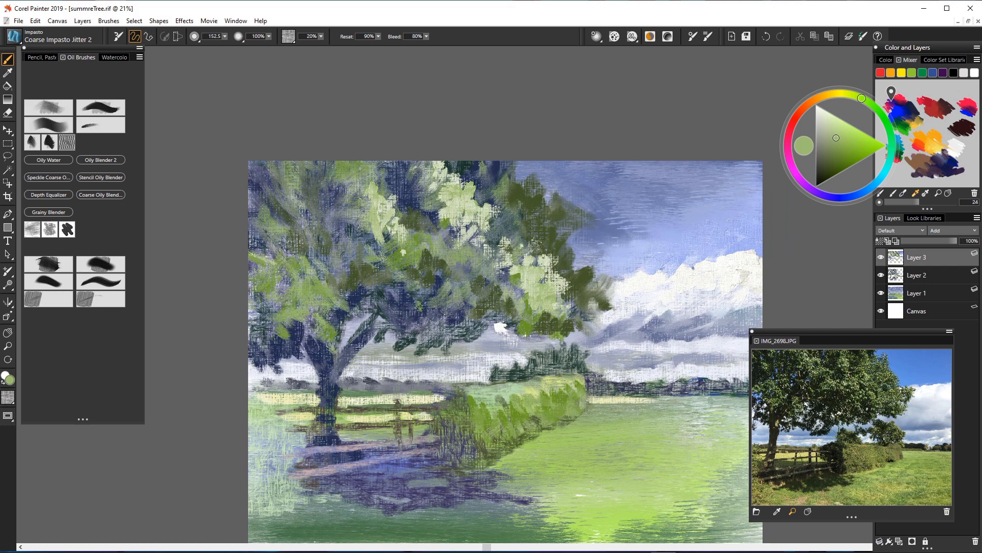
{"action": "mouse_move", "coordinate": [367, 175]}
{"action": "left_mouse_down"}
{"action": "mouse_move", "coordinate": [358, 165]}
{"action": "mouse_move", "coordinate": [378, 185]}
{"action": "mouse_move", "coordinate": [368, 161]}
{"action": "mouse_move", "coordinate": [359, 189]}
{"action": "mouse_move", "coordinate": [335, 161]}
{"action": "mouse_move", "coordinate": [368, 211]}
{"action": "mouse_move", "coordinate": [362, 199]}
{"action": "mouse_move", "coordinate": [351, 206]}
{"action": "mouse_move", "coordinate": [412, 237]}
{"action": "mouse_move", "coordinate": [408, 248]}
{"action": "left_mouse_up"}
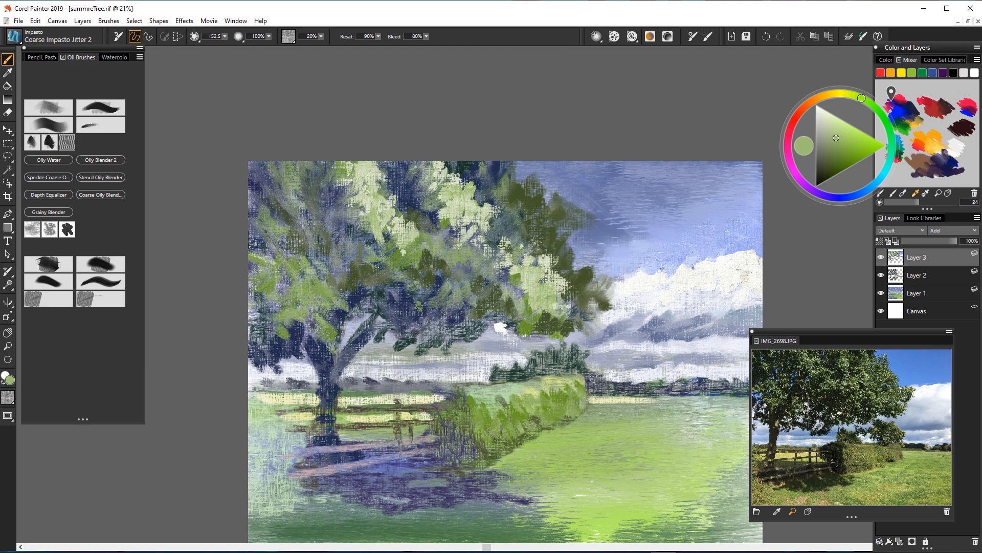
Step: Sample dark blue from the foliage, darken it to near black and paint the shadow gap between the two upper light green clumps
{"action": "left_click", "coordinate": [406, 200], "text": "alt"}
{"action": "mouse_move", "coordinate": [405, 199]}
{"action": "left_mouse_down"}
{"action": "mouse_move", "coordinate": [416, 182]}
{"action": "mouse_move", "coordinate": [425, 199]}
{"action": "mouse_move", "coordinate": [413, 208]}
{"action": "mouse_move", "coordinate": [407, 189]}
{"action": "mouse_move", "coordinate": [423, 209]}
{"action": "mouse_move", "coordinate": [415, 212]}
{"action": "mouse_move", "coordinate": [436, 220]}
{"action": "mouse_move", "coordinate": [435, 210]}
{"action": "left_mouse_up"}
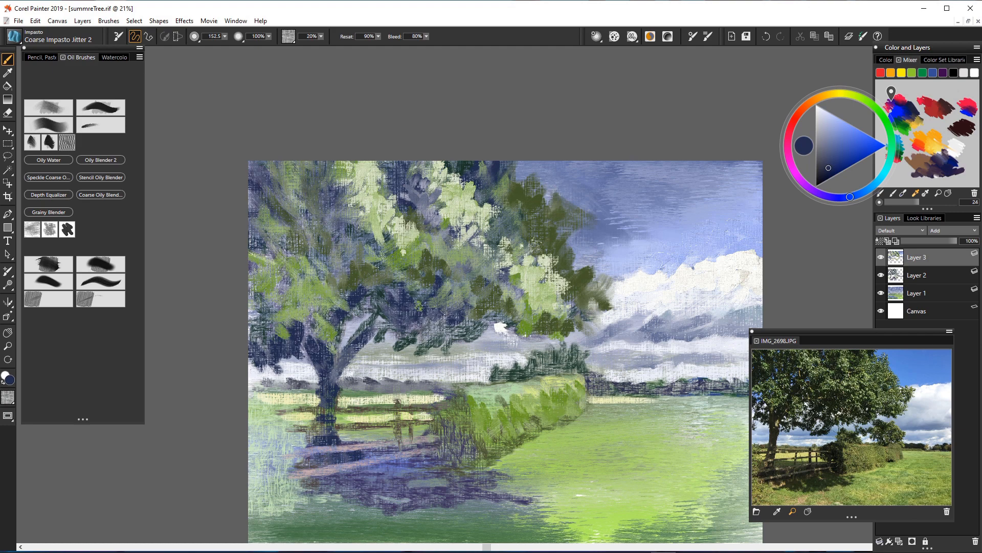
{"action": "left_click_drag", "start_coordinate": [829, 167], "coordinate": [821, 179]}
{"action": "mouse_move", "coordinate": [420, 190]}
{"action": "left_mouse_down"}
{"action": "mouse_move", "coordinate": [414, 204]}
{"action": "mouse_move", "coordinate": [433, 219]}
{"action": "mouse_move", "coordinate": [437, 204]}
{"action": "mouse_move", "coordinate": [406, 171]}
{"action": "mouse_move", "coordinate": [411, 162]}
{"action": "mouse_move", "coordinate": [411, 186]}
{"action": "left_mouse_up"}
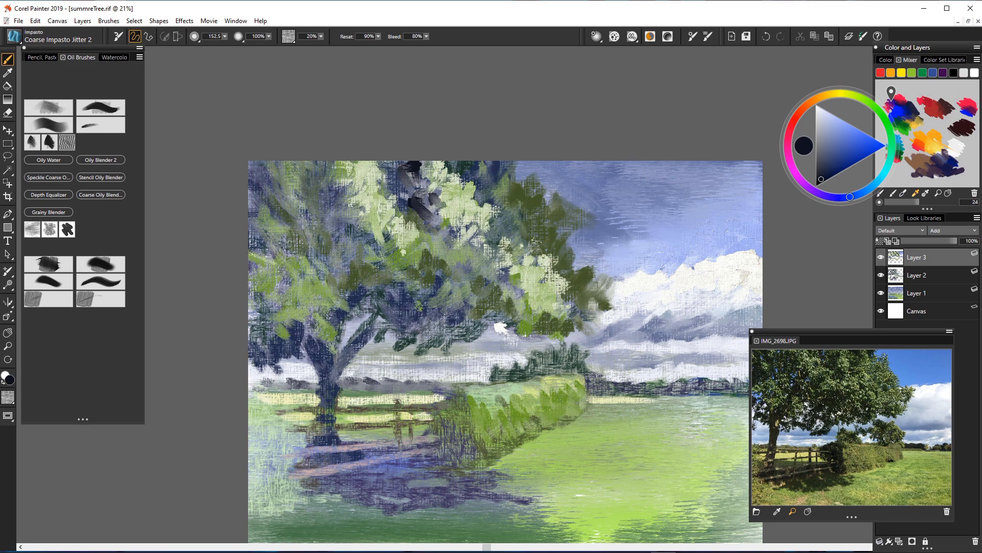
Step: Dab near-black shadow leaves from the middle of the crown along its underside to the right and in hanging tufts below
{"action": "mouse_move", "coordinate": [424, 269]}
{"action": "left_mouse_down"}
{"action": "mouse_move", "coordinate": [443, 282]}
{"action": "mouse_move", "coordinate": [425, 264]}
{"action": "mouse_move", "coordinate": [413, 279]}
{"action": "mouse_move", "coordinate": [435, 297]}
{"action": "mouse_move", "coordinate": [449, 281]}
{"action": "mouse_move", "coordinate": [463, 297]}
{"action": "mouse_move", "coordinate": [475, 291]}
{"action": "mouse_move", "coordinate": [463, 308]}
{"action": "mouse_move", "coordinate": [453, 311]}
{"action": "mouse_move", "coordinate": [463, 299]}
{"action": "mouse_move", "coordinate": [423, 315]}
{"action": "mouse_move", "coordinate": [430, 306]}
{"action": "mouse_move", "coordinate": [428, 322]}
{"action": "mouse_move", "coordinate": [466, 328]}
{"action": "mouse_move", "coordinate": [450, 331]}
{"action": "mouse_move", "coordinate": [463, 318]}
{"action": "mouse_move", "coordinate": [481, 325]}
{"action": "left_mouse_up"}
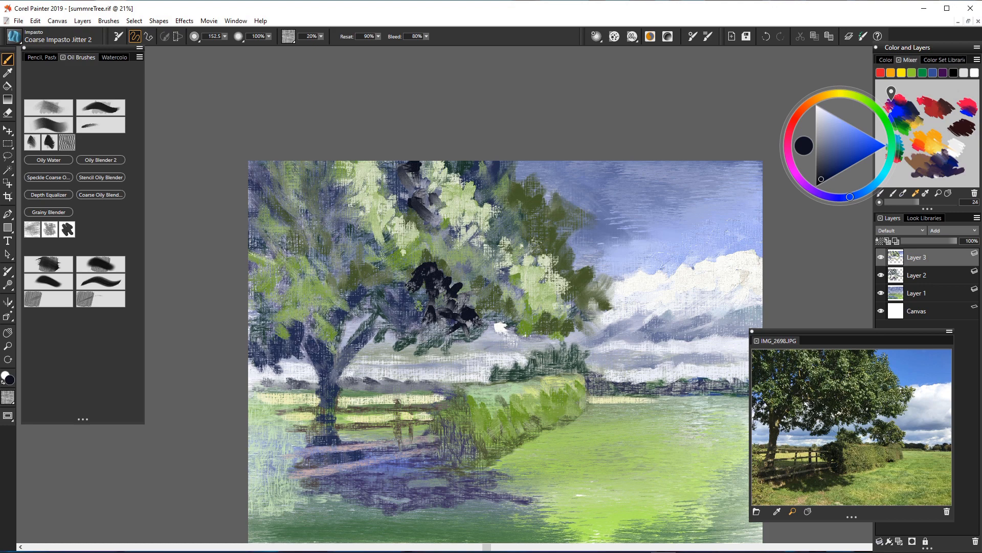
{"action": "mouse_move", "coordinate": [503, 301]}
{"action": "left_mouse_down"}
{"action": "mouse_move", "coordinate": [499, 324]}
{"action": "mouse_move", "coordinate": [516, 317]}
{"action": "mouse_move", "coordinate": [501, 328]}
{"action": "mouse_move", "coordinate": [494, 320]}
{"action": "left_mouse_up"}
{"action": "mouse_move", "coordinate": [492, 297]}
{"action": "left_mouse_down"}
{"action": "mouse_move", "coordinate": [466, 322]}
{"action": "mouse_move", "coordinate": [516, 328]}
{"action": "mouse_move", "coordinate": [556, 303]}
{"action": "mouse_move", "coordinate": [551, 311]}
{"action": "left_mouse_up"}
{"action": "mouse_move", "coordinate": [563, 304]}
{"action": "left_mouse_down"}
{"action": "mouse_move", "coordinate": [578, 310]}
{"action": "mouse_move", "coordinate": [528, 310]}
{"action": "left_mouse_up"}
{"action": "left_click_drag", "start_coordinate": [544, 302], "coordinate": [545, 343]}
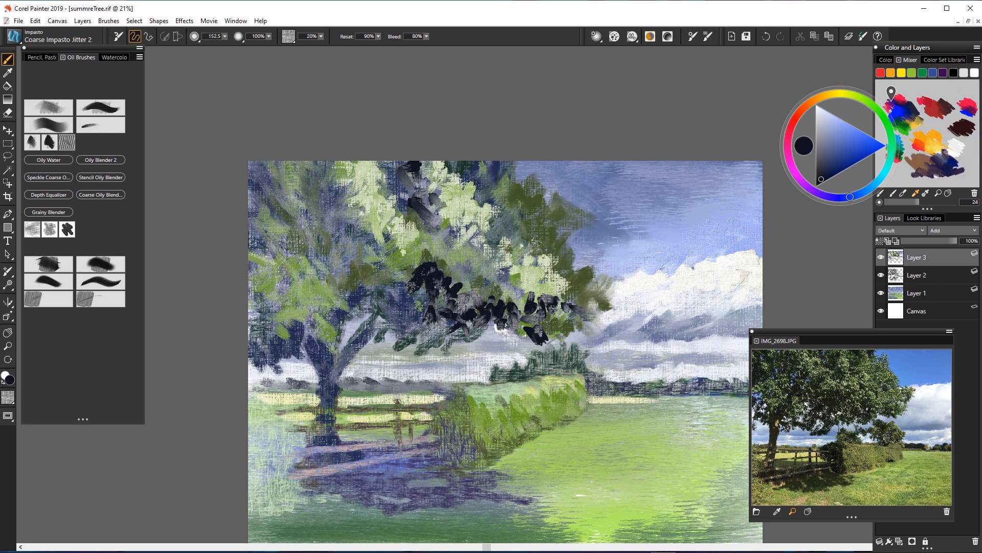
{"action": "mouse_move", "coordinate": [408, 323]}
{"action": "left_mouse_down"}
{"action": "mouse_move", "coordinate": [422, 340]}
{"action": "mouse_move", "coordinate": [399, 351]}
{"action": "mouse_move", "coordinate": [420, 360]}
{"action": "mouse_move", "coordinate": [439, 333]}
{"action": "mouse_move", "coordinate": [416, 333]}
{"action": "mouse_move", "coordinate": [439, 330]}
{"action": "mouse_move", "coordinate": [427, 317]}
{"action": "mouse_move", "coordinate": [403, 351]}
{"action": "mouse_move", "coordinate": [455, 348]}
{"action": "mouse_move", "coordinate": [427, 347]}
{"action": "mouse_move", "coordinate": [452, 372]}
{"action": "left_mouse_up"}
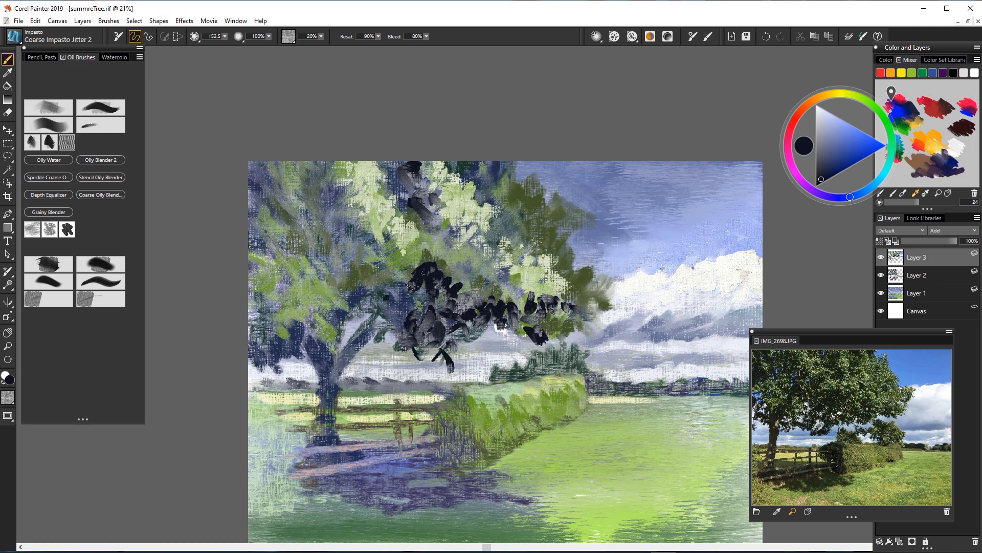
Step: Darken the tree's forked branches and trunk, and add near-black shadow leaves to the lower left foliage
{"action": "mouse_move", "coordinate": [384, 294]}
{"action": "left_mouse_down"}
{"action": "mouse_move", "coordinate": [379, 320]}
{"action": "mouse_move", "coordinate": [417, 314]}
{"action": "mouse_move", "coordinate": [391, 301]}
{"action": "mouse_move", "coordinate": [333, 366]}
{"action": "left_mouse_up"}
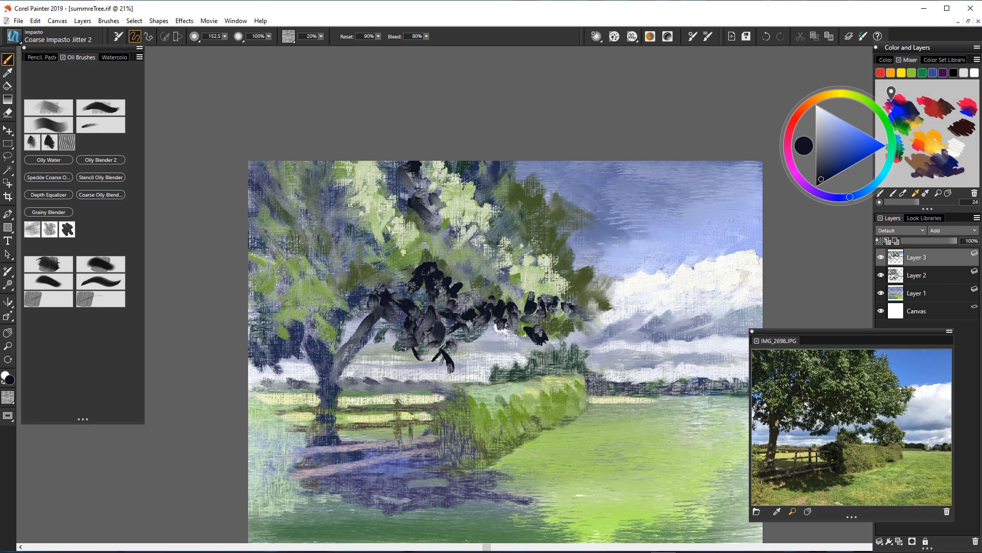
{"action": "mouse_move", "coordinate": [316, 328]}
{"action": "left_mouse_down"}
{"action": "mouse_move", "coordinate": [335, 384]}
{"action": "mouse_move", "coordinate": [322, 398]}
{"action": "mouse_move", "coordinate": [332, 397]}
{"action": "left_mouse_up"}
{"action": "left_click_drag", "start_coordinate": [342, 358], "coordinate": [338, 374]}
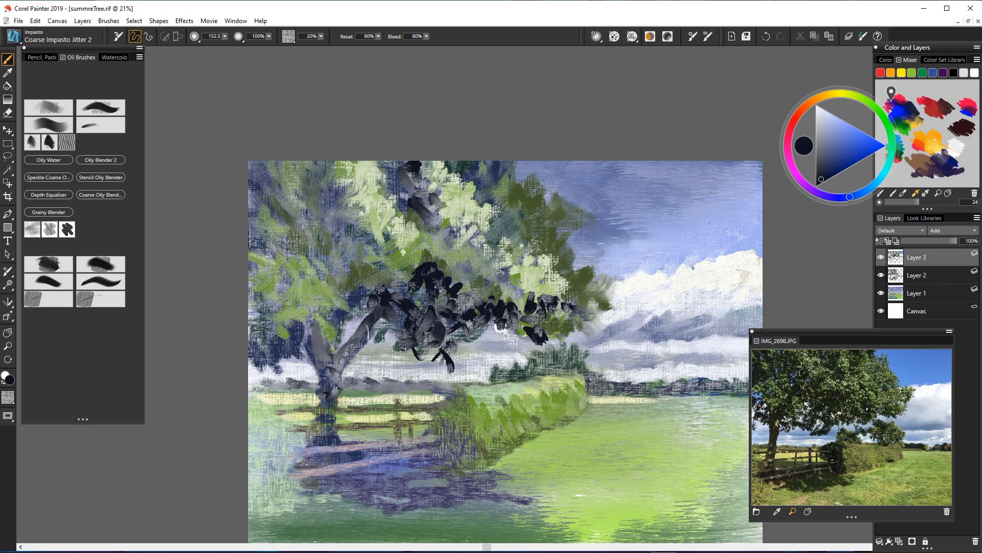
{"action": "mouse_move", "coordinate": [305, 317]}
{"action": "left_mouse_down"}
{"action": "mouse_move", "coordinate": [312, 329]}
{"action": "mouse_move", "coordinate": [296, 340]}
{"action": "mouse_move", "coordinate": [319, 347]}
{"action": "mouse_move", "coordinate": [306, 312]}
{"action": "mouse_move", "coordinate": [319, 338]}
{"action": "left_mouse_up"}
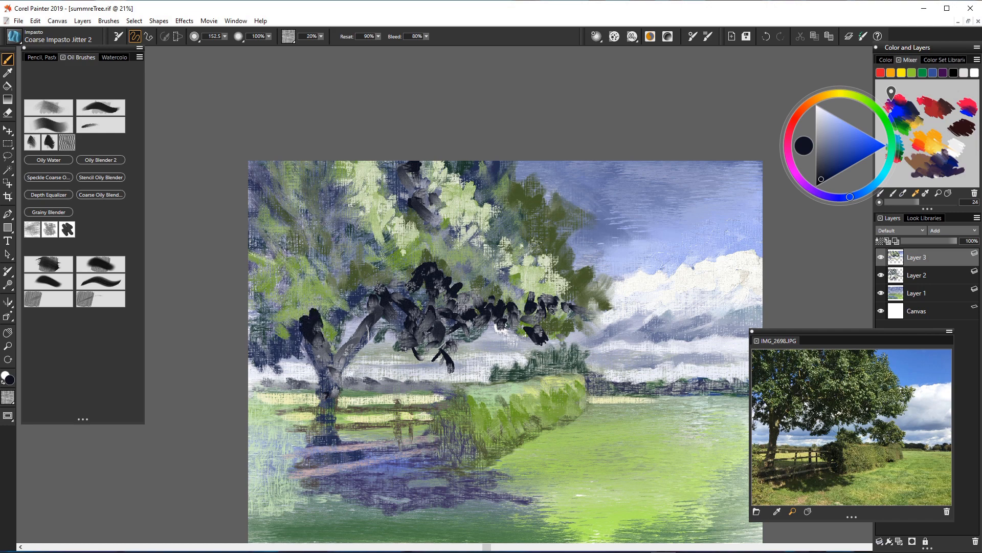
{"action": "mouse_move", "coordinate": [290, 305]}
{"action": "left_mouse_down"}
{"action": "mouse_move", "coordinate": [303, 323]}
{"action": "mouse_move", "coordinate": [293, 306]}
{"action": "left_mouse_up"}
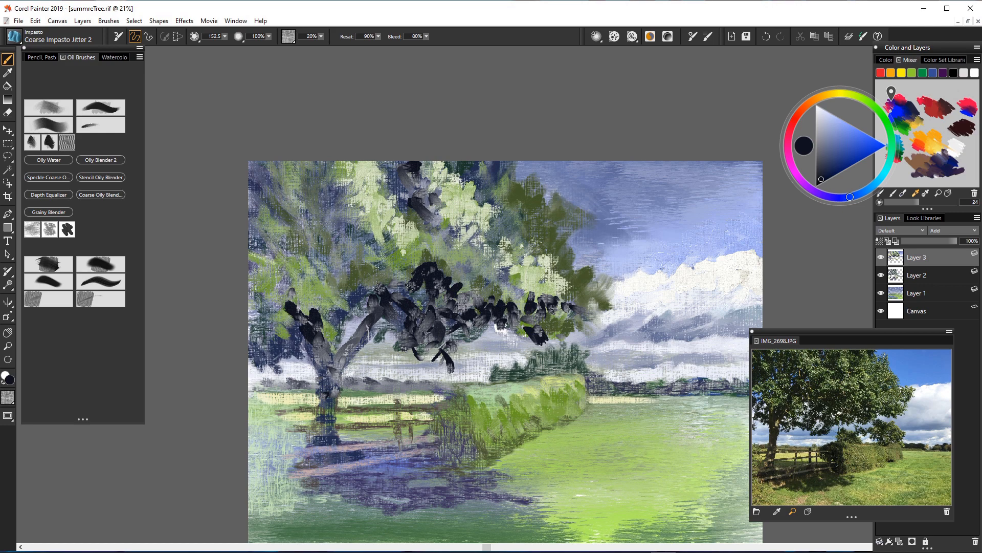
{"action": "mouse_move", "coordinate": [292, 325]}
{"action": "left_mouse_down"}
{"action": "mouse_move", "coordinate": [269, 361]}
{"action": "mouse_move", "coordinate": [302, 373]}
{"action": "left_mouse_up"}
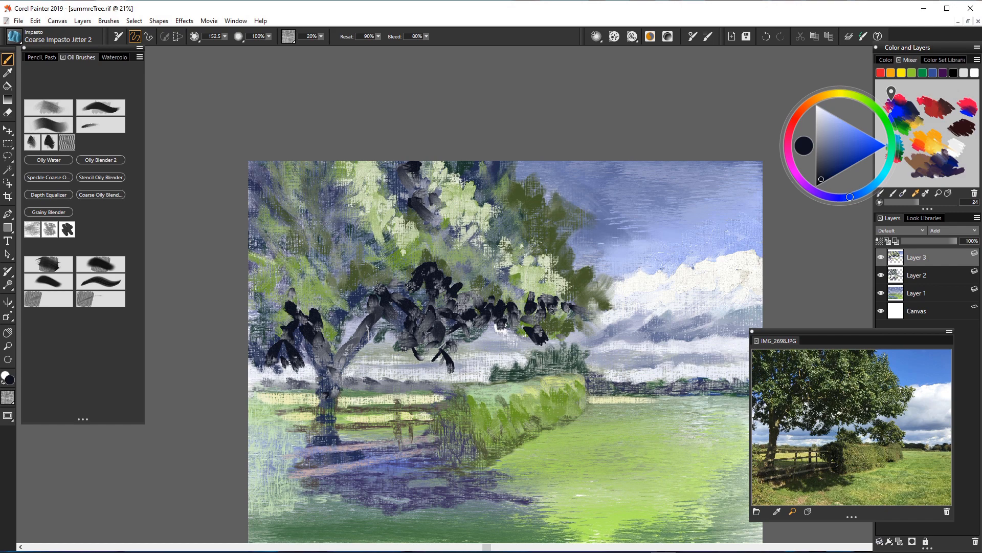
Step: Choose a dark olive green and dab leaves over the near-black shadows in the lower middle and lower left foliage
{"action": "left_click", "coordinate": [880, 113]}
{"action": "left_click_drag", "start_coordinate": [835, 158], "coordinate": [836, 169]}
{"action": "left_click_drag", "start_coordinate": [880, 113], "coordinate": [858, 97]}
{"action": "left_click_drag", "start_coordinate": [838, 169], "coordinate": [836, 167]}
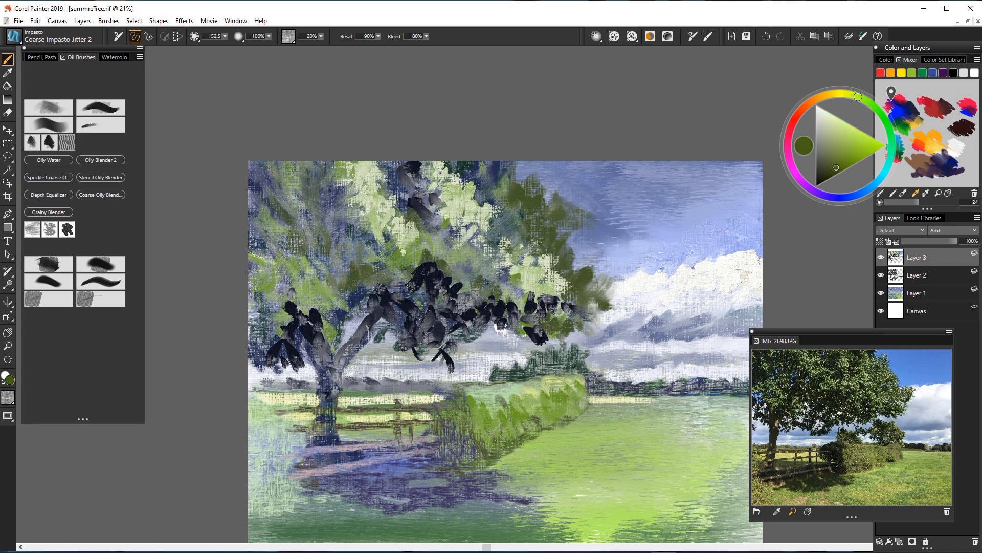
{"action": "left_click_drag", "start_coordinate": [425, 282], "coordinate": [413, 301]}
{"action": "mouse_move", "coordinate": [429, 304]}
{"action": "left_mouse_down"}
{"action": "mouse_move", "coordinate": [451, 316]}
{"action": "mouse_move", "coordinate": [437, 312]}
{"action": "mouse_move", "coordinate": [453, 302]}
{"action": "mouse_move", "coordinate": [461, 323]}
{"action": "mouse_move", "coordinate": [428, 341]}
{"action": "mouse_move", "coordinate": [446, 324]}
{"action": "mouse_move", "coordinate": [442, 333]}
{"action": "mouse_move", "coordinate": [409, 324]}
{"action": "mouse_move", "coordinate": [438, 333]}
{"action": "mouse_move", "coordinate": [403, 323]}
{"action": "mouse_move", "coordinate": [397, 351]}
{"action": "mouse_move", "coordinate": [404, 336]}
{"action": "left_mouse_up"}
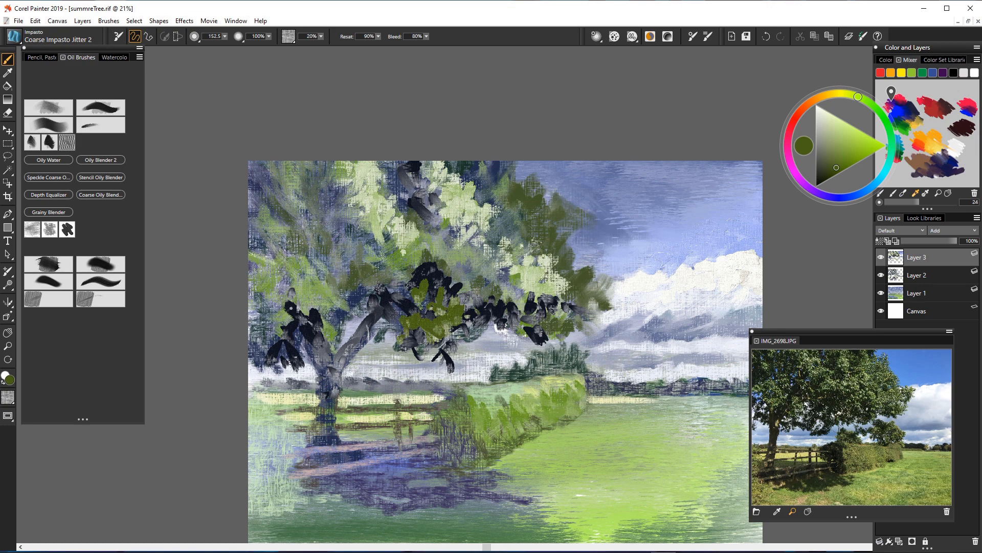
{"action": "mouse_move", "coordinate": [289, 312]}
{"action": "left_mouse_down"}
{"action": "mouse_move", "coordinate": [291, 289]}
{"action": "mouse_move", "coordinate": [297, 313]}
{"action": "mouse_move", "coordinate": [279, 305]}
{"action": "mouse_move", "coordinate": [276, 327]}
{"action": "mouse_move", "coordinate": [290, 341]}
{"action": "mouse_move", "coordinate": [284, 334]}
{"action": "mouse_move", "coordinate": [272, 355]}
{"action": "mouse_move", "coordinate": [256, 335]}
{"action": "left_mouse_up"}
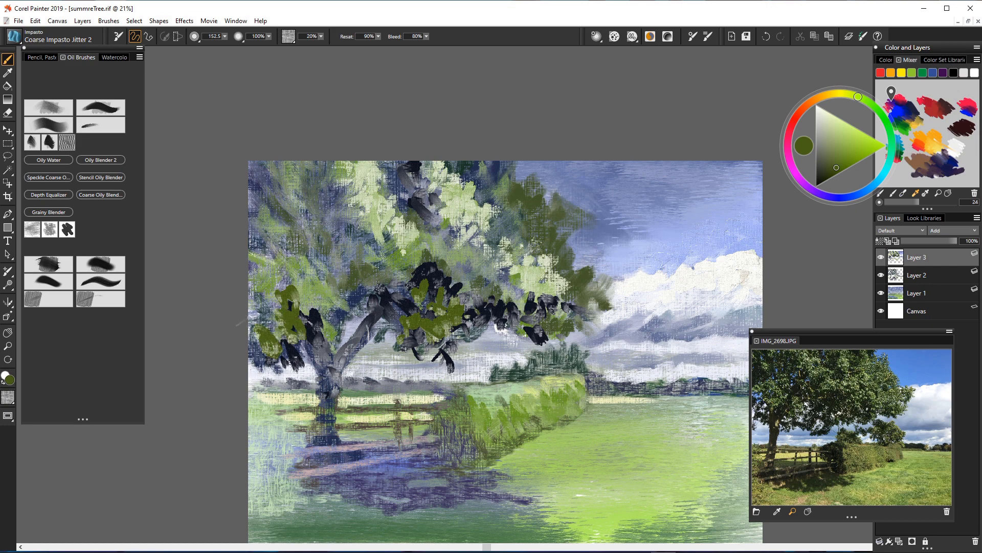
Step: Add dark olive green leaf dabs in the middle of the crown above the main branch
{"action": "mouse_move", "coordinate": [356, 269]}
{"action": "left_mouse_down"}
{"action": "mouse_move", "coordinate": [365, 248]}
{"action": "mouse_move", "coordinate": [381, 247]}
{"action": "mouse_move", "coordinate": [383, 235]}
{"action": "mouse_move", "coordinate": [388, 245]}
{"action": "left_mouse_up"}
{"action": "left_click_drag", "start_coordinate": [404, 279], "coordinate": [430, 248]}
{"action": "mouse_move", "coordinate": [413, 269]}
{"action": "left_mouse_down"}
{"action": "mouse_move", "coordinate": [433, 257]}
{"action": "mouse_move", "coordinate": [406, 245]}
{"action": "left_mouse_up"}
{"action": "left_click_drag", "start_coordinate": [409, 286], "coordinate": [407, 250]}
{"action": "mouse_move", "coordinate": [409, 294]}
{"action": "left_mouse_down"}
{"action": "mouse_move", "coordinate": [408, 267]}
{"action": "mouse_move", "coordinate": [430, 281]}
{"action": "left_mouse_up"}
{"action": "left_click_drag", "start_coordinate": [403, 296], "coordinate": [417, 278]}
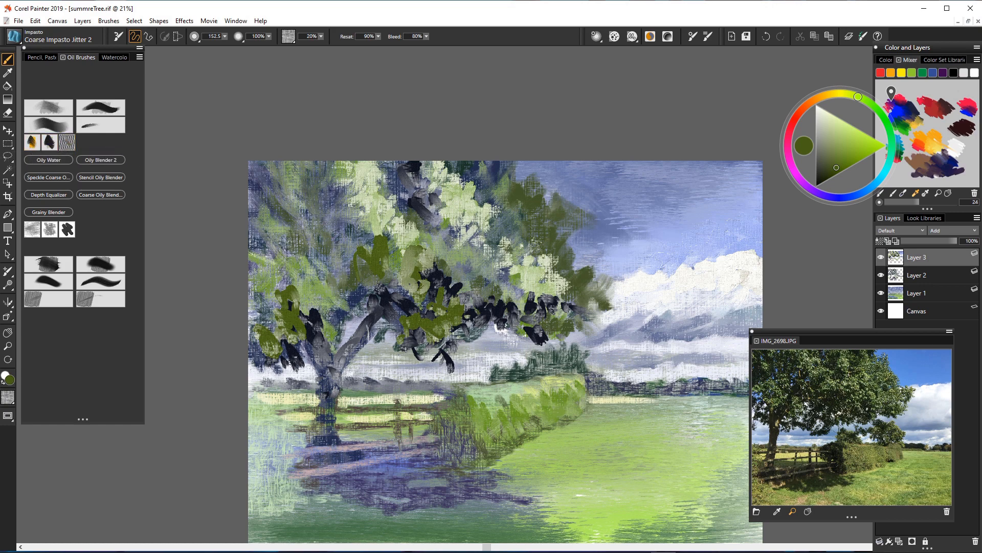
Step: Switch to the Real Oils Short brush and dab dark olive green into the upper left and middle of the crown
{"action": "left_click", "coordinate": [31, 142]}
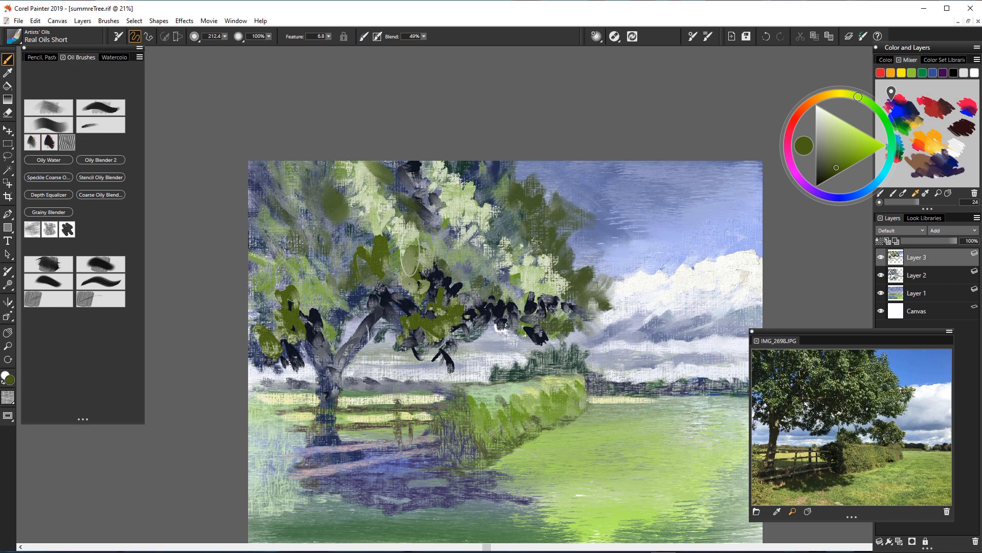
Step: Switch to the Real Oils Filbert brush, test olive-green strokes at the top of the tree crown, and undo them
{"action": "left_click", "coordinate": [336, 203]}
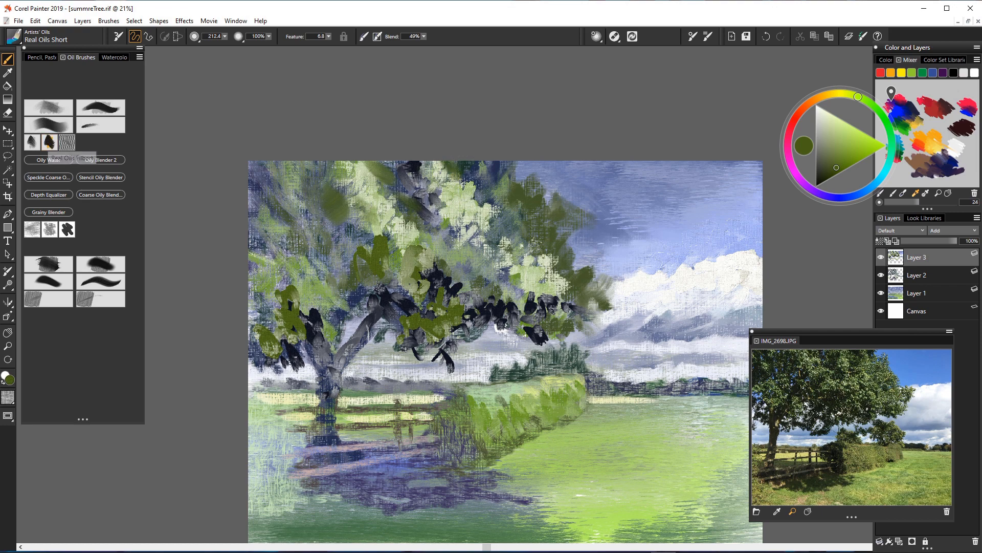
{"action": "left_click", "coordinate": [49, 142]}
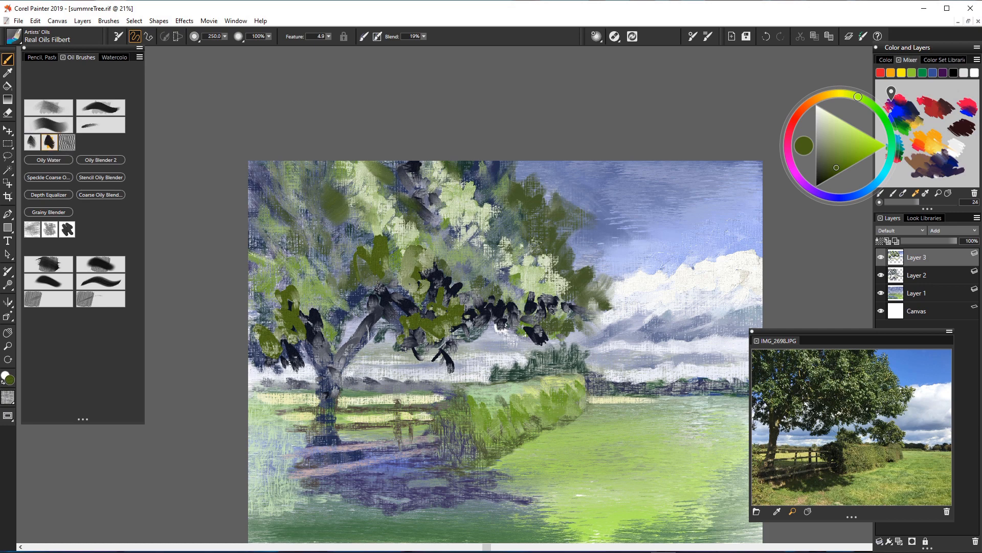
{"action": "left_click_drag", "start_coordinate": [471, 169], "coordinate": [488, 186]}
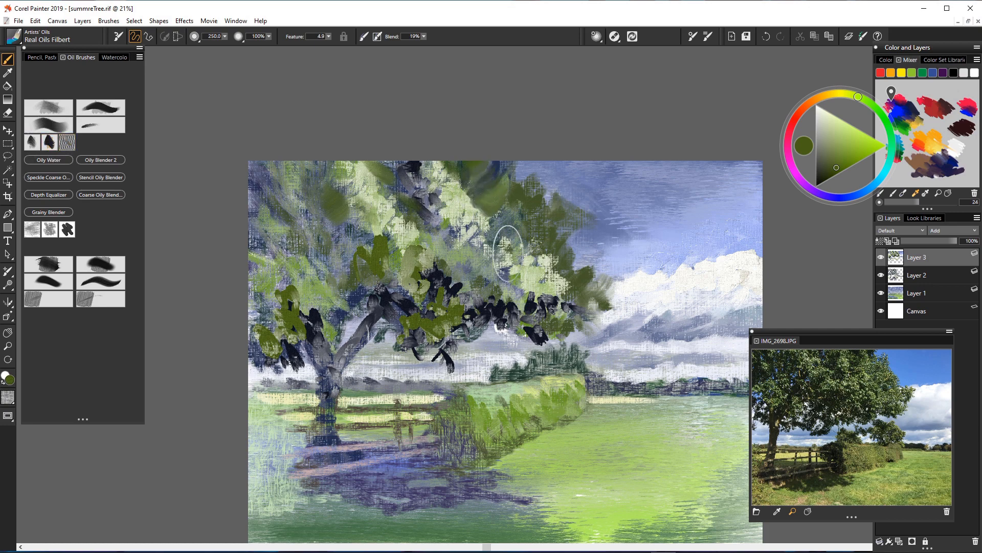
{"action": "left_click", "coordinate": [225, 36]}
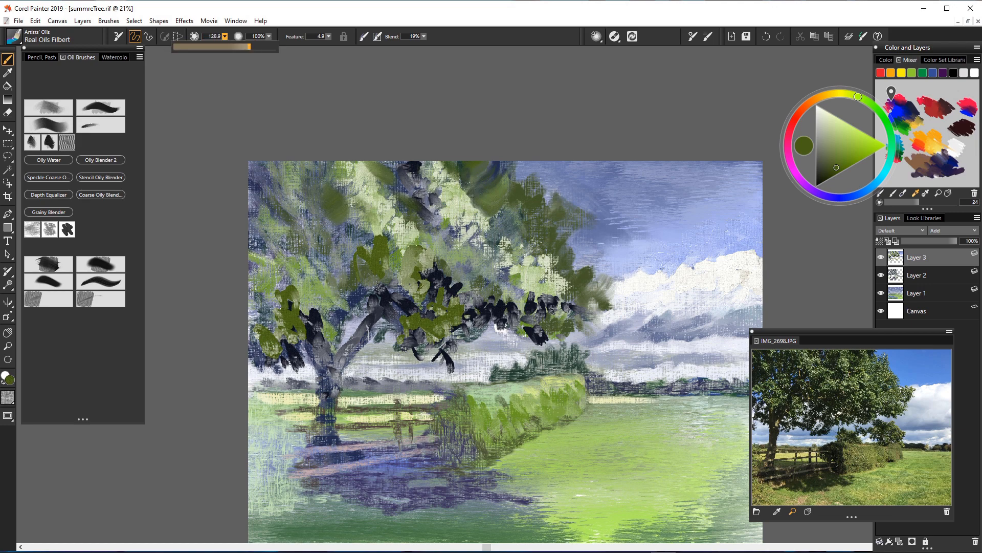
{"action": "left_click_drag", "start_coordinate": [251, 46], "coordinate": [219, 46]}
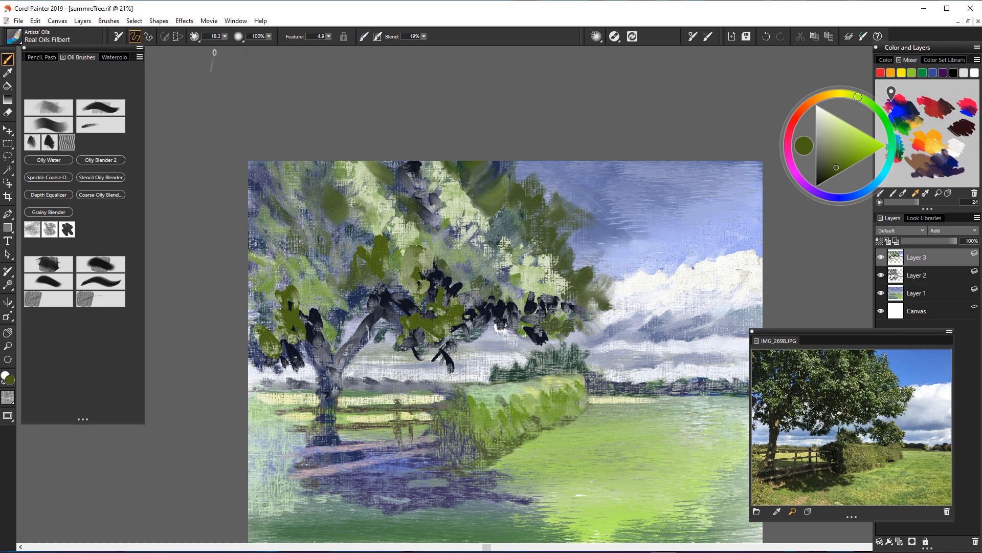
{"action": "key", "text": "ctrl+z"}
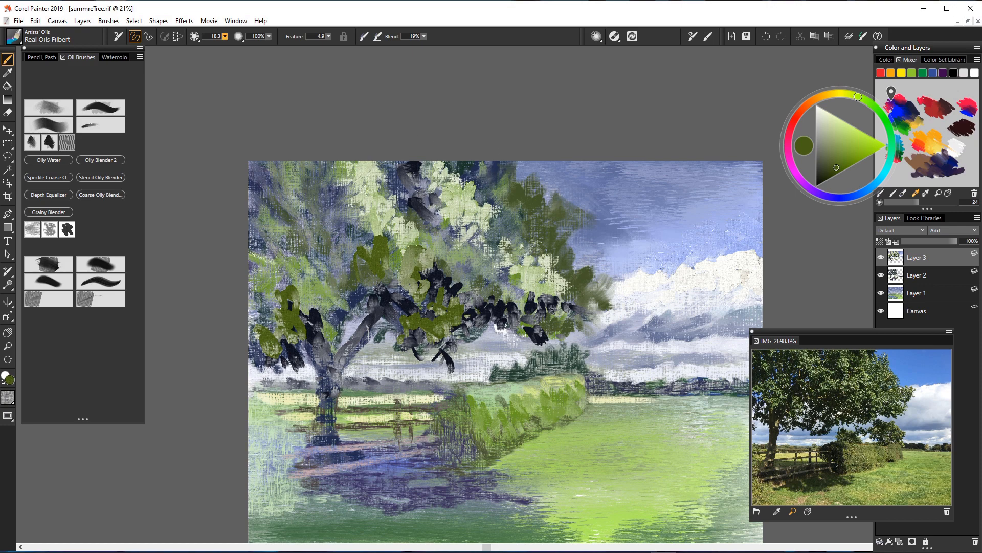
Step: Set the brush size to 89.6 and paint olive-green foliage dabs on the crown's upper right edge
{"action": "left_click", "coordinate": [224, 37]}
{"action": "left_click_drag", "start_coordinate": [220, 47], "coordinate": [244, 47]}
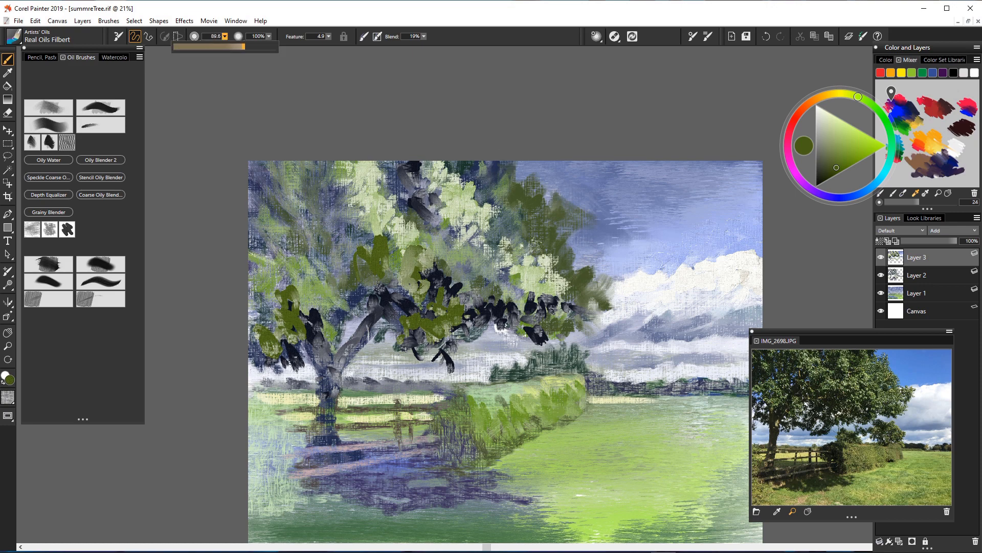
{"action": "mouse_move", "coordinate": [498, 178]}
{"action": "left_mouse_down"}
{"action": "mouse_move", "coordinate": [530, 204]}
{"action": "mouse_move", "coordinate": [510, 205]}
{"action": "left_mouse_up"}
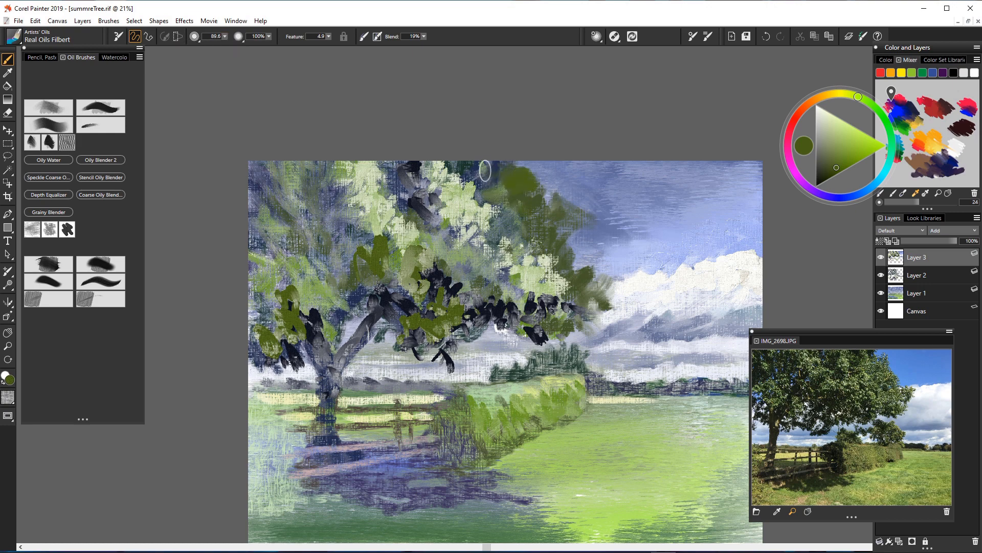
Step: Sample the dark green at the top of the crown and paint it beside the pale highlights in the upper foliage
{"action": "left_click", "coordinate": [463, 172], "text": "alt"}
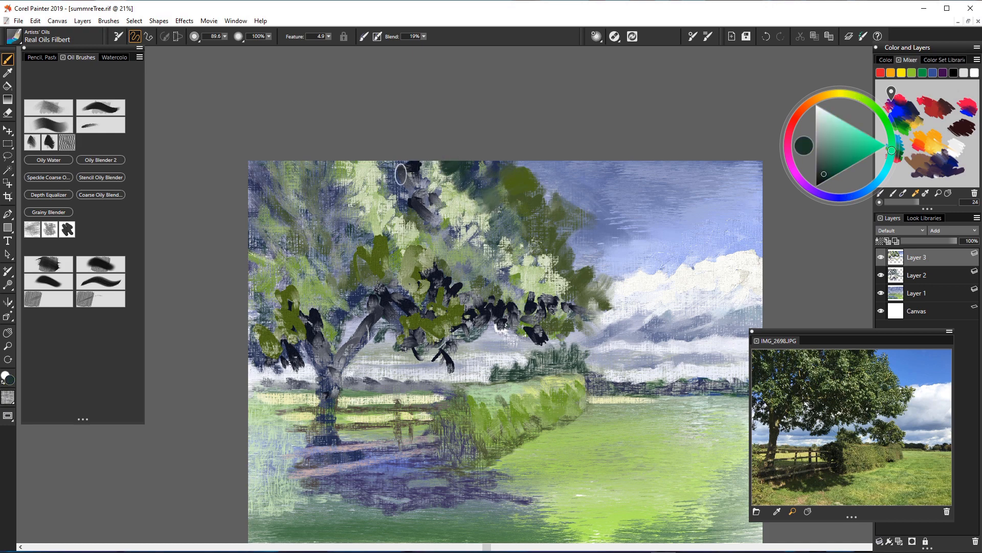
{"action": "scroll", "coordinate": [444, 180], "scroll_direction": "up", "scroll_amount": 5}
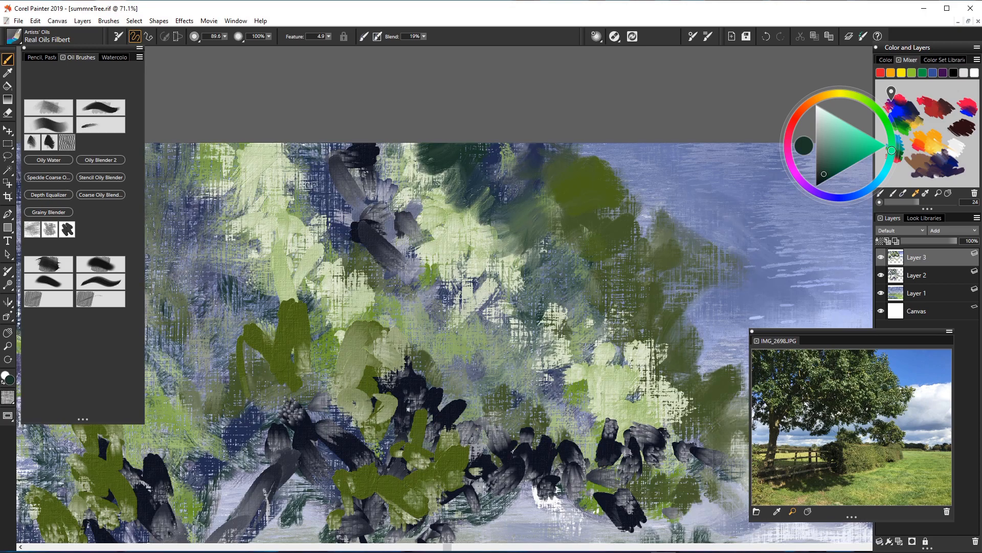
{"action": "scroll", "coordinate": [444, 323], "scroll_direction": "down", "scroll_amount": 1}
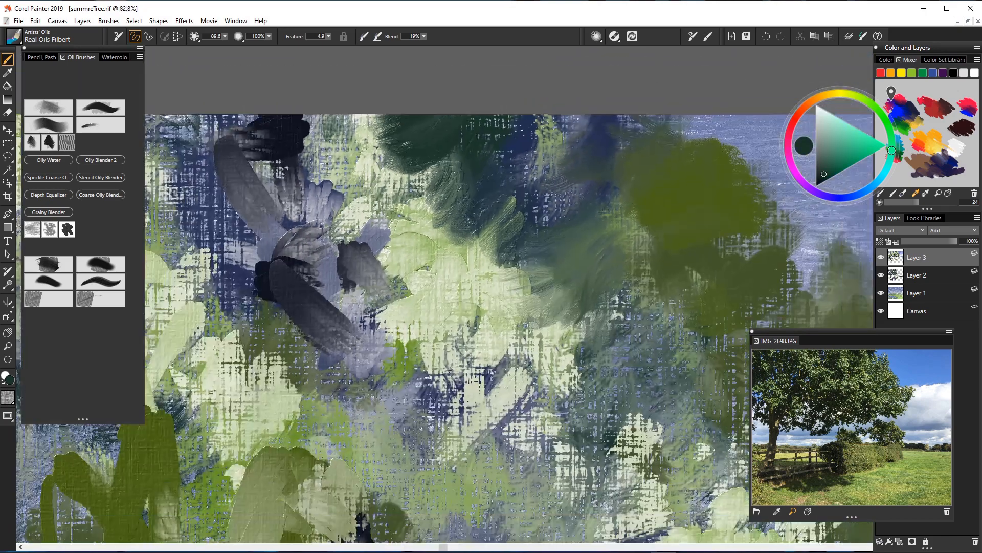
{"action": "scroll", "coordinate": [473, 324], "scroll_direction": "up", "scroll_amount": 3}
{"action": "scroll", "coordinate": [474, 324], "scroll_direction": "down", "scroll_amount": 2}
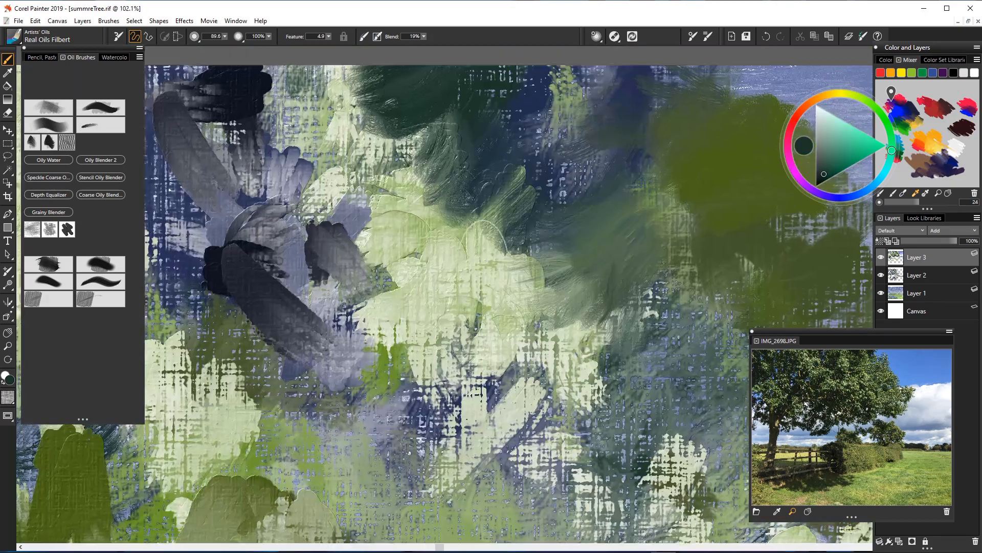
{"action": "scroll", "coordinate": [473, 324], "scroll_direction": "up", "scroll_amount": 3}
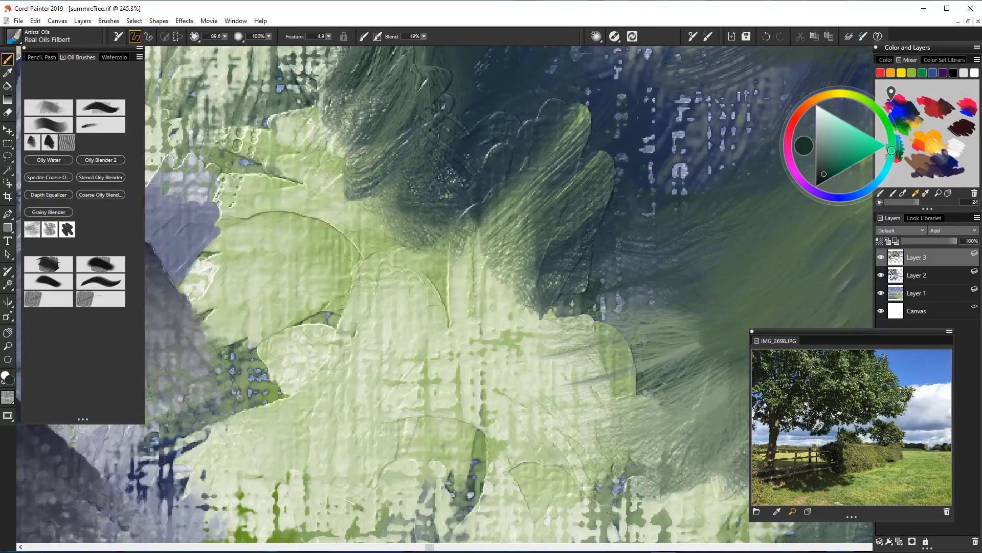
{"action": "mouse_move", "coordinate": [609, 215]}
{"action": "left_mouse_down"}
{"action": "mouse_move", "coordinate": [587, 180]}
{"action": "mouse_move", "coordinate": [570, 189]}
{"action": "mouse_move", "coordinate": [664, 241]}
{"action": "mouse_move", "coordinate": [668, 210]}
{"action": "mouse_move", "coordinate": [590, 173]}
{"action": "left_mouse_up"}
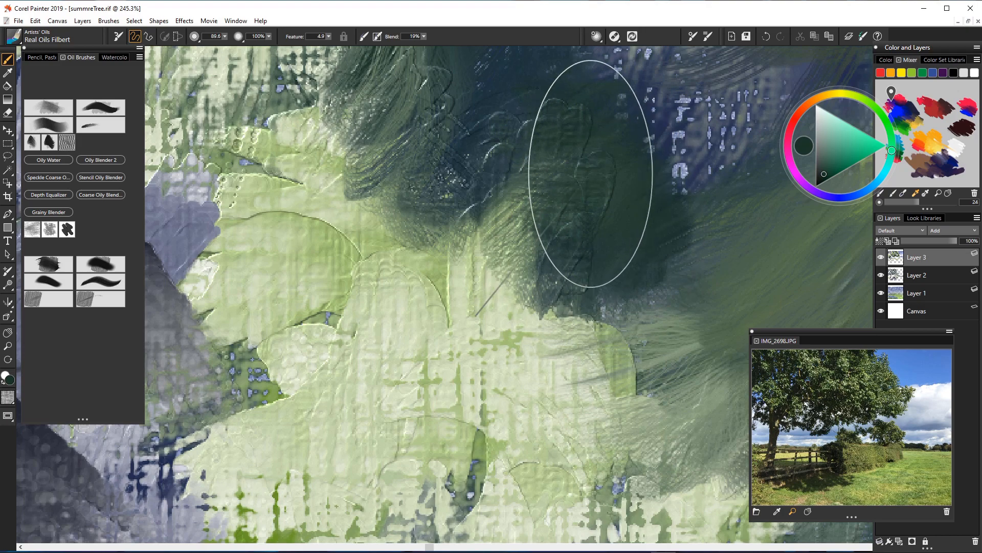
Step: Paint dark green foliage strokes over the right side of the crown and along its lower branches
{"action": "scroll", "coordinate": [449, 272], "scroll_direction": "down", "scroll_amount": 8}
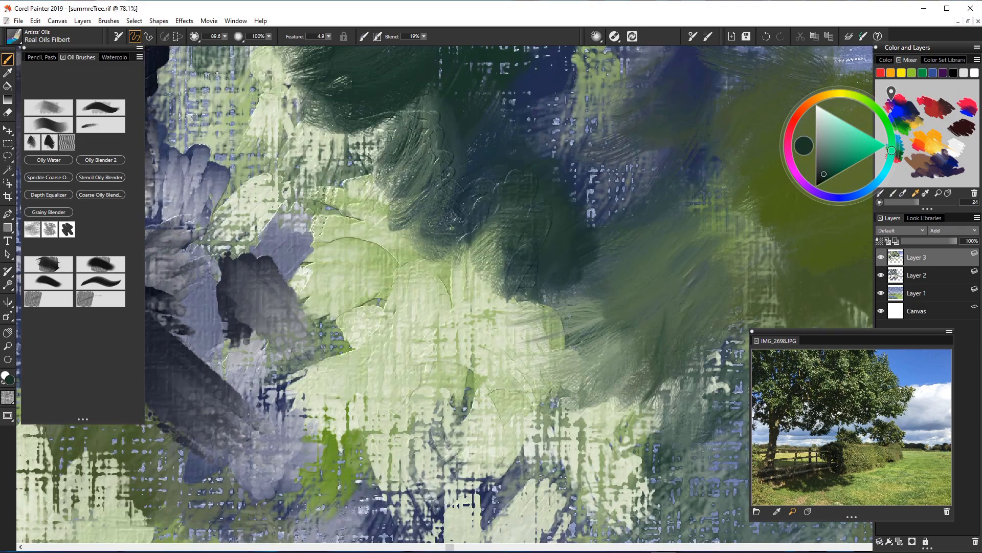
{"action": "scroll", "coordinate": [449, 272], "scroll_direction": "up", "scroll_amount": 2}
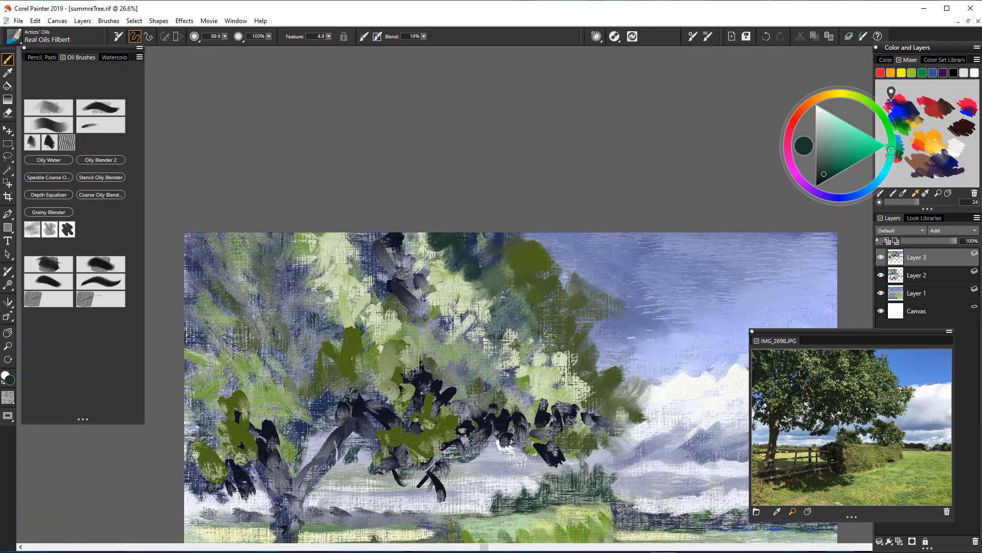
{"action": "scroll", "coordinate": [522, 302], "scroll_direction": "down", "scroll_amount": 2}
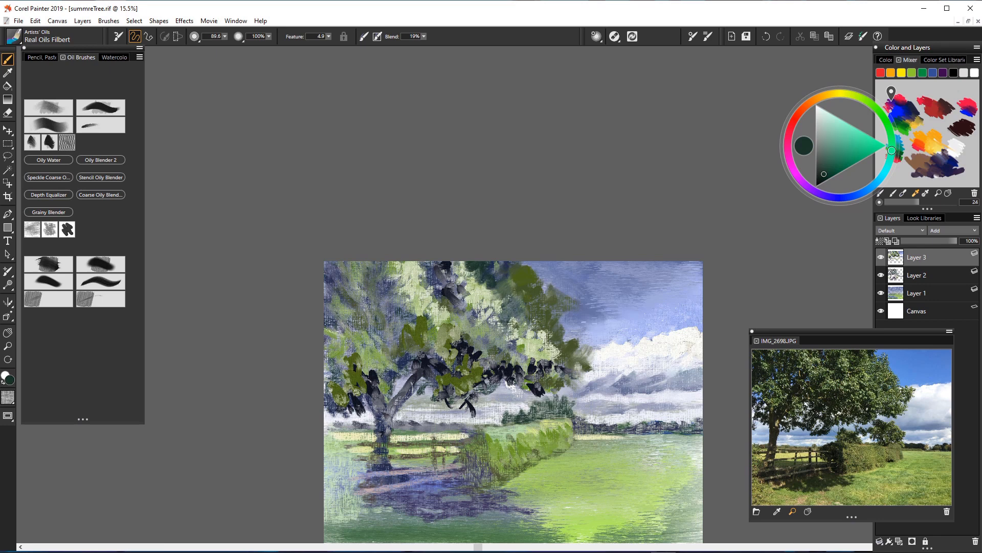
{"action": "mouse_move", "coordinate": [504, 302]}
{"action": "left_mouse_down"}
{"action": "mouse_move", "coordinate": [531, 340]}
{"action": "mouse_move", "coordinate": [547, 338]}
{"action": "left_mouse_up"}
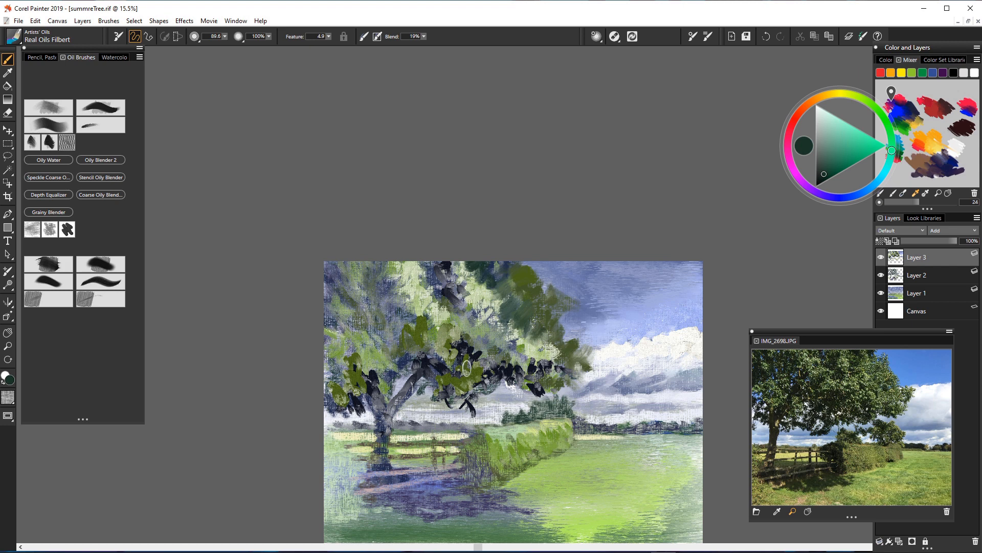
{"action": "mouse_move", "coordinate": [466, 367]}
{"action": "left_mouse_down"}
{"action": "mouse_move", "coordinate": [496, 349]}
{"action": "mouse_move", "coordinate": [529, 385]}
{"action": "mouse_move", "coordinate": [543, 371]}
{"action": "left_mouse_up"}
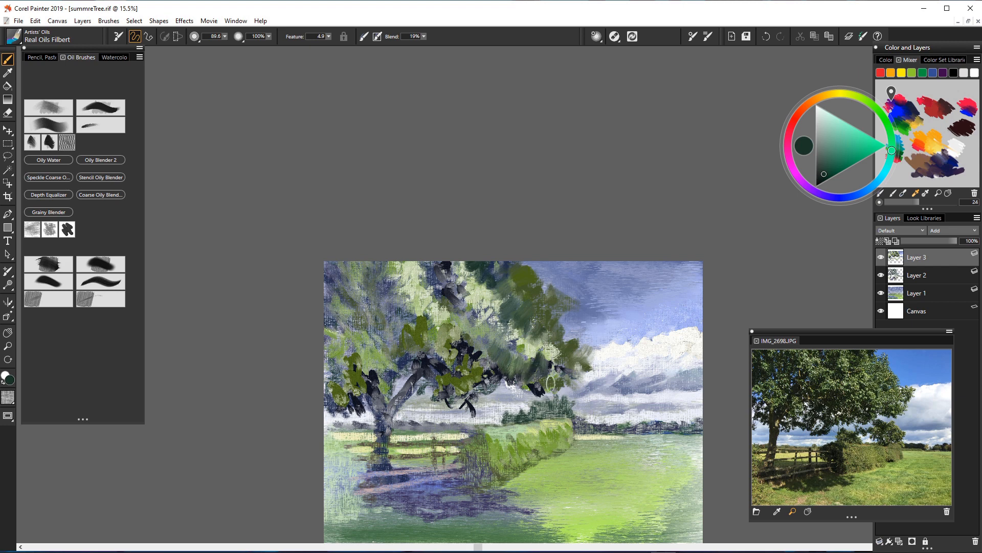
Step: Sample the blue-black of the branches, darken the limbs and trunk with it, and undo the last stroke at the trunk base
{"action": "left_click", "coordinate": [485, 371], "text": "alt"}
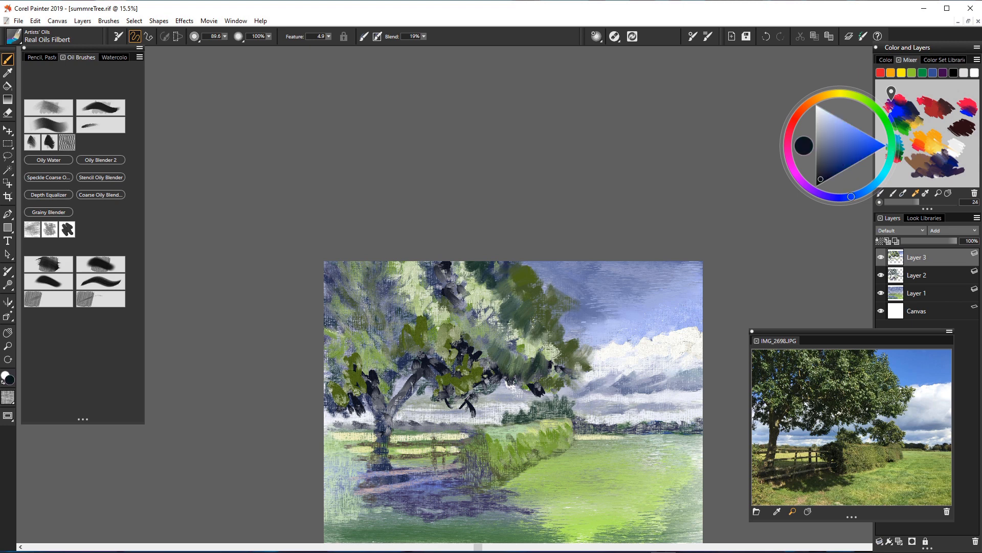
{"action": "mouse_move", "coordinate": [477, 364]}
{"action": "left_mouse_down"}
{"action": "mouse_move", "coordinate": [485, 367]}
{"action": "mouse_move", "coordinate": [463, 351]}
{"action": "mouse_move", "coordinate": [487, 358]}
{"action": "mouse_move", "coordinate": [460, 339]}
{"action": "left_mouse_up"}
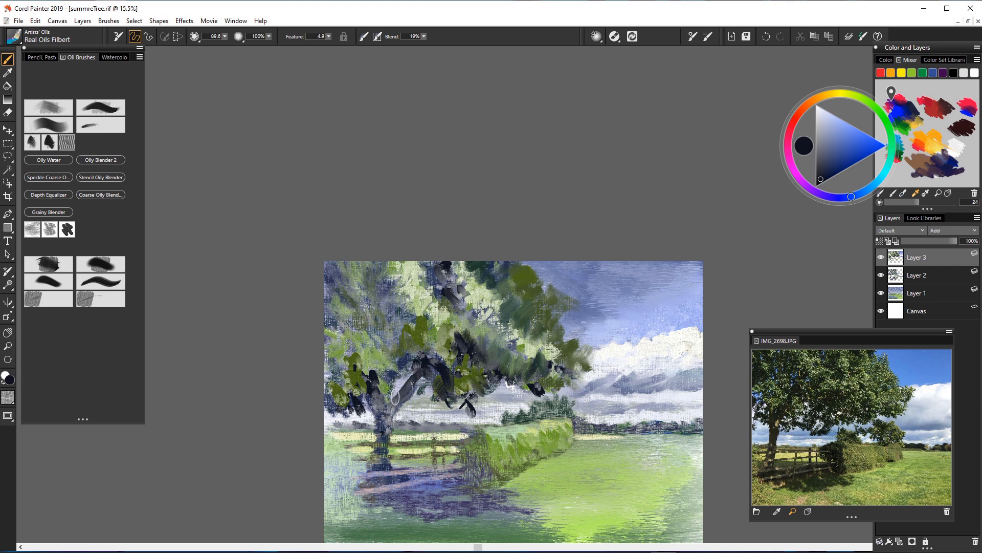
{"action": "mouse_move", "coordinate": [375, 407]}
{"action": "left_mouse_down"}
{"action": "mouse_move", "coordinate": [374, 392]}
{"action": "mouse_move", "coordinate": [384, 458]}
{"action": "left_mouse_up"}
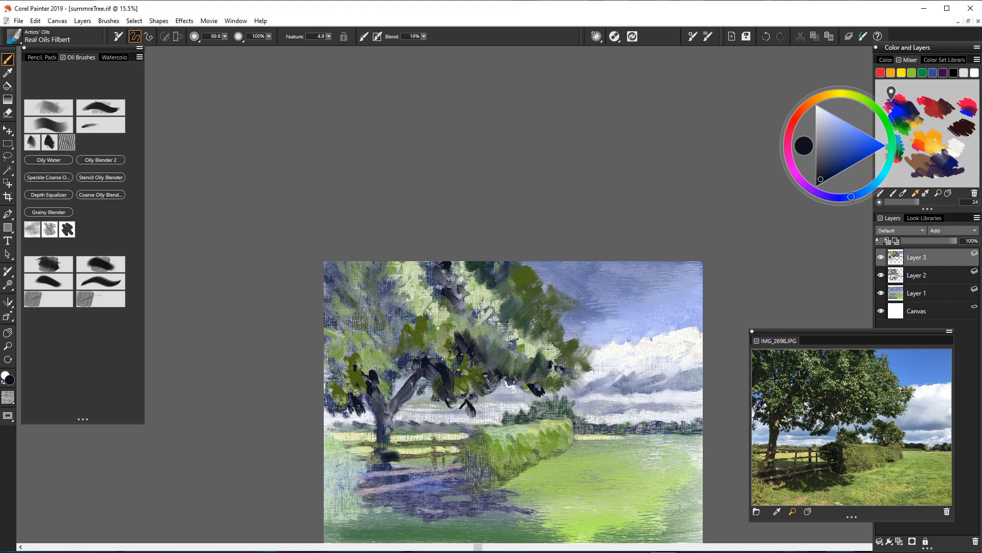
{"action": "key", "text": "ctrl+z"}
Step: Paint blue-black shadow strokes through the left and upper foliage out to the canvas edge
{"action": "mouse_move", "coordinate": [393, 330]}
{"action": "left_mouse_down"}
{"action": "mouse_move", "coordinate": [405, 313]}
{"action": "mouse_move", "coordinate": [421, 326]}
{"action": "mouse_move", "coordinate": [396, 348]}
{"action": "mouse_move", "coordinate": [383, 340]}
{"action": "mouse_move", "coordinate": [383, 358]}
{"action": "mouse_move", "coordinate": [374, 348]}
{"action": "left_mouse_up"}
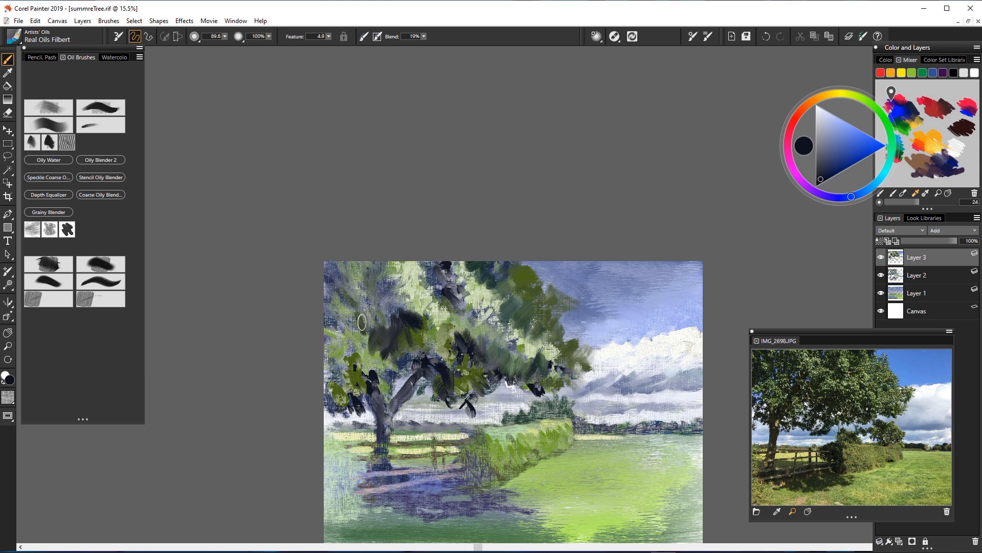
{"action": "mouse_move", "coordinate": [352, 298]}
{"action": "left_mouse_down"}
{"action": "mouse_move", "coordinate": [363, 324]}
{"action": "mouse_move", "coordinate": [351, 332]}
{"action": "mouse_move", "coordinate": [364, 323]}
{"action": "left_mouse_up"}
{"action": "mouse_move", "coordinate": [380, 289]}
{"action": "left_mouse_down"}
{"action": "mouse_move", "coordinate": [368, 313]}
{"action": "mouse_move", "coordinate": [379, 324]}
{"action": "left_mouse_up"}
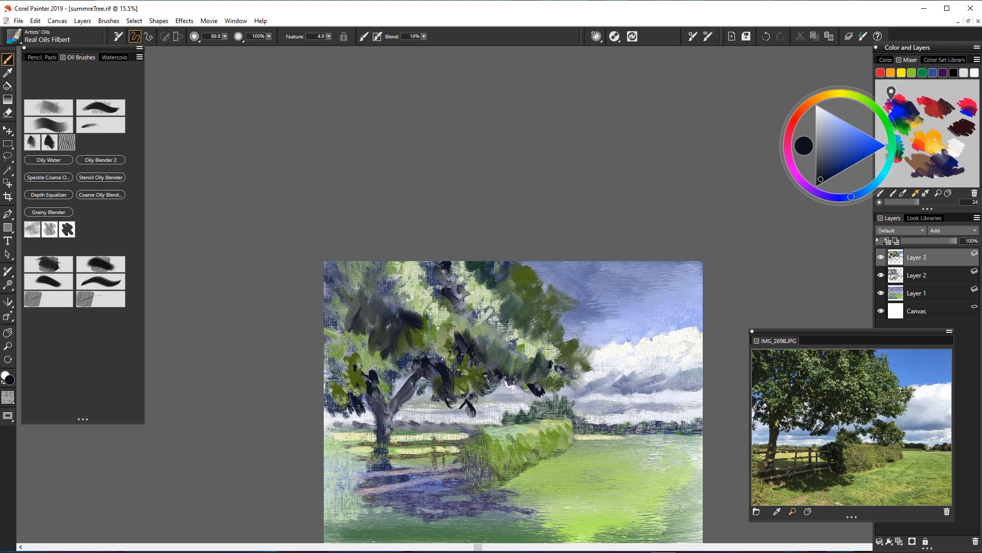
{"action": "left_click_drag", "start_coordinate": [407, 286], "coordinate": [401, 313]}
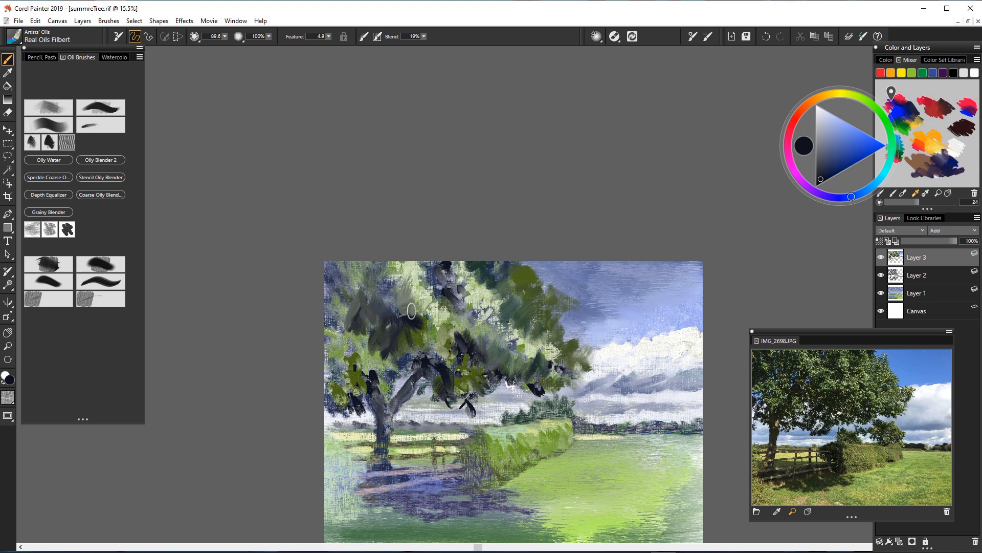
{"action": "mouse_move", "coordinate": [378, 284]}
{"action": "left_mouse_down"}
{"action": "mouse_move", "coordinate": [409, 280]}
{"action": "mouse_move", "coordinate": [377, 263]}
{"action": "mouse_move", "coordinate": [374, 282]}
{"action": "mouse_move", "coordinate": [403, 324]}
{"action": "mouse_move", "coordinate": [382, 296]}
{"action": "left_mouse_up"}
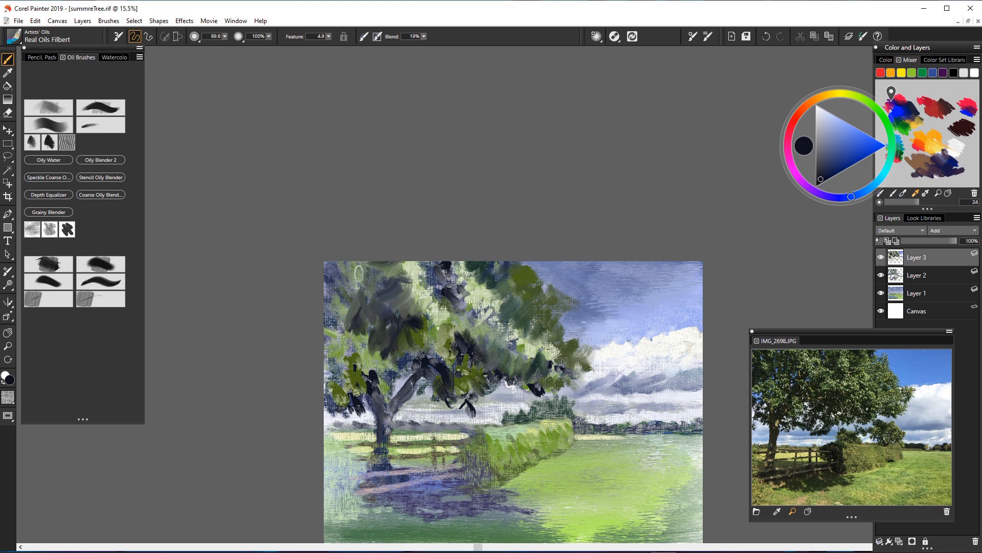
{"action": "mouse_move", "coordinate": [430, 284]}
{"action": "left_mouse_down"}
{"action": "mouse_move", "coordinate": [425, 293]}
{"action": "mouse_move", "coordinate": [429, 267]}
{"action": "left_mouse_up"}
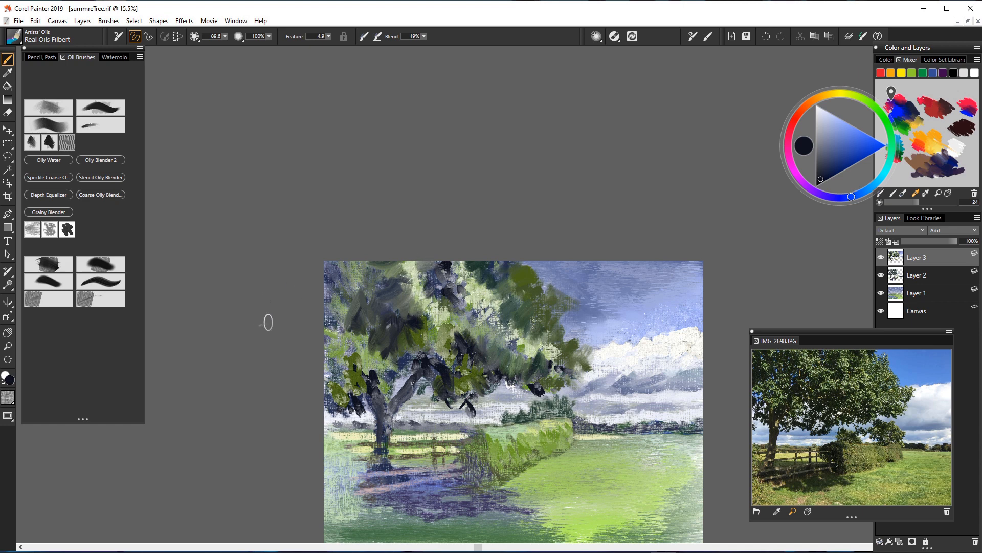
{"action": "mouse_move", "coordinate": [323, 273]}
{"action": "left_mouse_down"}
{"action": "mouse_move", "coordinate": [342, 303]}
{"action": "mouse_move", "coordinate": [335, 333]}
{"action": "left_mouse_up"}
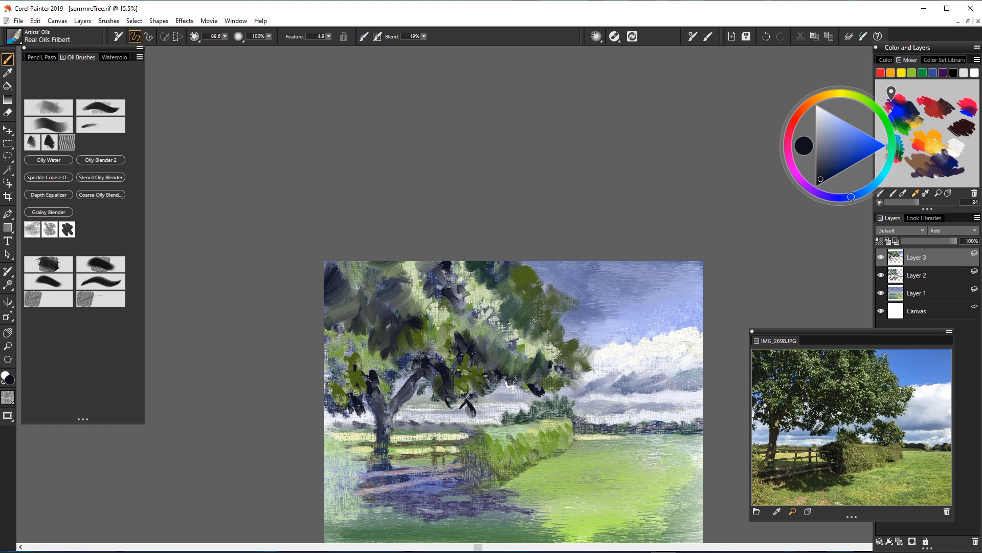
Step: Sample the light green in the upper foliage and paint leaf highlights over the dark strokes on the crown's left side
{"action": "left_click", "coordinate": [404, 284], "text": "alt"}
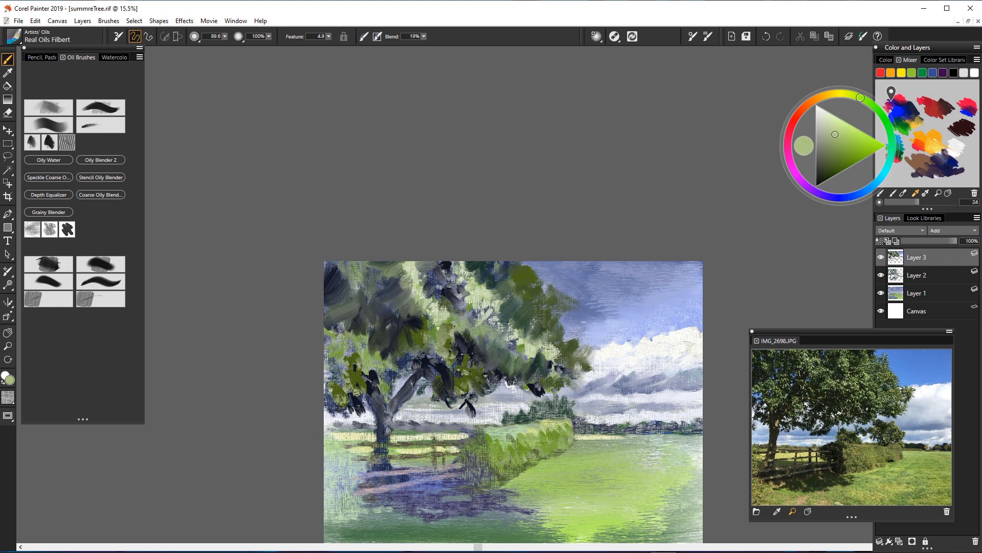
{"action": "left_click_drag", "start_coordinate": [405, 286], "coordinate": [400, 311]}
{"action": "mouse_move", "coordinate": [366, 297]}
{"action": "left_mouse_down"}
{"action": "mouse_move", "coordinate": [353, 306]}
{"action": "mouse_move", "coordinate": [358, 296]}
{"action": "mouse_move", "coordinate": [361, 311]}
{"action": "mouse_move", "coordinate": [343, 279]}
{"action": "mouse_move", "coordinate": [338, 295]}
{"action": "mouse_move", "coordinate": [368, 266]}
{"action": "mouse_move", "coordinate": [382, 297]}
{"action": "left_mouse_up"}
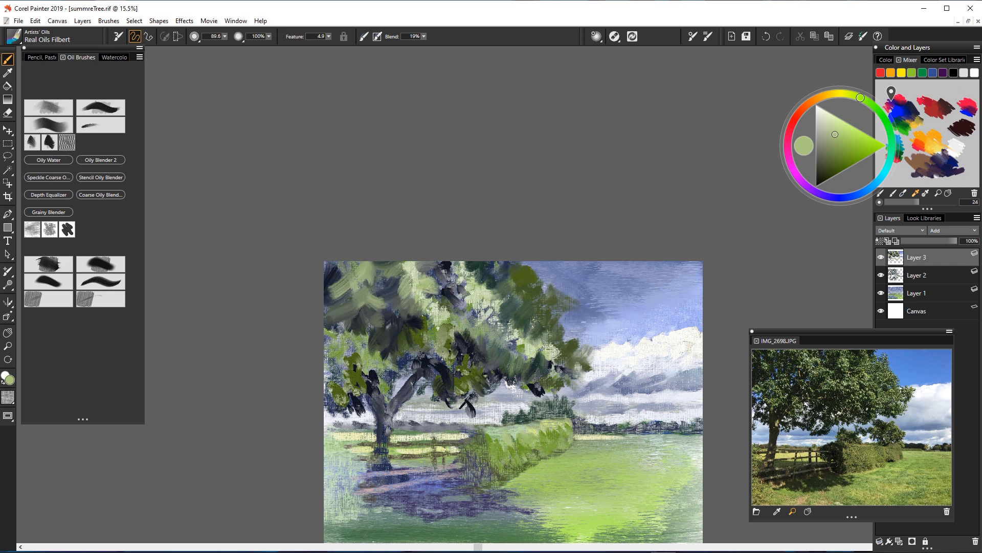
Step: Pick a pale grey-green and paint highlight strokes along the top and sunlit side of the hedge
{"action": "left_click", "coordinate": [821, 118]}
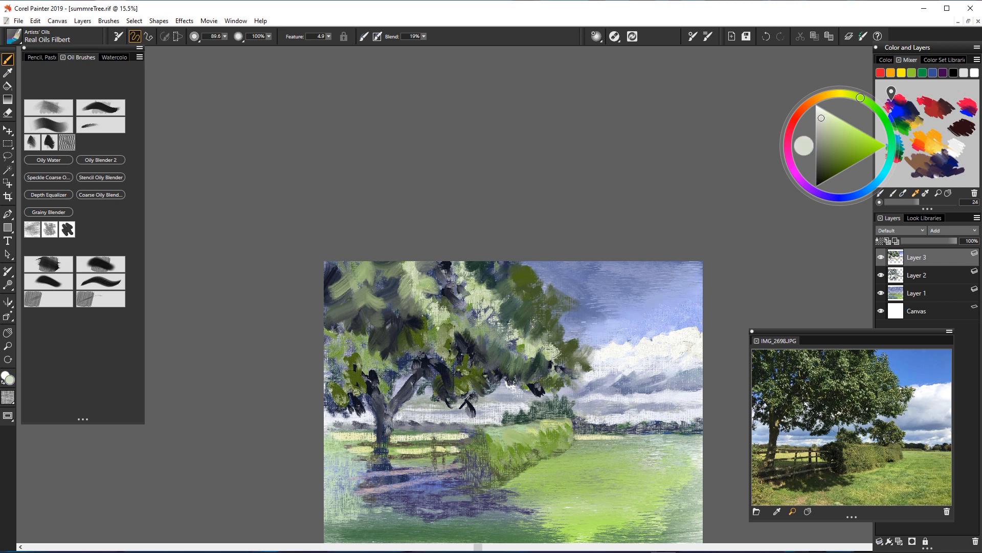
{"action": "left_click_drag", "start_coordinate": [513, 452], "coordinate": [536, 442]}
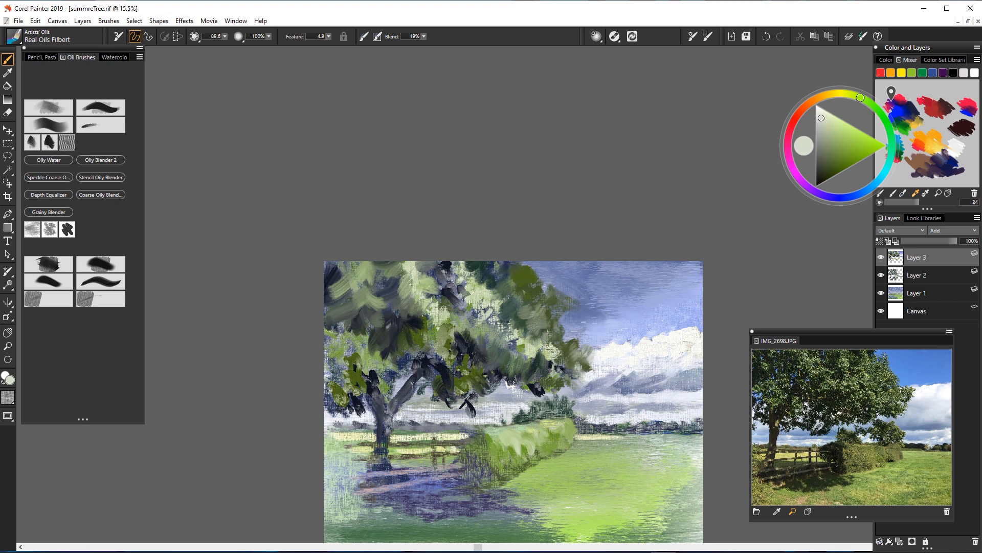
{"action": "mouse_move", "coordinate": [503, 434]}
{"action": "left_mouse_down"}
{"action": "mouse_move", "coordinate": [497, 474]}
{"action": "mouse_move", "coordinate": [515, 469]}
{"action": "left_mouse_up"}
Step: Sample the hedge's green, darken it to paint the hedge's shaded near end, and add a dark violet-blue shadow stroke at its base
{"action": "left_click", "coordinate": [483, 463], "text": "alt"}
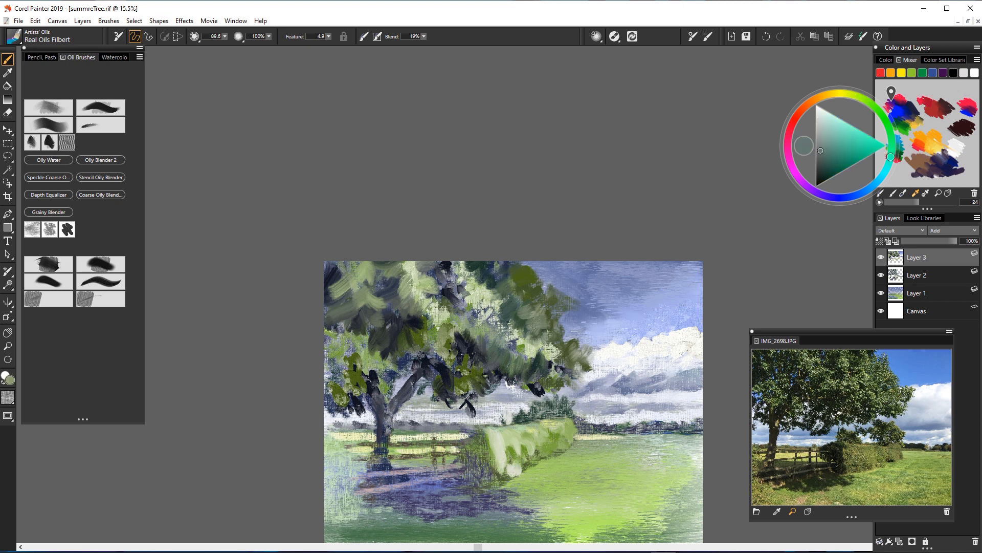
{"action": "left_click", "coordinate": [827, 171]}
{"action": "mouse_move", "coordinate": [483, 444]}
{"action": "left_mouse_down"}
{"action": "mouse_move", "coordinate": [475, 463]}
{"action": "mouse_move", "coordinate": [486, 464]}
{"action": "left_mouse_up"}
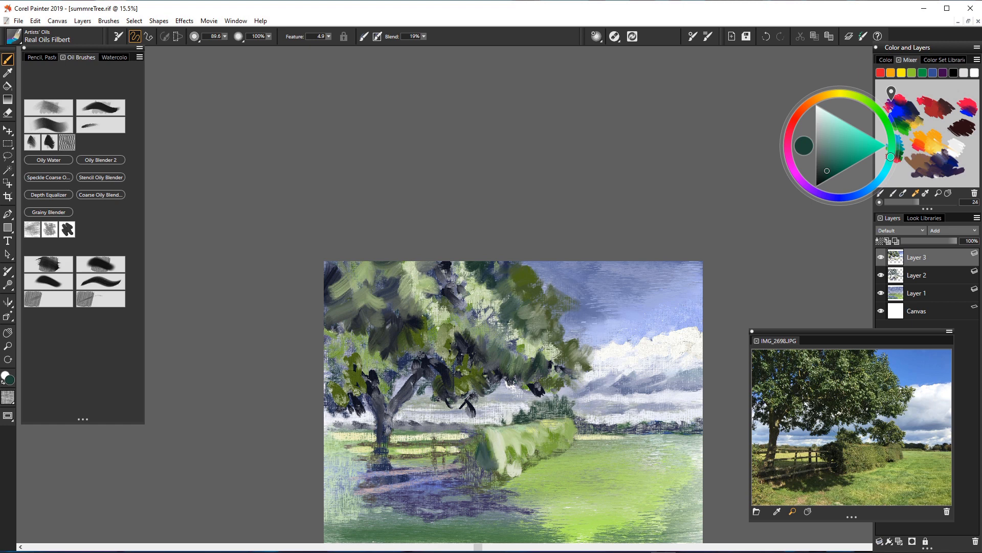
{"action": "left_click", "coordinate": [826, 196]}
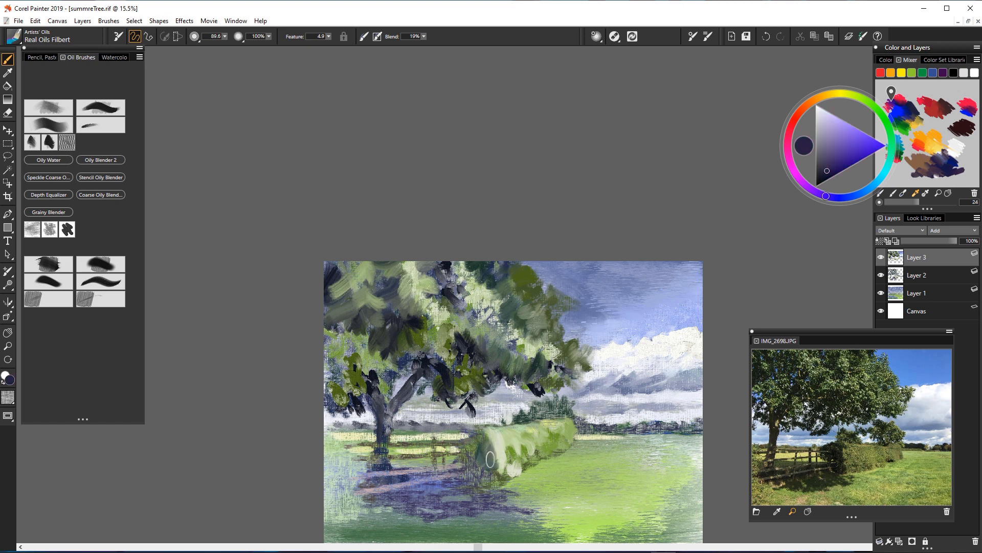
{"action": "mouse_move", "coordinate": [491, 459]}
{"action": "left_mouse_down"}
{"action": "mouse_move", "coordinate": [476, 435]}
{"action": "mouse_move", "coordinate": [498, 494]}
{"action": "mouse_move", "coordinate": [463, 491]}
{"action": "mouse_move", "coordinate": [471, 473]}
{"action": "mouse_move", "coordinate": [481, 481]}
{"action": "left_mouse_up"}
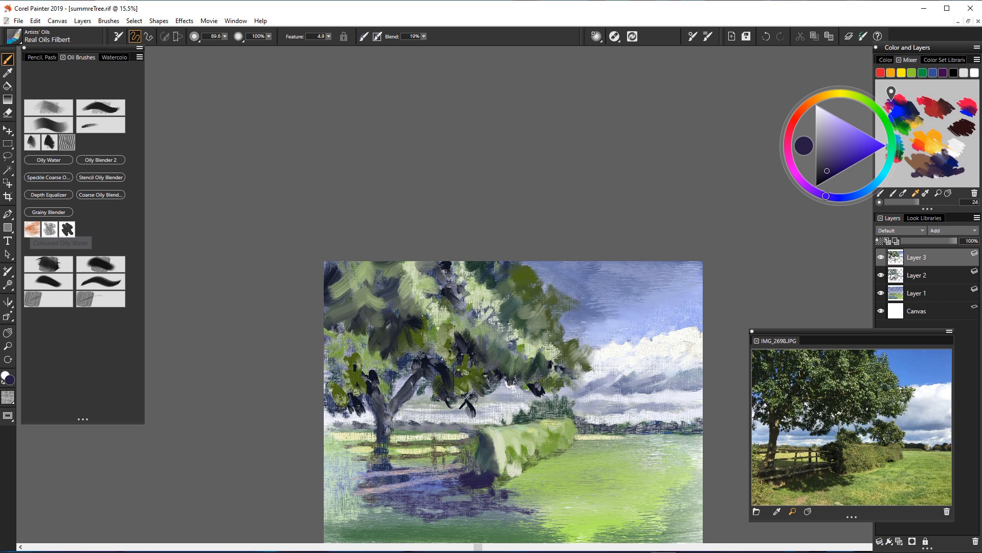
Step: Switch to the Grainy Thick And Wet brush, try a dark dab on the hedge, and undo it
{"action": "left_click", "coordinate": [32, 229]}
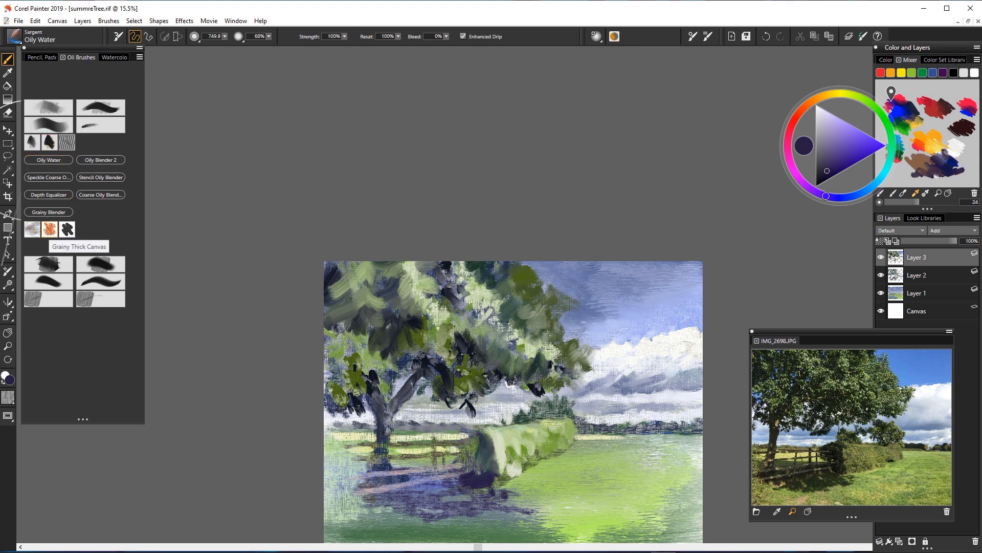
{"action": "left_click", "coordinate": [49, 228]}
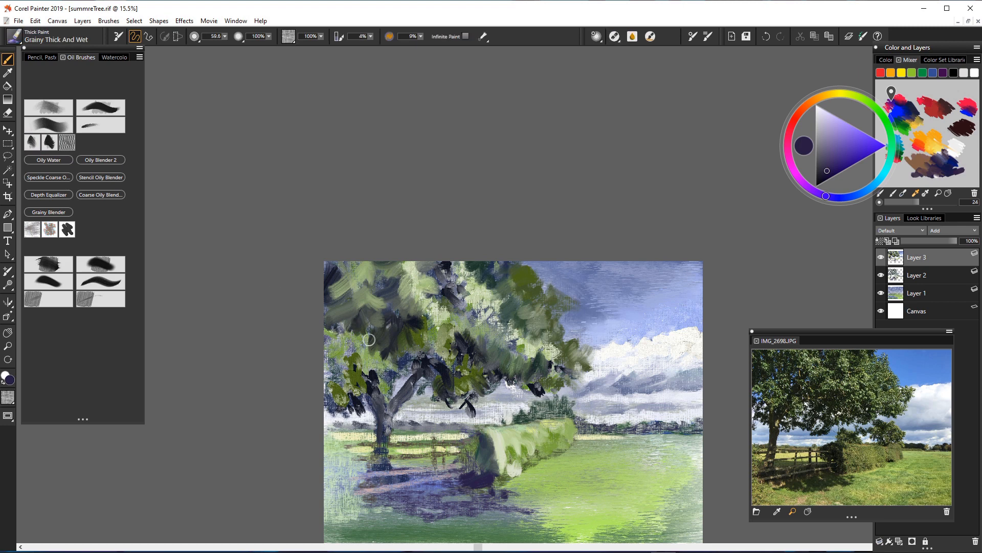
{"action": "left_click", "coordinate": [517, 433]}
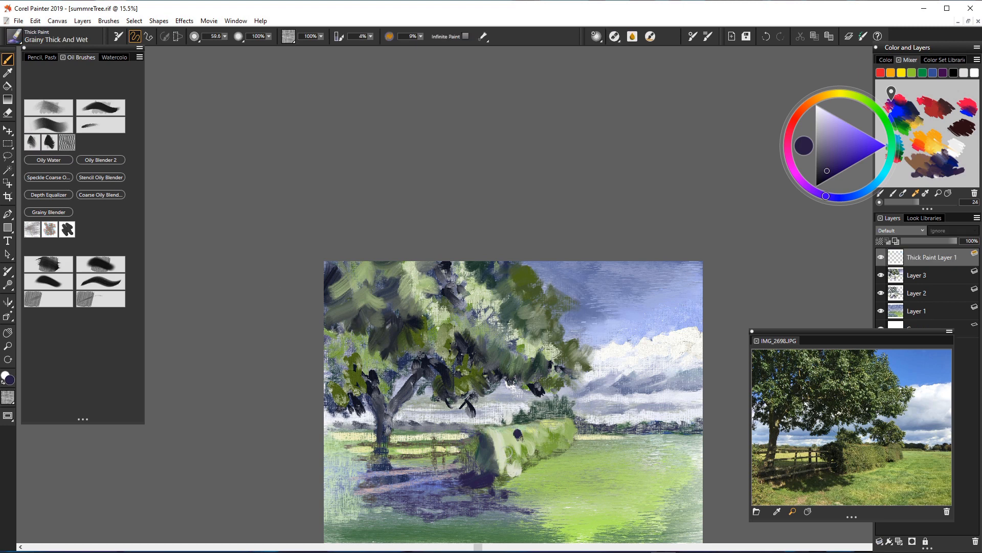
{"action": "key", "text": "ctrl+z"}
Step: Examine the foliage brushwork up close and the composition of the whole painting
{"action": "scroll", "coordinate": [471, 349], "scroll_direction": "up", "scroll_amount": 8}
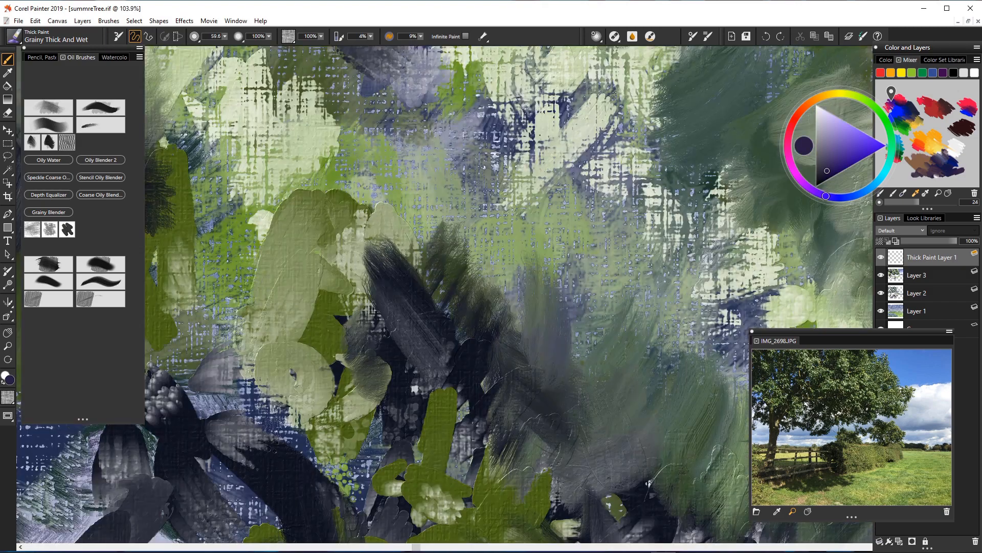
{"action": "scroll", "coordinate": [471, 349], "scroll_direction": "down", "scroll_amount": 3}
{"action": "scroll", "coordinate": [472, 348], "scroll_direction": "down", "scroll_amount": 2}
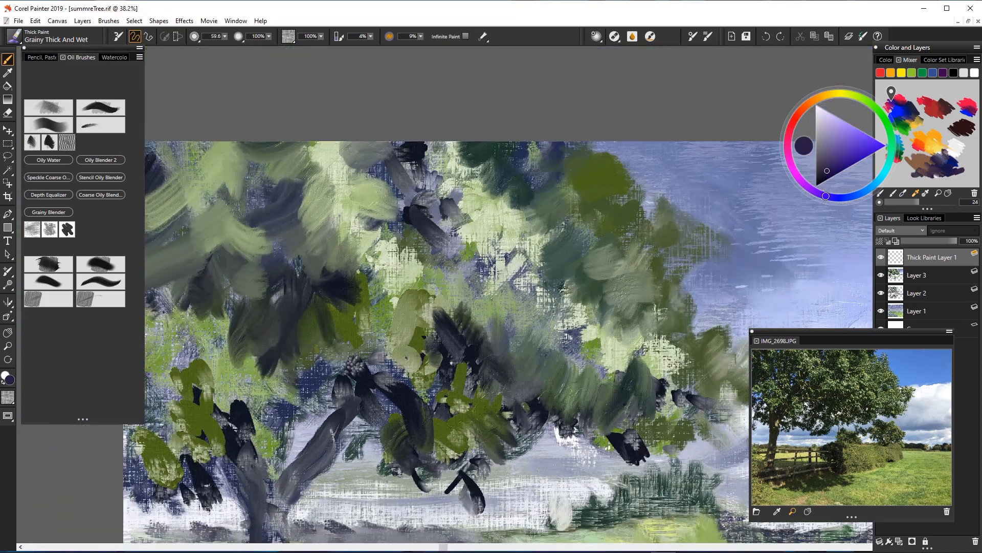
{"action": "scroll", "coordinate": [471, 348], "scroll_direction": "up", "scroll_amount": 6}
{"action": "scroll", "coordinate": [472, 348], "scroll_direction": "down", "scroll_amount": 5}
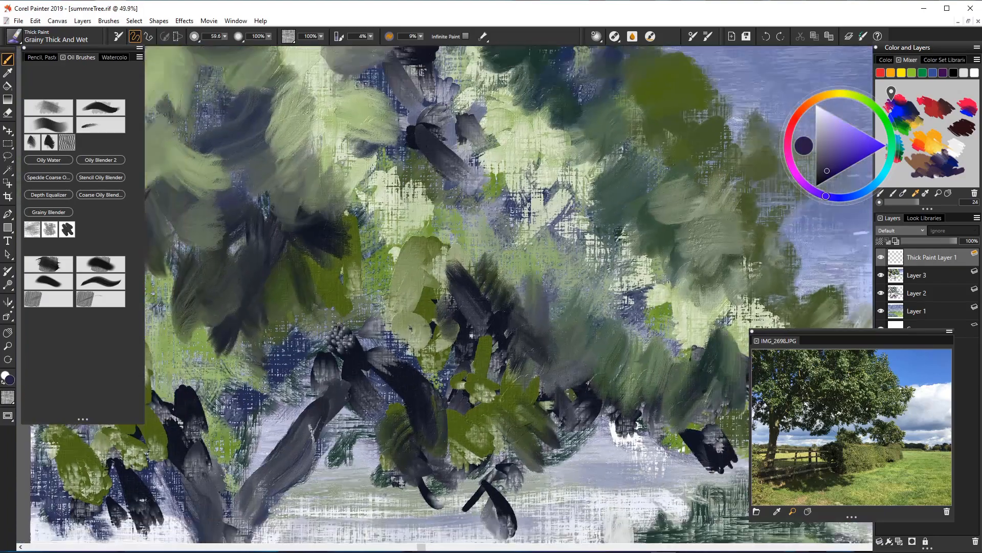
{"action": "scroll", "coordinate": [410, 356], "scroll_direction": "down", "scroll_amount": 10}
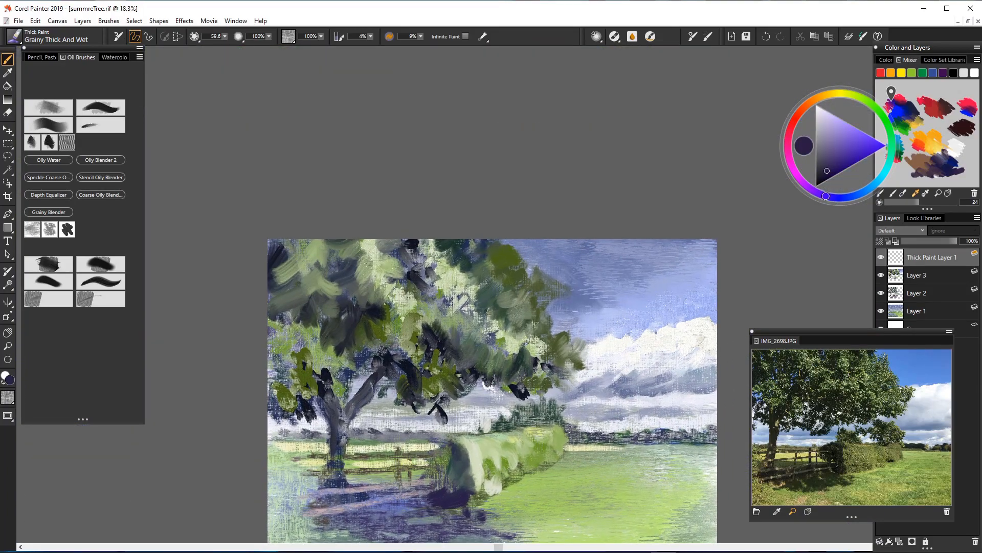
{"action": "left_click_drag", "start_coordinate": [427, 404], "coordinate": [422, 288]}
{"action": "scroll", "coordinate": [447, 289], "scroll_direction": "down", "scroll_amount": 3}
{"action": "scroll", "coordinate": [446, 289], "scroll_direction": "up", "scroll_amount": 1}
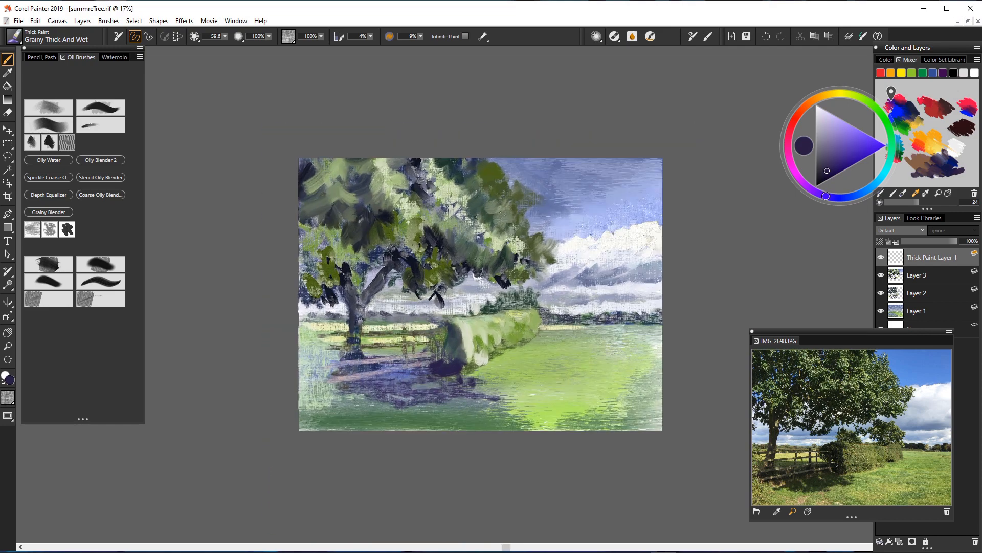
{"action": "scroll", "coordinate": [501, 307], "scroll_direction": "up", "scroll_amount": 3}
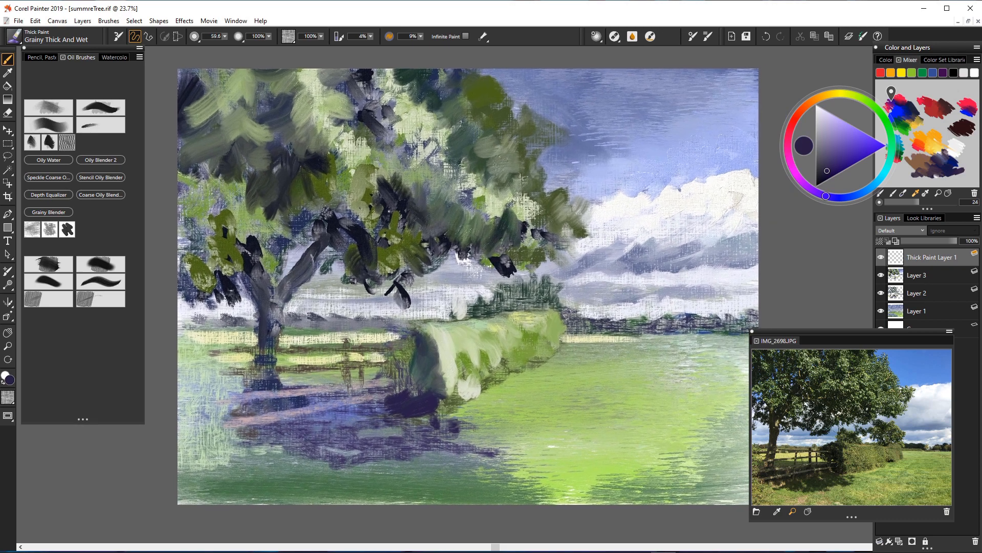
{"action": "left_click_drag", "start_coordinate": [501, 307], "coordinate": [493, 315]}
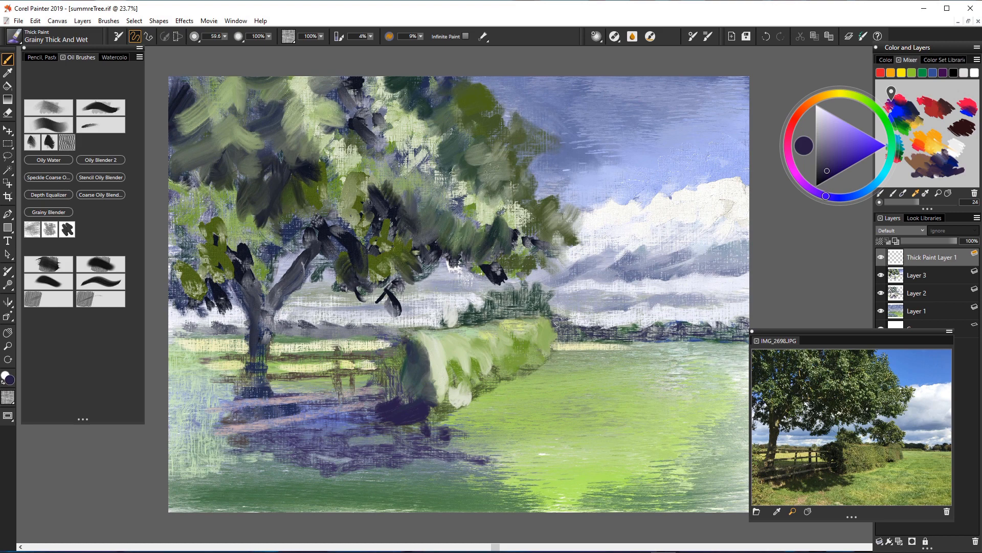
Step: Sample the blue-grey in the upper foliage, set the brush size to 32.9, and dab the colour into the crown
{"action": "left_click", "coordinate": [409, 149], "text": "alt"}
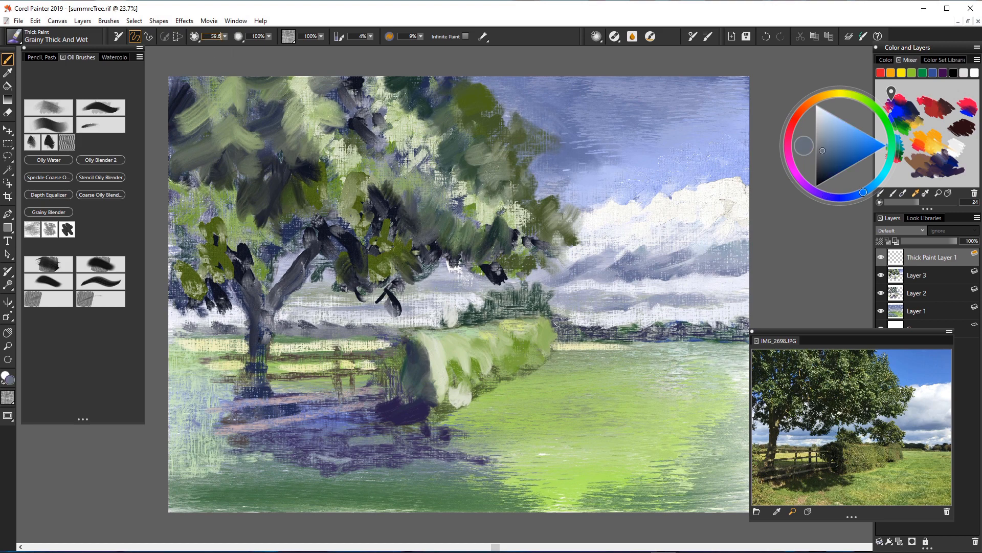
{"action": "left_click", "coordinate": [225, 36]}
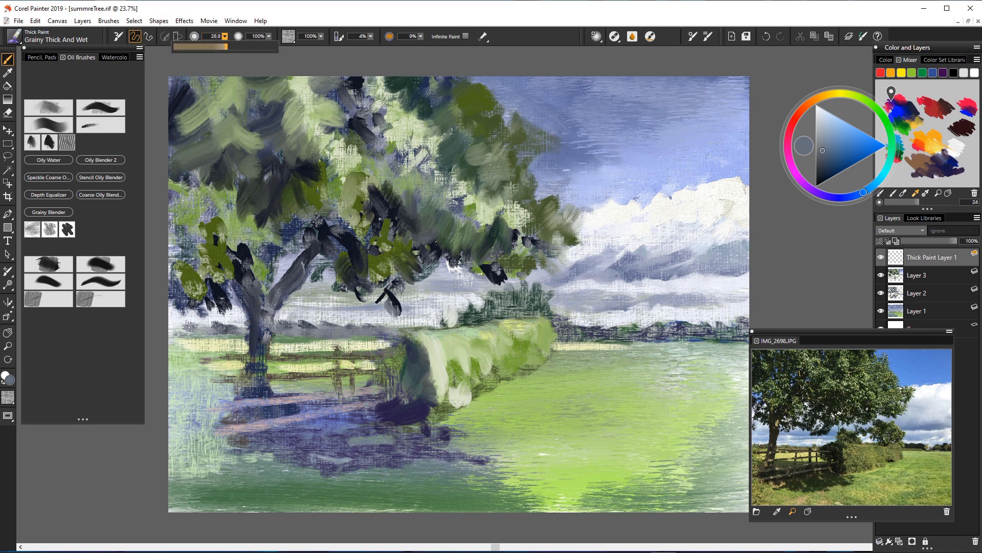
{"action": "left_click_drag", "start_coordinate": [225, 47], "coordinate": [216, 48]}
{"action": "left_click", "coordinate": [431, 122]}
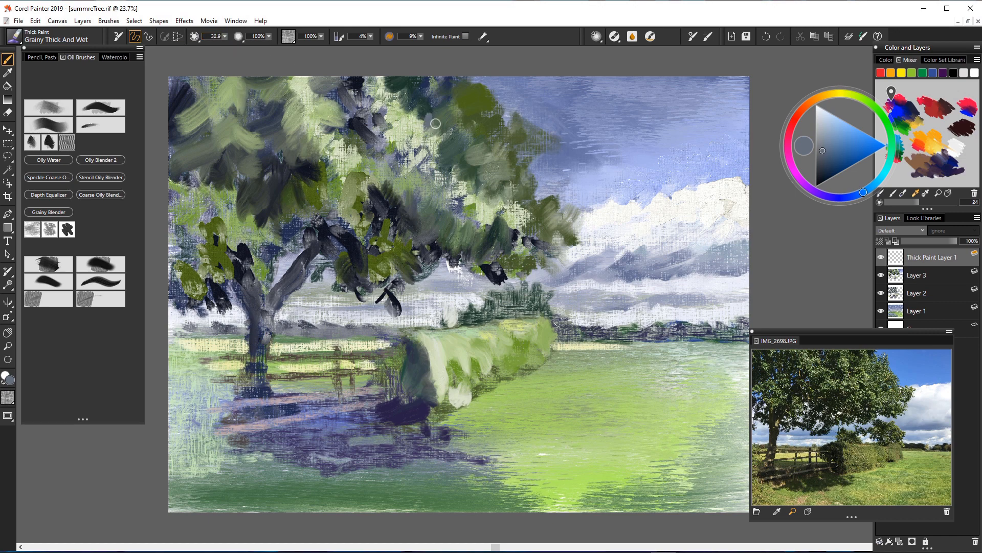
Step: Choose a light yellow-green and dab thick leaf highlights through the pale patch in the upper middle of the crown
{"action": "left_click", "coordinate": [821, 116]}
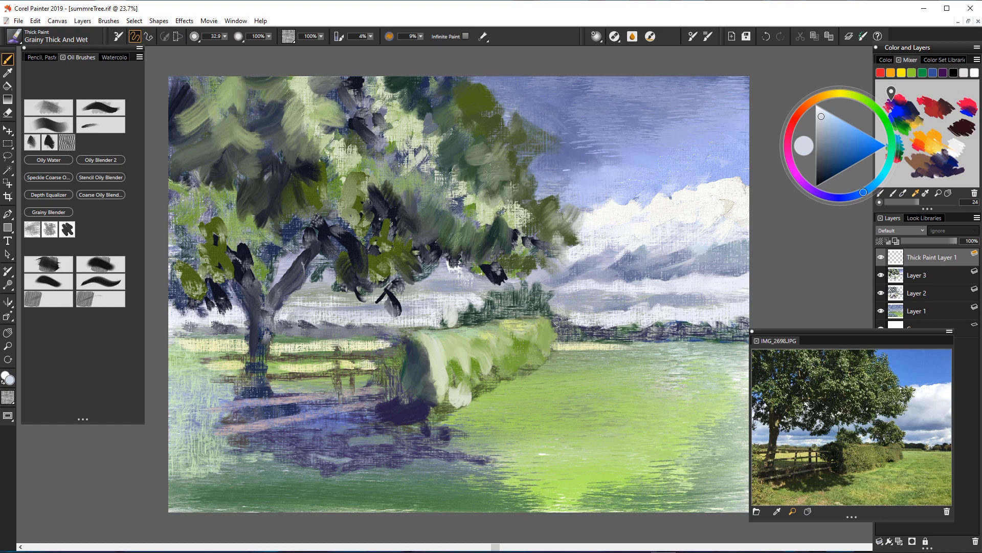
{"action": "left_click", "coordinate": [853, 95]}
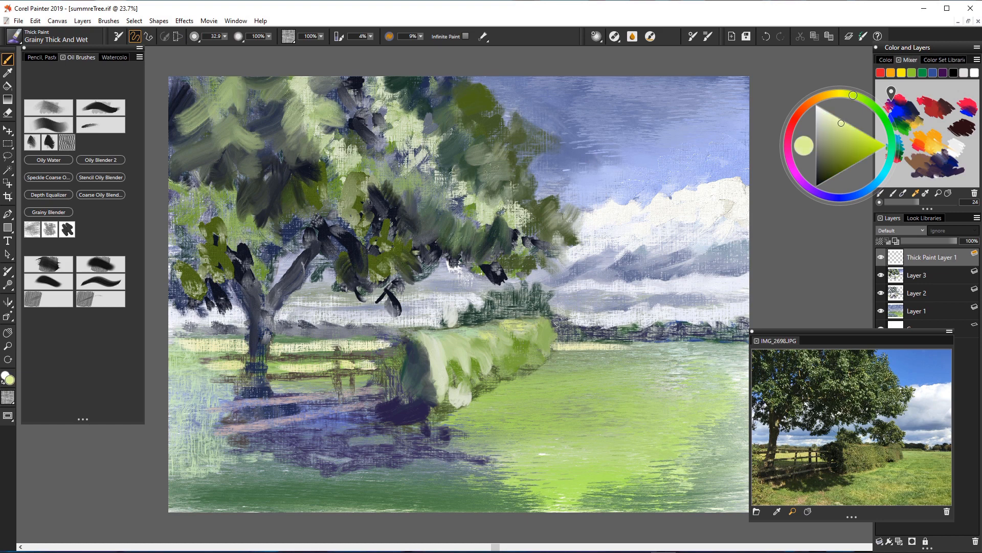
{"action": "left_click", "coordinate": [400, 106]}
{"action": "left_click", "coordinate": [405, 97]}
{"action": "left_click", "coordinate": [407, 110]}
{"action": "left_click", "coordinate": [425, 128]}
{"action": "left_click_drag", "start_coordinate": [431, 133], "coordinate": [442, 154]}
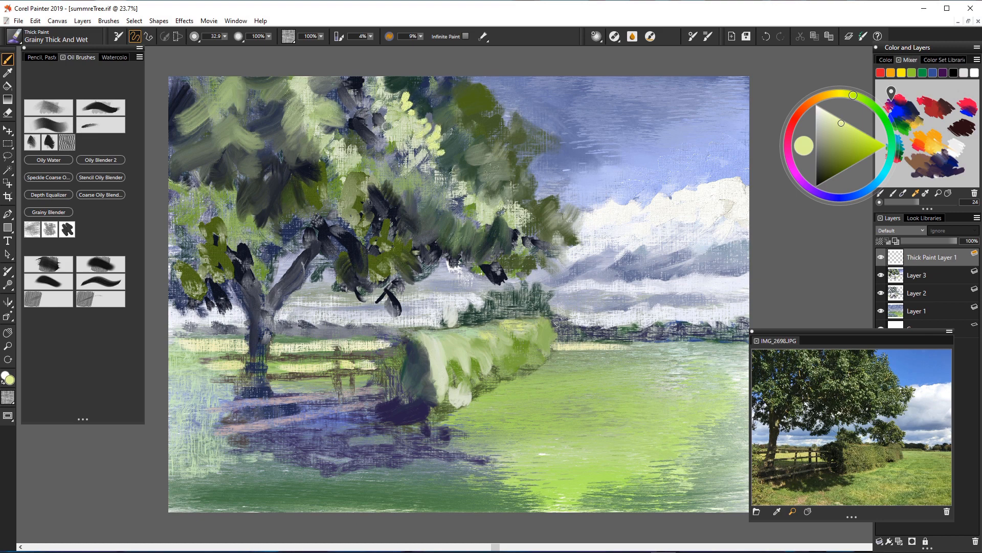
{"action": "left_click_drag", "start_coordinate": [396, 112], "coordinate": [387, 121]}
{"action": "left_click_drag", "start_coordinate": [405, 127], "coordinate": [403, 148]}
{"action": "mouse_move", "coordinate": [413, 151]}
{"action": "left_mouse_down"}
{"action": "mouse_move", "coordinate": [407, 171]}
{"action": "mouse_move", "coordinate": [412, 154]}
{"action": "mouse_move", "coordinate": [423, 160]}
{"action": "left_mouse_up"}
{"action": "left_click_drag", "start_coordinate": [418, 153], "coordinate": [422, 169]}
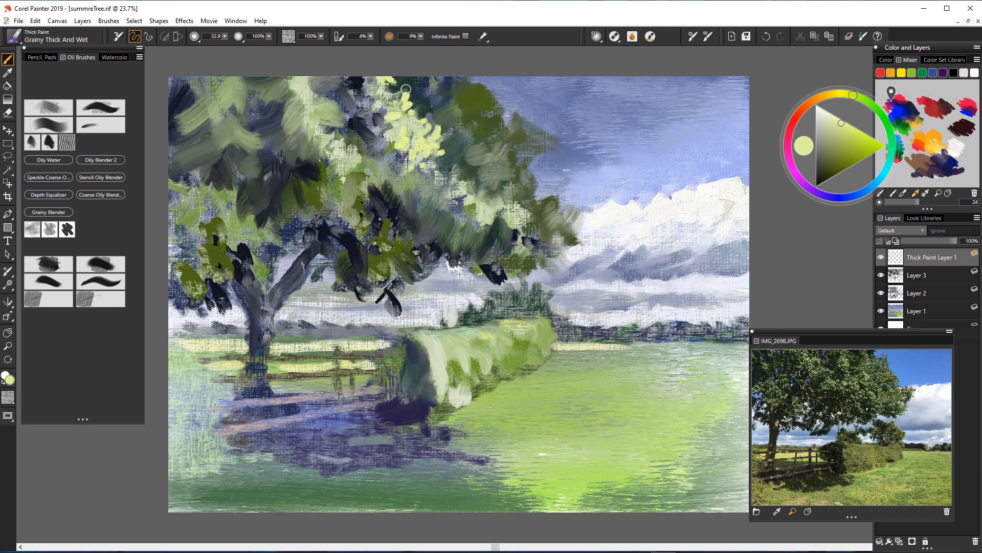
{"action": "mouse_move", "coordinate": [390, 97]}
{"action": "left_mouse_down"}
{"action": "mouse_move", "coordinate": [395, 78]}
{"action": "mouse_move", "coordinate": [391, 89]}
{"action": "left_mouse_up"}
{"action": "left_click_drag", "start_coordinate": [385, 118], "coordinate": [384, 110]}
Step: Shift the colour to a fresher light green and dab leaves along the crown's top left and down its right side
{"action": "left_click_drag", "start_coordinate": [853, 95], "coordinate": [864, 100]}
{"action": "mouse_move", "coordinate": [293, 114]}
{"action": "left_mouse_down"}
{"action": "mouse_move", "coordinate": [294, 91]}
{"action": "mouse_move", "coordinate": [299, 100]}
{"action": "mouse_move", "coordinate": [283, 110]}
{"action": "mouse_move", "coordinate": [282, 125]}
{"action": "left_mouse_up"}
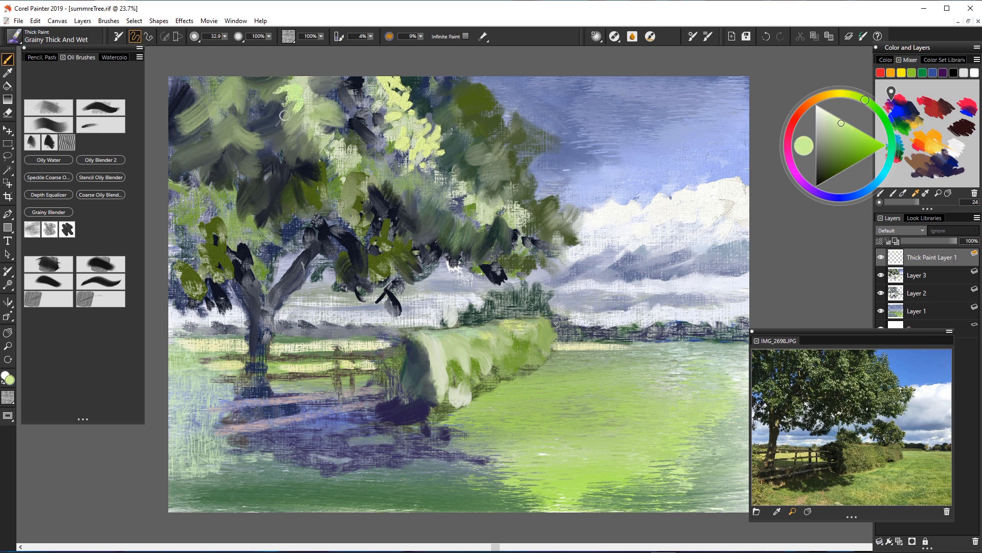
{"action": "mouse_move", "coordinate": [269, 82]}
{"action": "left_mouse_down"}
{"action": "mouse_move", "coordinate": [315, 100]}
{"action": "mouse_move", "coordinate": [317, 90]}
{"action": "left_mouse_up"}
{"action": "left_click_drag", "start_coordinate": [319, 95], "coordinate": [318, 86]}
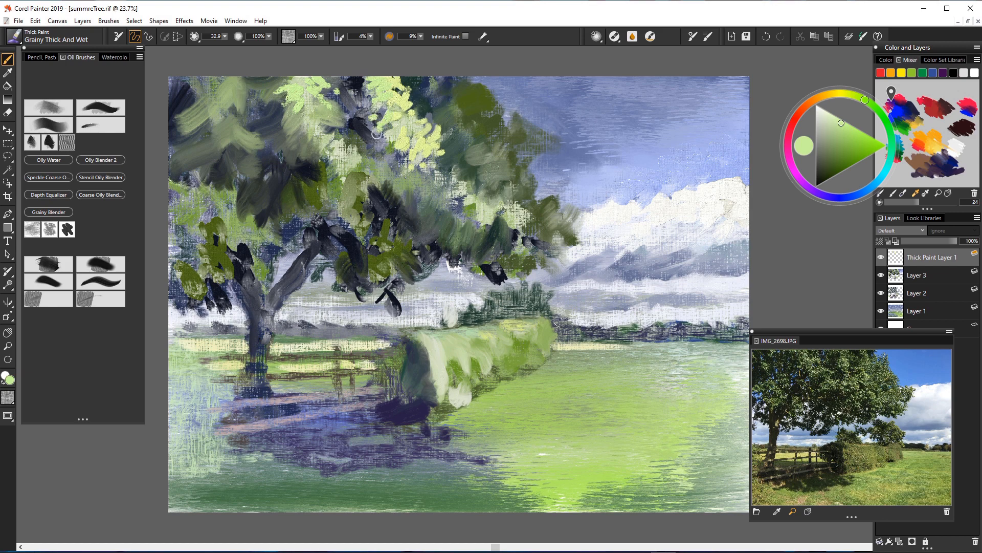
{"action": "left_click_drag", "start_coordinate": [456, 153], "coordinate": [480, 173]}
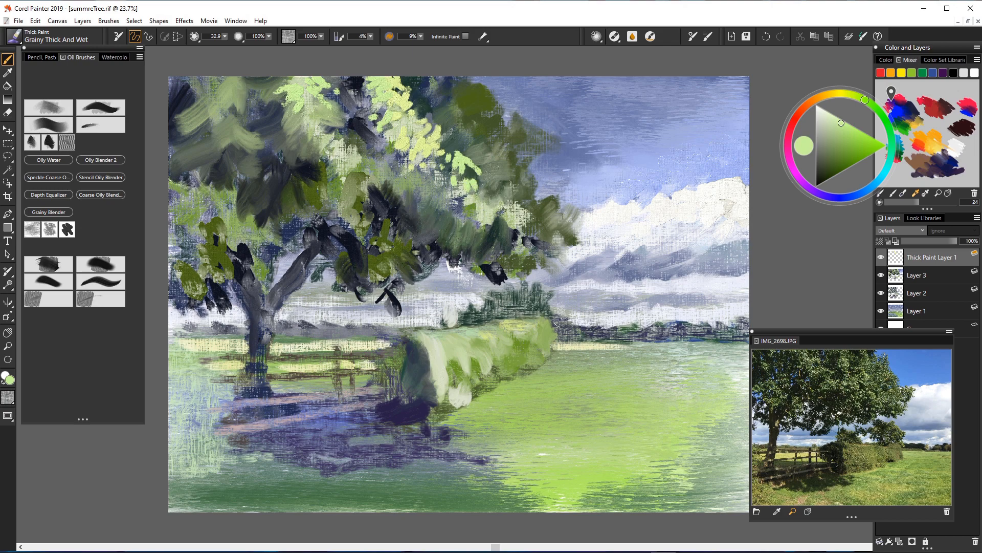
Step: Paint light green over the lower yellow leaf dabs and add a dab on the dark foliage at the crown's right
{"action": "scroll", "coordinate": [364, 117], "scroll_direction": "up", "scroll_amount": 8}
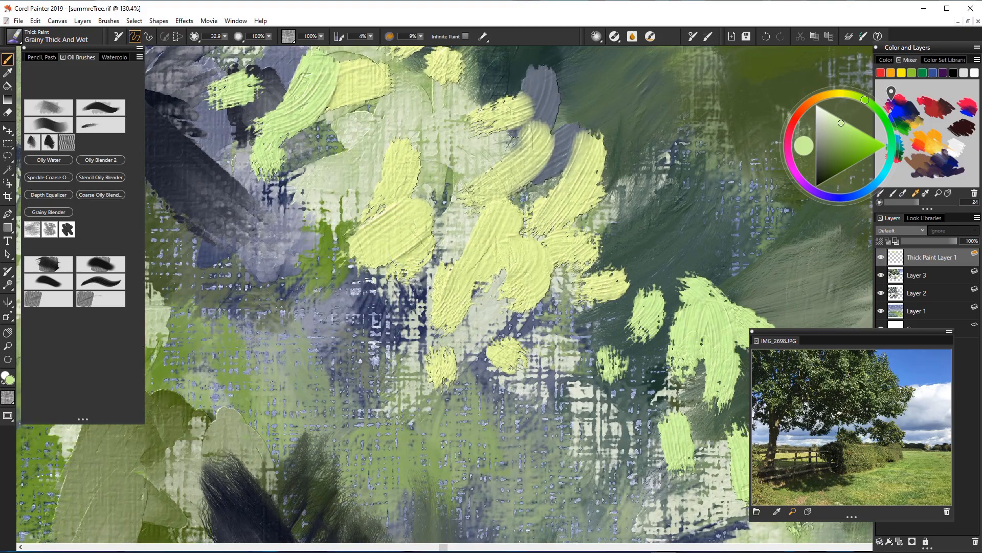
{"action": "mouse_move", "coordinate": [409, 241]}
{"action": "left_mouse_down"}
{"action": "mouse_move", "coordinate": [389, 301]}
{"action": "mouse_move", "coordinate": [369, 287]}
{"action": "mouse_move", "coordinate": [440, 286]}
{"action": "mouse_move", "coordinate": [424, 333]}
{"action": "mouse_move", "coordinate": [492, 297]}
{"action": "mouse_move", "coordinate": [542, 353]}
{"action": "left_mouse_up"}
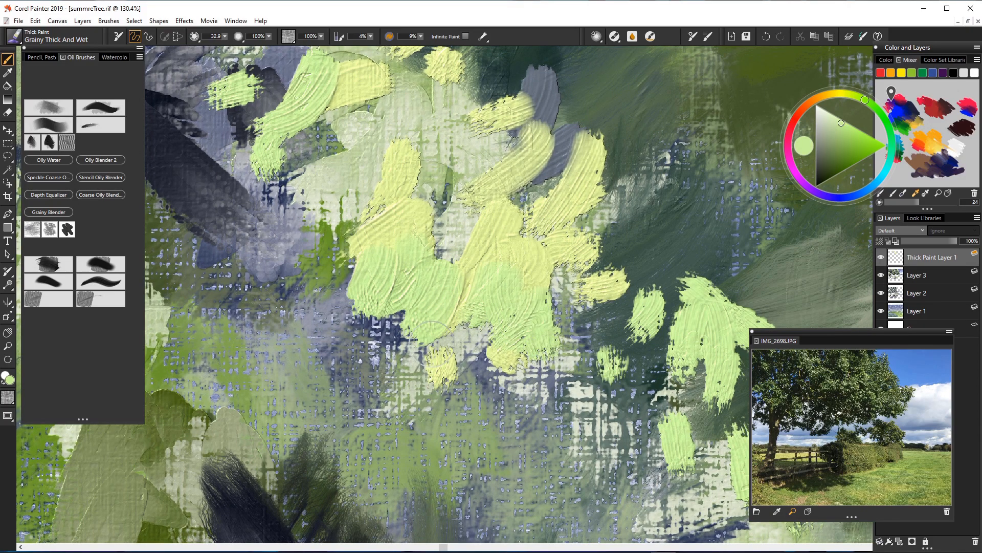
{"action": "scroll", "coordinate": [431, 345], "scroll_direction": "down", "scroll_amount": 9}
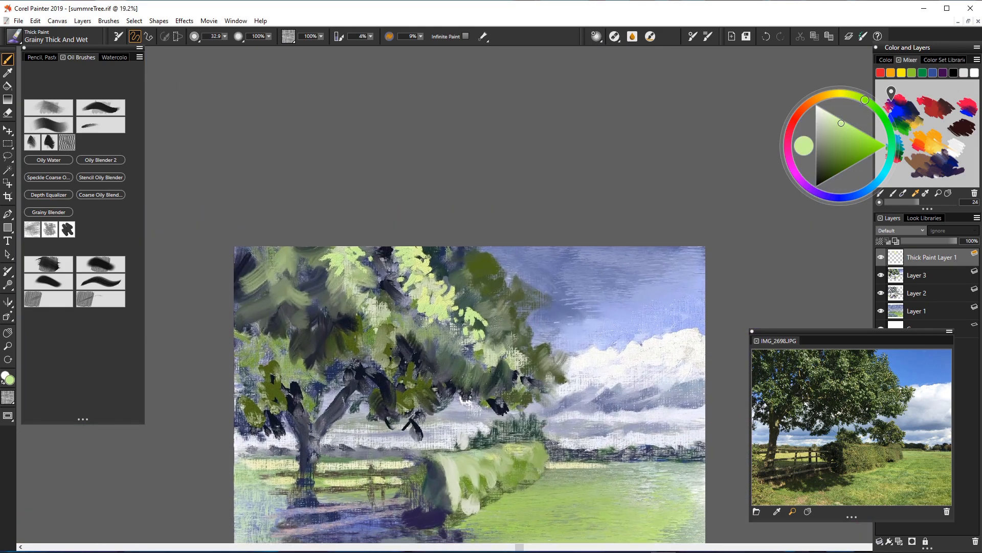
{"action": "left_click_drag", "start_coordinate": [469, 358], "coordinate": [467, 257]}
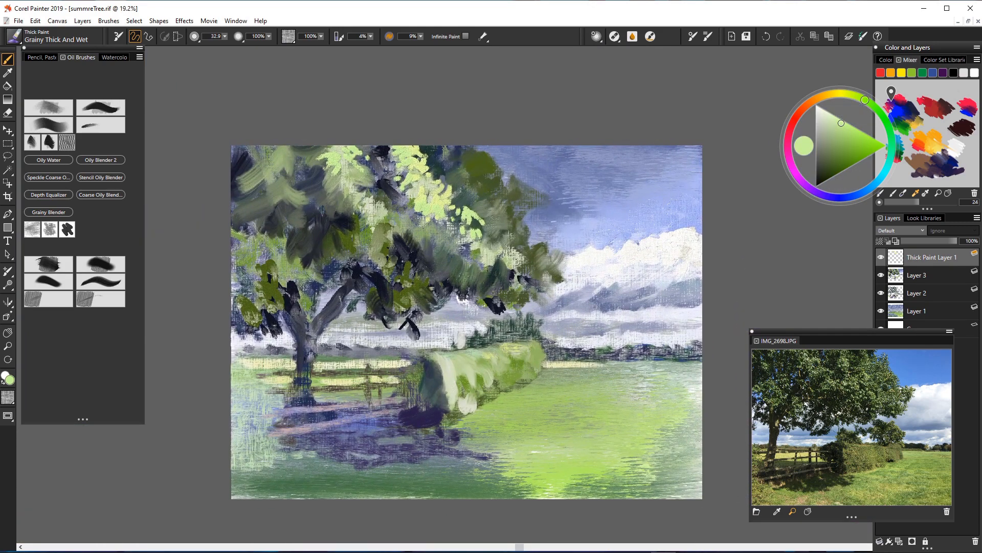
{"action": "left_click_drag", "start_coordinate": [487, 192], "coordinate": [486, 181]}
Step: Choose a pale cream-yellow and dab bright leaves along the crown's upper right edge, through its middle, and in the lower right foliage
{"action": "left_click", "coordinate": [847, 94]}
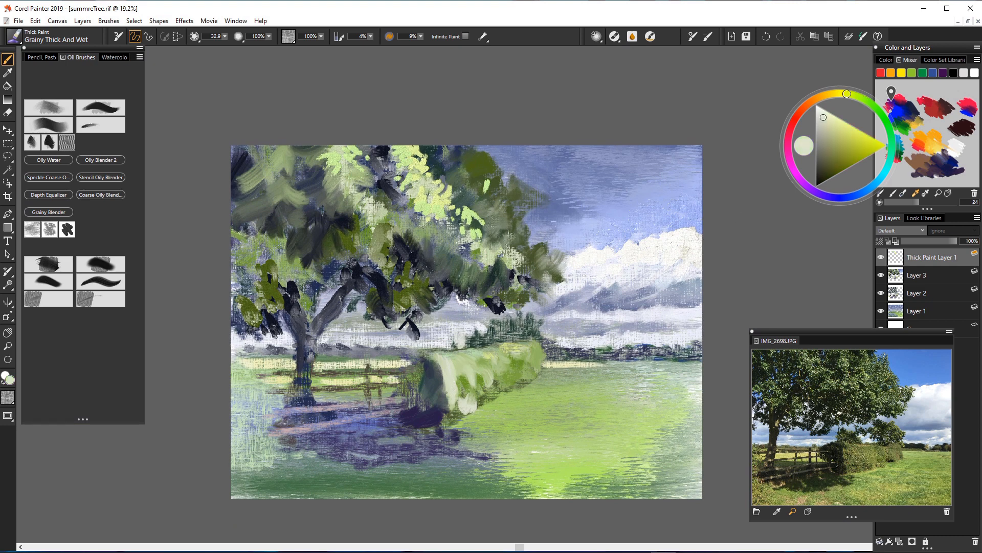
{"action": "left_click", "coordinate": [830, 116]}
{"action": "mouse_move", "coordinate": [505, 184]}
{"action": "left_mouse_down"}
{"action": "mouse_move", "coordinate": [505, 172]}
{"action": "mouse_move", "coordinate": [514, 183]}
{"action": "left_mouse_up"}
{"action": "left_click_drag", "start_coordinate": [513, 190], "coordinate": [509, 195]}
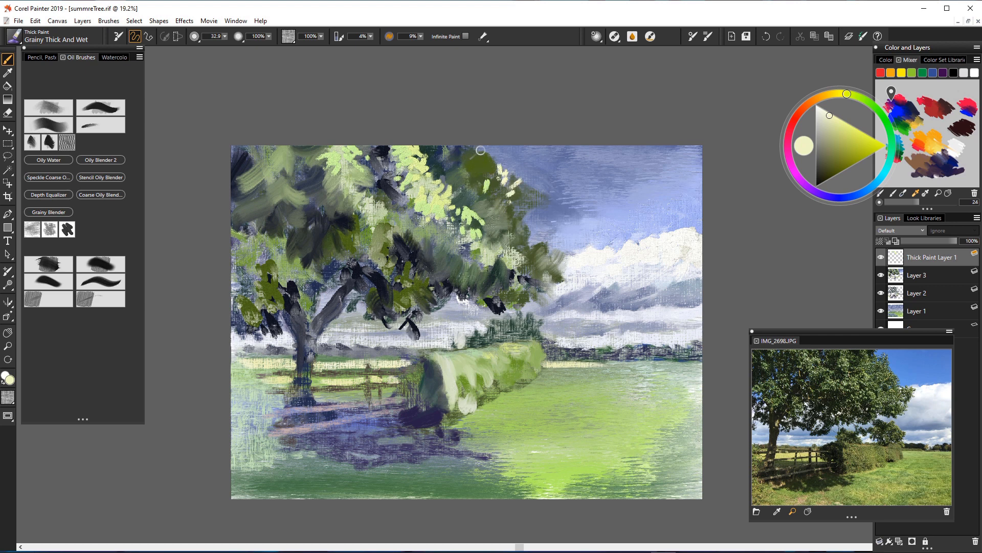
{"action": "mouse_move", "coordinate": [486, 150]}
{"action": "left_mouse_down"}
{"action": "mouse_move", "coordinate": [487, 186]}
{"action": "mouse_move", "coordinate": [500, 187]}
{"action": "left_mouse_up"}
{"action": "left_click_drag", "start_coordinate": [511, 204], "coordinate": [519, 219]}
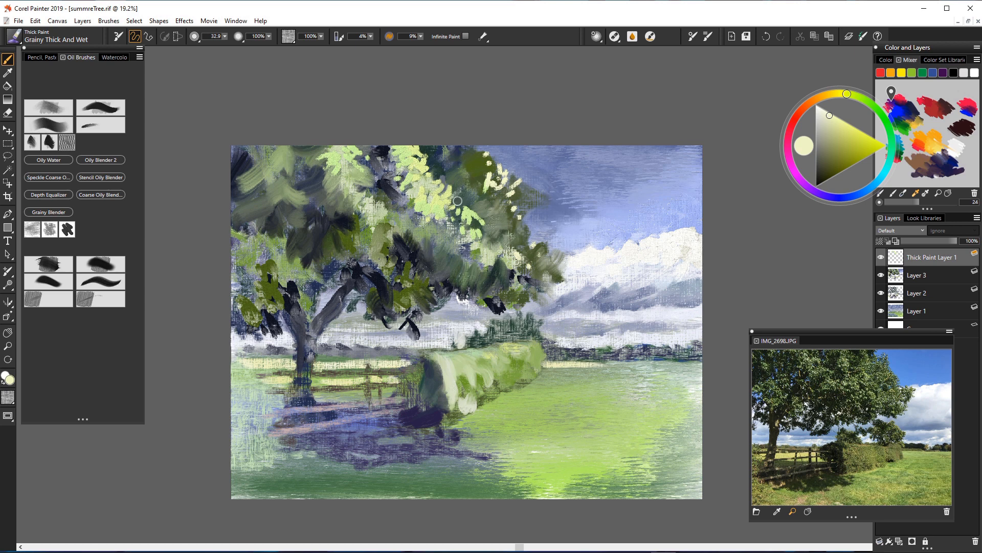
{"action": "mouse_move", "coordinate": [465, 199]}
{"action": "left_mouse_down"}
{"action": "mouse_move", "coordinate": [474, 205]}
{"action": "mouse_move", "coordinate": [463, 207]}
{"action": "left_mouse_up"}
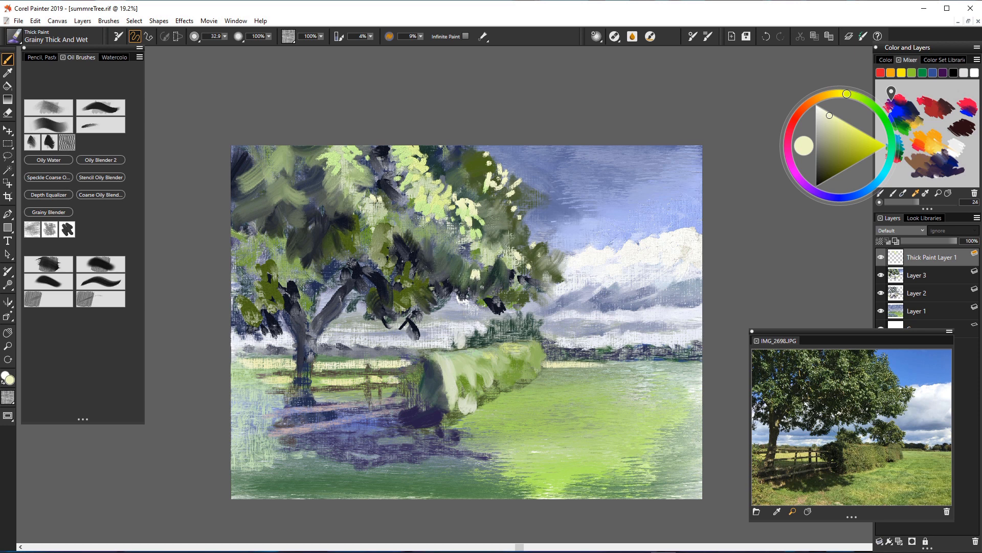
{"action": "left_click_drag", "start_coordinate": [481, 279], "coordinate": [490, 279]}
Step: Choose a muted olive-yellow and dab leaves across the lower middle of the crown and at its top edge
{"action": "left_click", "coordinate": [841, 134]}
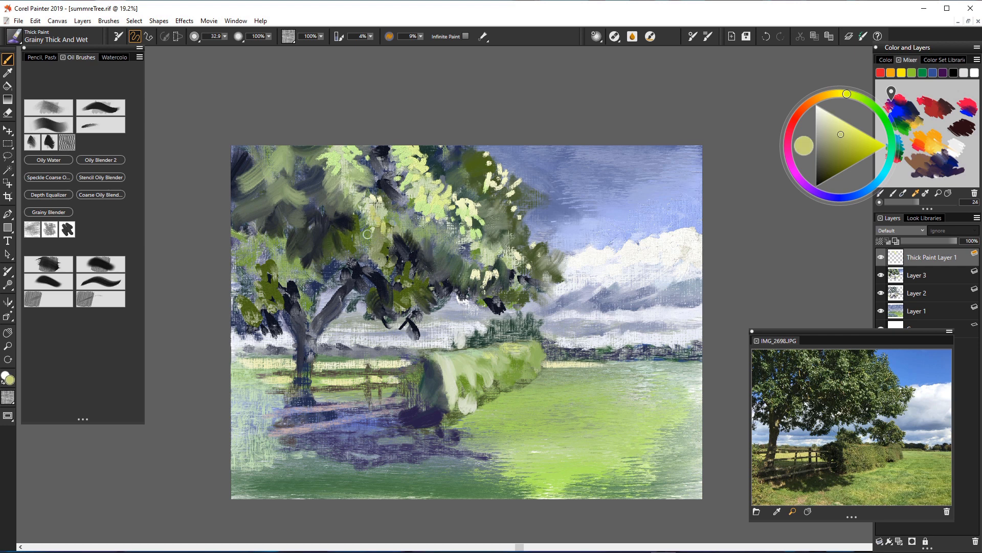
{"action": "mouse_move", "coordinate": [379, 239]}
{"action": "left_mouse_down"}
{"action": "mouse_move", "coordinate": [439, 233]}
{"action": "mouse_move", "coordinate": [447, 245]}
{"action": "mouse_move", "coordinate": [435, 231]}
{"action": "mouse_move", "coordinate": [436, 255]}
{"action": "mouse_move", "coordinate": [458, 252]}
{"action": "mouse_move", "coordinate": [459, 261]}
{"action": "mouse_move", "coordinate": [437, 255]}
{"action": "left_mouse_up"}
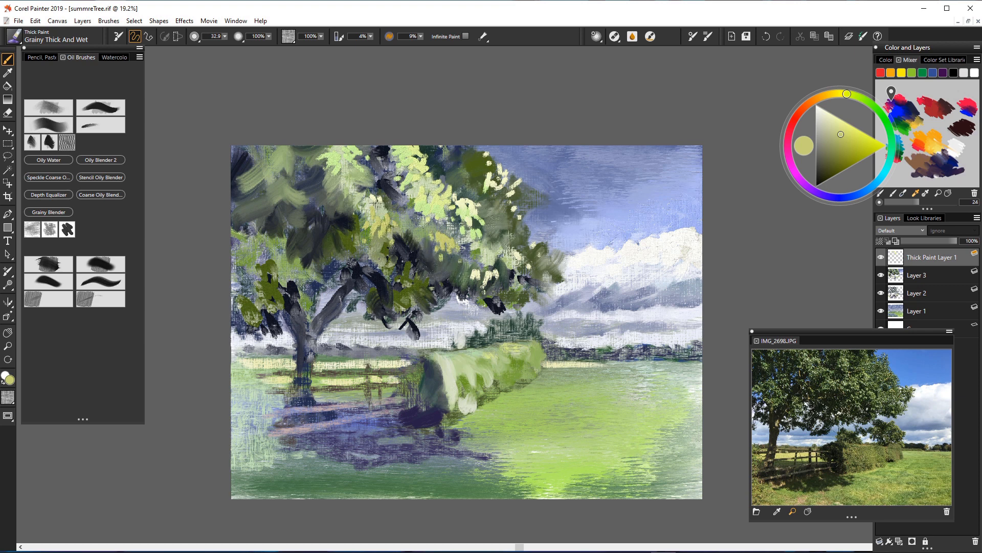
{"action": "left_click_drag", "start_coordinate": [430, 232], "coordinate": [423, 248]}
{"action": "left_click_drag", "start_coordinate": [325, 147], "coordinate": [329, 156]}
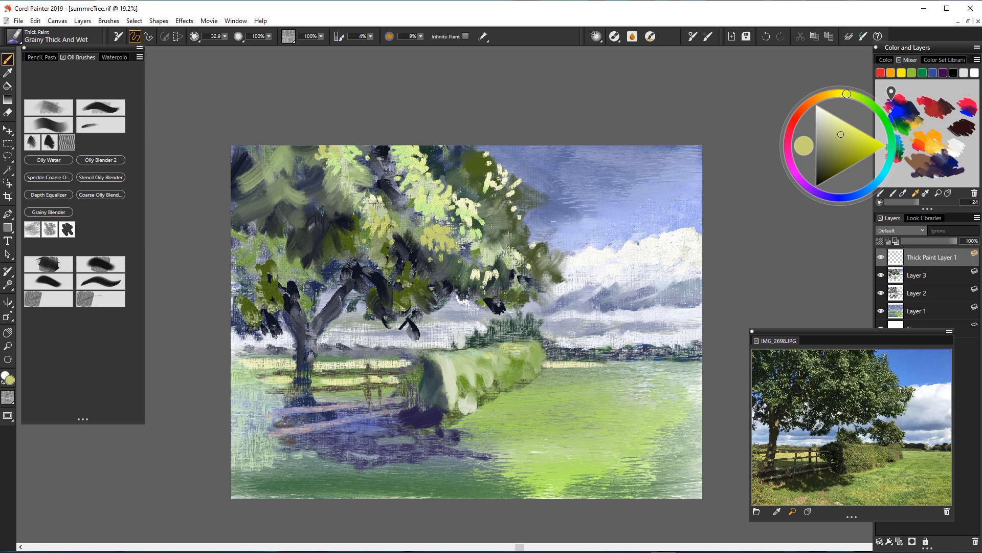
Step: Dab muted olive-yellow leaves down the crown's left side, then slightly darker olive ones at its left edge and lower middle
{"action": "mouse_move", "coordinate": [272, 185]}
{"action": "left_mouse_down"}
{"action": "mouse_move", "coordinate": [280, 195]}
{"action": "mouse_move", "coordinate": [253, 186]}
{"action": "left_mouse_up"}
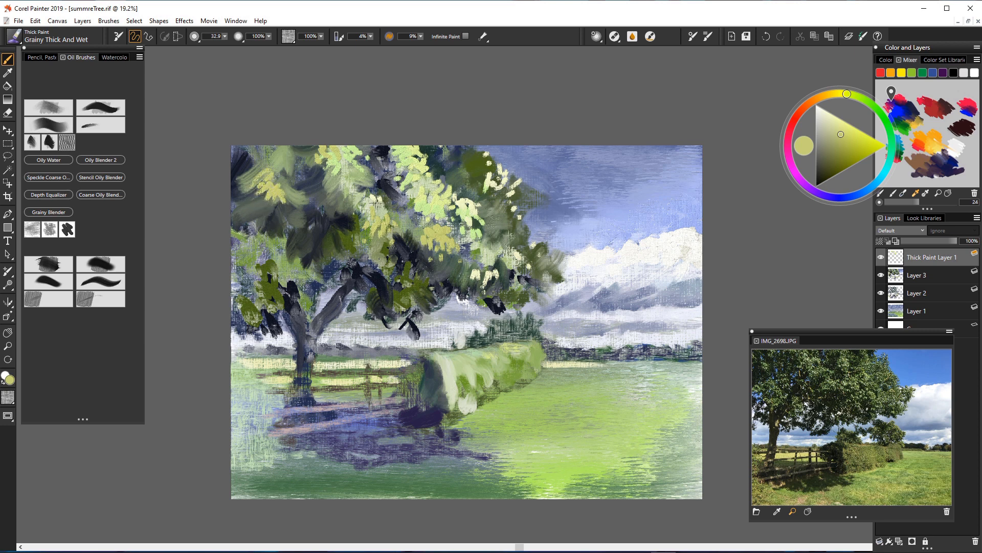
{"action": "left_click_drag", "start_coordinate": [271, 226], "coordinate": [294, 256]}
{"action": "left_click", "coordinate": [840, 149]}
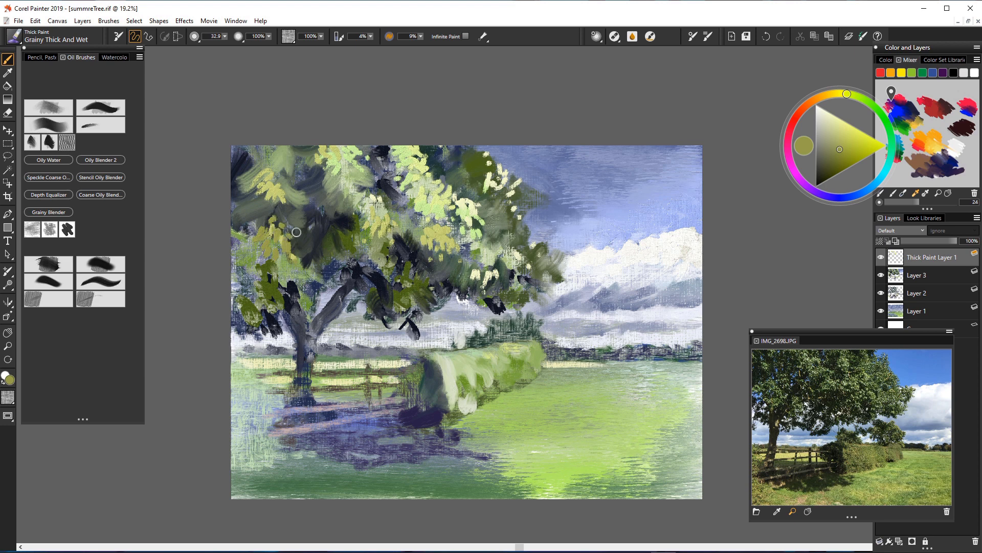
{"action": "mouse_move", "coordinate": [306, 223]}
{"action": "left_mouse_down"}
{"action": "mouse_move", "coordinate": [301, 238]}
{"action": "mouse_move", "coordinate": [321, 251]}
{"action": "left_mouse_up"}
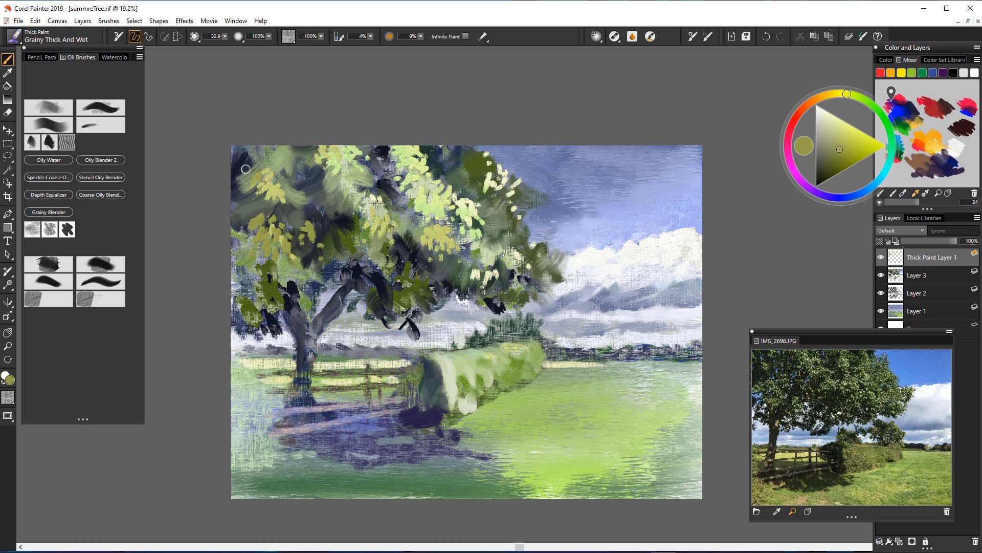
{"action": "left_click_drag", "start_coordinate": [246, 168], "coordinate": [240, 160]}
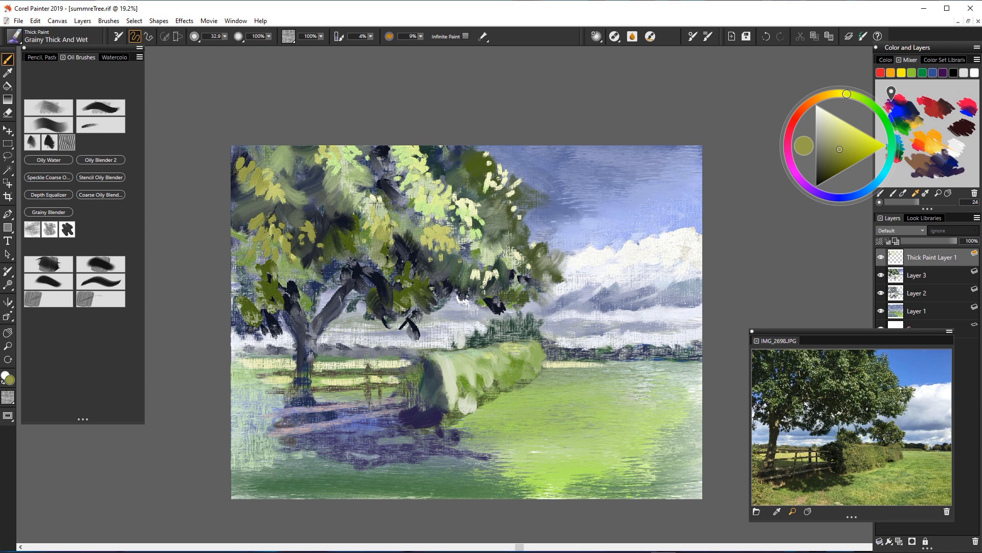
{"action": "left_click_drag", "start_coordinate": [399, 240], "coordinate": [399, 268]}
{"action": "left_click", "coordinate": [373, 274], "text": "alt"}
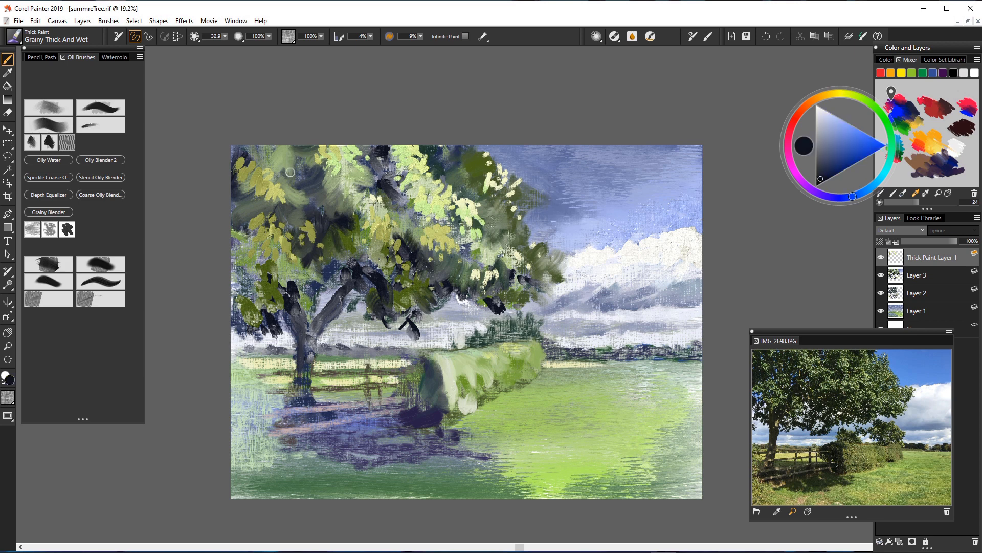
{"action": "left_click", "coordinate": [225, 37]}
{"action": "left_click_drag", "start_coordinate": [223, 47], "coordinate": [249, 47]}
{"action": "mouse_move", "coordinate": [418, 270]}
{"action": "left_mouse_down"}
{"action": "mouse_move", "coordinate": [423, 293]}
{"action": "mouse_move", "coordinate": [387, 280]}
{"action": "mouse_move", "coordinate": [414, 297]}
{"action": "mouse_move", "coordinate": [396, 315]}
{"action": "mouse_move", "coordinate": [408, 373]}
{"action": "mouse_move", "coordinate": [378, 296]}
{"action": "mouse_move", "coordinate": [383, 320]}
{"action": "mouse_move", "coordinate": [365, 291]}
{"action": "mouse_move", "coordinate": [362, 310]}
{"action": "mouse_move", "coordinate": [378, 293]}
{"action": "mouse_move", "coordinate": [363, 291]}
{"action": "mouse_move", "coordinate": [364, 272]}
{"action": "mouse_move", "coordinate": [338, 293]}
{"action": "left_mouse_up"}
{"action": "left_click", "coordinate": [832, 169]}
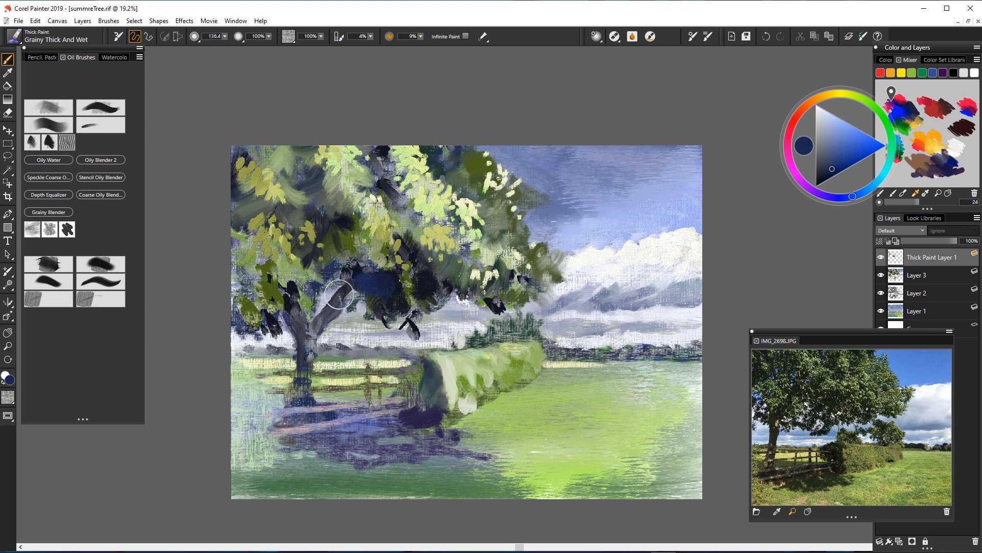
{"action": "key", "text": "ctrl+z"}
{"action": "key", "text": "ctrl+z"}
{"action": "key", "text": "ctrl+z"}
{"action": "key", "text": "ctrl+z"}
{"action": "key", "text": "ctrl+z"}
{"action": "key", "text": "ctrl+z"}
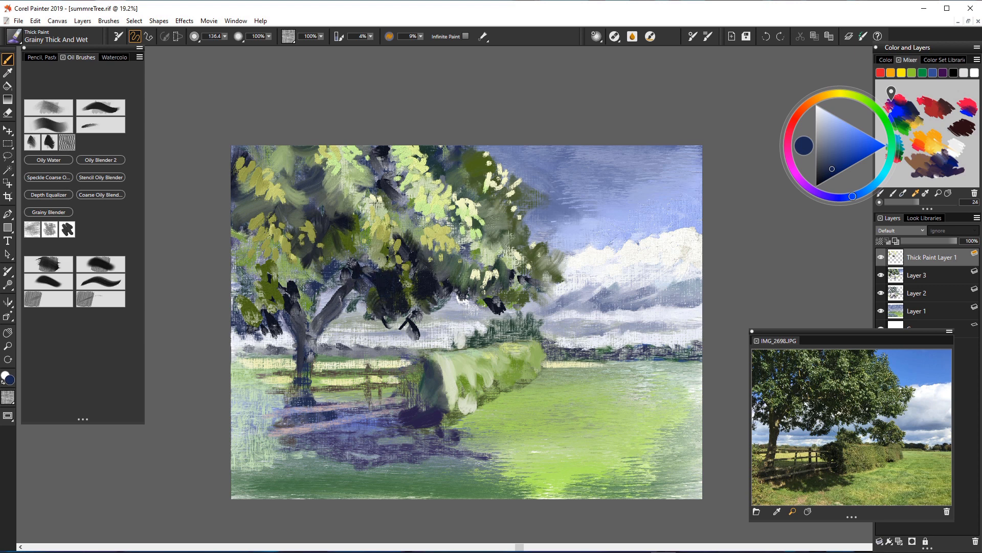
{"action": "key", "text": "ctrl+z"}
{"action": "key", "text": "ctrl+z"}
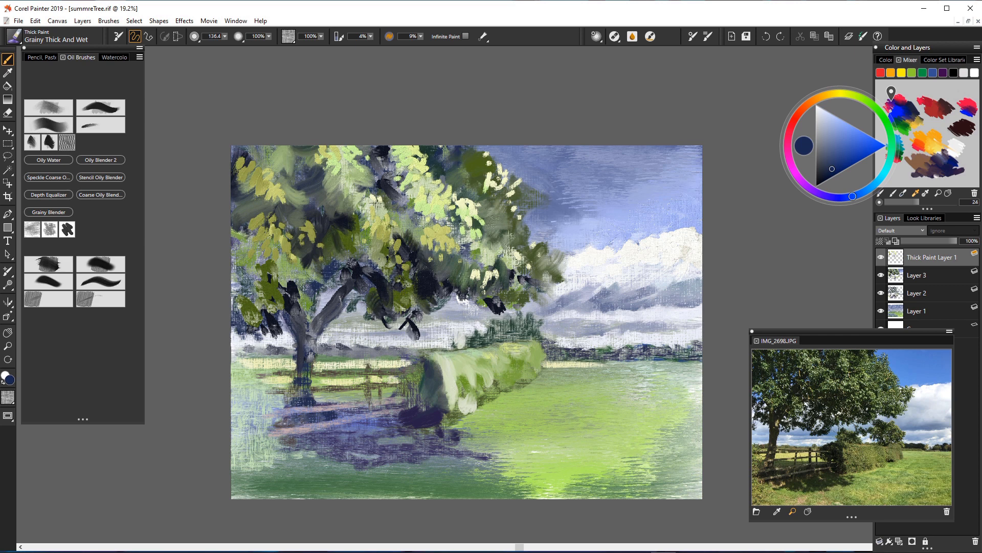
Step: Set the brush size to 56.7 and paint dark navy dabs through the shaded foliage beneath the crown
{"action": "left_click", "coordinate": [224, 36]}
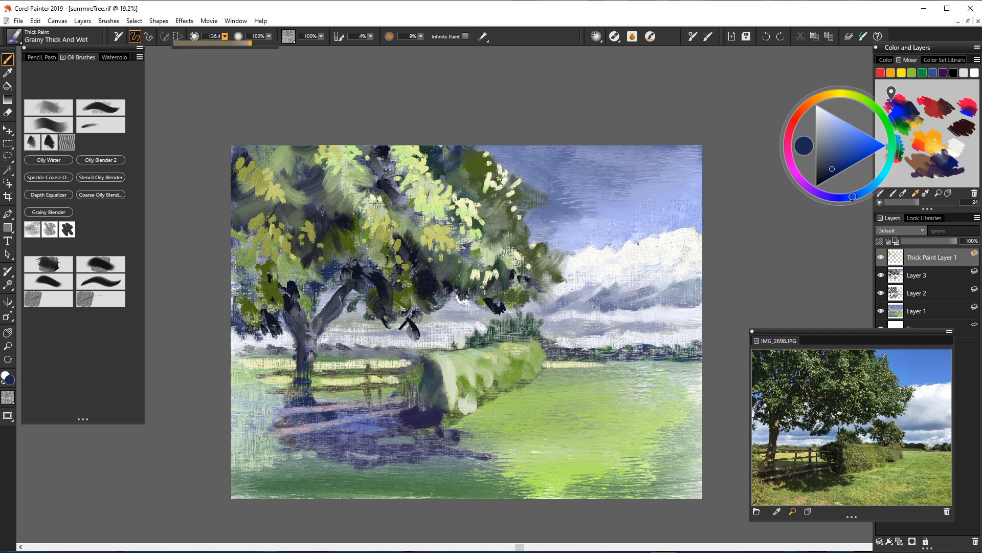
{"action": "left_click_drag", "start_coordinate": [250, 47], "coordinate": [226, 47]}
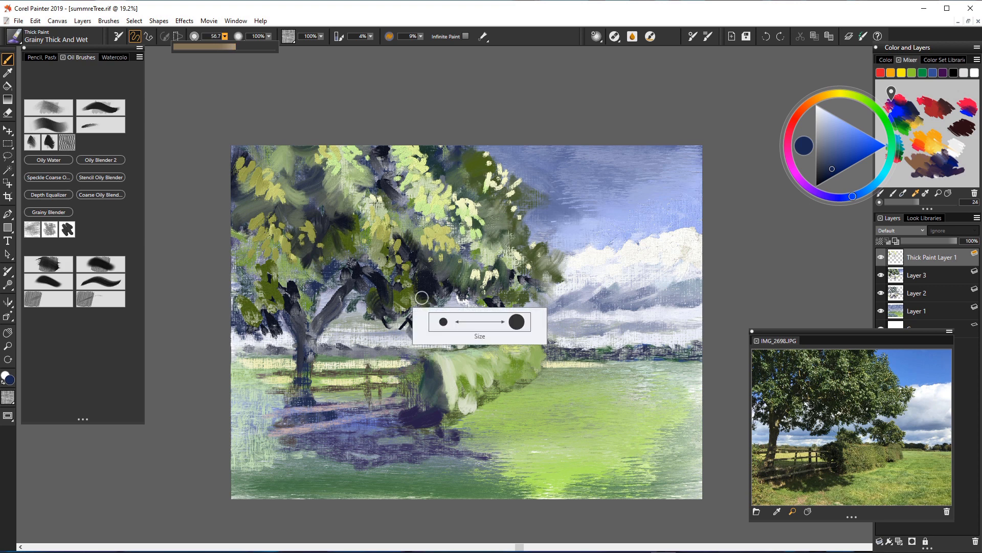
{"action": "mouse_move", "coordinate": [422, 293]}
{"action": "left_mouse_down"}
{"action": "mouse_move", "coordinate": [433, 310]}
{"action": "mouse_move", "coordinate": [404, 306]}
{"action": "mouse_move", "coordinate": [400, 291]}
{"action": "mouse_move", "coordinate": [378, 309]}
{"action": "mouse_move", "coordinate": [383, 277]}
{"action": "mouse_move", "coordinate": [379, 300]}
{"action": "mouse_move", "coordinate": [393, 307]}
{"action": "mouse_move", "coordinate": [353, 288]}
{"action": "mouse_move", "coordinate": [339, 296]}
{"action": "mouse_move", "coordinate": [350, 300]}
{"action": "mouse_move", "coordinate": [349, 286]}
{"action": "mouse_move", "coordinate": [339, 302]}
{"action": "left_mouse_up"}
Step: Sample a near-black from the foliage and dab dark leaves below the branches and beside the trunk
{"action": "left_click", "coordinate": [375, 281], "text": "alt"}
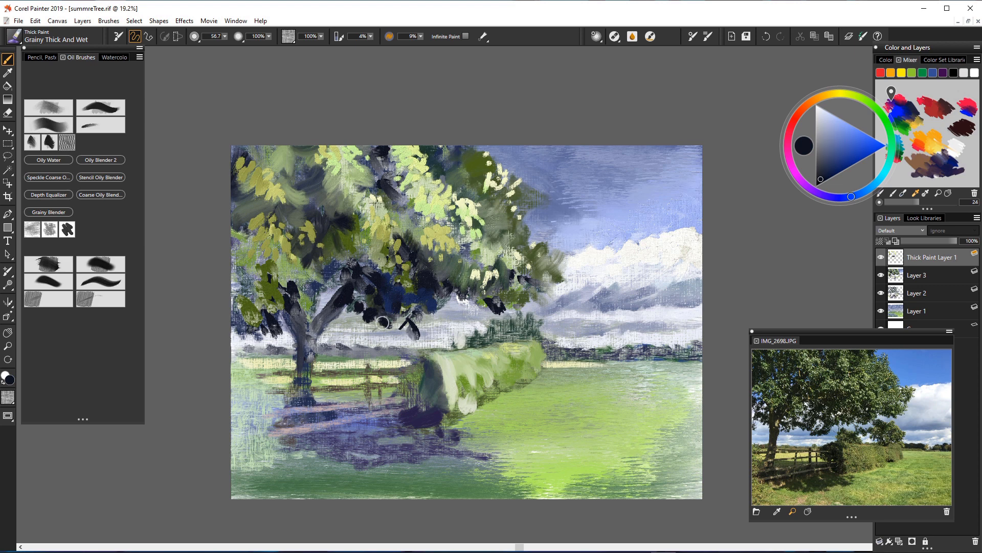
{"action": "mouse_move", "coordinate": [384, 314]}
{"action": "left_mouse_down"}
{"action": "mouse_move", "coordinate": [398, 318]}
{"action": "mouse_move", "coordinate": [354, 332]}
{"action": "mouse_move", "coordinate": [379, 343]}
{"action": "left_mouse_up"}
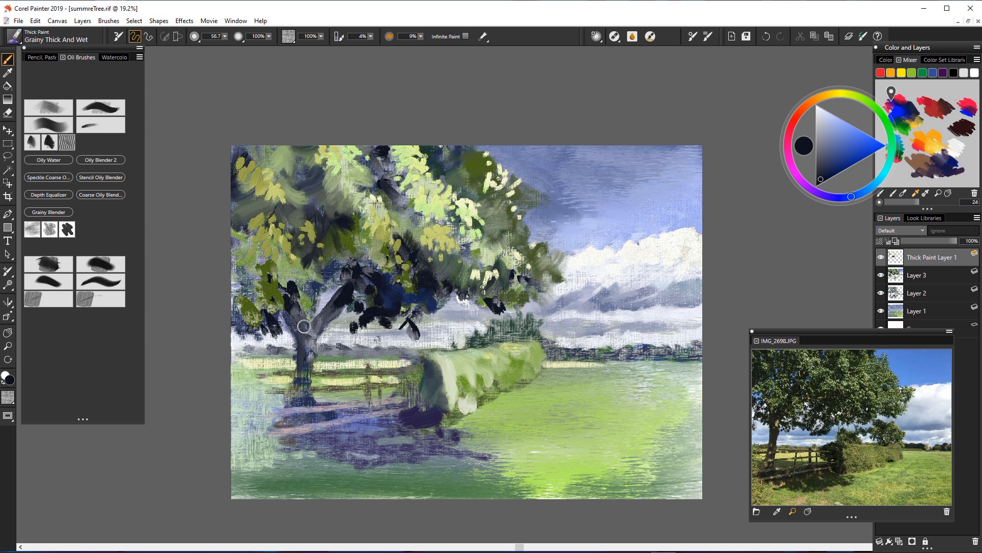
{"action": "mouse_move", "coordinate": [305, 336]}
{"action": "left_mouse_down"}
{"action": "mouse_move", "coordinate": [338, 315]}
{"action": "mouse_move", "coordinate": [351, 324]}
{"action": "mouse_move", "coordinate": [330, 327]}
{"action": "mouse_move", "coordinate": [343, 313]}
{"action": "mouse_move", "coordinate": [313, 332]}
{"action": "mouse_move", "coordinate": [342, 330]}
{"action": "left_mouse_up"}
{"action": "left_click_drag", "start_coordinate": [360, 328], "coordinate": [385, 331]}
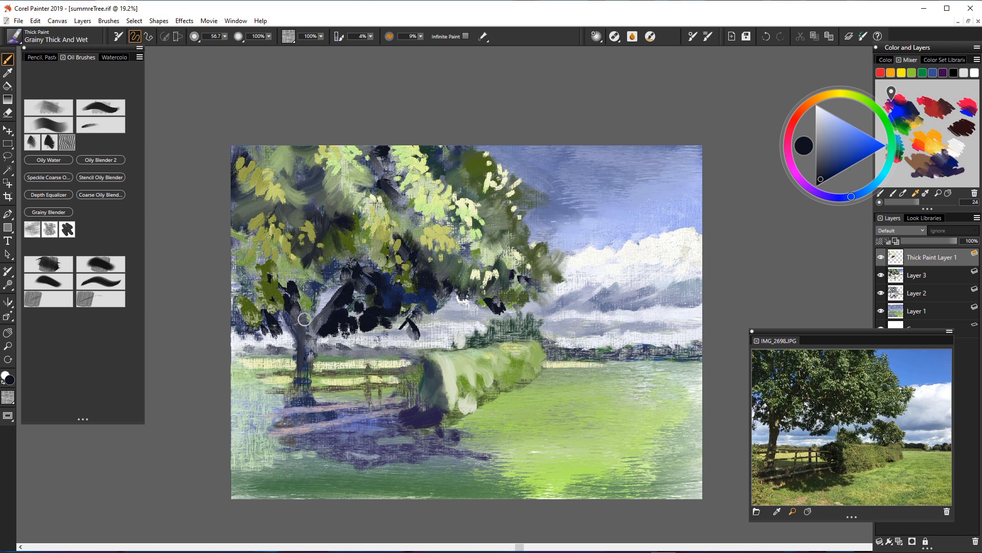
{"action": "left_click_drag", "start_coordinate": [319, 307], "coordinate": [312, 342]}
Step: Sample a pale grey-green, reduce the brush size to 17.2, and dab small leaves over the dark foliage right of the trunk
{"action": "left_click", "coordinate": [363, 214], "text": "alt"}
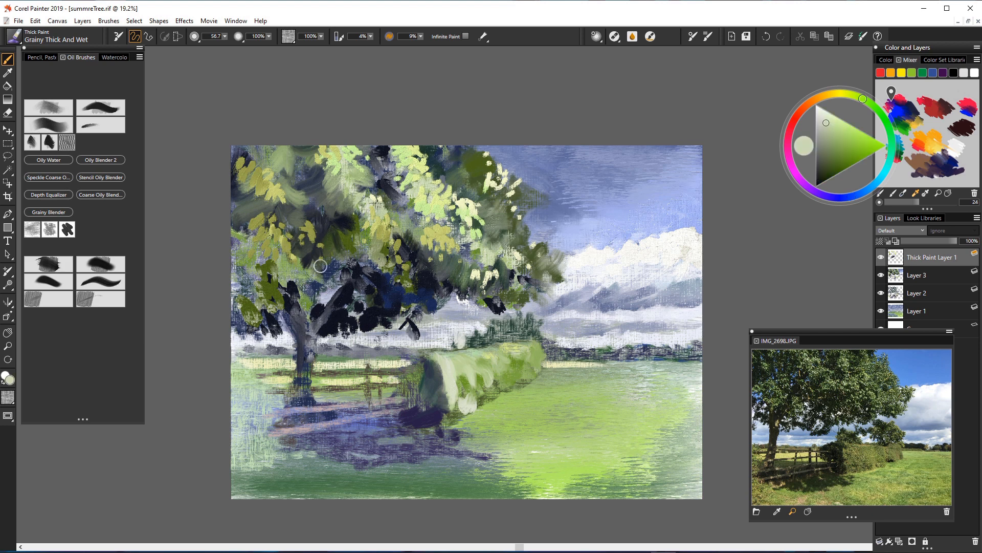
{"action": "left_click", "coordinate": [344, 297]}
{"action": "left_click", "coordinate": [352, 307]}
{"action": "left_click", "coordinate": [225, 37]}
{"action": "left_click", "coordinate": [211, 46]}
{"action": "mouse_move", "coordinate": [342, 295]}
{"action": "left_mouse_down"}
{"action": "mouse_move", "coordinate": [355, 309]}
{"action": "mouse_move", "coordinate": [340, 313]}
{"action": "mouse_move", "coordinate": [353, 315]}
{"action": "left_mouse_up"}
{"action": "left_click", "coordinate": [368, 320]}
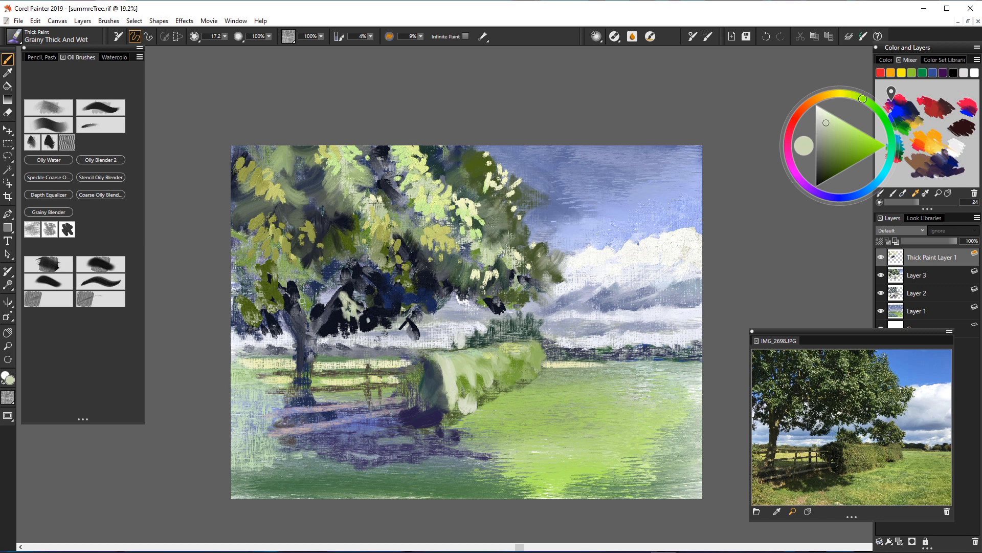
{"action": "mouse_move", "coordinate": [344, 295]}
{"action": "left_mouse_down"}
{"action": "mouse_move", "coordinate": [340, 284]}
{"action": "mouse_move", "coordinate": [357, 287]}
{"action": "mouse_move", "coordinate": [344, 271]}
{"action": "mouse_move", "coordinate": [334, 290]}
{"action": "left_mouse_up"}
Step: Dab near-black leaves left of the trunk, then paint near-white sky gaps through the foliage there using sampled colours
{"action": "left_click", "coordinate": [268, 317], "text": "alt"}
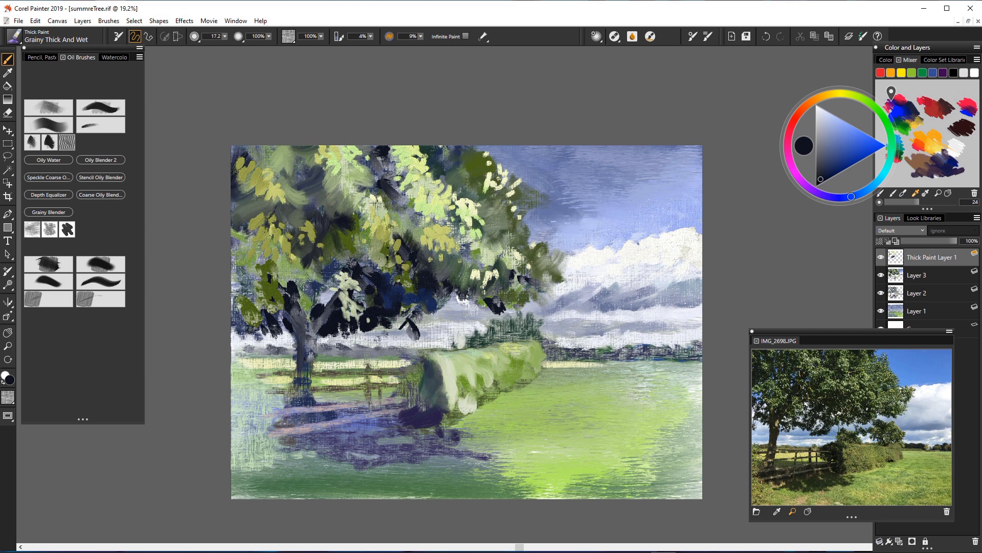
{"action": "mouse_move", "coordinate": [283, 327]}
{"action": "left_mouse_down"}
{"action": "mouse_move", "coordinate": [268, 334]}
{"action": "mouse_move", "coordinate": [285, 339]}
{"action": "left_mouse_up"}
{"action": "left_click", "coordinate": [241, 344], "text": "alt"}
{"action": "left_click_drag", "start_coordinate": [262, 315], "coordinate": [260, 329]}
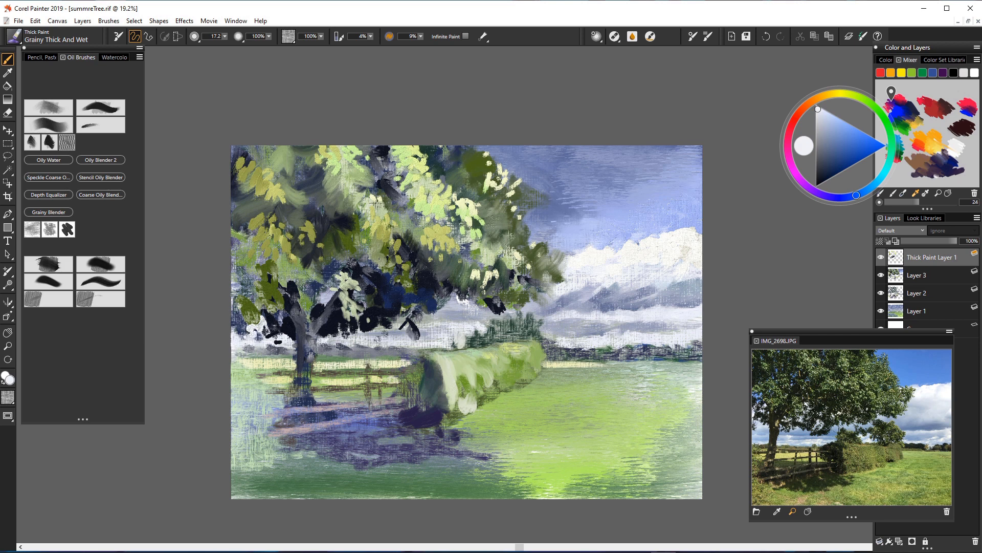
{"action": "mouse_move", "coordinate": [270, 316]}
{"action": "left_mouse_down"}
{"action": "mouse_move", "coordinate": [281, 311]}
{"action": "mouse_move", "coordinate": [274, 314]}
{"action": "left_mouse_up"}
{"action": "left_click", "coordinate": [272, 297]}
{"action": "left_click_drag", "start_coordinate": [272, 298], "coordinate": [260, 301]}
{"action": "mouse_move", "coordinate": [253, 299]}
{"action": "left_mouse_down"}
{"action": "mouse_move", "coordinate": [236, 303]}
{"action": "mouse_move", "coordinate": [250, 302]}
{"action": "left_mouse_up"}
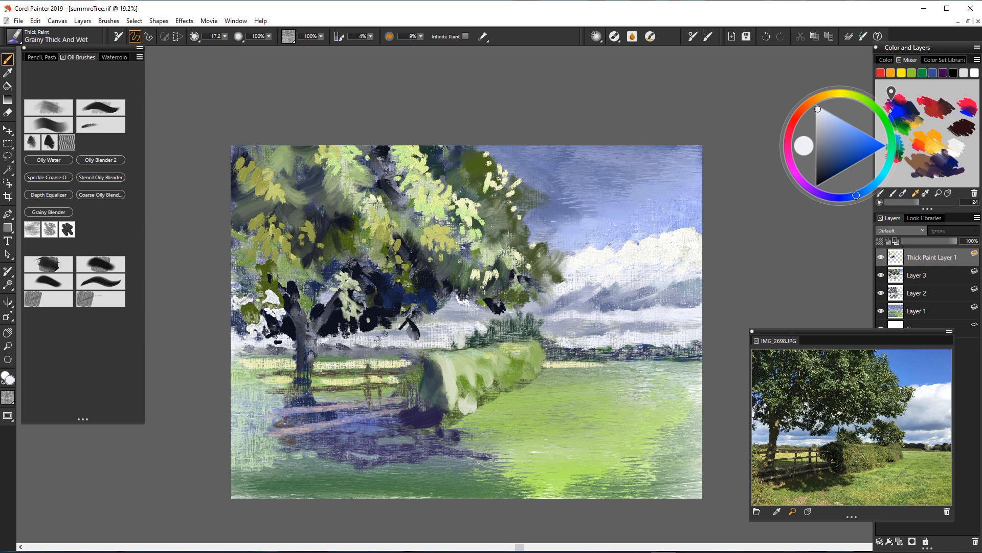
Step: Sample a light periwinkle blue and dab sky patches at the foliage's left edge and in the dark leaves right of the trunk
{"action": "left_click", "coordinate": [581, 236], "text": "alt"}
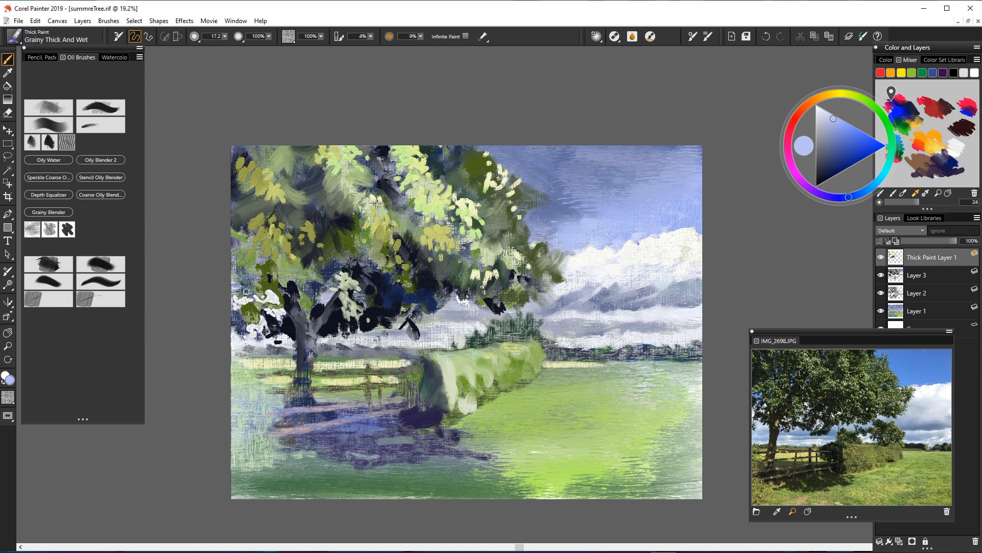
{"action": "mouse_move", "coordinate": [246, 291]}
{"action": "left_mouse_down"}
{"action": "mouse_move", "coordinate": [234, 296]}
{"action": "mouse_move", "coordinate": [250, 289]}
{"action": "left_mouse_up"}
{"action": "mouse_move", "coordinate": [360, 300]}
{"action": "left_mouse_down"}
{"action": "mouse_move", "coordinate": [376, 317]}
{"action": "mouse_move", "coordinate": [370, 330]}
{"action": "left_mouse_up"}
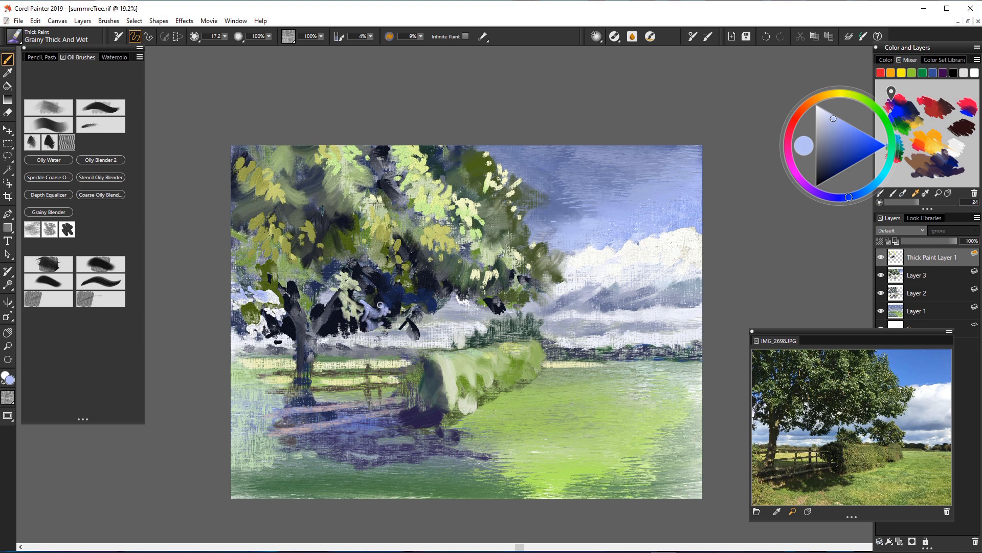
{"action": "mouse_move", "coordinate": [377, 307]}
{"action": "left_mouse_down"}
{"action": "mouse_move", "coordinate": [387, 298]}
{"action": "mouse_move", "coordinate": [394, 311]}
{"action": "left_mouse_up"}
Step: Sample a light grey-blue, set the brush size to 42.1, and extend the sky patches through the lower right dark foliage
{"action": "left_click", "coordinate": [433, 325], "text": "alt"}
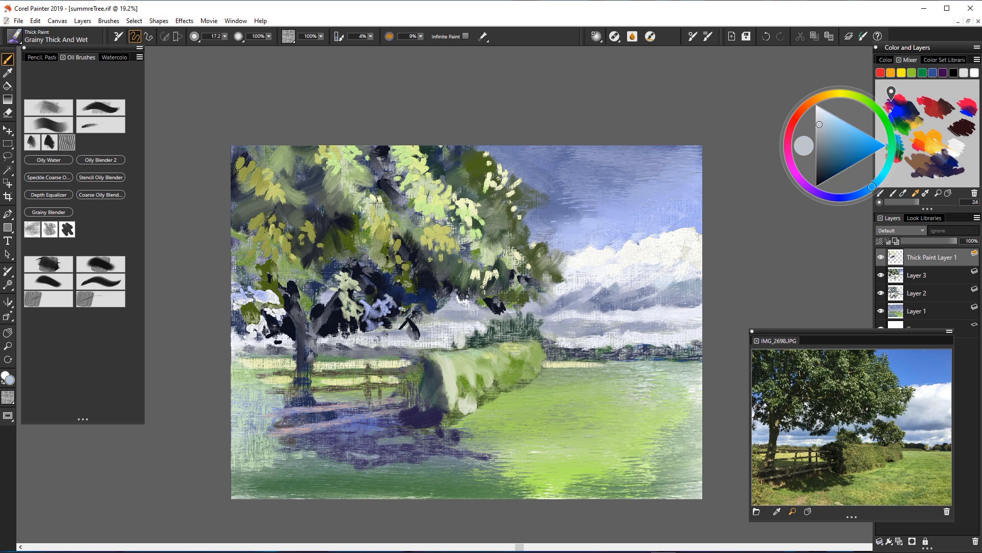
{"action": "left_click_drag", "start_coordinate": [396, 298], "coordinate": [402, 294]}
{"action": "left_click_drag", "start_coordinate": [224, 36], "coordinate": [232, 47]}
{"action": "mouse_move", "coordinate": [402, 299]}
{"action": "left_mouse_down"}
{"action": "mouse_move", "coordinate": [432, 310]}
{"action": "mouse_move", "coordinate": [381, 296]}
{"action": "mouse_move", "coordinate": [396, 313]}
{"action": "mouse_move", "coordinate": [426, 295]}
{"action": "mouse_move", "coordinate": [445, 302]}
{"action": "left_mouse_up"}
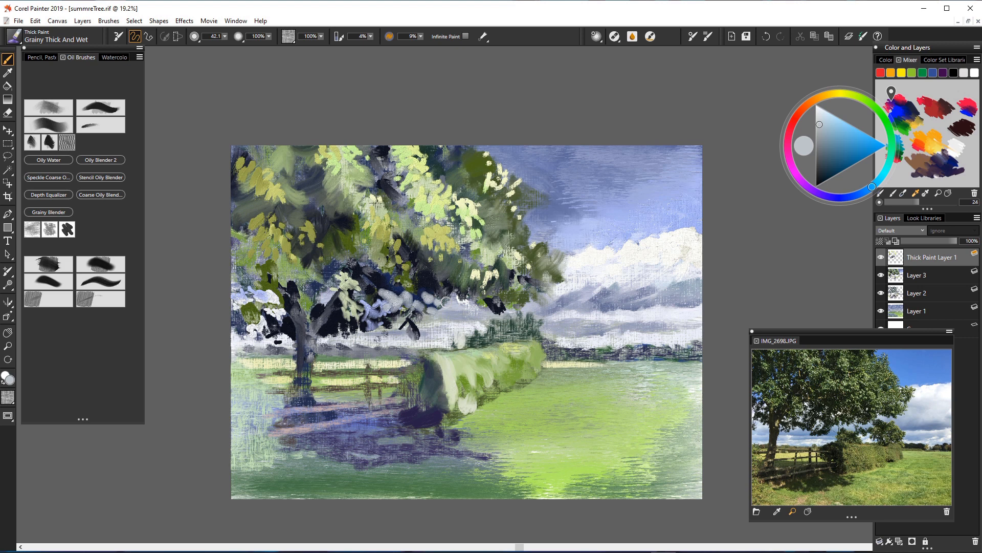
{"action": "left_click", "coordinate": [428, 283]}
Step: Sample off-white from the clouds and dab bright sky patches at the lower edge of the dark foliage
{"action": "left_click", "coordinate": [612, 260], "text": "alt"}
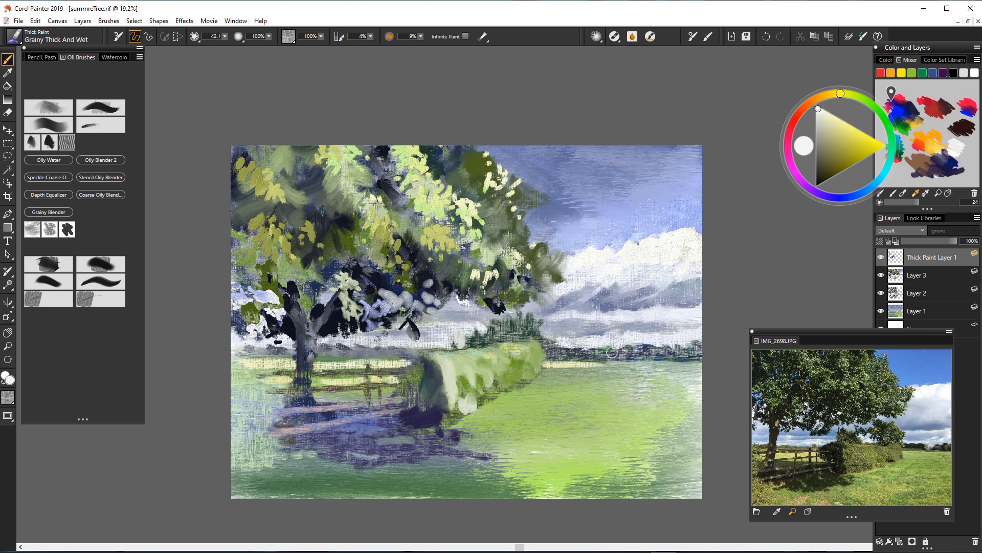
{"action": "mouse_move", "coordinate": [427, 288]}
{"action": "left_mouse_down"}
{"action": "mouse_move", "coordinate": [414, 287]}
{"action": "mouse_move", "coordinate": [420, 297]}
{"action": "mouse_move", "coordinate": [423, 285]}
{"action": "left_mouse_up"}
{"action": "left_click", "coordinate": [451, 293]}
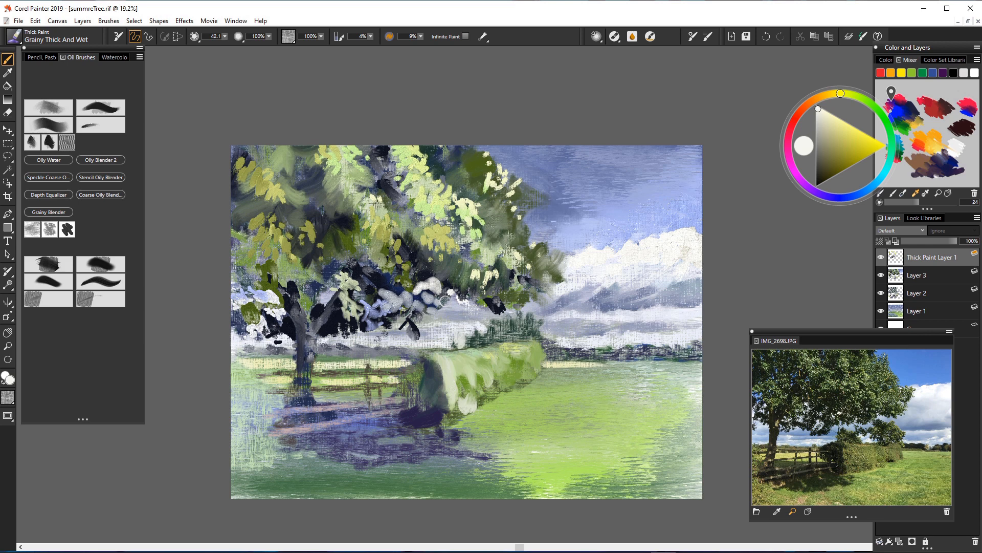
Step: Sample near-black tones from the tree and paint dark leaves over parts of the pale sky patches beneath the crown
{"action": "left_click", "coordinate": [352, 318], "text": "alt"}
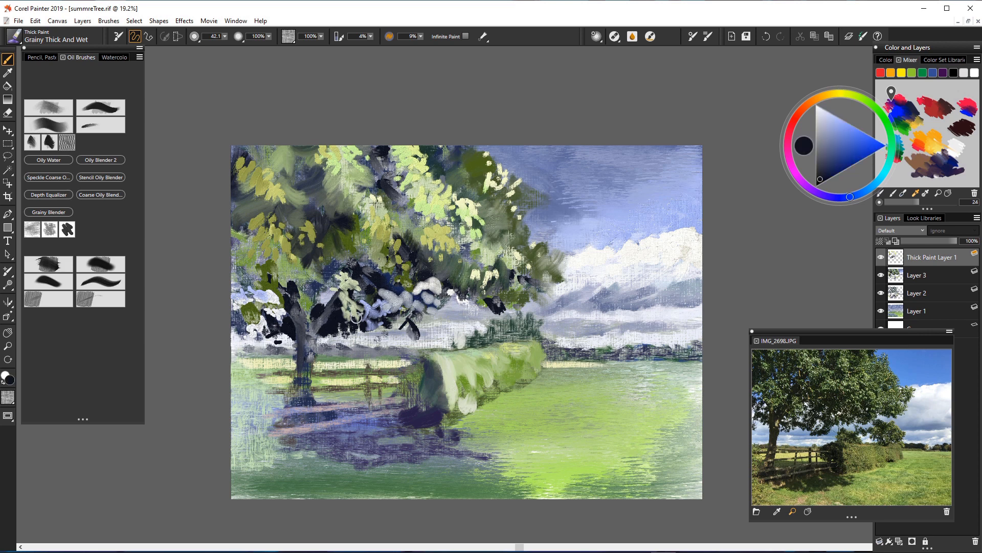
{"action": "mouse_move", "coordinate": [419, 305]}
{"action": "left_mouse_down"}
{"action": "mouse_move", "coordinate": [412, 293]}
{"action": "mouse_move", "coordinate": [434, 312]}
{"action": "mouse_move", "coordinate": [428, 307]}
{"action": "mouse_move", "coordinate": [445, 299]}
{"action": "left_mouse_up"}
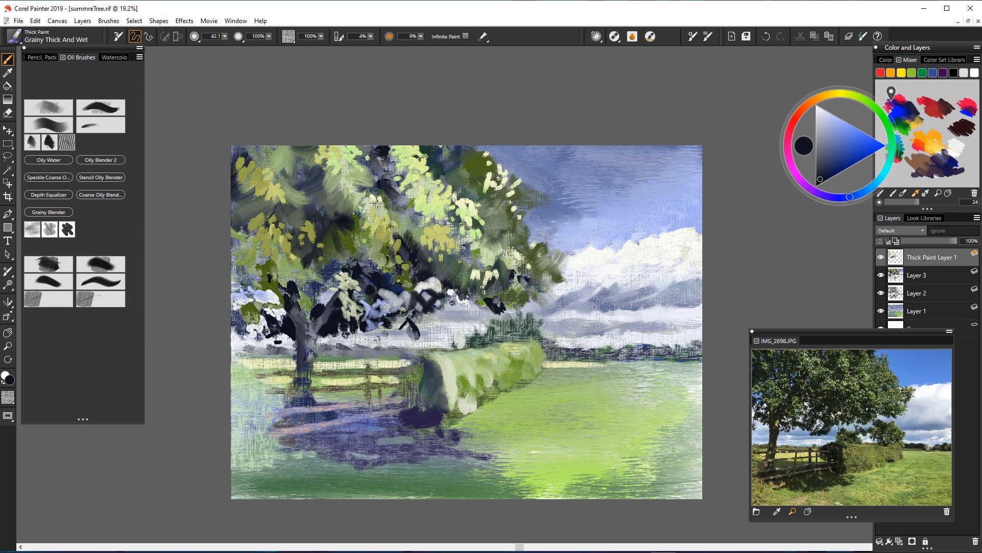
{"action": "left_click", "coordinate": [421, 275], "text": "alt"}
{"action": "left_click_drag", "start_coordinate": [419, 274], "coordinate": [446, 283]}
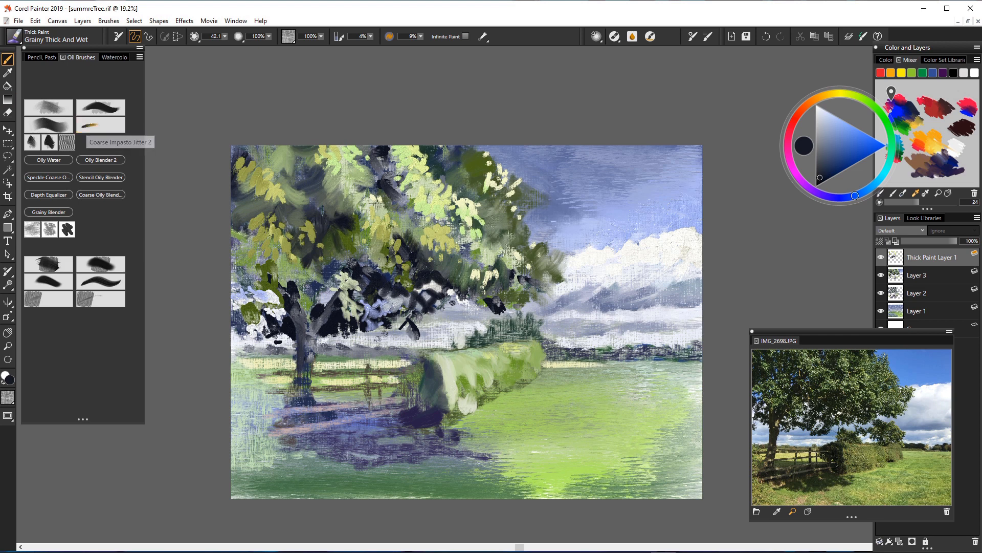
Step: Switch to the Coarse Impasto Jitter 2 brush, add a new layer, and dab pale grey-blue sky gaps in the lower foliage
{"action": "left_click", "coordinate": [95, 125]}
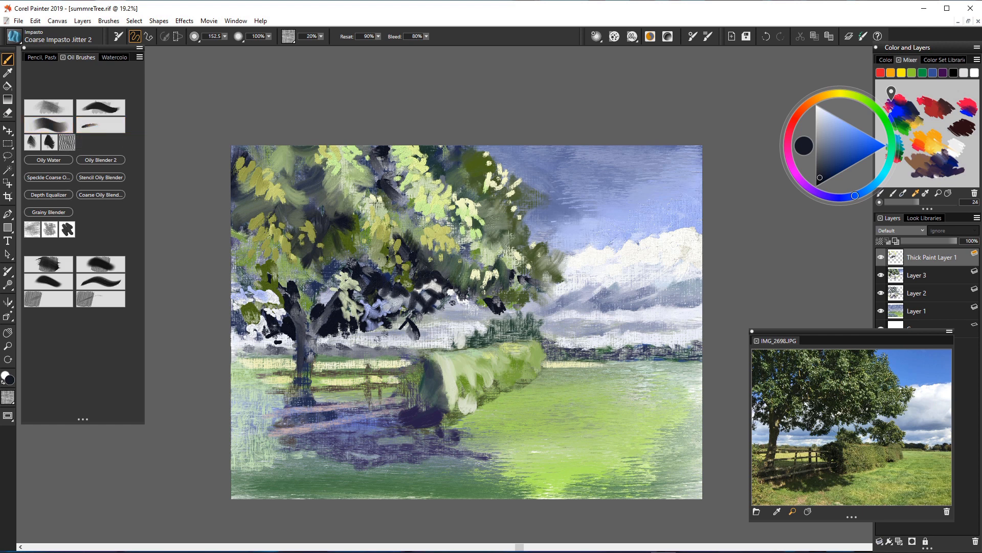
{"action": "key", "text": "ctrl+shift+n"}
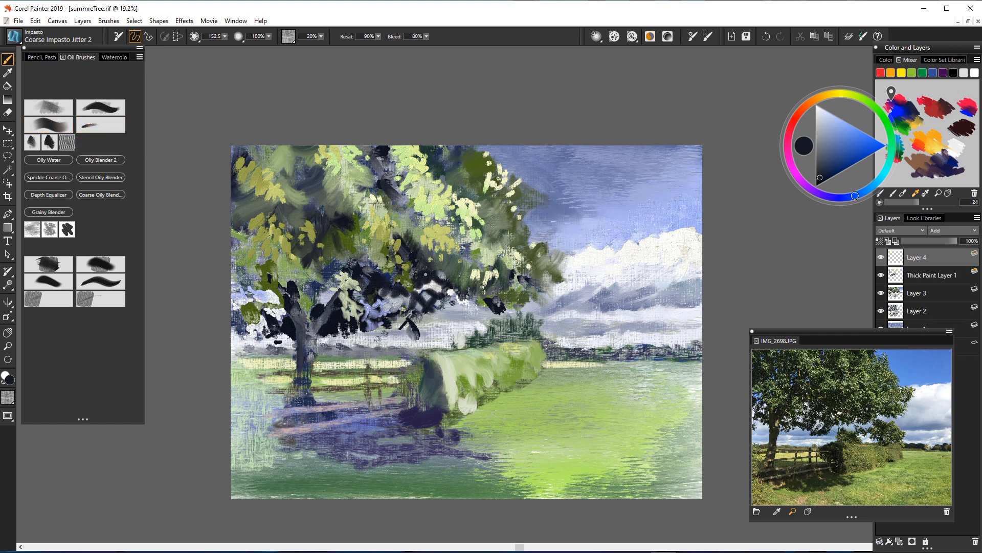
{"action": "left_click", "coordinate": [820, 116]}
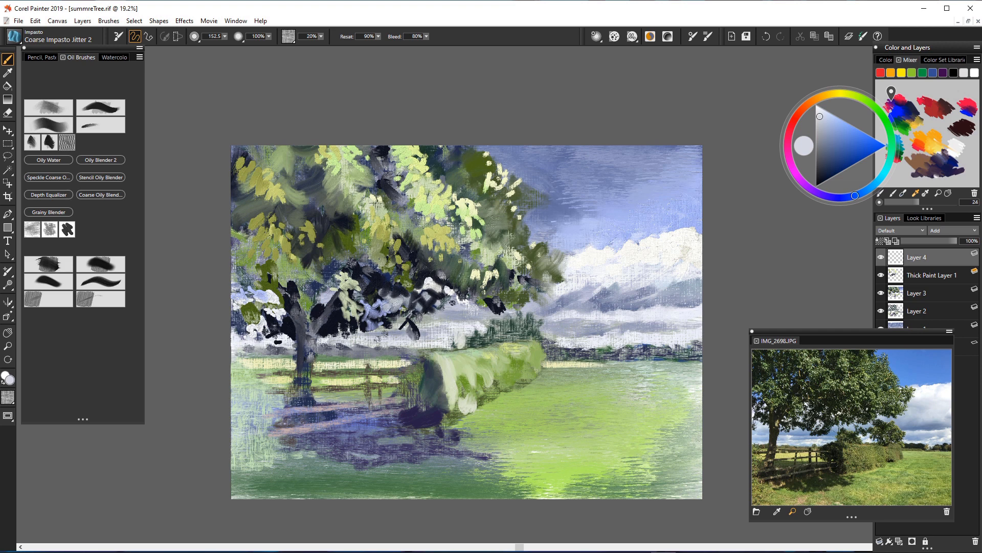
{"action": "mouse_move", "coordinate": [433, 295]}
{"action": "left_mouse_down"}
{"action": "mouse_move", "coordinate": [426, 306]}
{"action": "mouse_move", "coordinate": [437, 308]}
{"action": "mouse_move", "coordinate": [408, 305]}
{"action": "mouse_move", "coordinate": [412, 316]}
{"action": "left_mouse_up"}
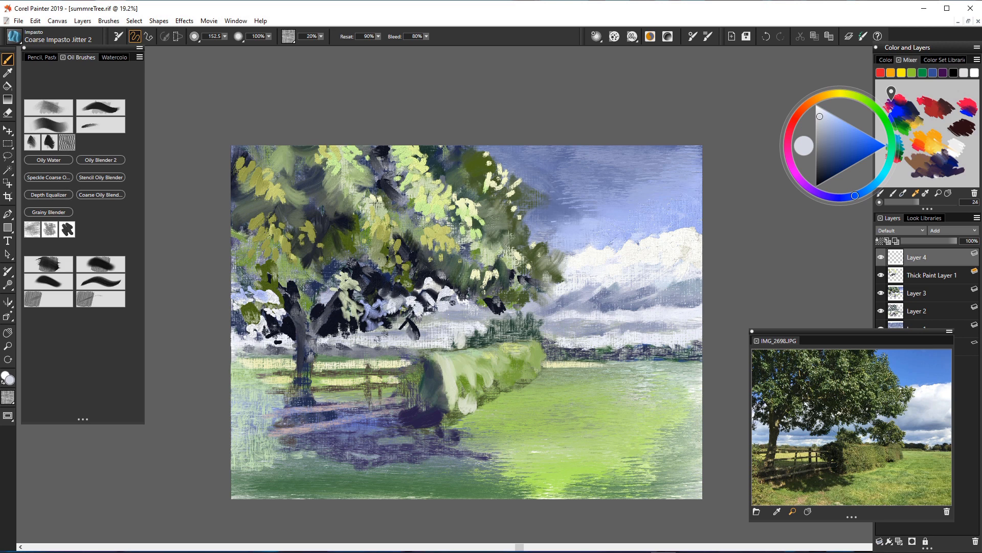
Step: Sample dark blue-grey and muted grey-green from the tree and dab grey-green leaves over the lower central foliage
{"action": "left_click", "coordinate": [401, 292], "text": "alt"}
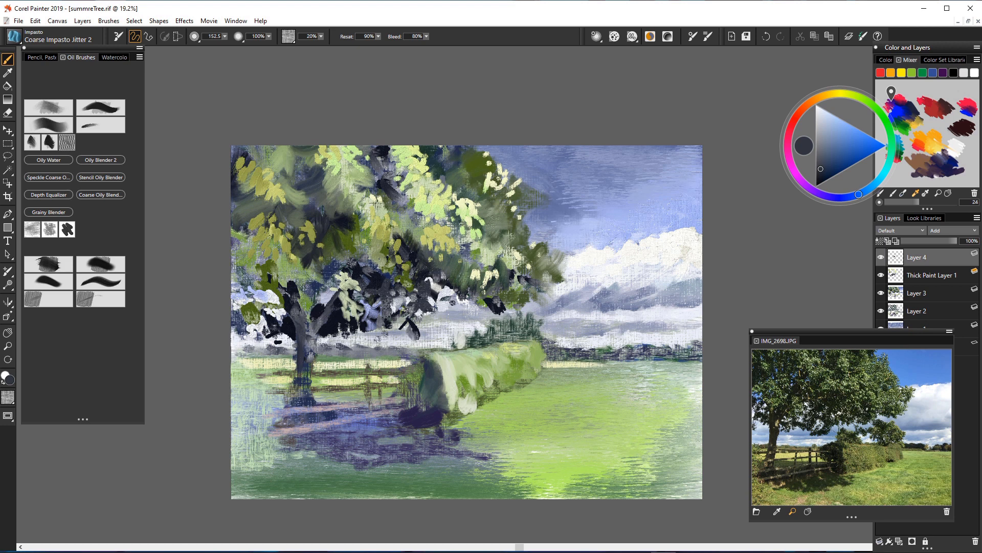
{"action": "left_click", "coordinate": [421, 276], "text": "alt"}
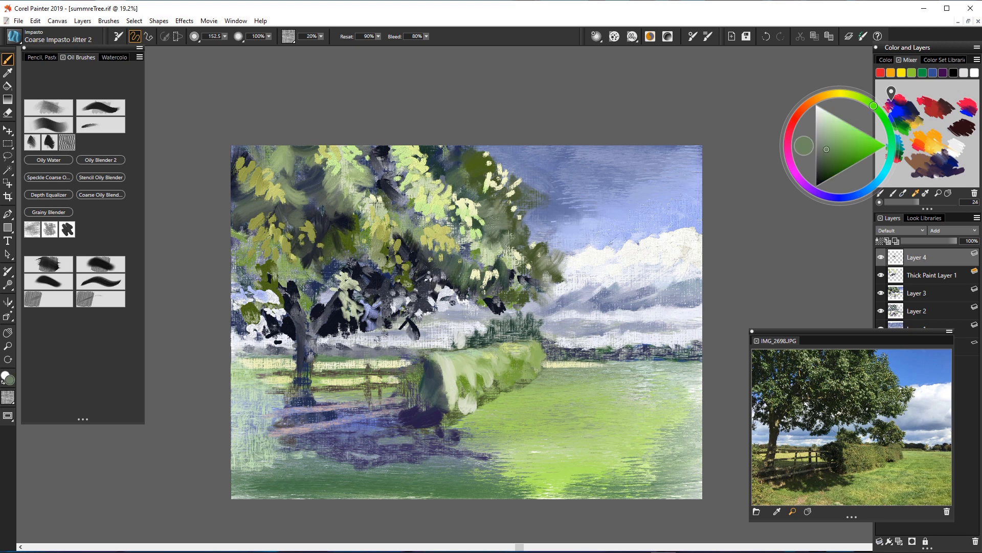
{"action": "left_click", "coordinate": [431, 270]}
{"action": "mouse_move", "coordinate": [433, 275]}
{"action": "left_mouse_down"}
{"action": "mouse_move", "coordinate": [454, 279]}
{"action": "mouse_move", "coordinate": [408, 279]}
{"action": "mouse_move", "coordinate": [422, 291]}
{"action": "mouse_move", "coordinate": [384, 298]}
{"action": "left_mouse_up"}
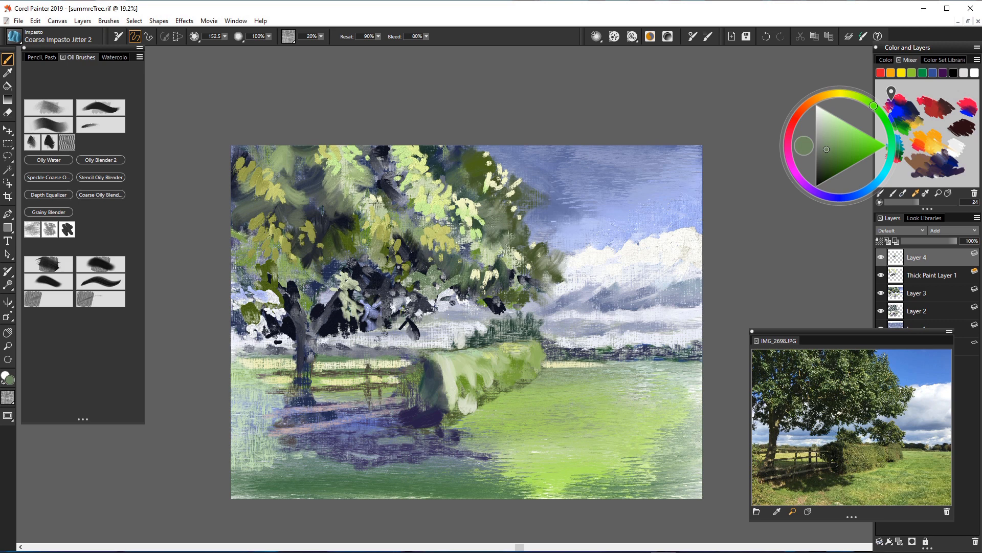
Step: Mix a dark olive green and dab leaf shapes beneath the yellow highlights in the lower central foliage
{"action": "left_click_drag", "start_coordinate": [826, 149], "coordinate": [832, 167]}
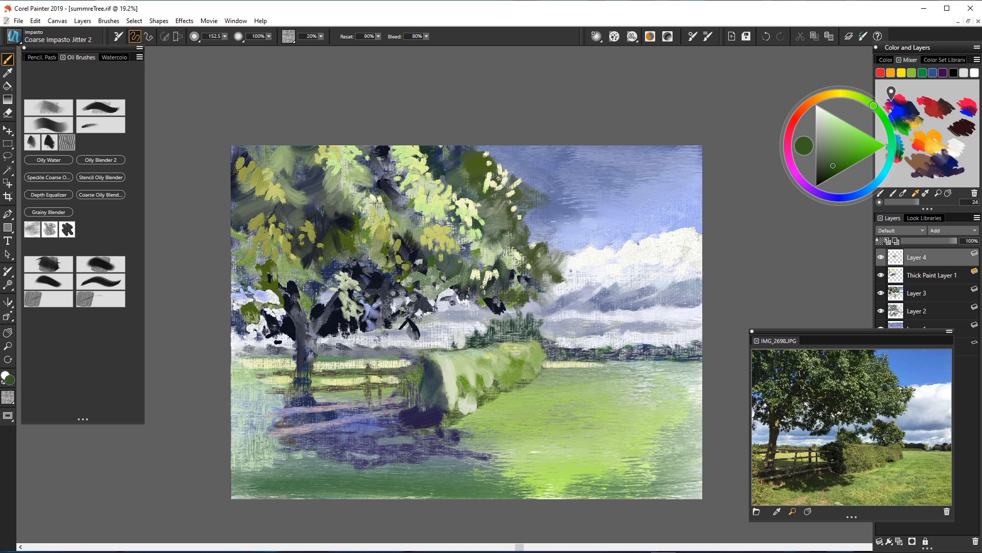
{"action": "left_click_drag", "start_coordinate": [873, 106], "coordinate": [849, 95]}
{"action": "left_click_drag", "start_coordinate": [833, 165], "coordinate": [830, 173]}
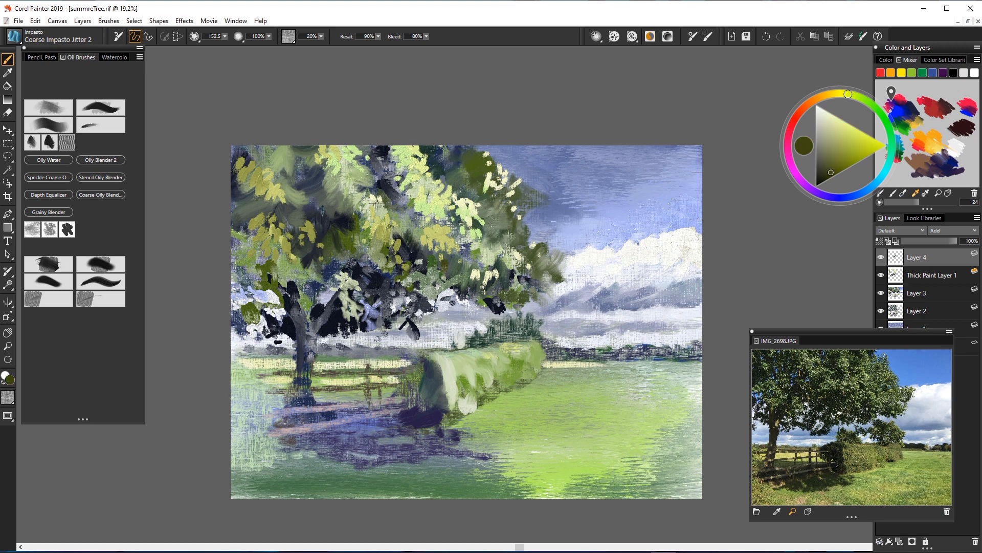
{"action": "left_click_drag", "start_coordinate": [451, 271], "coordinate": [462, 280]}
{"action": "left_click_drag", "start_coordinate": [446, 276], "coordinate": [460, 289]}
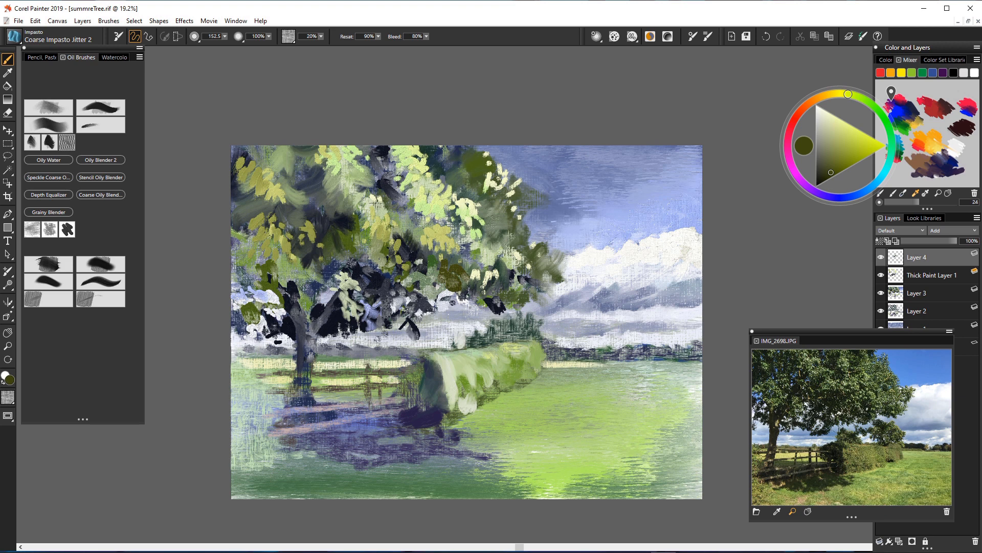
{"action": "mouse_move", "coordinate": [432, 264]}
{"action": "left_mouse_down"}
{"action": "mouse_move", "coordinate": [445, 248]}
{"action": "mouse_move", "coordinate": [453, 263]}
{"action": "mouse_move", "coordinate": [463, 257]}
{"action": "mouse_move", "coordinate": [409, 262]}
{"action": "mouse_move", "coordinate": [408, 237]}
{"action": "mouse_move", "coordinate": [405, 251]}
{"action": "left_mouse_up"}
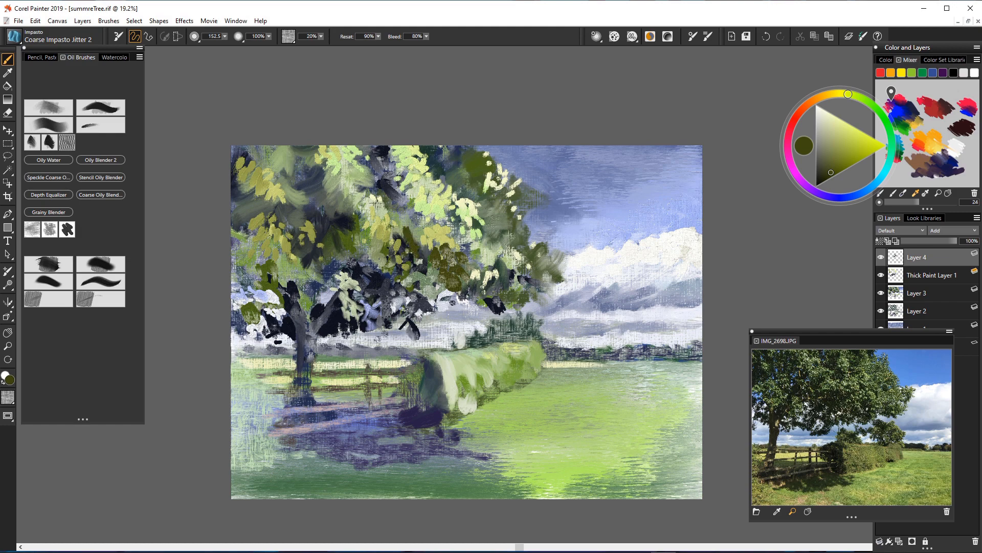
Step: Layer more dark olive impasto strokes below the central yellow highlight cluster, extending them to both sides
{"action": "scroll", "coordinate": [428, 251], "scroll_direction": "up", "scroll_amount": 5}
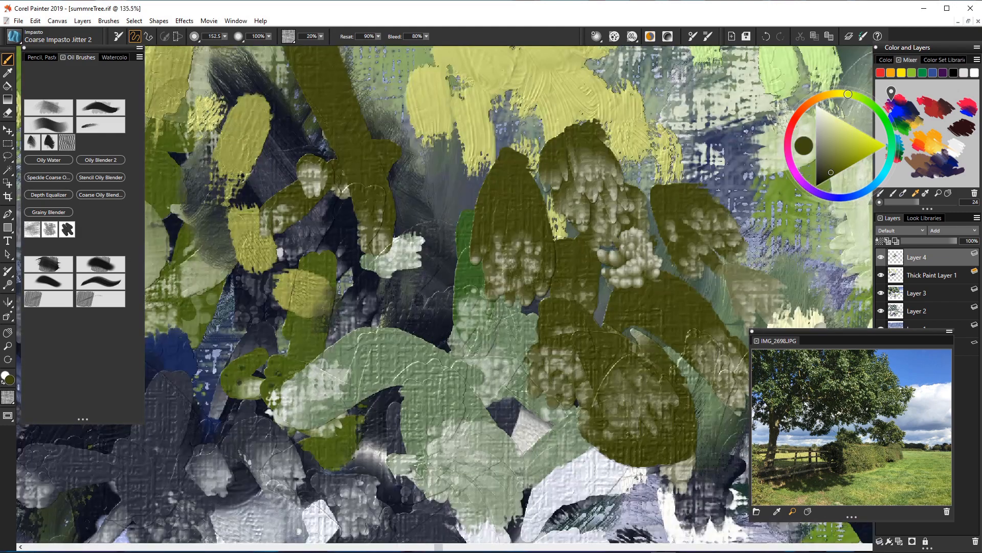
{"action": "scroll", "coordinate": [510, 298], "scroll_direction": "up", "scroll_amount": 3}
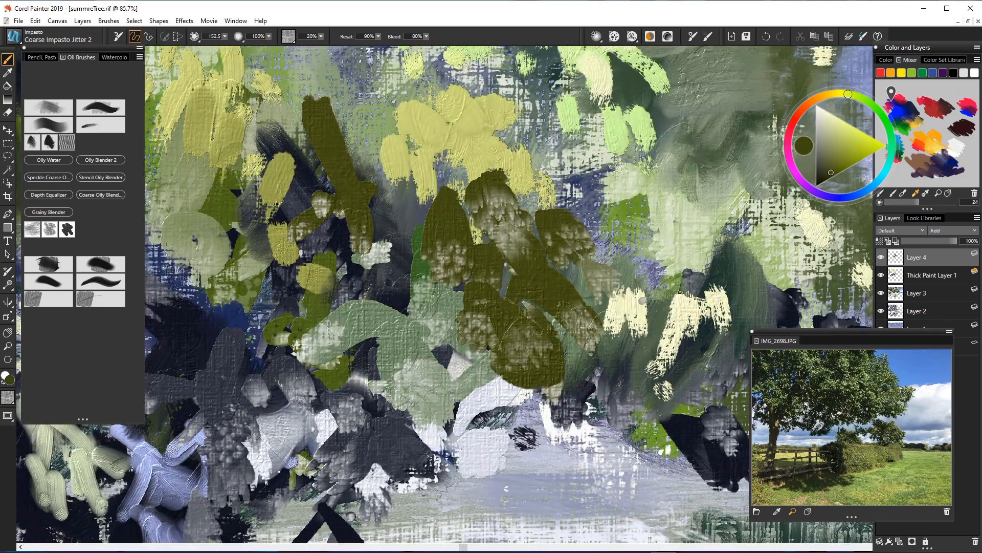
{"action": "left_click_drag", "start_coordinate": [504, 238], "coordinate": [520, 258]}
{"action": "mouse_move", "coordinate": [504, 197]}
{"action": "left_mouse_down"}
{"action": "mouse_move", "coordinate": [535, 217]}
{"action": "mouse_move", "coordinate": [556, 263]}
{"action": "left_mouse_up"}
{"action": "left_click_drag", "start_coordinate": [519, 268], "coordinate": [512, 297]}
{"action": "mouse_move", "coordinate": [488, 214]}
{"action": "left_mouse_down"}
{"action": "mouse_move", "coordinate": [469, 241]}
{"action": "mouse_move", "coordinate": [492, 289]}
{"action": "left_mouse_up"}
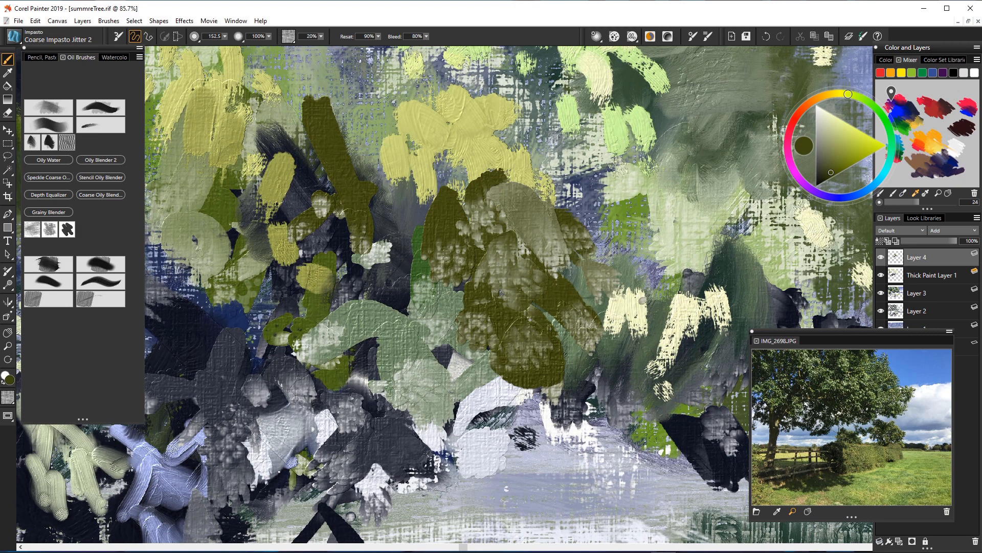
{"action": "mouse_move", "coordinate": [366, 172]}
{"action": "left_mouse_down"}
{"action": "mouse_move", "coordinate": [427, 225]}
{"action": "mouse_move", "coordinate": [389, 222]}
{"action": "mouse_move", "coordinate": [425, 227]}
{"action": "mouse_move", "coordinate": [435, 258]}
{"action": "left_mouse_up"}
{"action": "left_click_drag", "start_coordinate": [577, 279], "coordinate": [604, 309]}
{"action": "left_click_drag", "start_coordinate": [565, 238], "coordinate": [590, 310]}
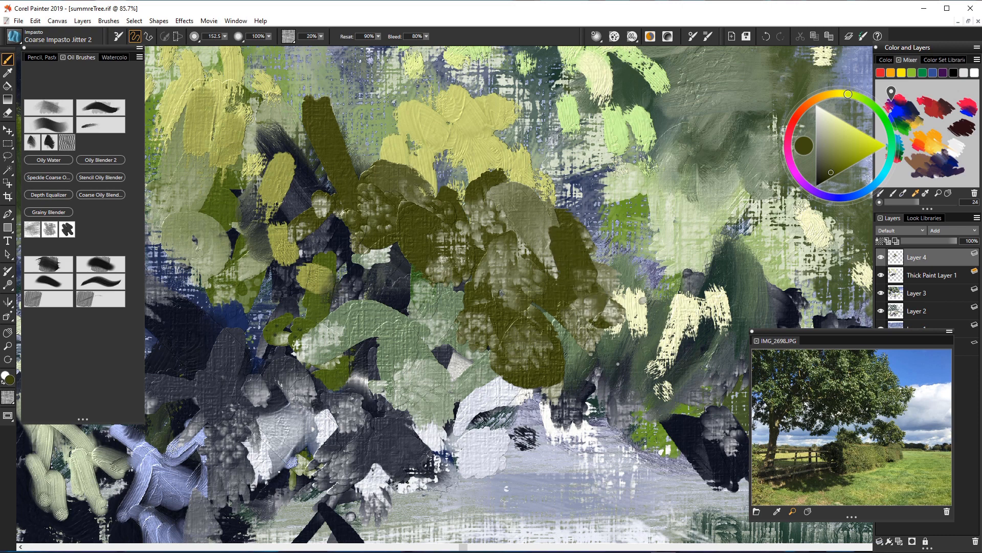
Step: Sample a dark blue-grey from the shadows and paint leaf-shaped shadow strokes over the olive foliage
{"action": "left_click", "coordinate": [409, 279], "text": "alt"}
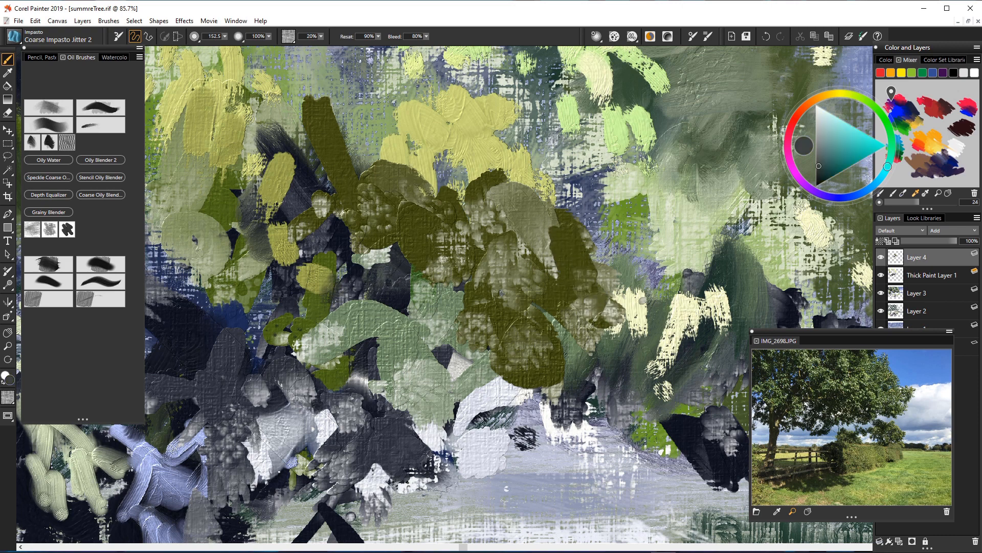
{"action": "mouse_move", "coordinate": [518, 217]}
{"action": "left_mouse_down"}
{"action": "mouse_move", "coordinate": [545, 277]}
{"action": "mouse_move", "coordinate": [492, 286]}
{"action": "mouse_move", "coordinate": [536, 353]}
{"action": "left_mouse_up"}
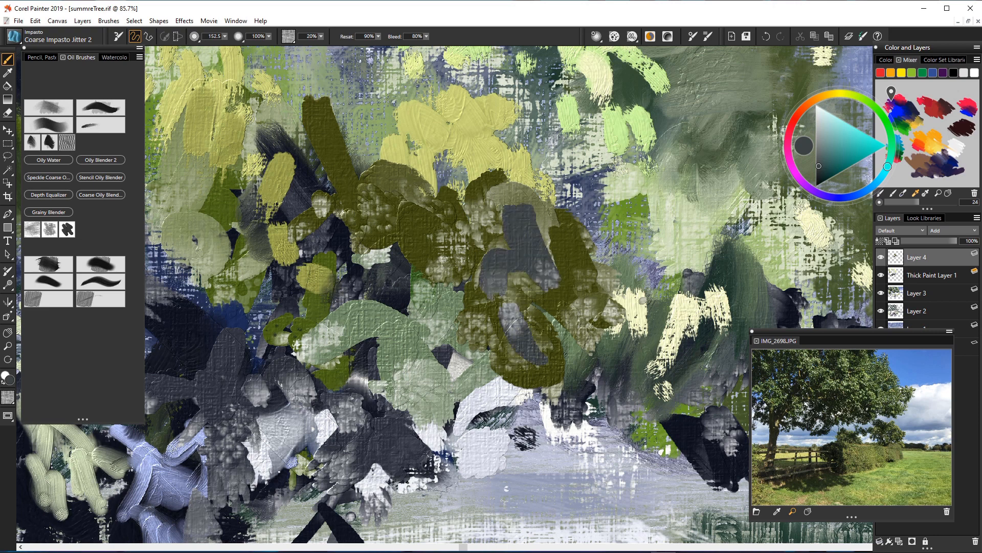
{"action": "left_click_drag", "start_coordinate": [567, 304], "coordinate": [554, 342]}
{"action": "mouse_move", "coordinate": [577, 269]}
{"action": "left_mouse_down"}
{"action": "mouse_move", "coordinate": [614, 266]}
{"action": "mouse_move", "coordinate": [620, 284]}
{"action": "left_mouse_up"}
{"action": "left_click_drag", "start_coordinate": [545, 255], "coordinate": [561, 320]}
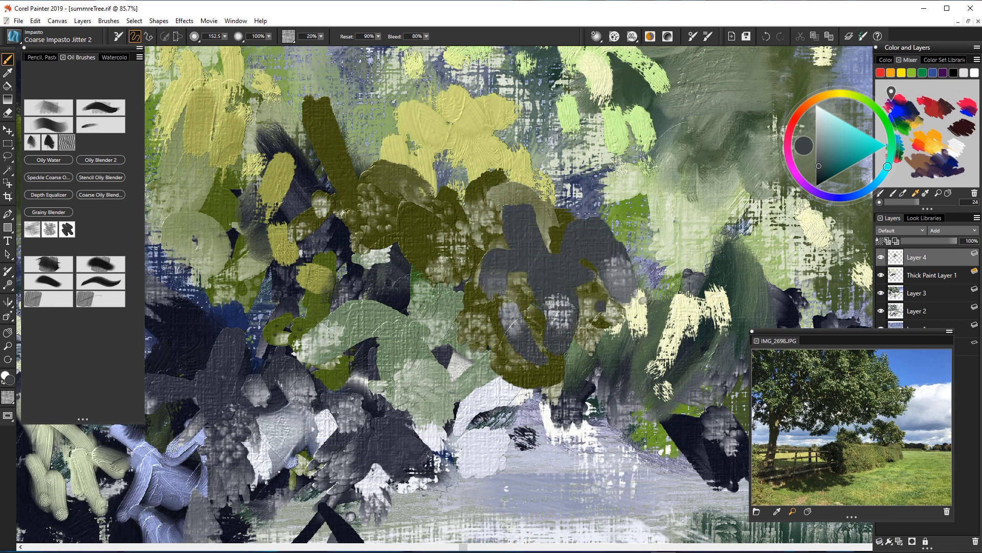
{"action": "left_click_drag", "start_coordinate": [604, 280], "coordinate": [614, 366]}
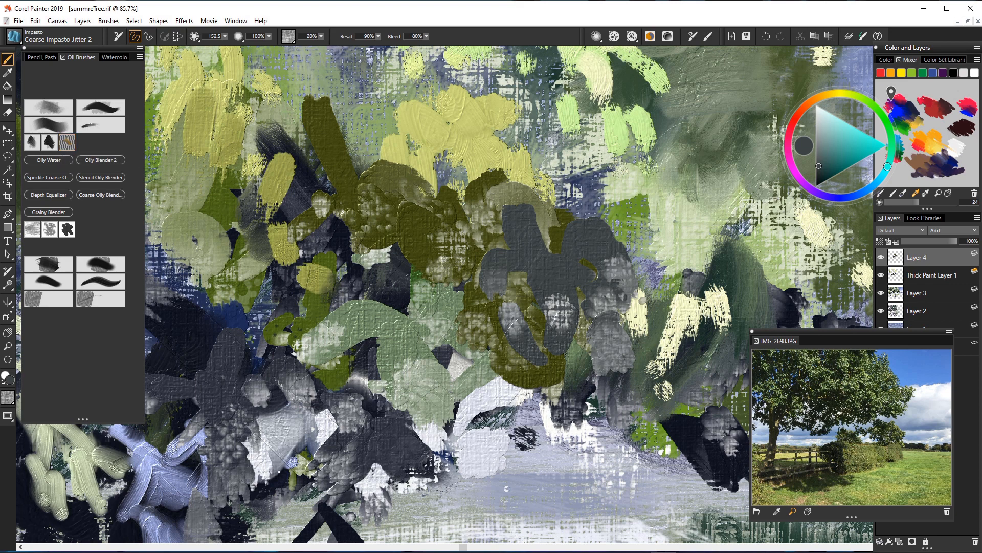
Step: Switch to the Coarse Sargent Brush Jitter and break up the lower edge of the olive and grey foliage
{"action": "left_click", "coordinate": [67, 143]}
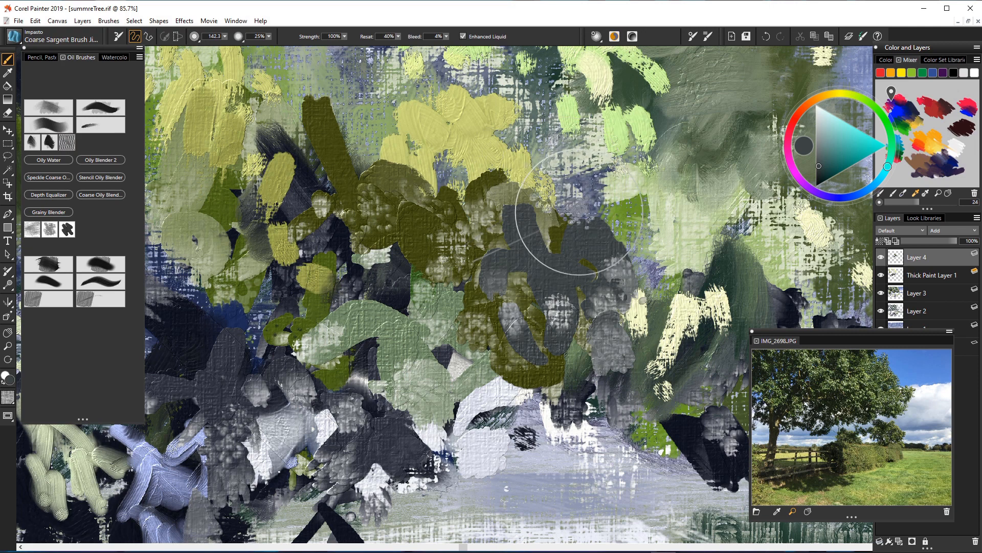
{"action": "left_click_drag", "start_coordinate": [538, 371], "coordinate": [509, 407]}
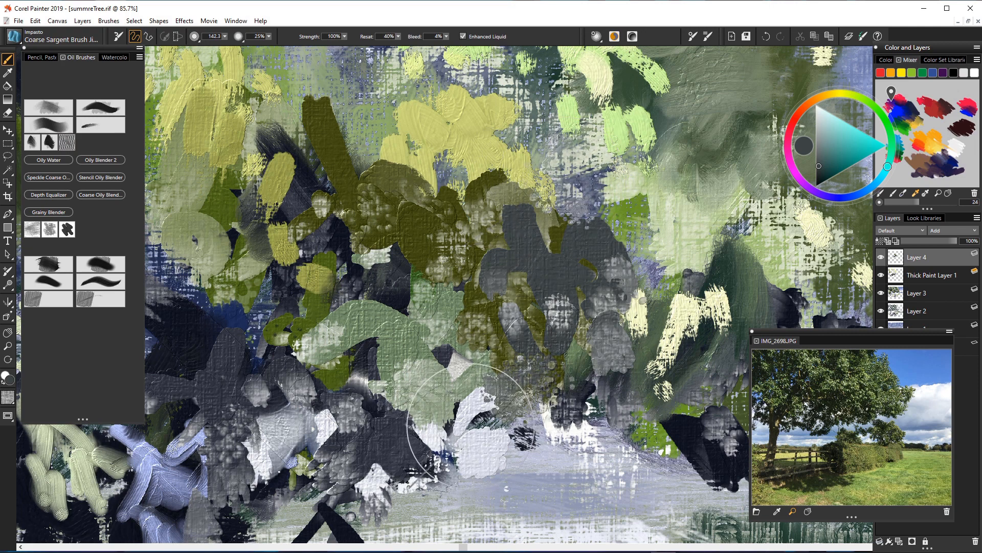
{"action": "scroll", "coordinate": [473, 405], "scroll_direction": "down", "scroll_amount": 5}
{"action": "scroll", "coordinate": [474, 406], "scroll_direction": "down", "scroll_amount": 3}
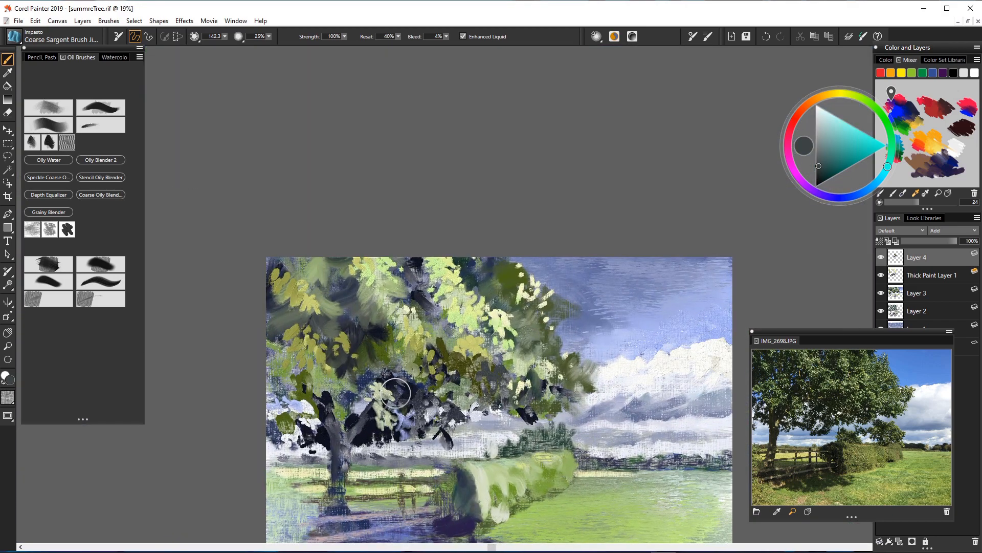
Step: Sample yellow-green from the central highlights, set the brush size to 81.6, and scumble textured highlights over the olive foliage
{"action": "scroll", "coordinate": [481, 358], "scroll_direction": "up", "scroll_amount": 4}
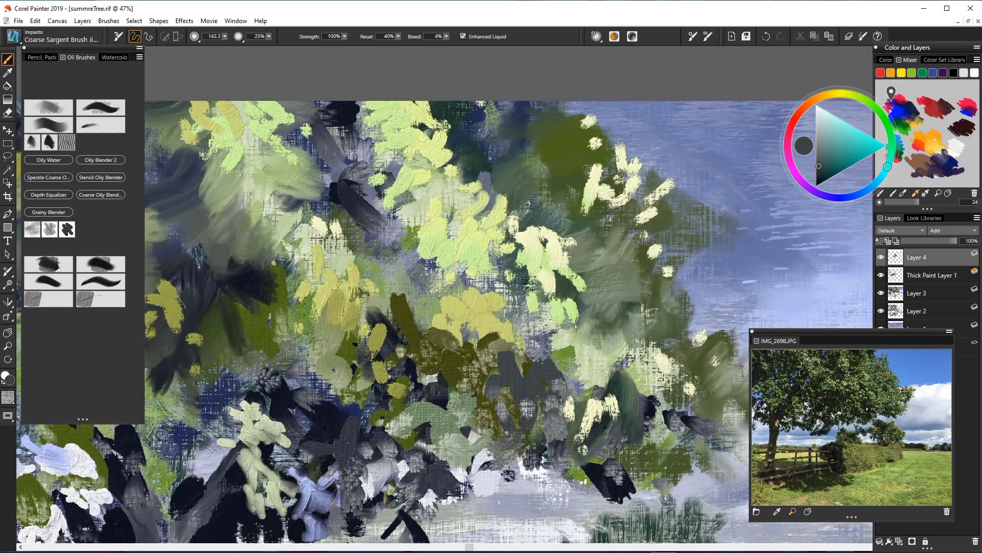
{"action": "scroll", "coordinate": [420, 346], "scroll_direction": "down", "scroll_amount": 2}
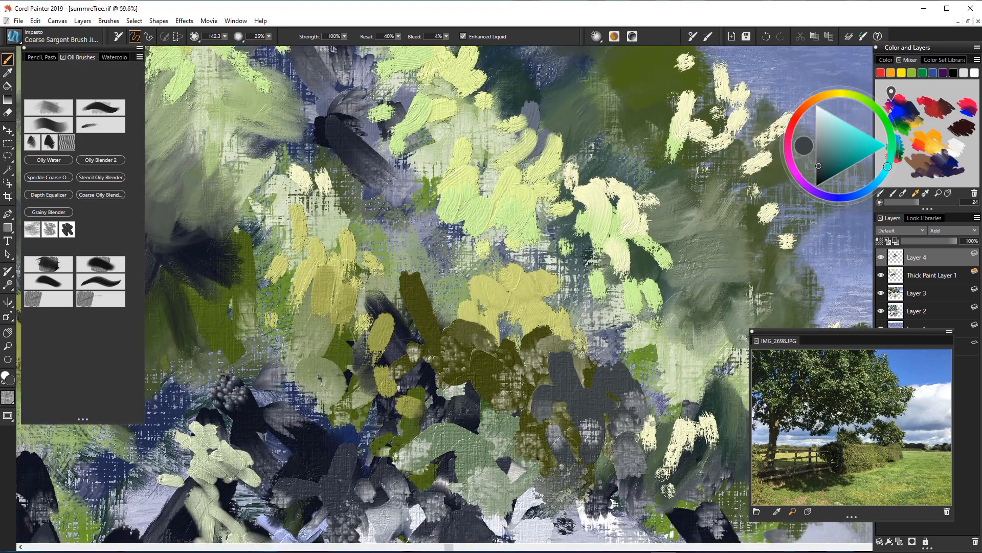
{"action": "left_click", "coordinate": [532, 289], "text": "alt"}
{"action": "mouse_move", "coordinate": [507, 343]}
{"action": "left_mouse_down"}
{"action": "mouse_move", "coordinate": [543, 337]}
{"action": "mouse_move", "coordinate": [494, 283]}
{"action": "left_mouse_up"}
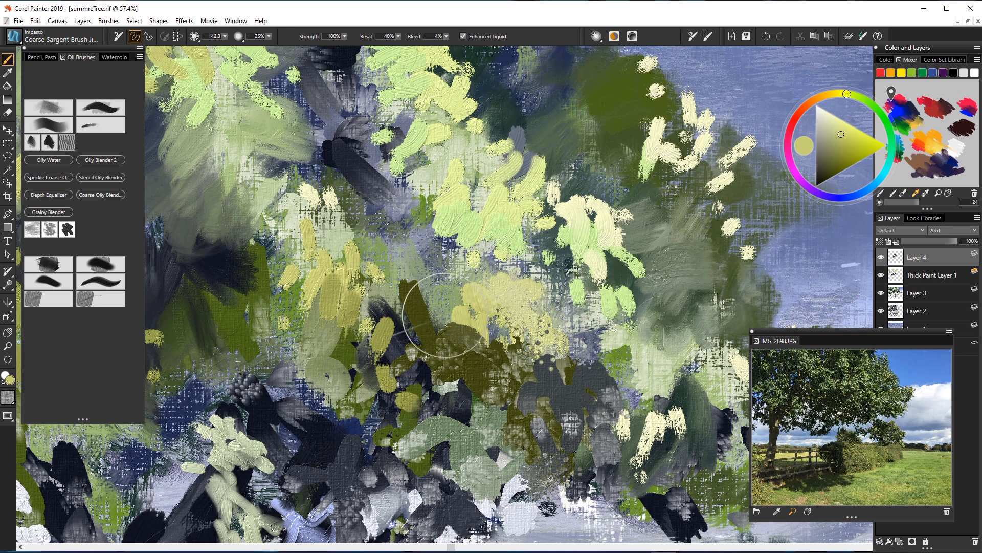
{"action": "left_click", "coordinate": [225, 37]}
{"action": "left_click_drag", "start_coordinate": [252, 47], "coordinate": [224, 46]}
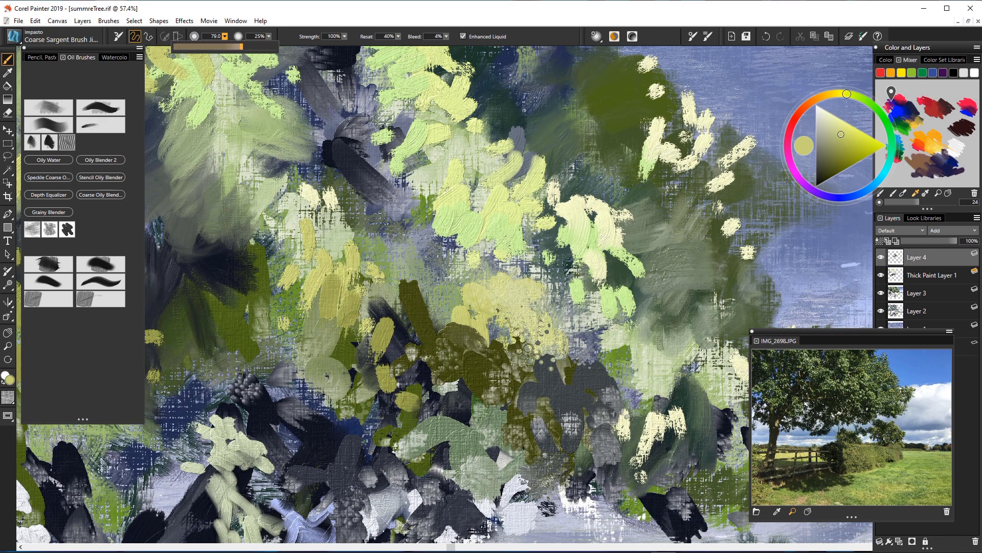
{"action": "mouse_move", "coordinate": [460, 269]}
{"action": "left_mouse_down"}
{"action": "mouse_move", "coordinate": [450, 307]}
{"action": "mouse_move", "coordinate": [435, 315]}
{"action": "mouse_move", "coordinate": [460, 312]}
{"action": "mouse_move", "coordinate": [440, 324]}
{"action": "mouse_move", "coordinate": [419, 307]}
{"action": "left_mouse_up"}
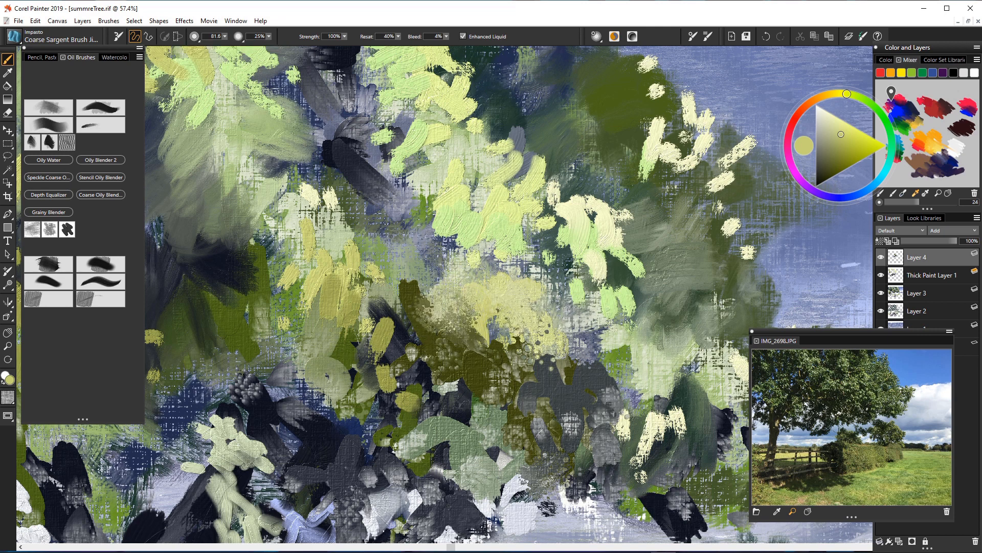
{"action": "mouse_move", "coordinate": [481, 322]}
{"action": "left_mouse_down"}
{"action": "mouse_move", "coordinate": [568, 366]}
{"action": "mouse_move", "coordinate": [596, 366]}
{"action": "left_mouse_up"}
Step: Sample grey-green and pale cream from the foliage and scumble broken leaf texture across the lower right of the crown
{"action": "left_click", "coordinate": [493, 419], "text": "alt"}
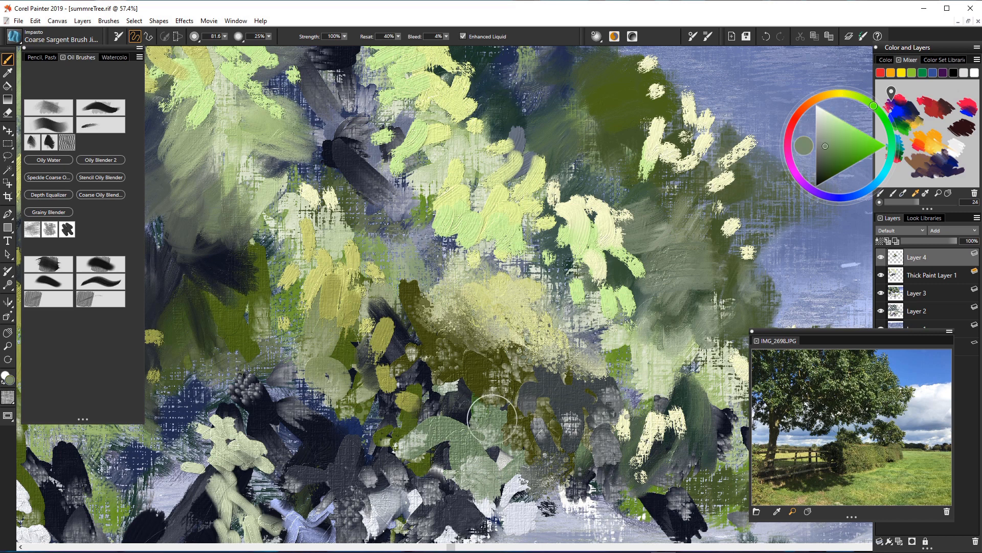
{"action": "mouse_move", "coordinate": [493, 419]}
{"action": "left_mouse_down"}
{"action": "mouse_move", "coordinate": [484, 402]}
{"action": "mouse_move", "coordinate": [468, 414]}
{"action": "mouse_move", "coordinate": [484, 437]}
{"action": "mouse_move", "coordinate": [537, 416]}
{"action": "mouse_move", "coordinate": [640, 441]}
{"action": "mouse_move", "coordinate": [660, 436]}
{"action": "mouse_move", "coordinate": [685, 402]}
{"action": "mouse_move", "coordinate": [694, 453]}
{"action": "mouse_move", "coordinate": [675, 428]}
{"action": "mouse_move", "coordinate": [687, 435]}
{"action": "mouse_move", "coordinate": [659, 481]}
{"action": "left_mouse_up"}
{"action": "left_click", "coordinate": [639, 440], "text": "alt"}
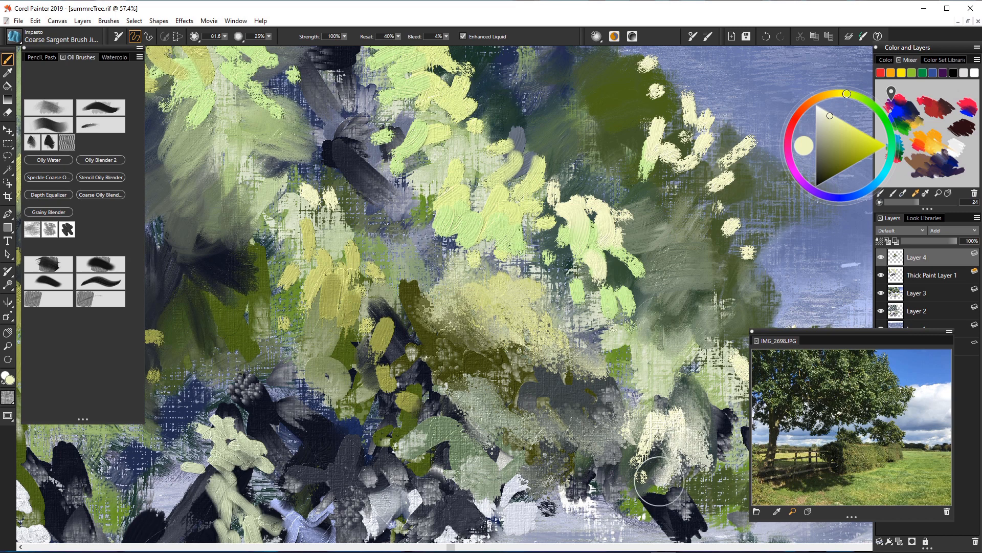
Step: Sample light green, olive and dark teal from the tree and add broken strokes around the crown's right-hand highlights
{"action": "scroll", "coordinate": [390, 423], "scroll_direction": "down", "scroll_amount": 1}
{"action": "scroll", "coordinate": [391, 414], "scroll_direction": "down", "scroll_amount": 6}
{"action": "scroll", "coordinate": [322, 396], "scroll_direction": "up", "scroll_amount": 3}
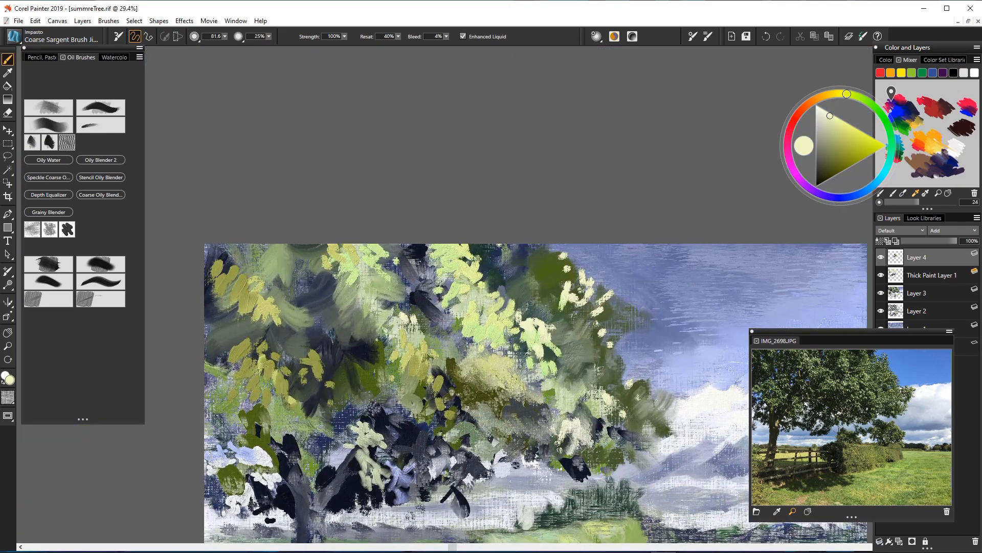
{"action": "scroll", "coordinate": [537, 393], "scroll_direction": "down", "scroll_amount": 3}
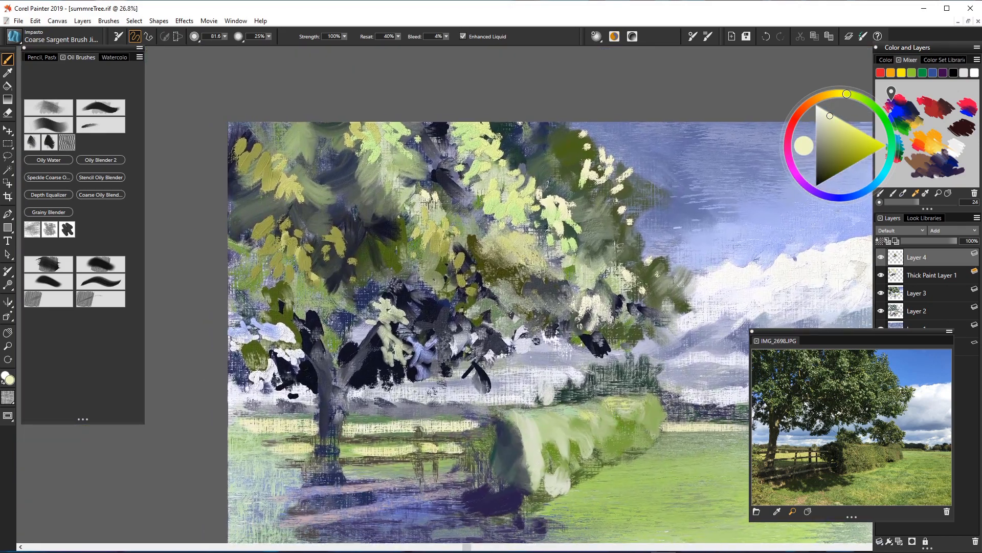
{"action": "scroll", "coordinate": [550, 333], "scroll_direction": "up", "scroll_amount": 1}
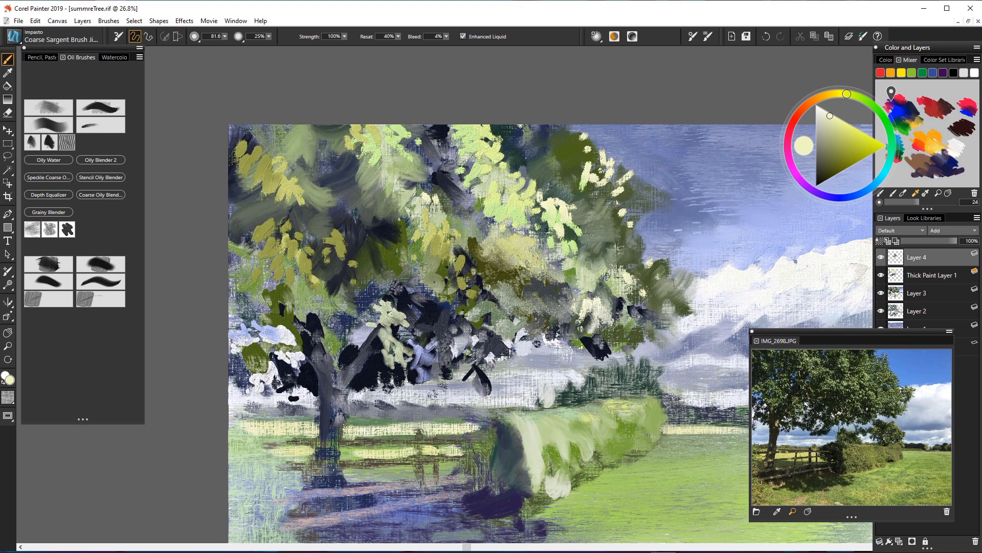
{"action": "left_click", "coordinate": [575, 246], "text": "alt"}
{"action": "mouse_move", "coordinate": [575, 246]}
{"action": "left_mouse_down"}
{"action": "mouse_move", "coordinate": [566, 236]}
{"action": "mouse_move", "coordinate": [559, 244]}
{"action": "left_mouse_up"}
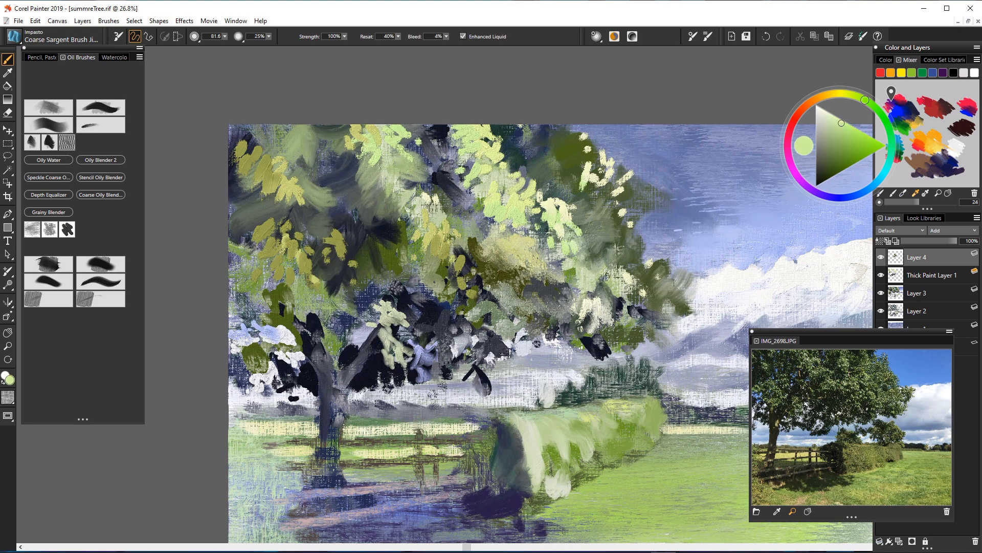
{"action": "left_click", "coordinate": [562, 175], "text": "alt"}
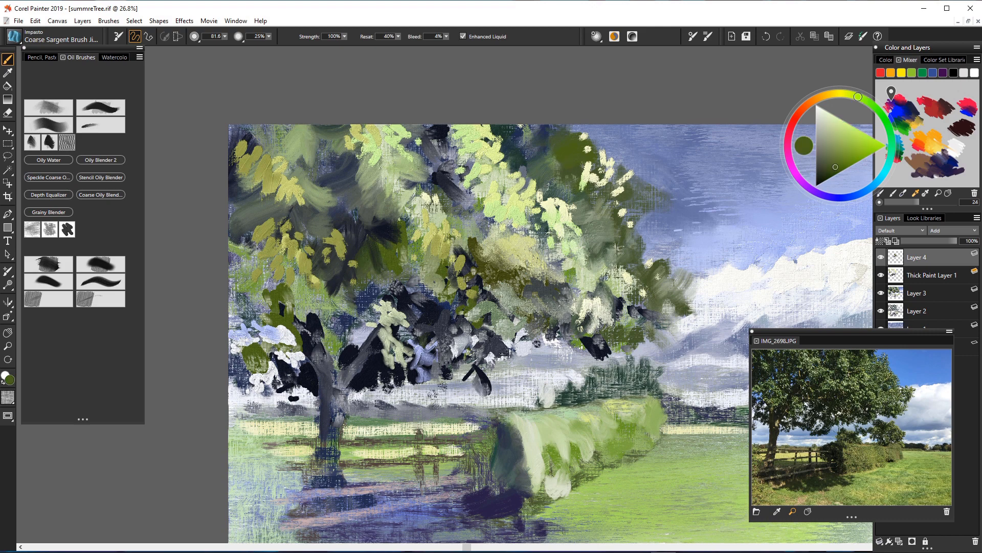
{"action": "left_click_drag", "start_coordinate": [569, 176], "coordinate": [567, 196]}
{"action": "left_click", "coordinate": [514, 156], "text": "alt"}
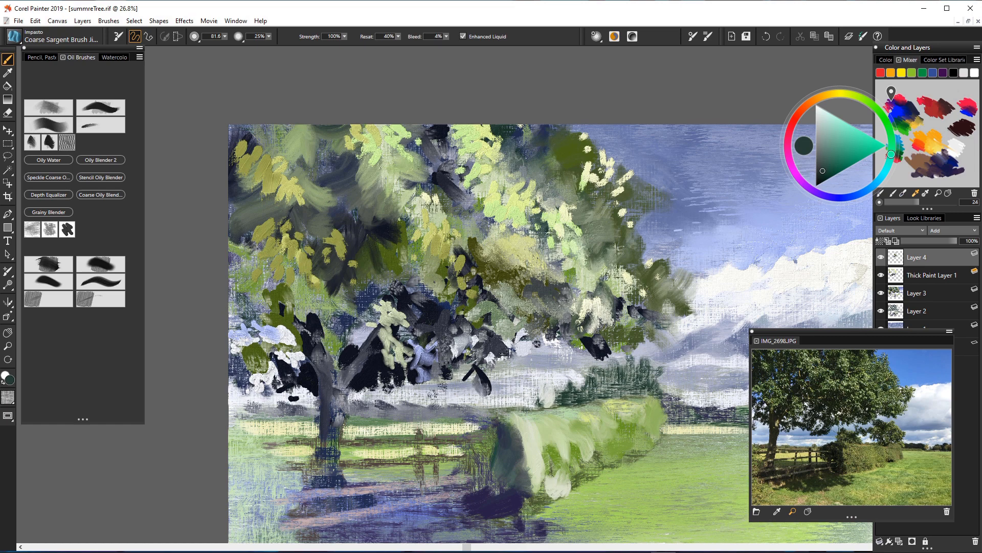
Step: Move the reference photo clear of the layer list and drop all layers onto the canvas
{"action": "left_click_drag", "start_coordinate": [855, 332], "coordinate": [784, 322]}
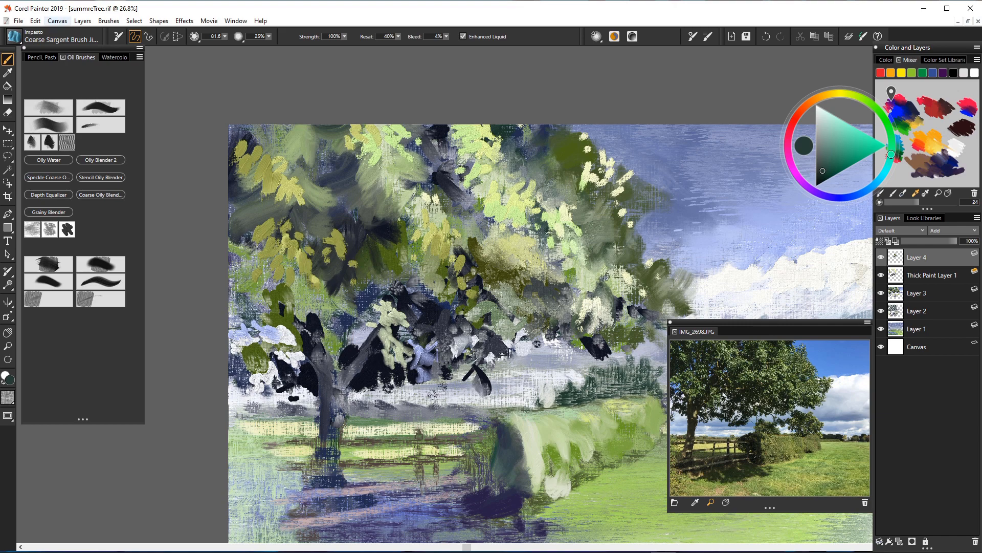
{"action": "left_click", "coordinate": [83, 21]}
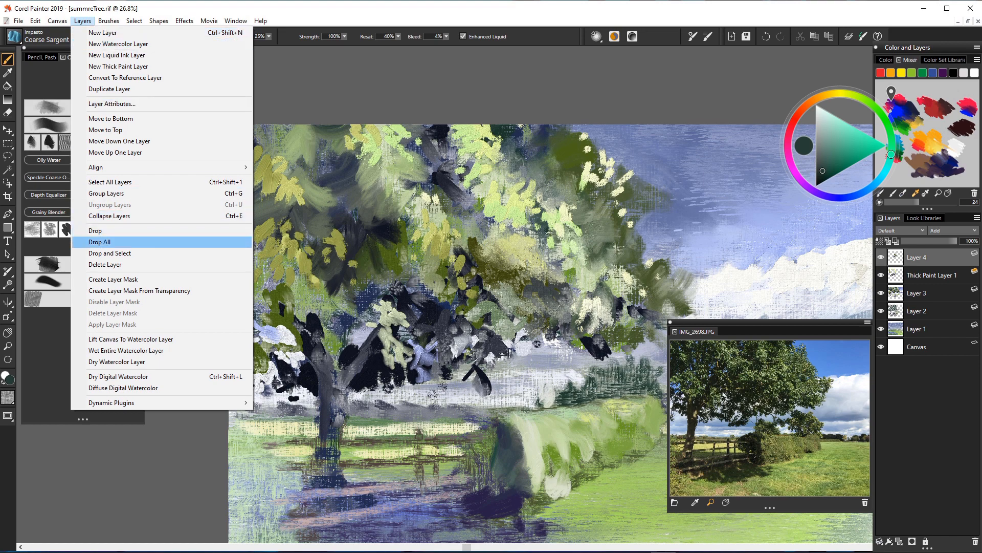
{"action": "key", "text": "Return"}
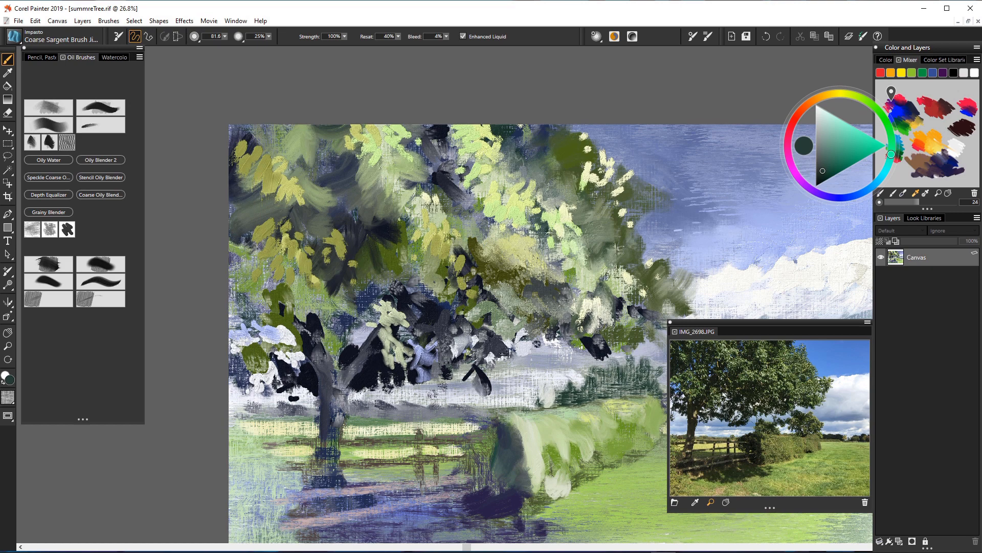
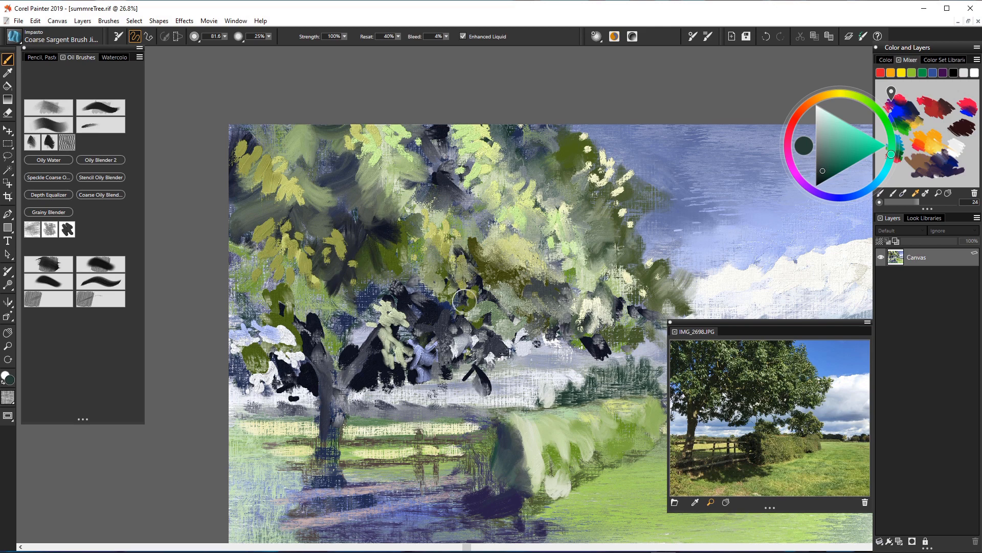
Step: Scumble broken strokes over the dark foliage beneath the crown and the highlights near the crown's top
{"action": "mouse_move", "coordinate": [396, 316]}
{"action": "left_mouse_down"}
{"action": "mouse_move", "coordinate": [397, 302]}
{"action": "mouse_move", "coordinate": [408, 325]}
{"action": "mouse_move", "coordinate": [376, 319]}
{"action": "mouse_move", "coordinate": [371, 348]}
{"action": "mouse_move", "coordinate": [394, 347]}
{"action": "mouse_move", "coordinate": [407, 368]}
{"action": "mouse_move", "coordinate": [424, 353]}
{"action": "mouse_move", "coordinate": [409, 311]}
{"action": "mouse_move", "coordinate": [420, 333]}
{"action": "mouse_move", "coordinate": [466, 332]}
{"action": "mouse_move", "coordinate": [506, 352]}
{"action": "mouse_move", "coordinate": [476, 361]}
{"action": "left_mouse_up"}
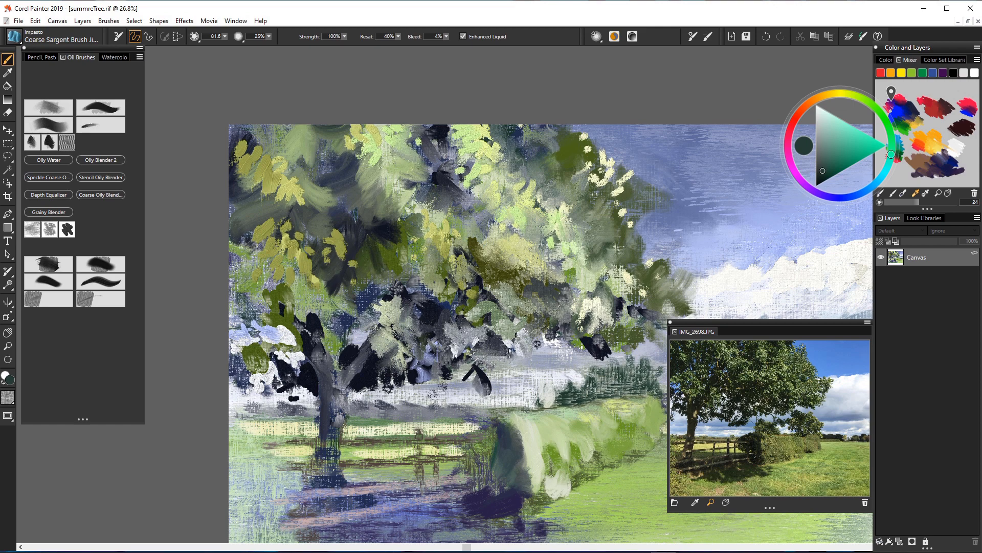
{"action": "mouse_move", "coordinate": [417, 136]}
{"action": "left_mouse_down"}
{"action": "mouse_move", "coordinate": [427, 146]}
{"action": "mouse_move", "coordinate": [362, 135]}
{"action": "mouse_move", "coordinate": [376, 157]}
{"action": "mouse_move", "coordinate": [358, 135]}
{"action": "mouse_move", "coordinate": [341, 139]}
{"action": "left_mouse_up"}
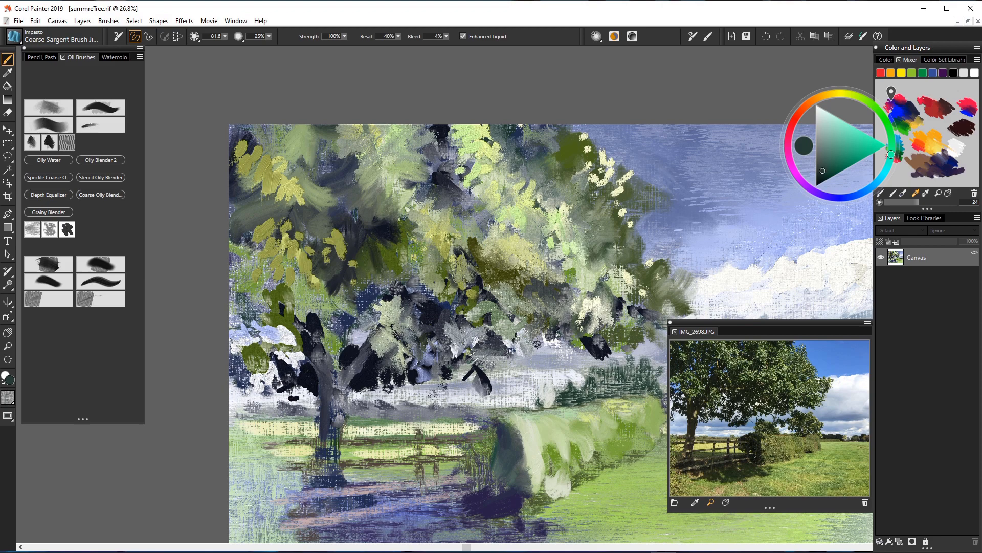
{"action": "scroll", "coordinate": [381, 279], "scroll_direction": "up", "scroll_amount": 5}
{"action": "scroll", "coordinate": [380, 279], "scroll_direction": "down", "scroll_amount": 1}
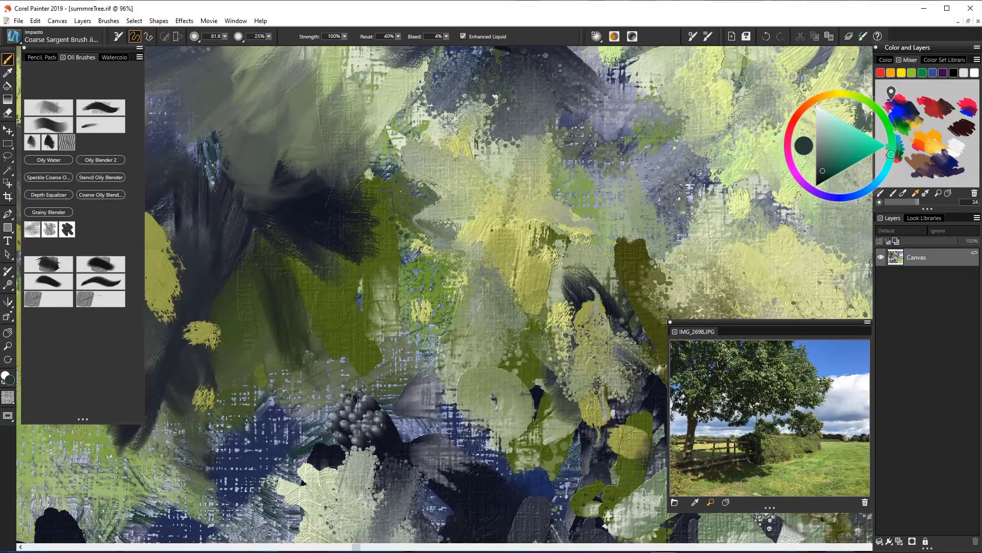
{"action": "scroll", "coordinate": [522, 287], "scroll_direction": "down", "scroll_amount": 10}
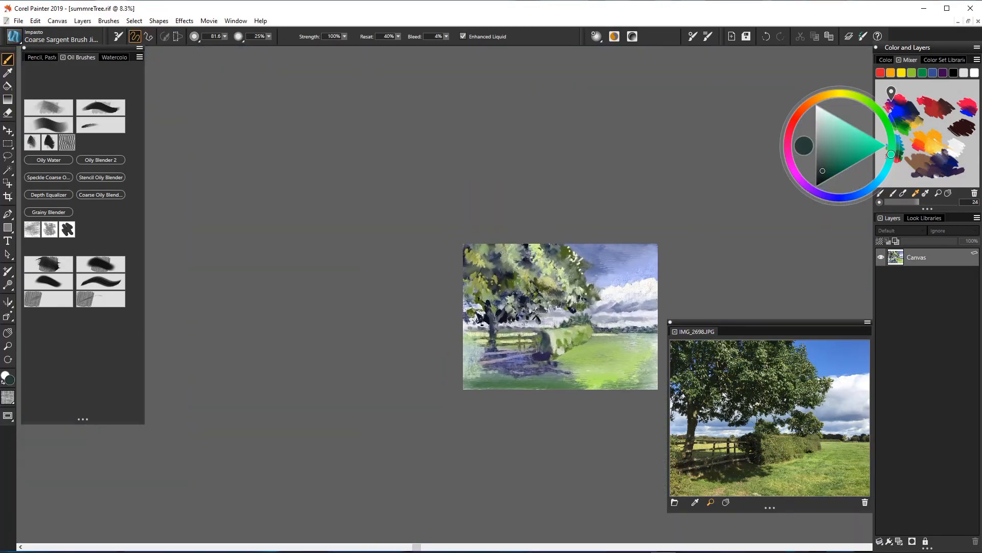
{"action": "scroll", "coordinate": [522, 287], "scroll_direction": "up", "scroll_amount": 2}
{"action": "scroll", "coordinate": [591, 292], "scroll_direction": "up", "scroll_amount": 2}
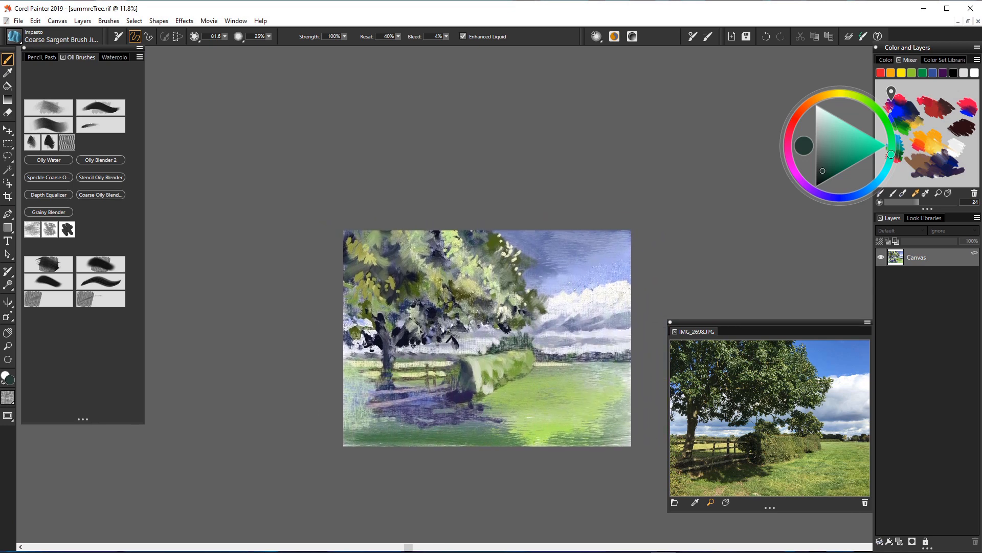
{"action": "scroll", "coordinate": [483, 239], "scroll_direction": "down", "scroll_amount": 1}
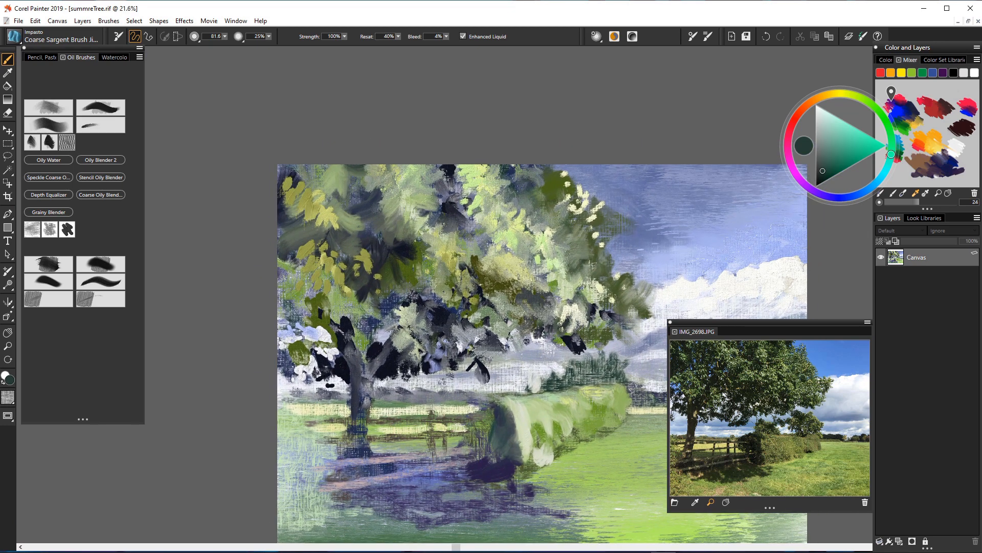
Step: Scumble over the cream leaf dabs on the crown's upper right, then sample pale mint and soften the crown's right edge against the sky
{"action": "left_click", "coordinate": [590, 217]}
{"action": "left_click", "coordinate": [598, 205]}
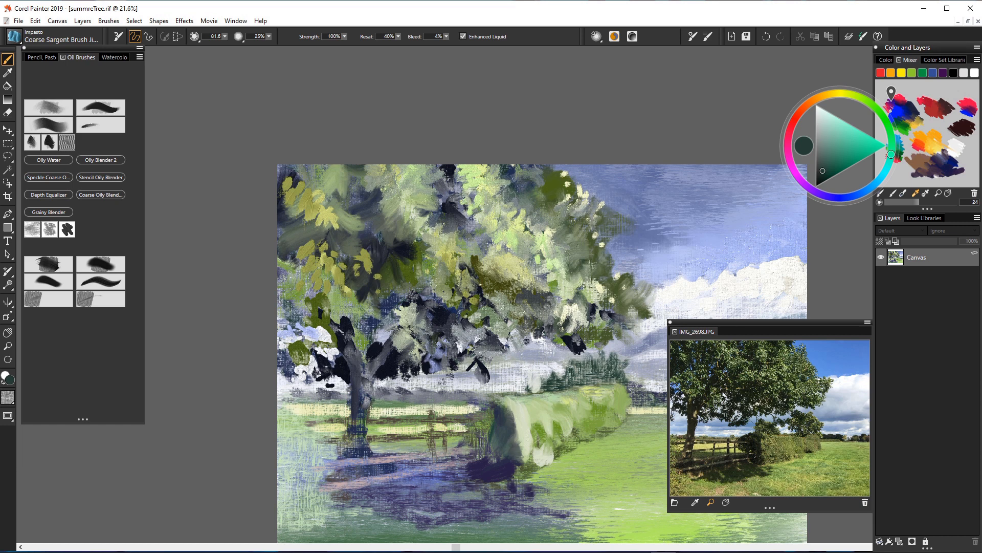
{"action": "left_click", "coordinate": [569, 187]}
{"action": "left_click", "coordinate": [636, 193], "text": "alt"}
{"action": "mouse_move", "coordinate": [582, 192]}
{"action": "left_mouse_down"}
{"action": "mouse_move", "coordinate": [573, 205]}
{"action": "mouse_move", "coordinate": [600, 209]}
{"action": "left_mouse_up"}
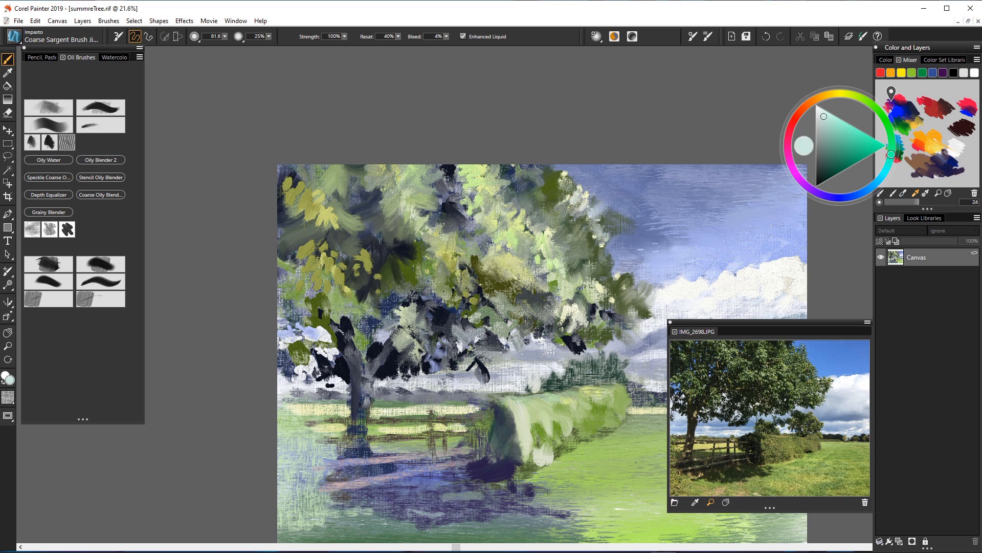
{"action": "mouse_move", "coordinate": [555, 169]}
{"action": "left_mouse_down"}
{"action": "mouse_move", "coordinate": [567, 185]}
{"action": "mouse_move", "coordinate": [556, 169]}
{"action": "mouse_move", "coordinate": [557, 180]}
{"action": "mouse_move", "coordinate": [543, 184]}
{"action": "left_mouse_up"}
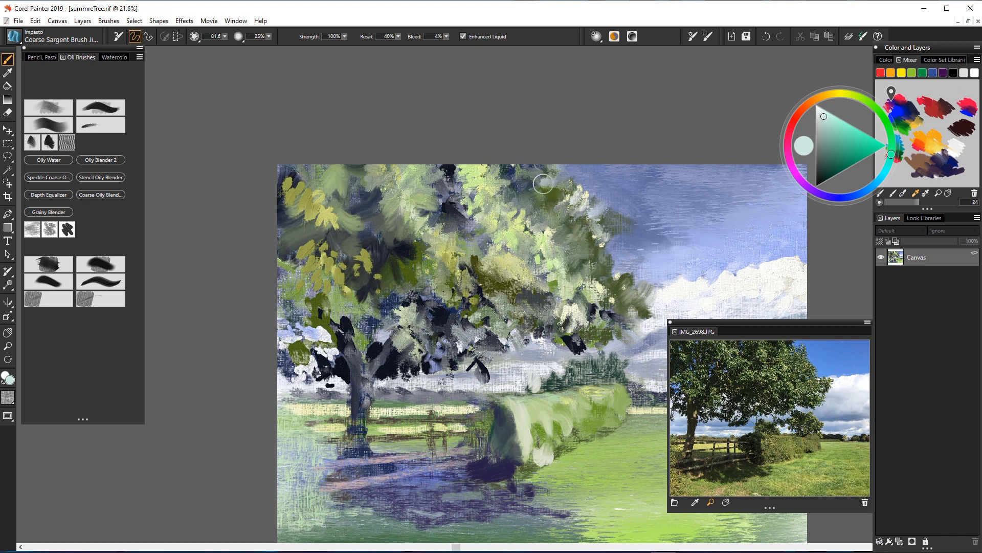
{"action": "mouse_move", "coordinate": [603, 208]}
{"action": "left_mouse_down"}
{"action": "mouse_move", "coordinate": [613, 210]}
{"action": "mouse_move", "coordinate": [593, 217]}
{"action": "mouse_move", "coordinate": [610, 241]}
{"action": "mouse_move", "coordinate": [585, 239]}
{"action": "mouse_move", "coordinate": [584, 224]}
{"action": "mouse_move", "coordinate": [631, 296]}
{"action": "left_mouse_up"}
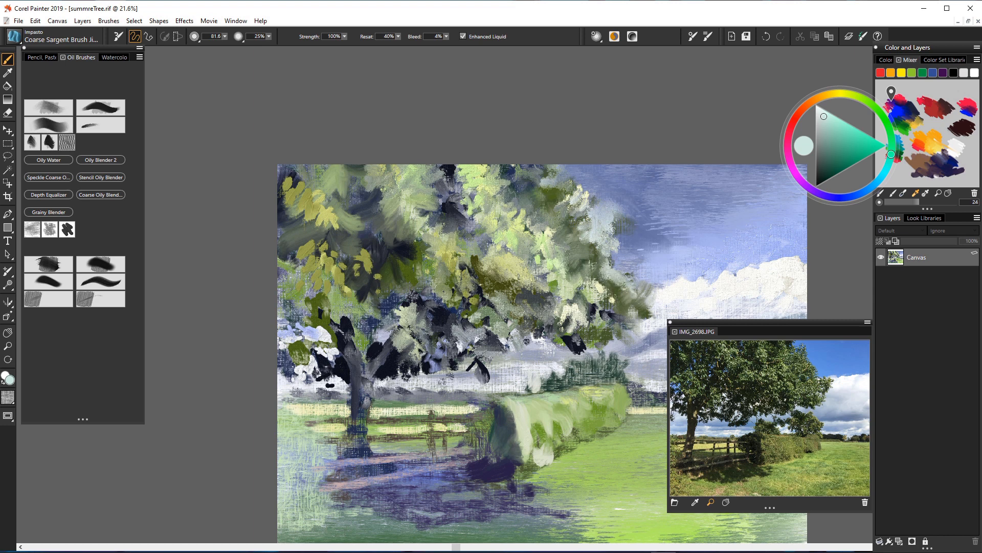
Step: Sample near-black from the top of the crown and scumble over the yellow leaf dabs on its left side and the upper trunk
{"action": "left_click", "coordinate": [444, 168], "text": "alt"}
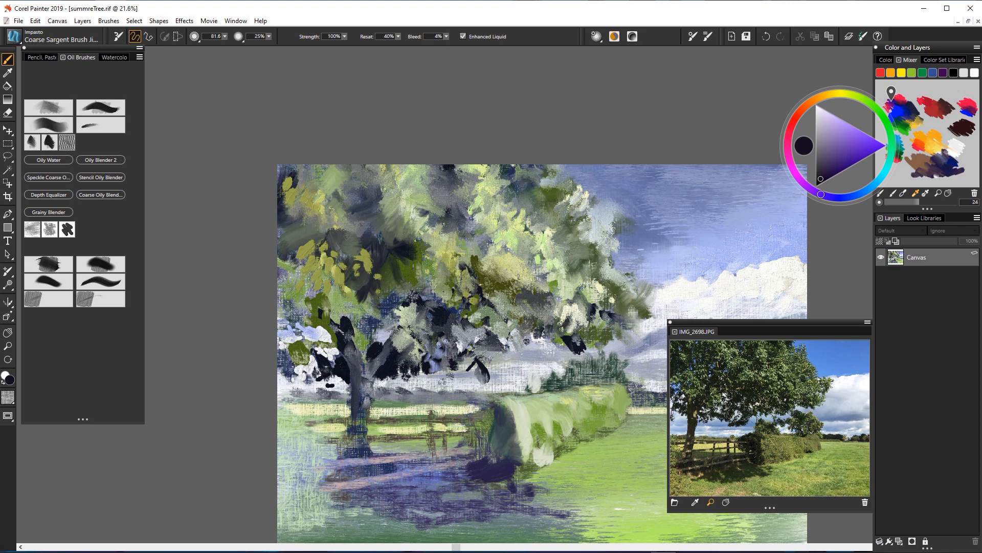
{"action": "key", "text": "ctrl+z"}
{"action": "key", "text": "ctrl+z"}
{"action": "key", "text": "ctrl+z"}
{"action": "key", "text": "ctrl+z"}
{"action": "key", "text": "ctrl+z"}
{"action": "key", "text": "ctrl+z"}
{"action": "key", "text": "ctrl+z"}
{"action": "key", "text": "ctrl+z"}
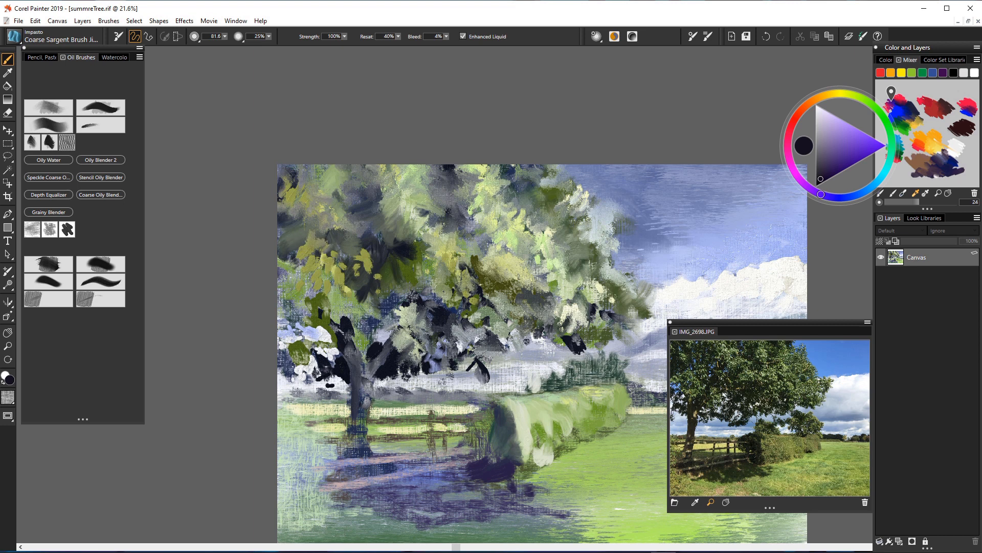
{"action": "key", "text": "ctrl+z"}
{"action": "key", "text": "ctrl+z"}
{"action": "key", "text": "ctrl+z"}
{"action": "key", "text": "ctrl+z"}
{"action": "key", "text": "ctrl+z"}
{"action": "key", "text": "ctrl+z"}
{"action": "key", "text": "ctrl+z"}
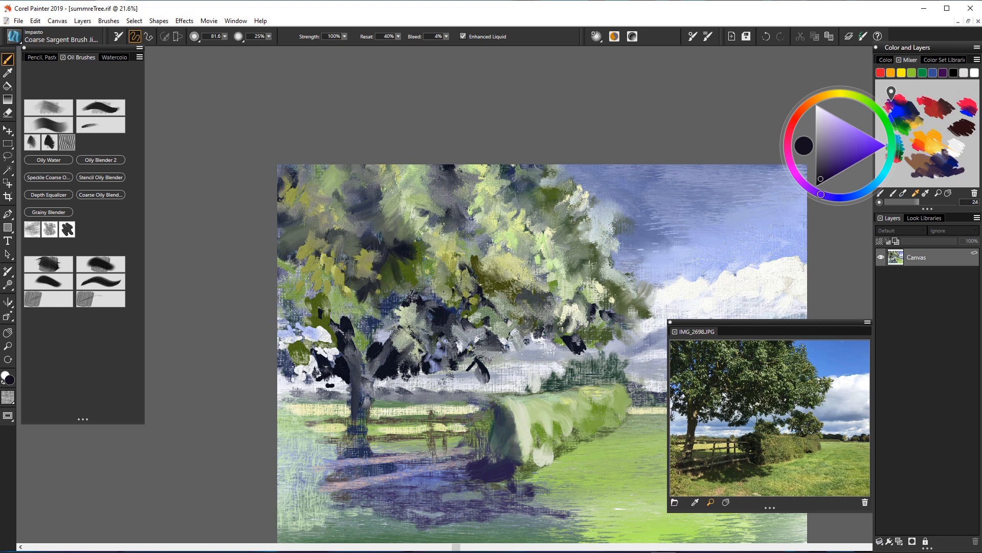
{"action": "key", "text": "ctrl+z"}
{"action": "key", "text": "ctrl+z"}
{"action": "key", "text": "ctrl+z"}
{"action": "key", "text": "ctrl+z"}
{"action": "key", "text": "ctrl+z"}
{"action": "key", "text": "ctrl+z"}
{"action": "key", "text": "ctrl+z"}
{"action": "key", "text": "ctrl+z"}
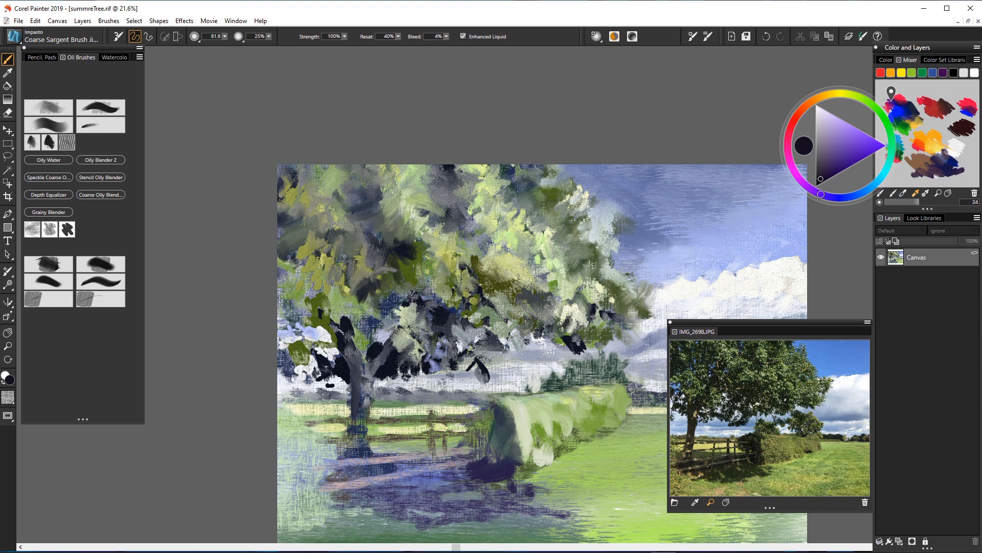
{"action": "mouse_move", "coordinate": [345, 284]}
{"action": "left_mouse_down"}
{"action": "mouse_move", "coordinate": [346, 317]}
{"action": "mouse_move", "coordinate": [337, 300]}
{"action": "mouse_move", "coordinate": [346, 319]}
{"action": "left_mouse_up"}
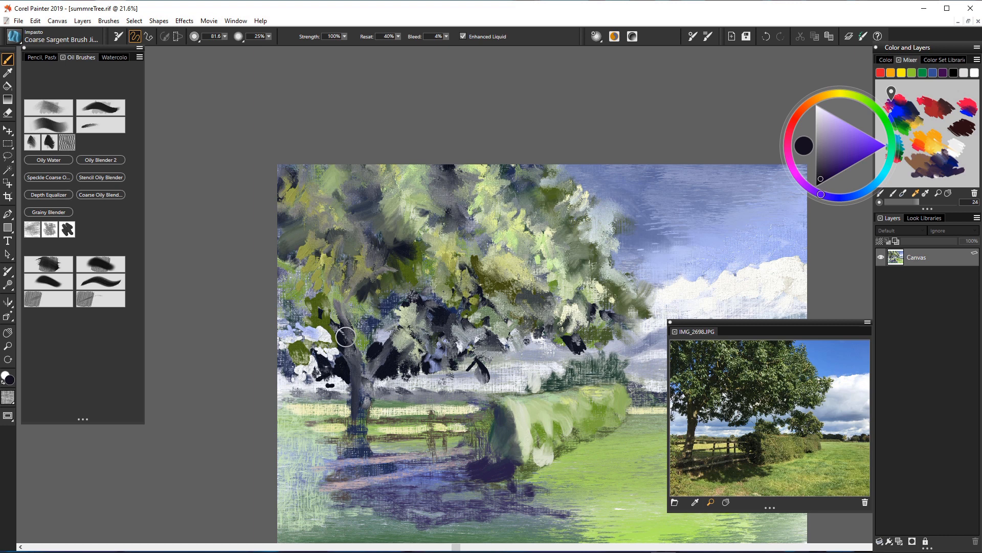
{"action": "mouse_move", "coordinate": [409, 226]}
{"action": "left_mouse_down"}
{"action": "mouse_move", "coordinate": [397, 242]}
{"action": "mouse_move", "coordinate": [404, 249]}
{"action": "left_mouse_up"}
Step: Pick a light lime green and scumble textured highlights across the crown's centre and left side
{"action": "left_click", "coordinate": [828, 120]}
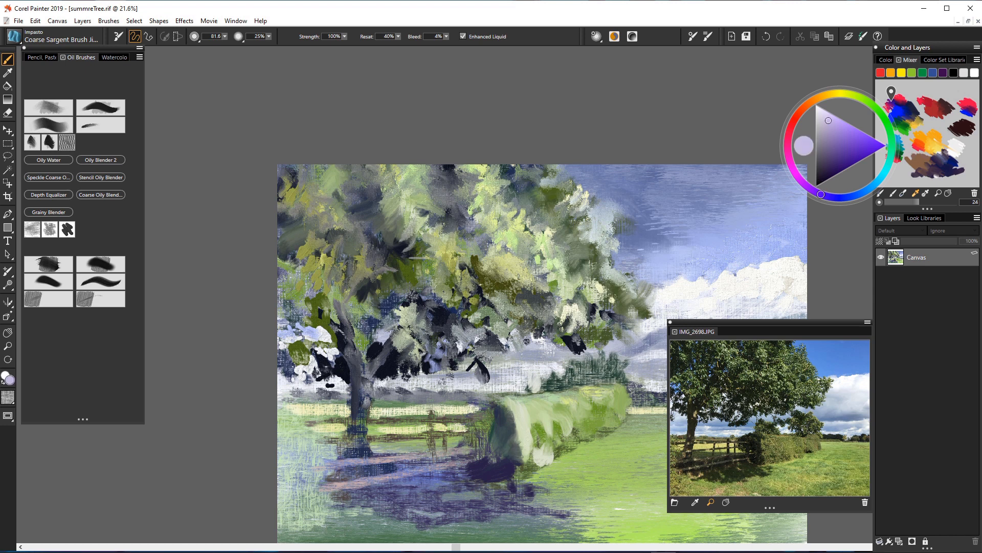
{"action": "left_click", "coordinate": [856, 96]}
{"action": "left_click", "coordinate": [851, 132]}
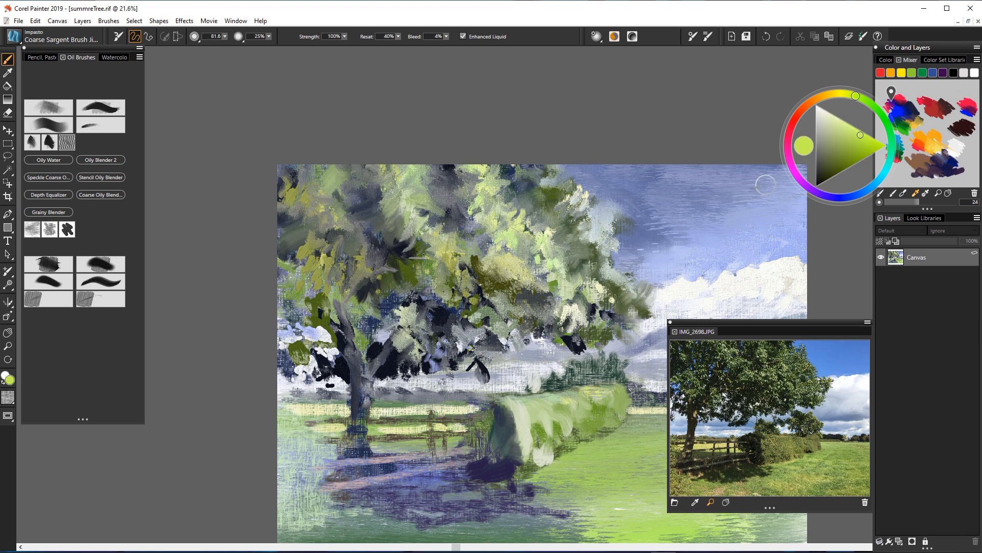
{"action": "mouse_move", "coordinate": [396, 258]}
{"action": "left_mouse_down"}
{"action": "mouse_move", "coordinate": [405, 263]}
{"action": "mouse_move", "coordinate": [401, 244]}
{"action": "mouse_move", "coordinate": [409, 258]}
{"action": "mouse_move", "coordinate": [395, 231]}
{"action": "mouse_move", "coordinate": [407, 241]}
{"action": "mouse_move", "coordinate": [384, 217]}
{"action": "left_mouse_up"}
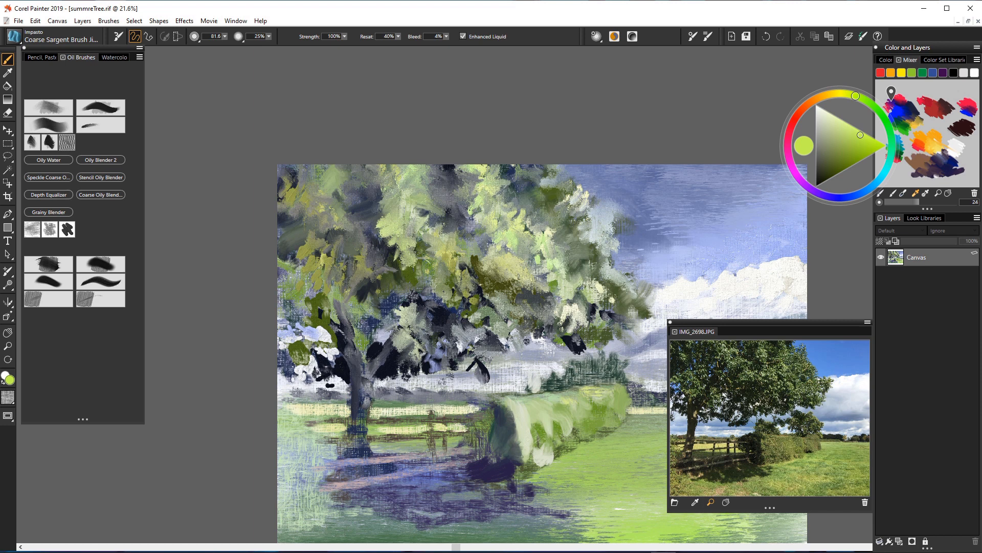
{"action": "mouse_move", "coordinate": [476, 220]}
{"action": "left_mouse_down"}
{"action": "mouse_move", "coordinate": [481, 251]}
{"action": "mouse_move", "coordinate": [499, 243]}
{"action": "left_mouse_up"}
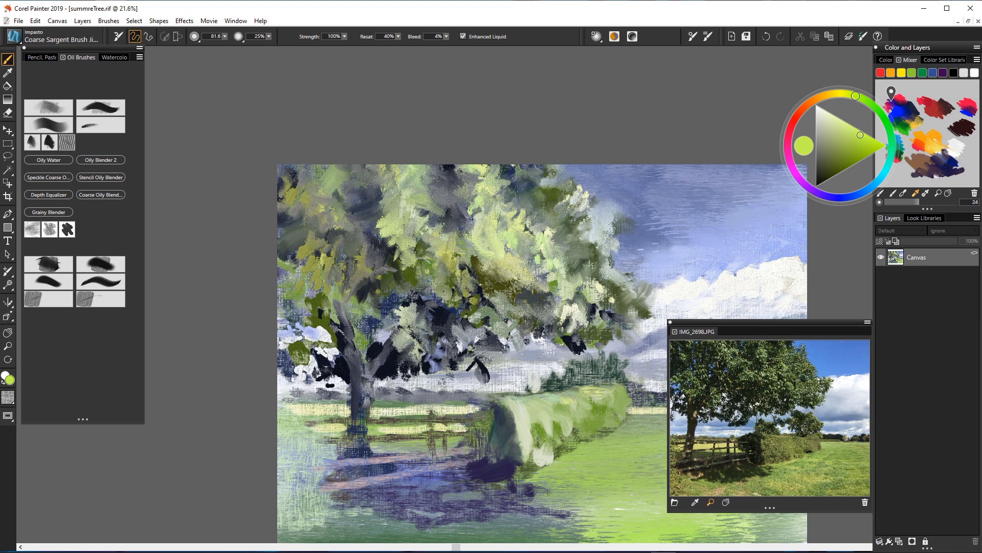
{"action": "mouse_move", "coordinate": [344, 265]}
{"action": "left_mouse_down"}
{"action": "mouse_move", "coordinate": [366, 317]}
{"action": "mouse_move", "coordinate": [333, 291]}
{"action": "mouse_move", "coordinate": [325, 249]}
{"action": "mouse_move", "coordinate": [335, 235]}
{"action": "mouse_move", "coordinate": [348, 240]}
{"action": "mouse_move", "coordinate": [361, 277]}
{"action": "mouse_move", "coordinate": [320, 246]}
{"action": "mouse_move", "coordinate": [303, 259]}
{"action": "left_mouse_up"}
Step: Switch to a more saturated lime green and scumble it over the sunlit side and top edge of the hedge
{"action": "left_click", "coordinate": [418, 272], "text": "alt"}
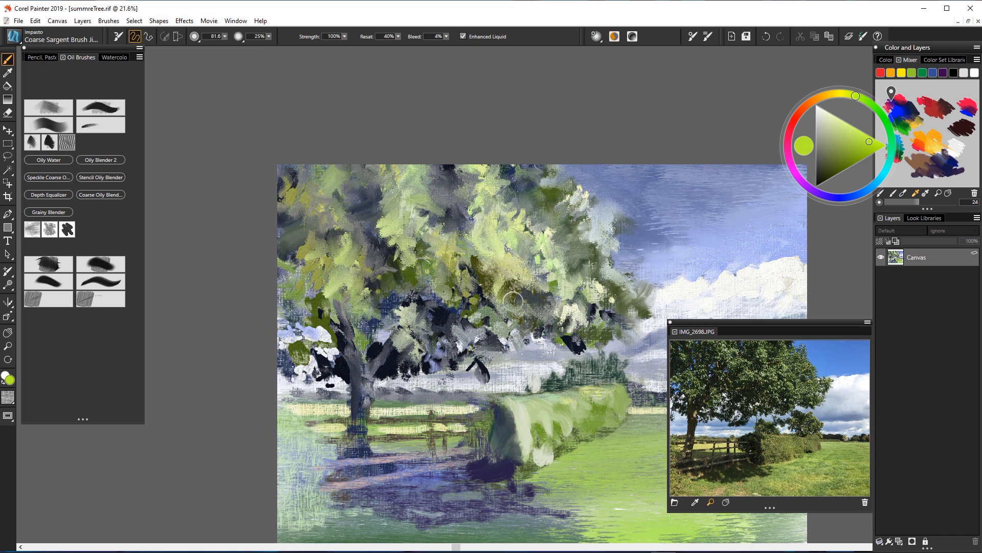
{"action": "mouse_move", "coordinate": [579, 403]}
{"action": "left_mouse_down"}
{"action": "mouse_move", "coordinate": [603, 407]}
{"action": "mouse_move", "coordinate": [543, 412]}
{"action": "mouse_move", "coordinate": [534, 427]}
{"action": "mouse_move", "coordinate": [553, 432]}
{"action": "mouse_move", "coordinate": [532, 424]}
{"action": "mouse_move", "coordinate": [543, 443]}
{"action": "mouse_move", "coordinate": [568, 412]}
{"action": "mouse_move", "coordinate": [582, 424]}
{"action": "mouse_move", "coordinate": [532, 398]}
{"action": "left_mouse_up"}
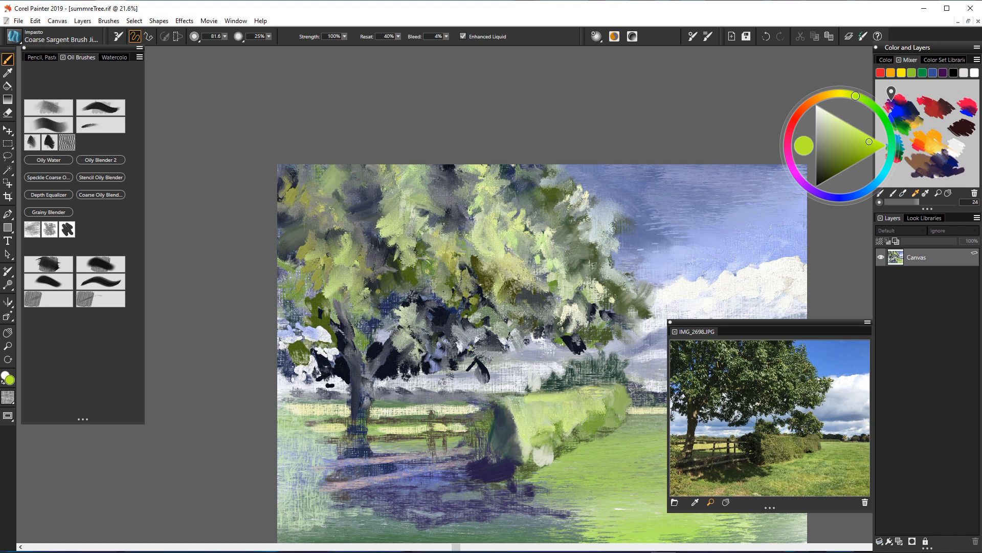
{"action": "left_click_drag", "start_coordinate": [603, 390], "coordinate": [620, 385]}
Step: Sample dark greens around the hedge, pick a mid teal green, and rework the bush behind the hedge
{"action": "left_click", "coordinate": [592, 363], "text": "alt"}
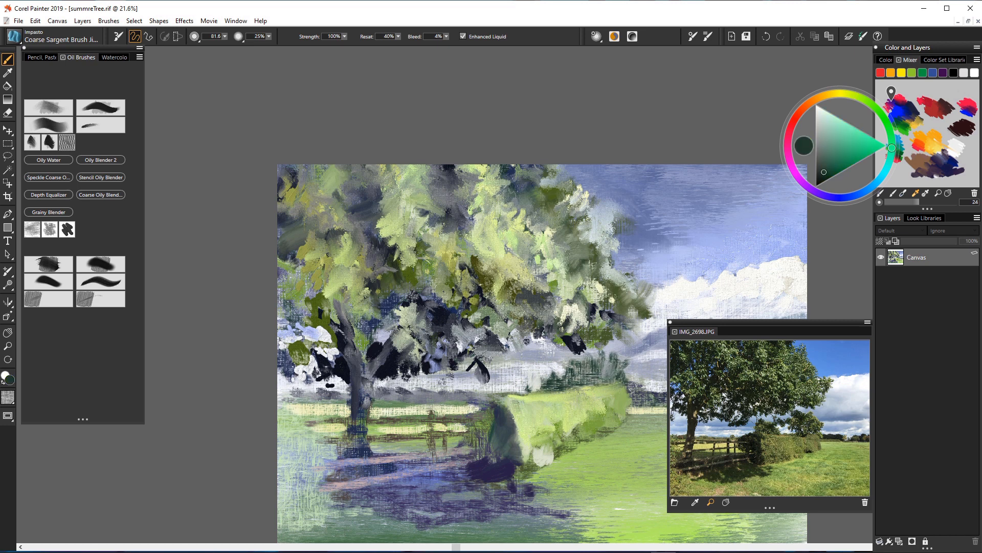
{"action": "left_click", "coordinate": [616, 333], "text": "alt"}
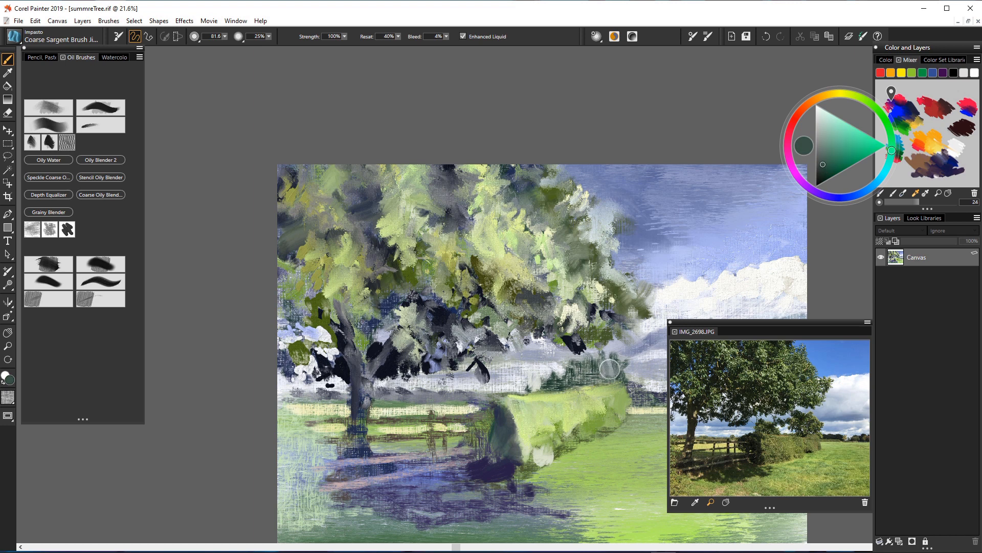
{"action": "left_click", "coordinate": [859, 149]}
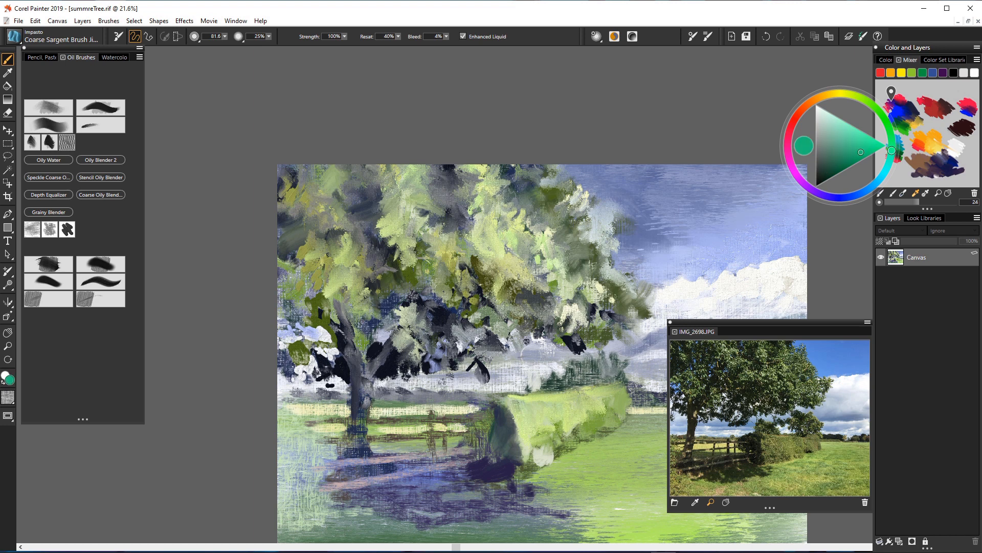
{"action": "mouse_move", "coordinate": [601, 362]}
{"action": "left_mouse_down"}
{"action": "mouse_move", "coordinate": [605, 371]}
{"action": "mouse_move", "coordinate": [592, 374]}
{"action": "mouse_move", "coordinate": [609, 383]}
{"action": "left_mouse_up"}
Step: Pick a dark violet and scumble it over the shadowed lower foliage and the hedge's shaded end
{"action": "left_click", "coordinate": [822, 174]}
{"action": "left_click_drag", "start_coordinate": [828, 189], "coordinate": [833, 196]}
{"action": "left_click", "coordinate": [830, 201]}
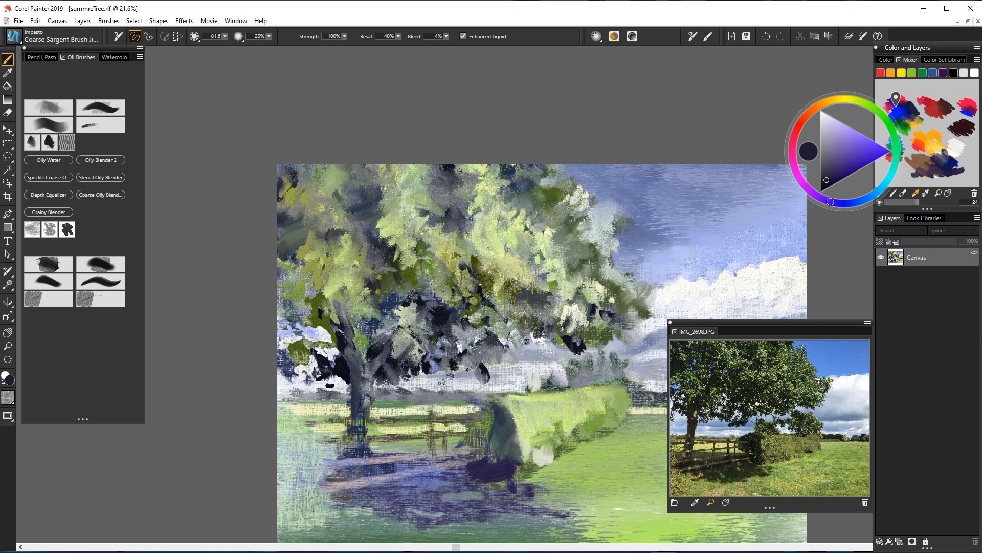
{"action": "left_click_drag", "start_coordinate": [485, 469], "coordinate": [500, 435]}
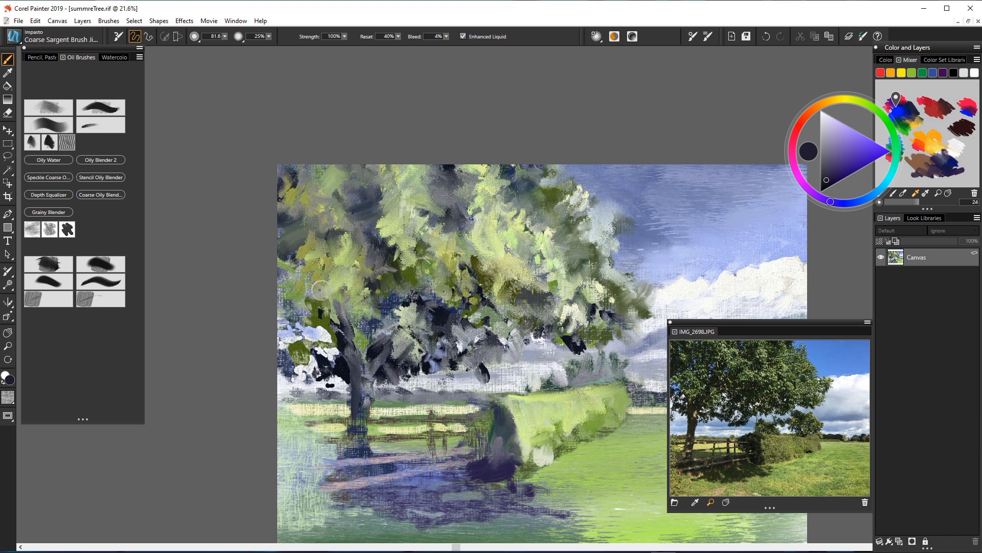
{"action": "left_click_drag", "start_coordinate": [722, 280], "coordinate": [727, 269]}
{"action": "key", "text": "ctrl+z"}
{"action": "key", "text": "ctrl+z"}
Step: Extend the hedge's shaded end toward the fence with broken dark violet strokes, roughening its edges into foliage
{"action": "scroll", "coordinate": [481, 400], "scroll_direction": "up", "scroll_amount": 1}
{"action": "scroll", "coordinate": [481, 399], "scroll_direction": "down", "scroll_amount": 2}
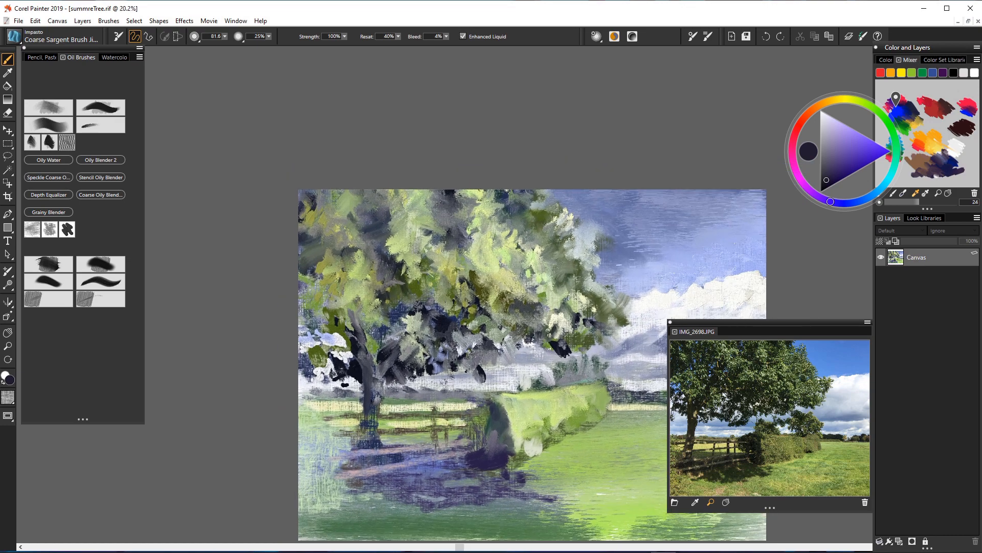
{"action": "left_click_drag", "start_coordinate": [481, 399], "coordinate": [371, 299]}
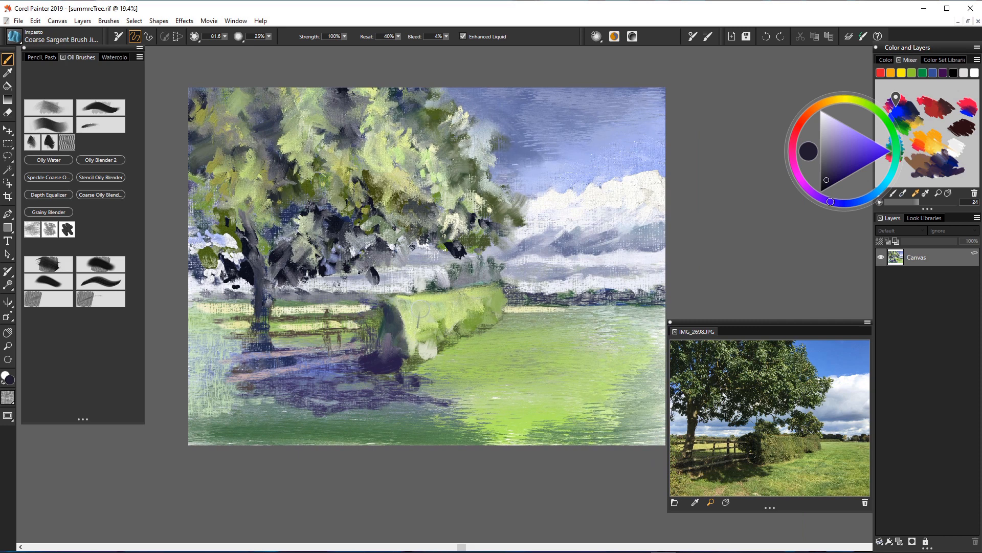
{"action": "mouse_move", "coordinate": [398, 316]}
{"action": "left_mouse_down"}
{"action": "mouse_move", "coordinate": [401, 345]}
{"action": "mouse_move", "coordinate": [391, 307]}
{"action": "mouse_move", "coordinate": [402, 318]}
{"action": "left_mouse_up"}
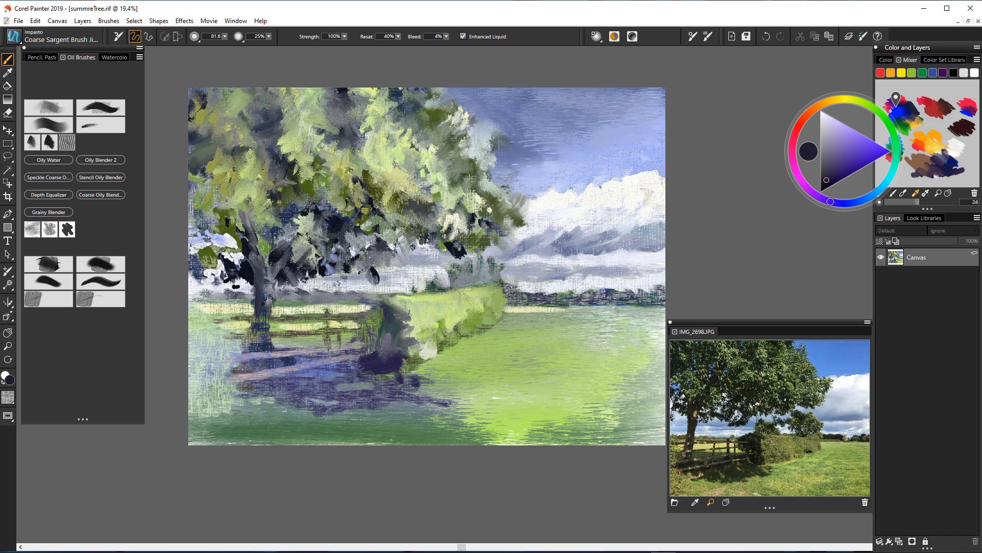
{"action": "mouse_move", "coordinate": [374, 316]}
{"action": "left_mouse_down"}
{"action": "mouse_move", "coordinate": [380, 326]}
{"action": "mouse_move", "coordinate": [372, 309]}
{"action": "mouse_move", "coordinate": [359, 326]}
{"action": "left_mouse_up"}
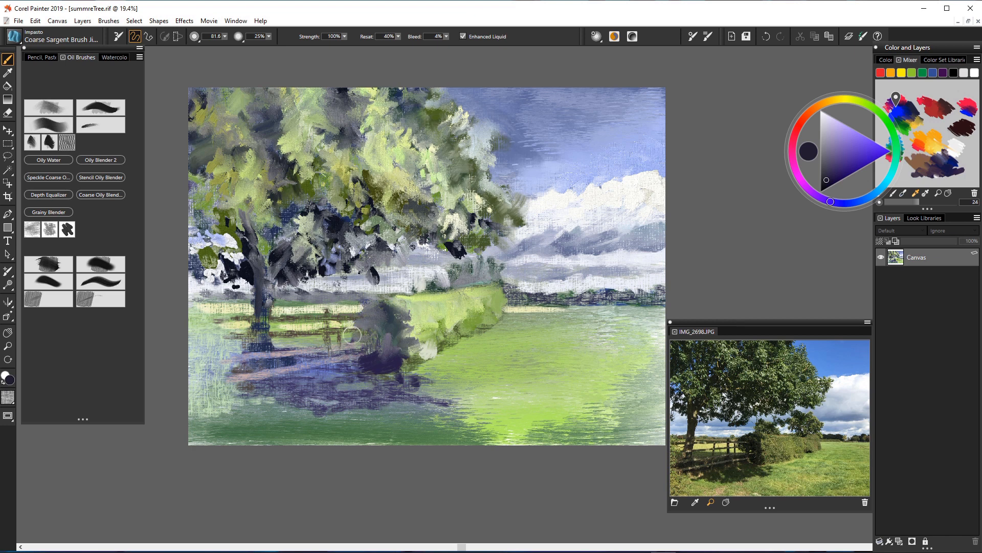
{"action": "left_click_drag", "start_coordinate": [371, 360], "coordinate": [366, 343]}
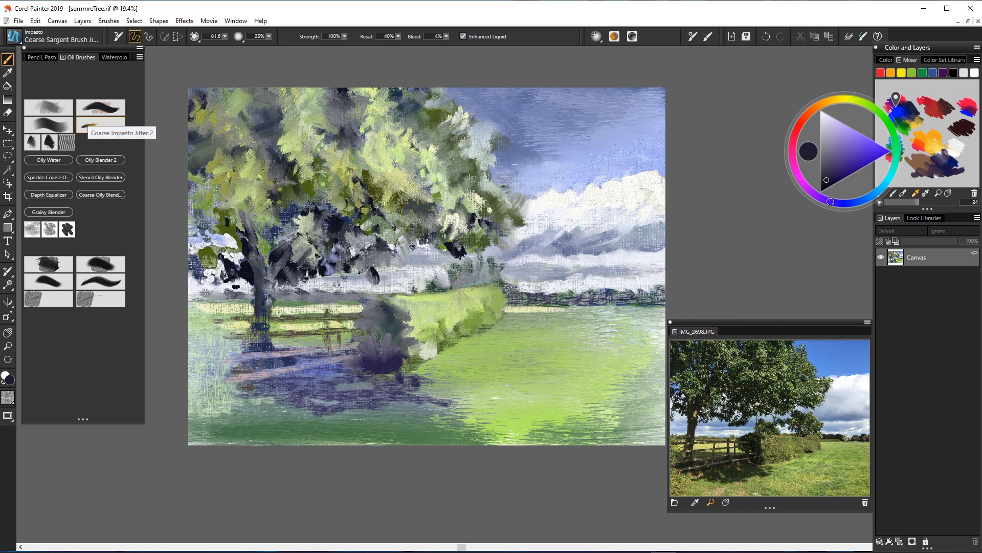
Step: Switch to the Coarse Impasto Jitter 2 brush, add dark strokes to the hedge's shaded end and ground shadow, and undo the last stroke
{"action": "left_click", "coordinate": [101, 124]}
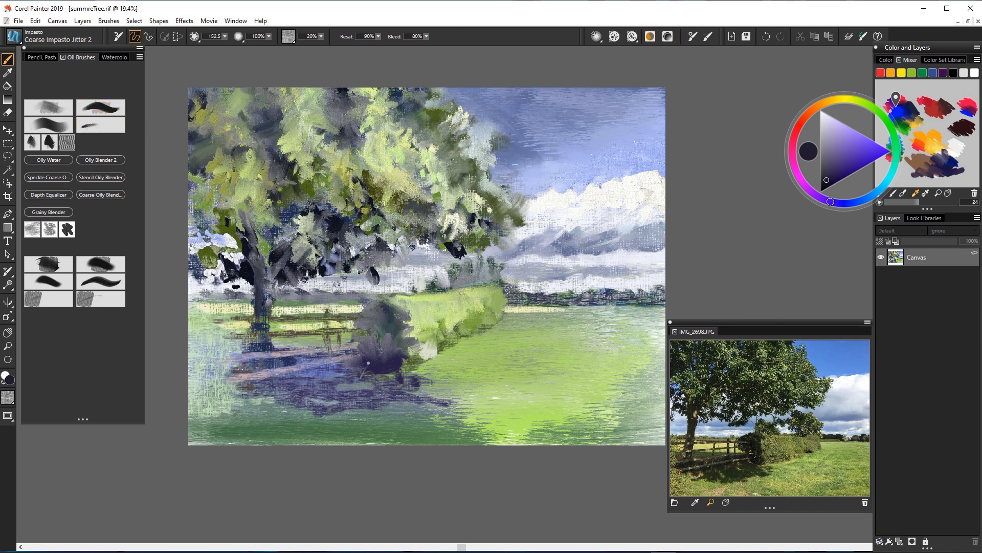
{"action": "mouse_move", "coordinate": [369, 359]}
{"action": "left_mouse_down"}
{"action": "mouse_move", "coordinate": [358, 353]}
{"action": "mouse_move", "coordinate": [381, 364]}
{"action": "mouse_move", "coordinate": [341, 350]}
{"action": "mouse_move", "coordinate": [376, 364]}
{"action": "mouse_move", "coordinate": [374, 341]}
{"action": "left_mouse_up"}
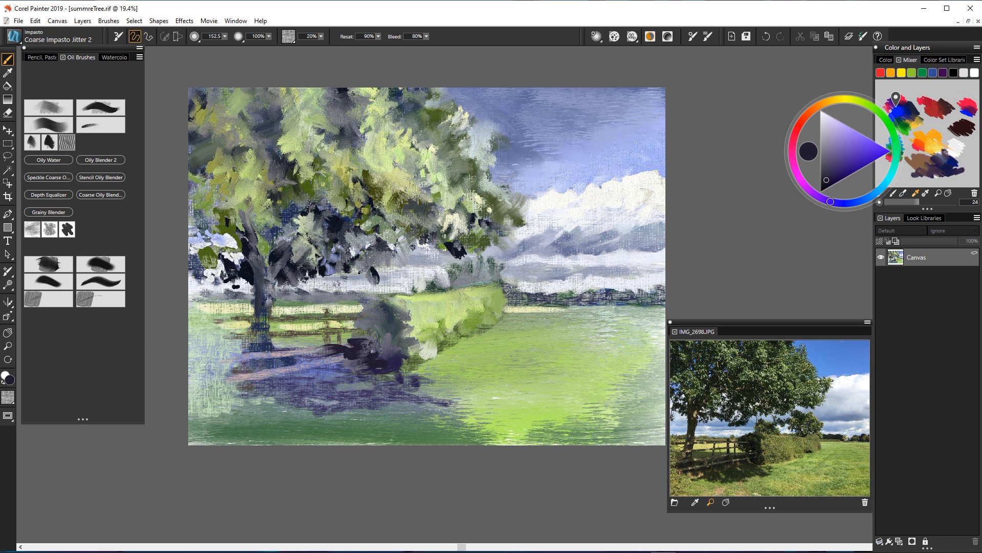
{"action": "left_click_drag", "start_coordinate": [369, 317], "coordinate": [389, 360]}
{"action": "mouse_move", "coordinate": [354, 313]}
{"action": "left_mouse_down"}
{"action": "mouse_move", "coordinate": [369, 327]}
{"action": "mouse_move", "coordinate": [369, 313]}
{"action": "mouse_move", "coordinate": [383, 312]}
{"action": "left_mouse_up"}
{"action": "key", "text": "ctrl+z"}
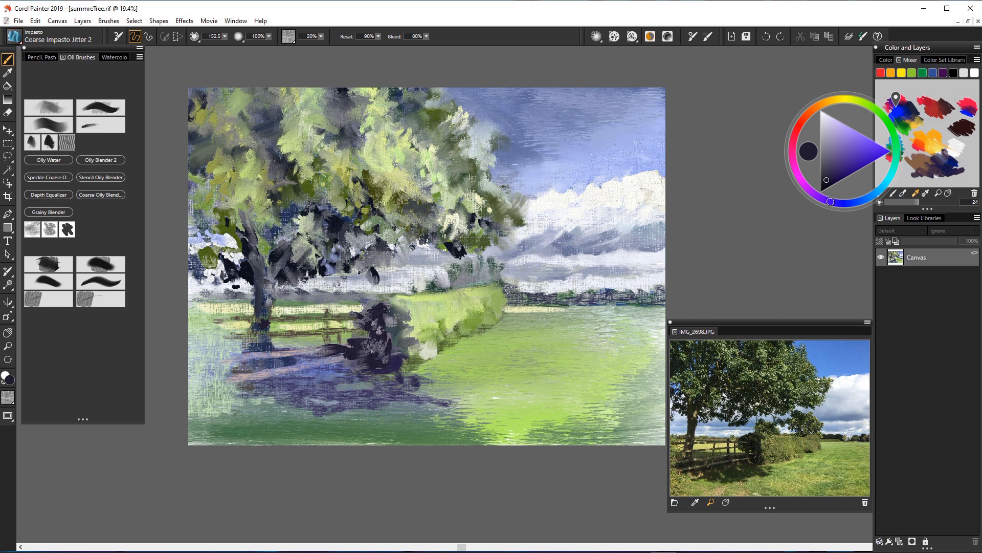
Step: Switch to the Sargent Real Bristle Soft brush at size 85 and rework the hedge's lit end with a sampled light green
{"action": "left_click", "coordinate": [14, 36]}
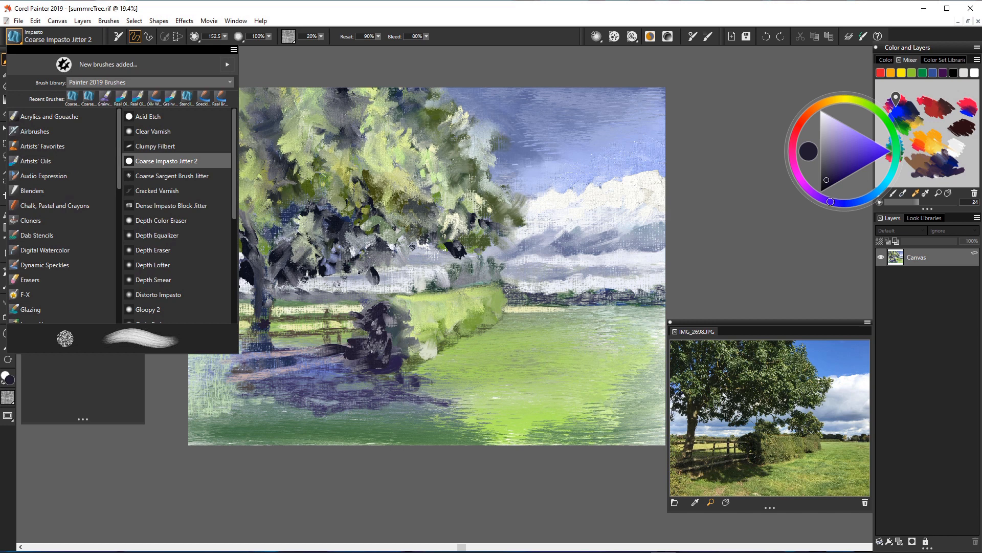
{"action": "left_click", "coordinate": [35, 161]}
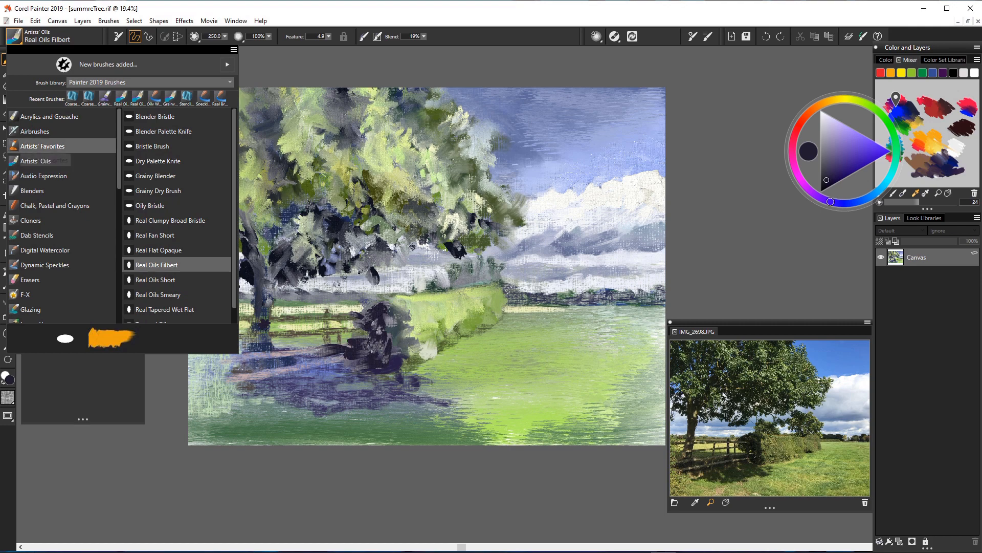
{"action": "left_click", "coordinate": [40, 146]}
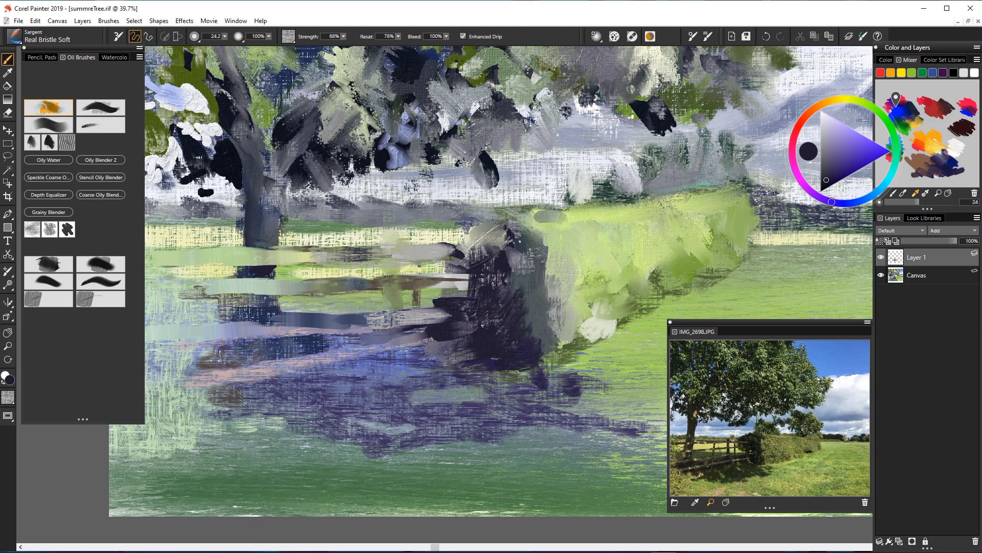
{"action": "left_click", "coordinate": [563, 246], "text": "alt"}
{"action": "mouse_move", "coordinate": [549, 248]}
{"action": "left_mouse_down"}
{"action": "mouse_move", "coordinate": [552, 263]}
{"action": "mouse_move", "coordinate": [537, 237]}
{"action": "mouse_move", "coordinate": [552, 318]}
{"action": "mouse_move", "coordinate": [555, 287]}
{"action": "mouse_move", "coordinate": [553, 333]}
{"action": "mouse_move", "coordinate": [542, 291]}
{"action": "mouse_move", "coordinate": [555, 335]}
{"action": "mouse_move", "coordinate": [596, 321]}
{"action": "mouse_move", "coordinate": [566, 337]}
{"action": "mouse_move", "coordinate": [560, 354]}
{"action": "left_mouse_up"}
{"action": "left_click", "coordinate": [224, 36]}
{"action": "left_click", "coordinate": [242, 47]}
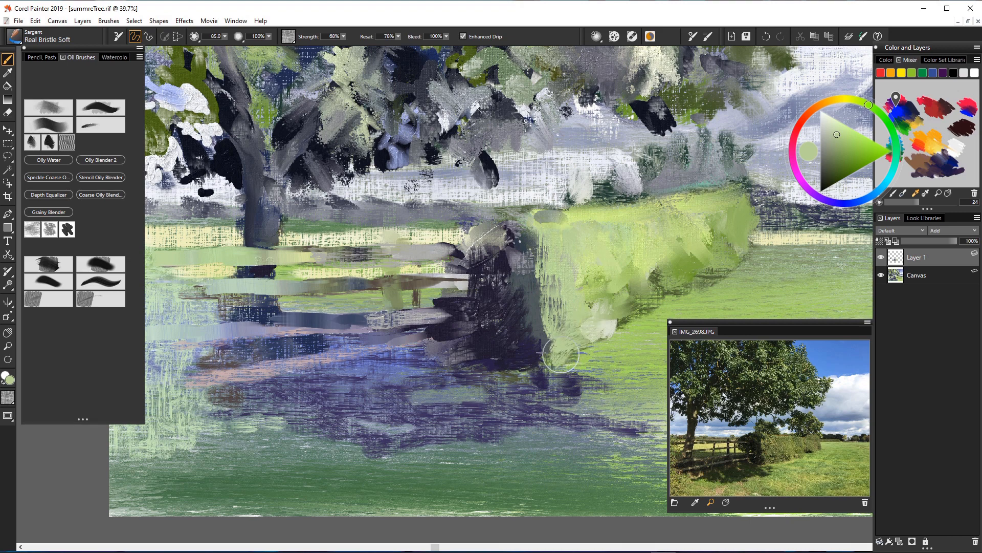
Step: Sample the dark slate and navy tones from the hedge's shaded end and stroke them down its edge
{"action": "left_click", "coordinate": [525, 271], "text": "alt"}
{"action": "mouse_move", "coordinate": [517, 255]}
{"action": "left_mouse_down"}
{"action": "mouse_move", "coordinate": [531, 292]}
{"action": "mouse_move", "coordinate": [532, 259]}
{"action": "left_mouse_up"}
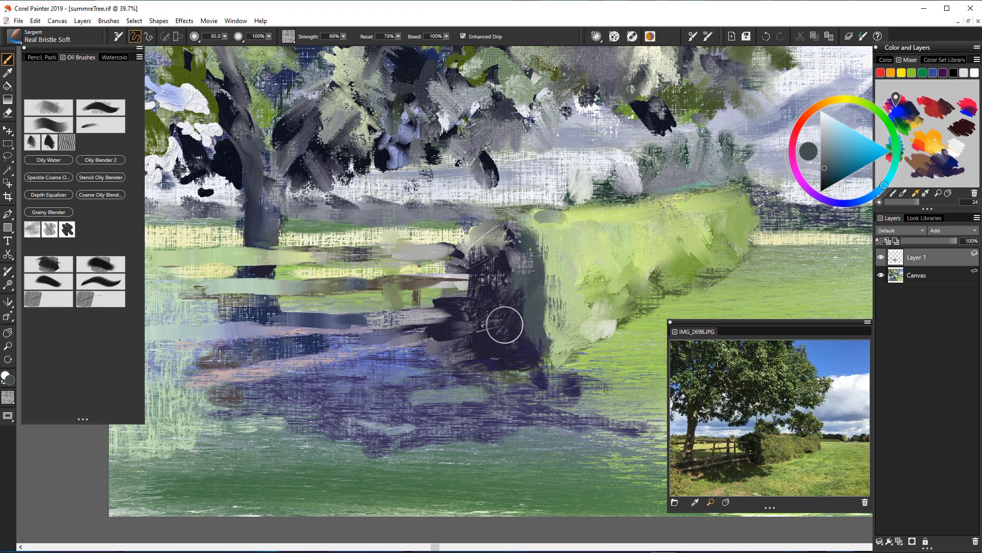
{"action": "left_click", "coordinate": [521, 294], "text": "alt"}
{"action": "left_click_drag", "start_coordinate": [521, 294], "coordinate": [541, 358]}
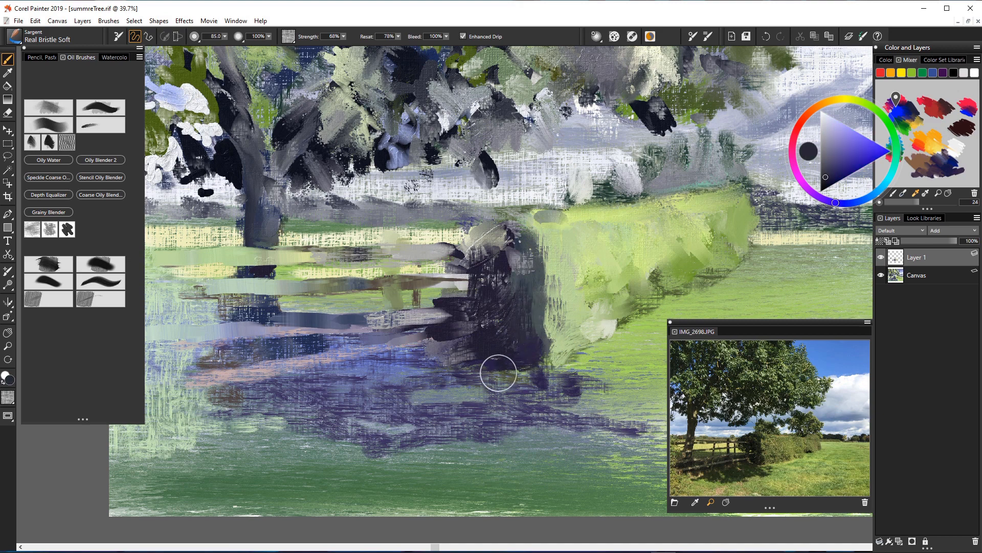
Step: Pick a deep blue-violet and brush it over the hedge's shaded end, from its base up to the top edge
{"action": "left_click", "coordinate": [843, 168]}
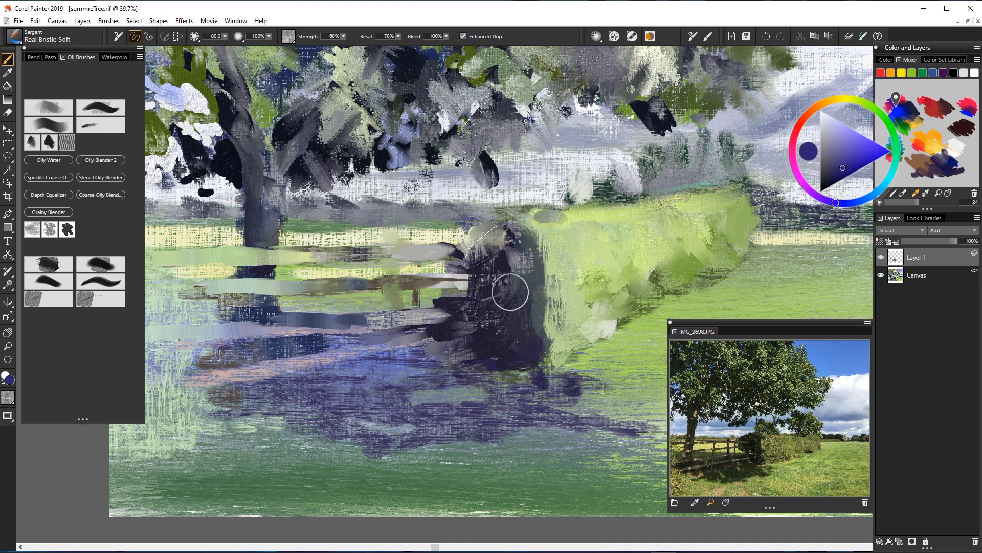
{"action": "mouse_move", "coordinate": [509, 290]}
{"action": "left_mouse_down"}
{"action": "mouse_move", "coordinate": [492, 334]}
{"action": "mouse_move", "coordinate": [477, 279]}
{"action": "mouse_move", "coordinate": [500, 344]}
{"action": "mouse_move", "coordinate": [469, 340]}
{"action": "mouse_move", "coordinate": [444, 365]}
{"action": "left_mouse_up"}
{"action": "mouse_move", "coordinate": [450, 317]}
{"action": "left_mouse_down"}
{"action": "mouse_move", "coordinate": [463, 321]}
{"action": "mouse_move", "coordinate": [464, 294]}
{"action": "left_mouse_up"}
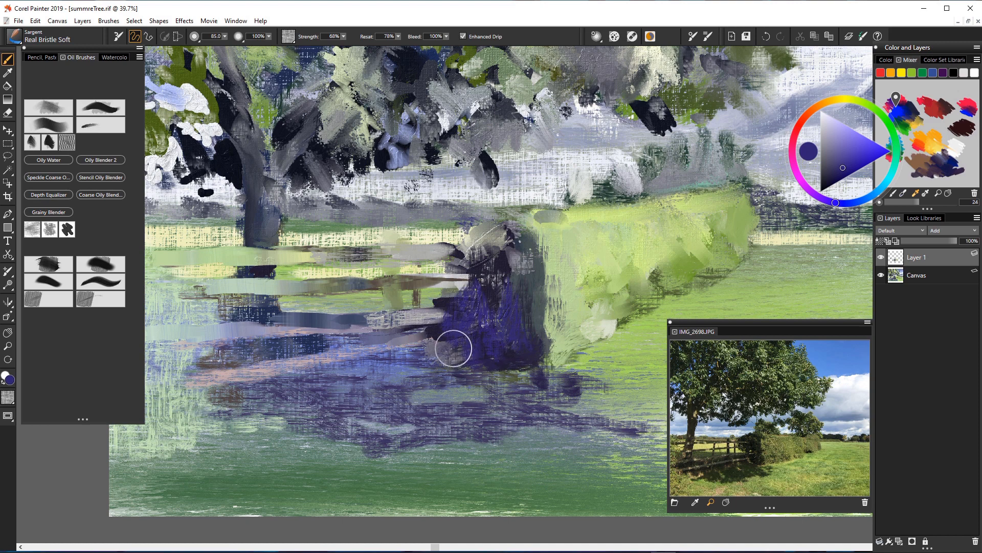
{"action": "left_click_drag", "start_coordinate": [451, 348], "coordinate": [456, 332]}
{"action": "key", "text": "ctrl+0"}
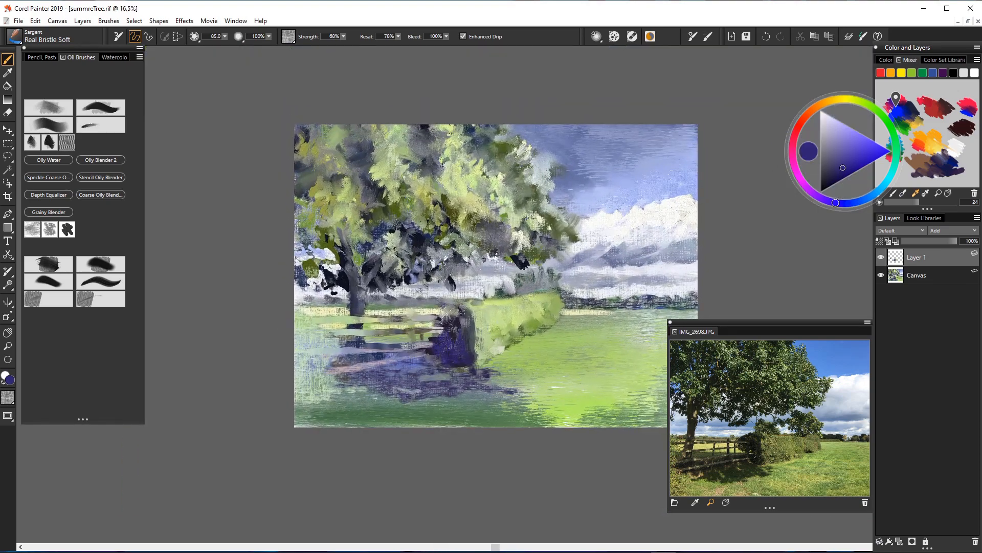
{"action": "scroll", "coordinate": [370, 366], "scroll_direction": "up", "scroll_amount": 2}
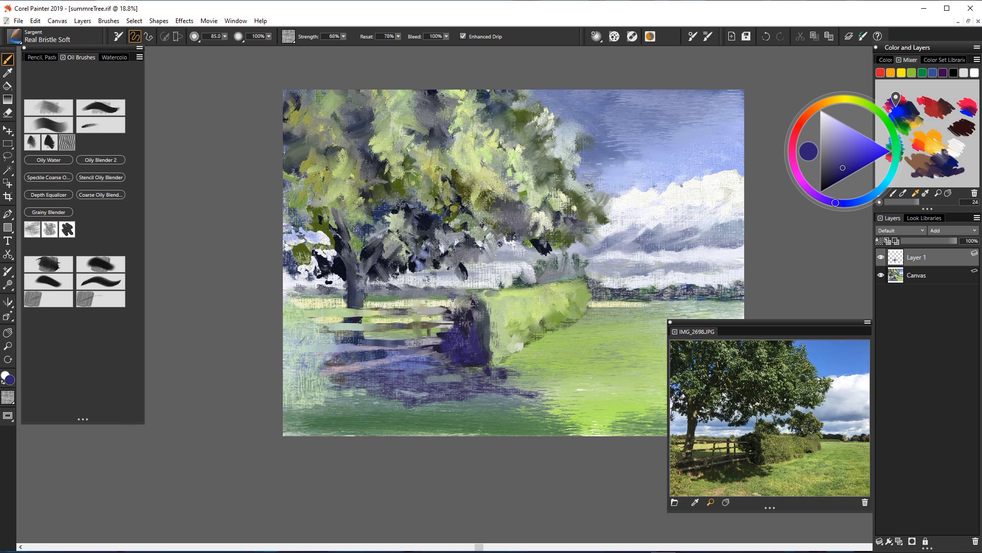
{"action": "mouse_move", "coordinate": [94, 552]}
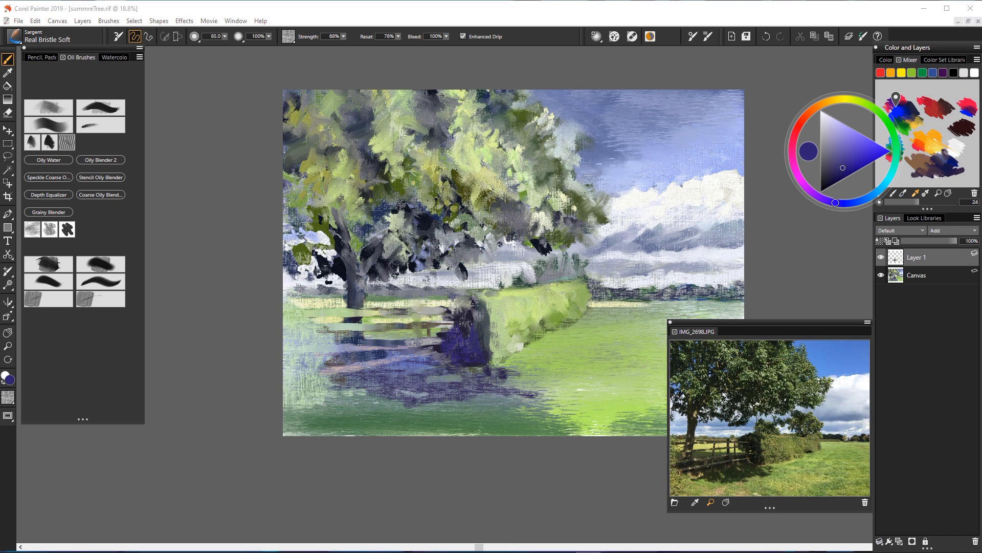
{"action": "mouse_move", "coordinate": [465, 319]}
{"action": "left_mouse_down"}
{"action": "mouse_move", "coordinate": [472, 299]}
{"action": "mouse_move", "coordinate": [481, 317]}
{"action": "mouse_move", "coordinate": [482, 299]}
{"action": "left_mouse_up"}
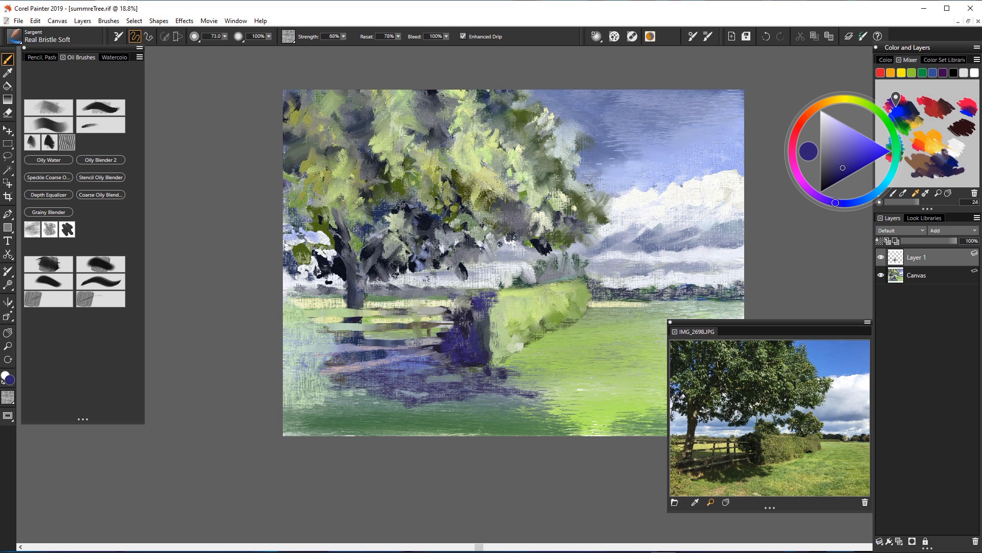
Step: Reduce the brush size to 64 and add violet strokes to the lower tree trunk and the fence's far end
{"action": "key", "text": "["}
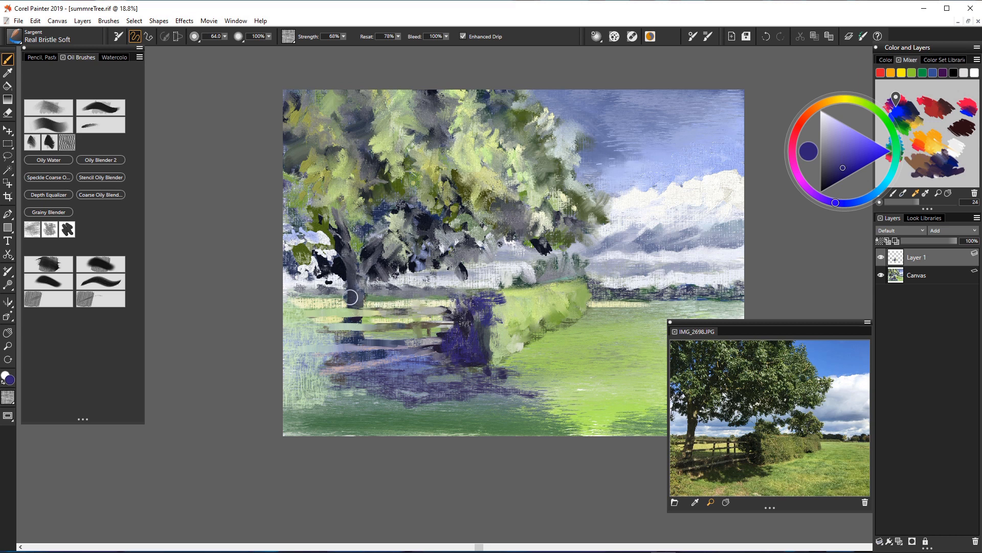
{"action": "mouse_move", "coordinate": [350, 297]}
{"action": "left_mouse_down"}
{"action": "mouse_move", "coordinate": [361, 279]}
{"action": "mouse_move", "coordinate": [359, 309]}
{"action": "left_mouse_up"}
{"action": "mouse_move", "coordinate": [342, 311]}
{"action": "left_mouse_down"}
{"action": "mouse_move", "coordinate": [313, 312]}
{"action": "mouse_move", "coordinate": [338, 311]}
{"action": "mouse_move", "coordinate": [315, 328]}
{"action": "mouse_move", "coordinate": [340, 327]}
{"action": "left_mouse_up"}
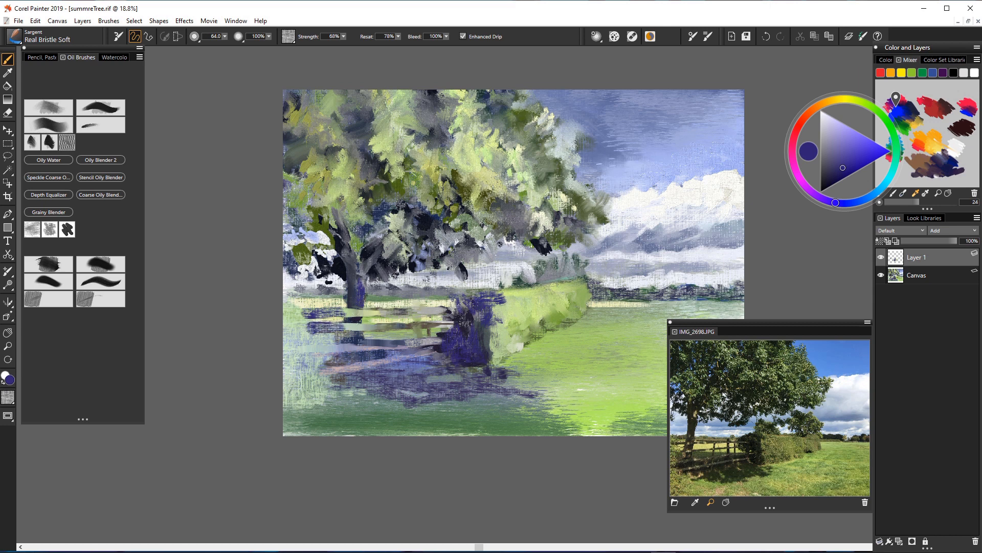
{"action": "left_click_drag", "start_coordinate": [345, 348], "coordinate": [313, 349]}
Step: Reset the brush to its default size 30 and 40% opacity, and dab small violet marks for the fence posts
{"action": "left_click", "coordinate": [214, 36]}
{"action": "type", "text": "12.6"}
{"action": "key", "text": "Return"}
{"action": "left_click", "coordinate": [119, 37]}
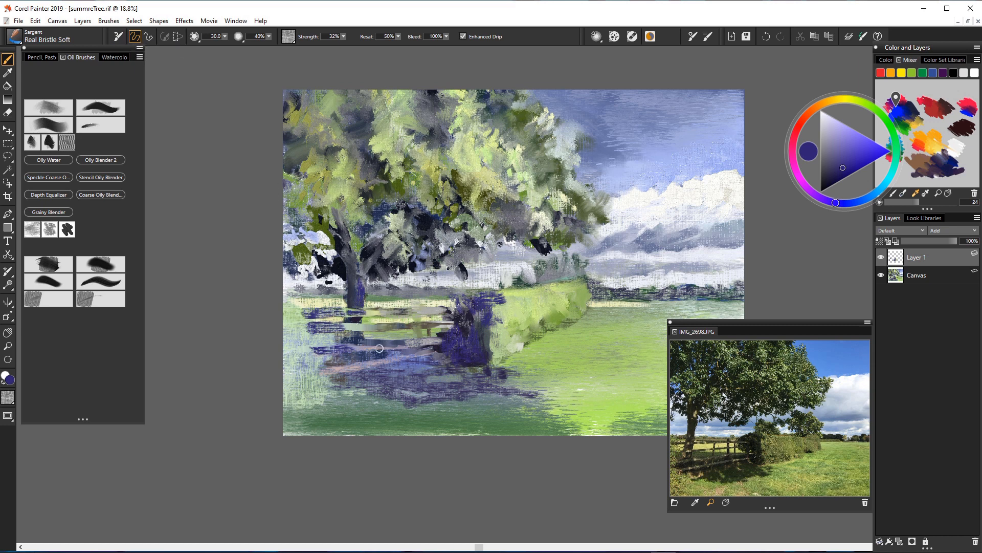
{"action": "key", "text": "ctrl+z"}
{"action": "key", "text": "ctrl+y"}
{"action": "mouse_move", "coordinate": [403, 349]}
{"action": "left_mouse_down"}
{"action": "mouse_move", "coordinate": [390, 345]}
{"action": "mouse_move", "coordinate": [402, 341]}
{"action": "left_mouse_up"}
Step: Pick a dark reddish brown and paint it over the violet fence post between the rails
{"action": "scroll", "coordinate": [408, 329], "scroll_direction": "up", "scroll_amount": 8}
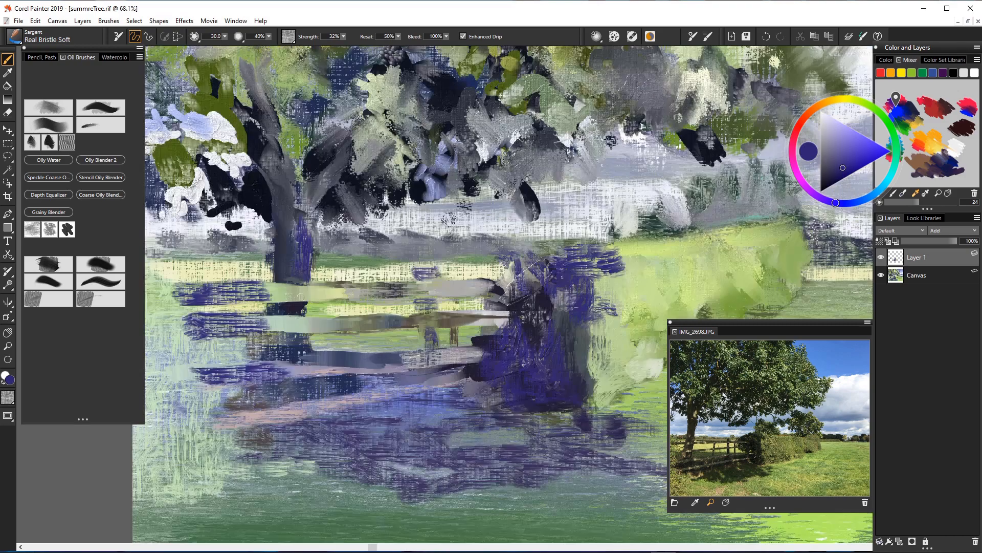
{"action": "left_click", "coordinate": [806, 116]}
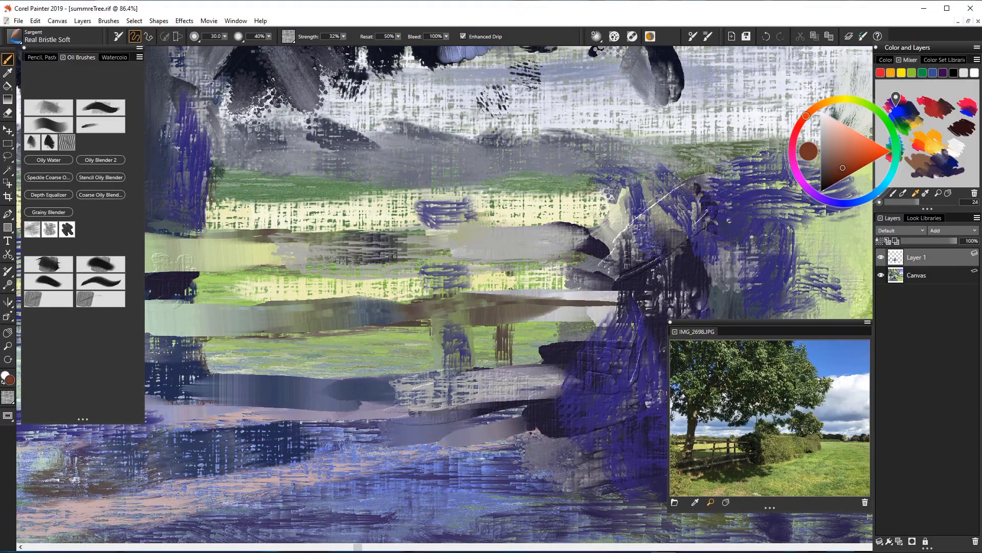
{"action": "left_click_drag", "start_coordinate": [843, 167], "coordinate": [835, 173]}
{"action": "mouse_move", "coordinate": [435, 217]}
{"action": "left_mouse_down"}
{"action": "mouse_move", "coordinate": [465, 212]}
{"action": "mouse_move", "coordinate": [443, 209]}
{"action": "left_mouse_up"}
{"action": "mouse_move", "coordinate": [443, 260]}
{"action": "left_mouse_down"}
{"action": "mouse_move", "coordinate": [459, 288]}
{"action": "mouse_move", "coordinate": [463, 269]}
{"action": "mouse_move", "coordinate": [435, 273]}
{"action": "mouse_move", "coordinate": [463, 277]}
{"action": "mouse_move", "coordinate": [437, 274]}
{"action": "mouse_move", "coordinate": [461, 280]}
{"action": "mouse_move", "coordinate": [444, 280]}
{"action": "mouse_move", "coordinate": [441, 341]}
{"action": "mouse_move", "coordinate": [459, 341]}
{"action": "mouse_move", "coordinate": [465, 353]}
{"action": "mouse_move", "coordinate": [450, 338]}
{"action": "mouse_move", "coordinate": [468, 342]}
{"action": "mouse_move", "coordinate": [463, 330]}
{"action": "mouse_move", "coordinate": [446, 350]}
{"action": "mouse_move", "coordinate": [477, 365]}
{"action": "left_mouse_up"}
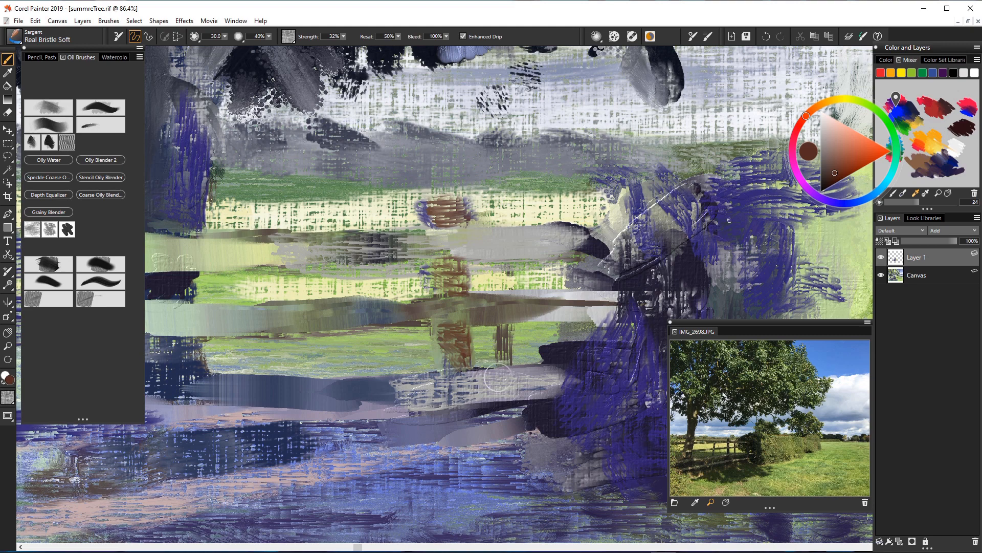
Step: Set the grain strength to 10% and strengthen the fence posts with more reddish brown
{"action": "left_click", "coordinate": [343, 36]}
{"action": "left_click_drag", "start_coordinate": [310, 46], "coordinate": [303, 47]}
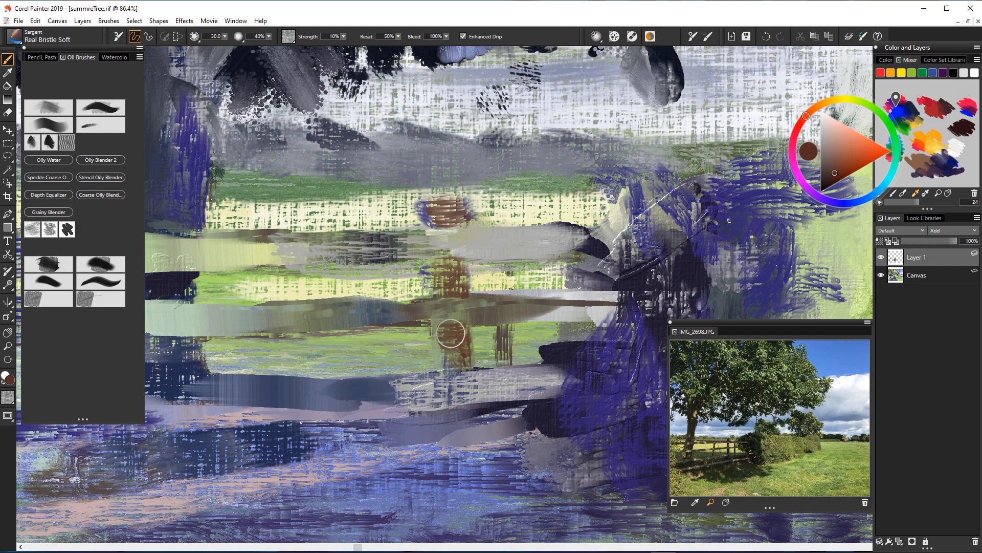
{"action": "mouse_move", "coordinate": [506, 328]}
{"action": "left_mouse_down"}
{"action": "mouse_move", "coordinate": [507, 351]}
{"action": "mouse_move", "coordinate": [512, 323]}
{"action": "left_mouse_up"}
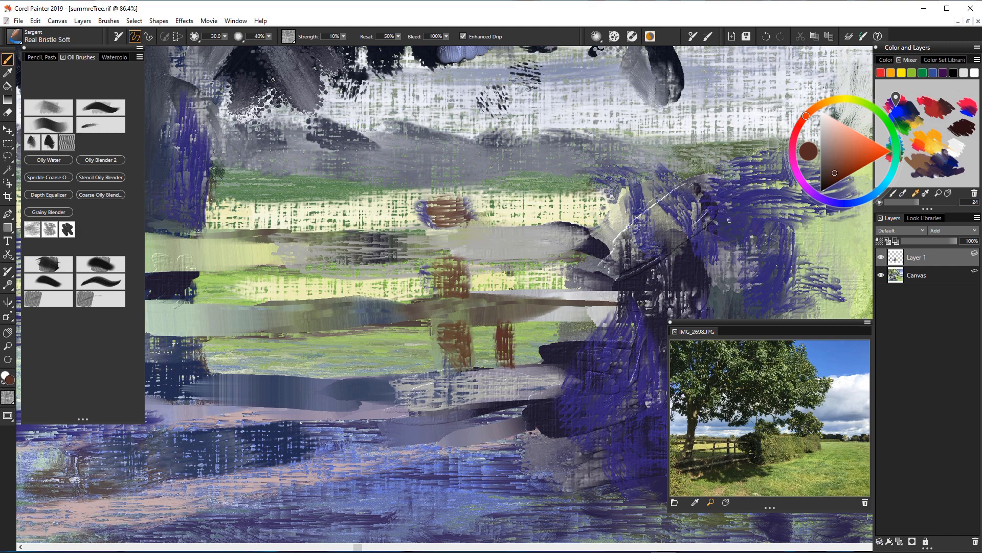
{"action": "left_click_drag", "start_coordinate": [453, 209], "coordinate": [441, 210]}
Step: Pick a near-black brown and darken the fence post edges and the rail ends beside the hedge
{"action": "left_click", "coordinate": [825, 180]}
{"action": "mouse_move", "coordinate": [448, 214]}
{"action": "left_mouse_down"}
{"action": "mouse_move", "coordinate": [463, 207]}
{"action": "mouse_move", "coordinate": [433, 205]}
{"action": "left_mouse_up"}
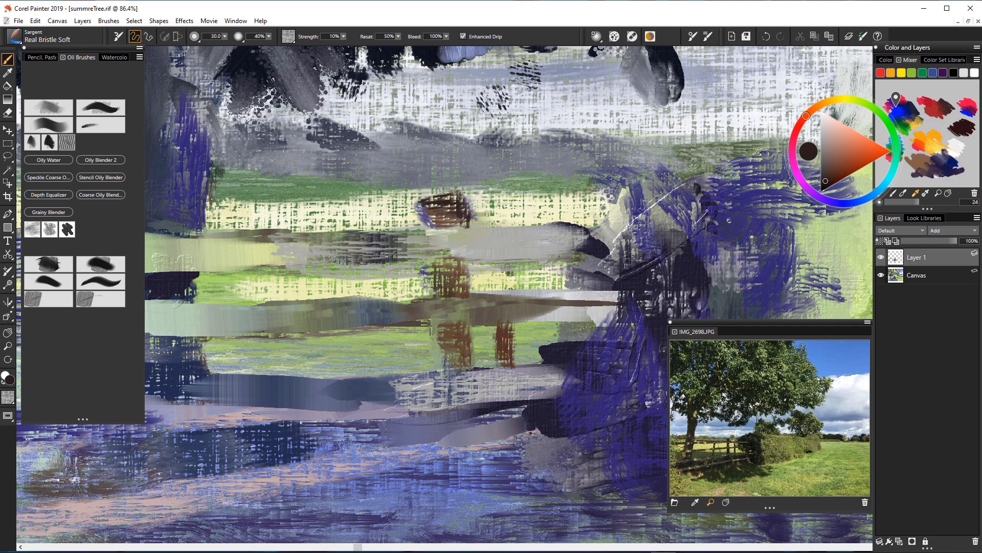
{"action": "left_click_drag", "start_coordinate": [439, 319], "coordinate": [438, 367]}
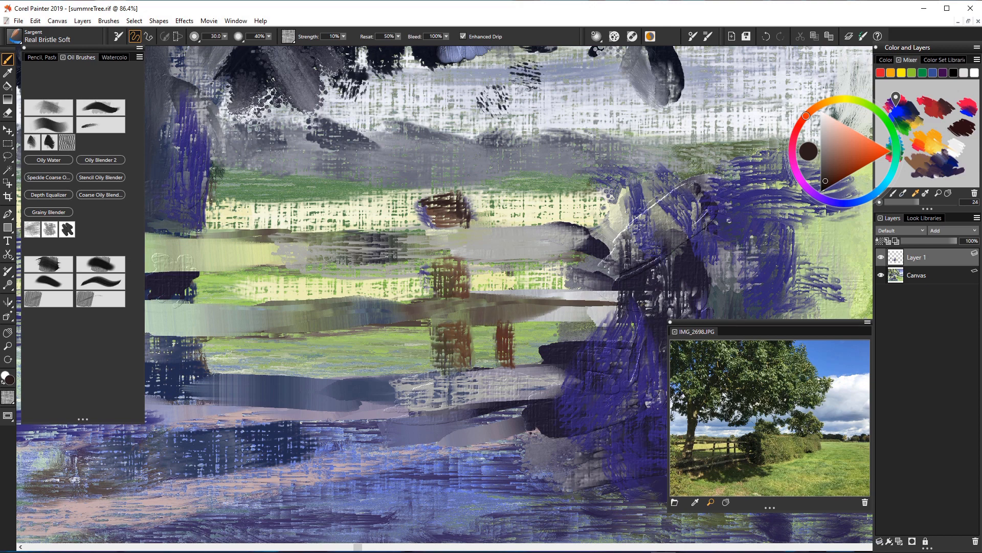
{"action": "mouse_move", "coordinate": [583, 307]}
{"action": "left_mouse_down"}
{"action": "mouse_move", "coordinate": [506, 310]}
{"action": "mouse_move", "coordinate": [629, 307]}
{"action": "left_mouse_up"}
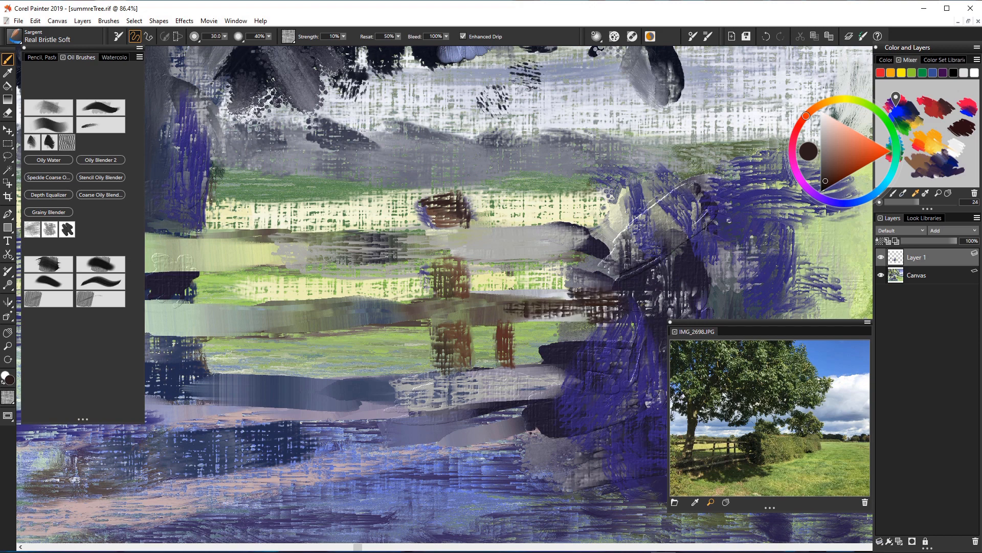
{"action": "mouse_move", "coordinate": [597, 238]}
{"action": "left_mouse_down"}
{"action": "mouse_move", "coordinate": [561, 252]}
{"action": "mouse_move", "coordinate": [605, 266]}
{"action": "left_mouse_up"}
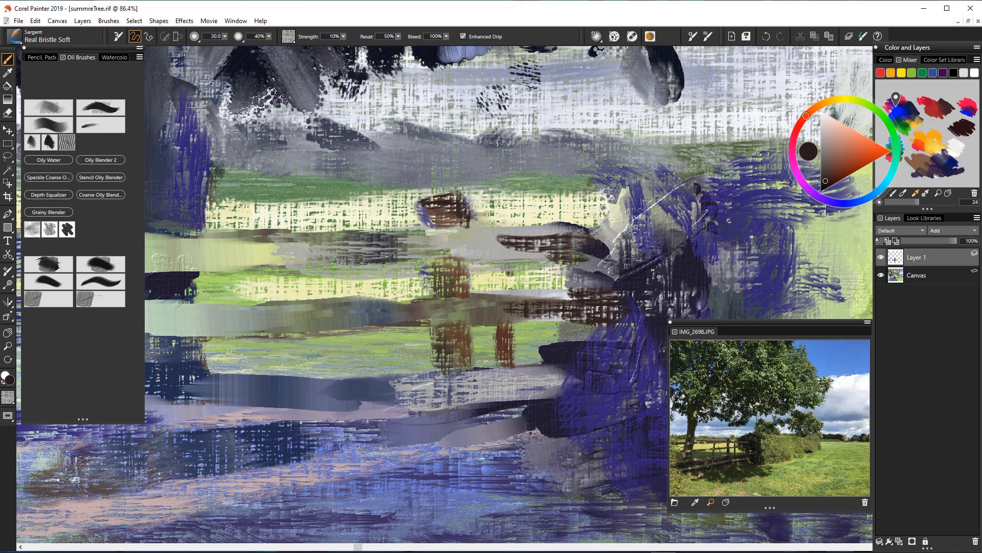
Step: Extend the near-black brown strokes along the fence rails and into the ground shadow beneath the fence
{"action": "scroll", "coordinate": [425, 361], "scroll_direction": "down", "scroll_amount": 10}
{"action": "scroll", "coordinate": [425, 361], "scroll_direction": "up", "scroll_amount": 4}
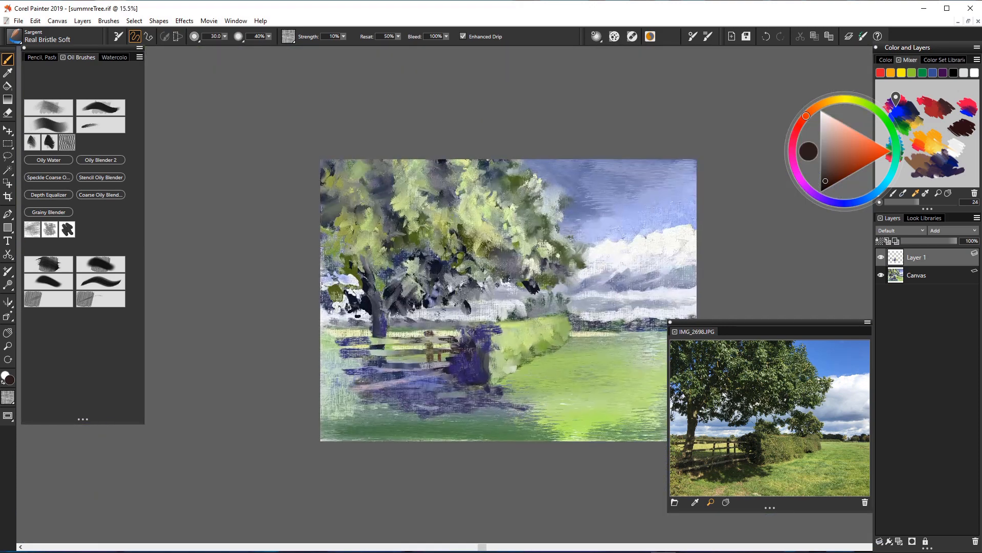
{"action": "scroll", "coordinate": [433, 379], "scroll_direction": "up", "scroll_amount": 2}
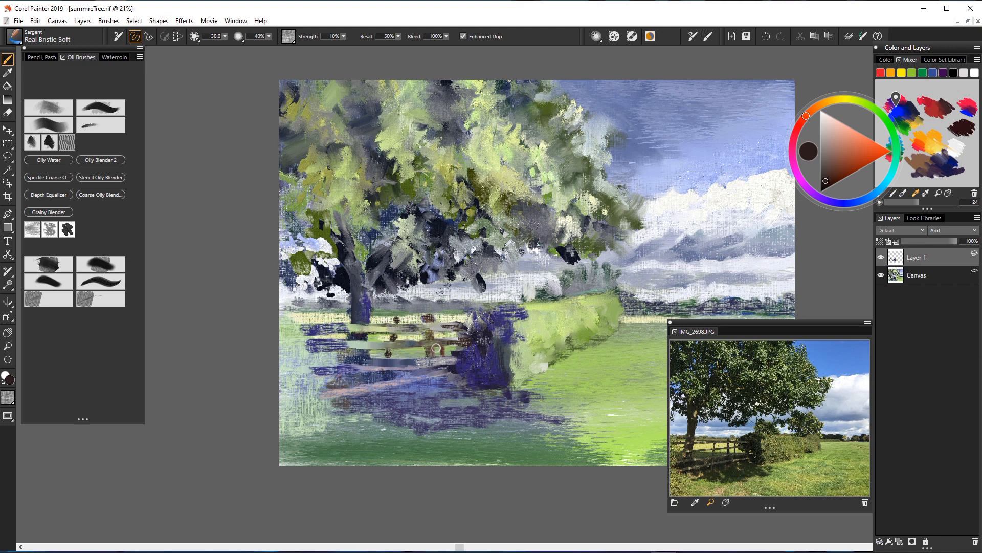
{"action": "left_click_drag", "start_coordinate": [416, 349], "coordinate": [340, 349]}
{"action": "mouse_move", "coordinate": [390, 375]}
{"action": "left_mouse_down"}
{"action": "mouse_move", "coordinate": [335, 383]}
{"action": "mouse_move", "coordinate": [352, 397]}
{"action": "mouse_move", "coordinate": [390, 399]}
{"action": "left_mouse_up"}
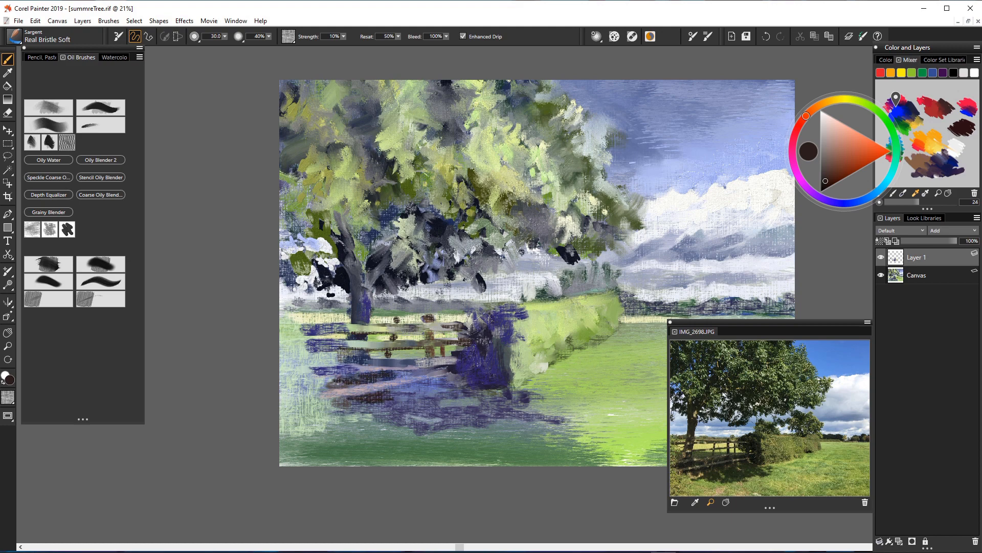
Step: Enlarge the brush to size 98.8 and scumble dark brown across the ground shadow and up the fence's far end
{"action": "left_click_drag", "start_coordinate": [225, 37], "coordinate": [250, 47]}
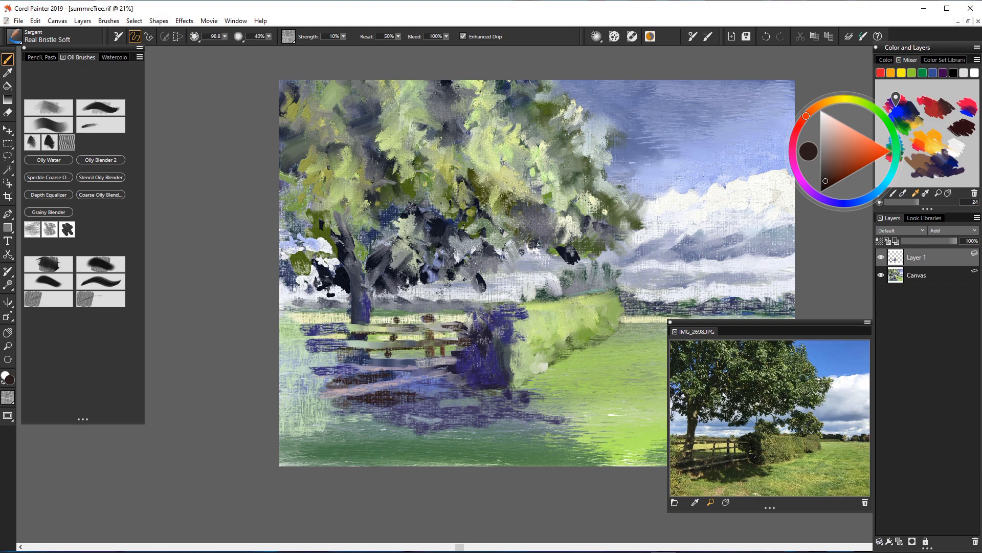
{"action": "mouse_move", "coordinate": [400, 390]}
{"action": "left_mouse_down"}
{"action": "mouse_move", "coordinate": [372, 409]}
{"action": "mouse_move", "coordinate": [408, 413]}
{"action": "mouse_move", "coordinate": [440, 387]}
{"action": "mouse_move", "coordinate": [411, 387]}
{"action": "left_mouse_up"}
{"action": "left_click_drag", "start_coordinate": [468, 399], "coordinate": [492, 398]}
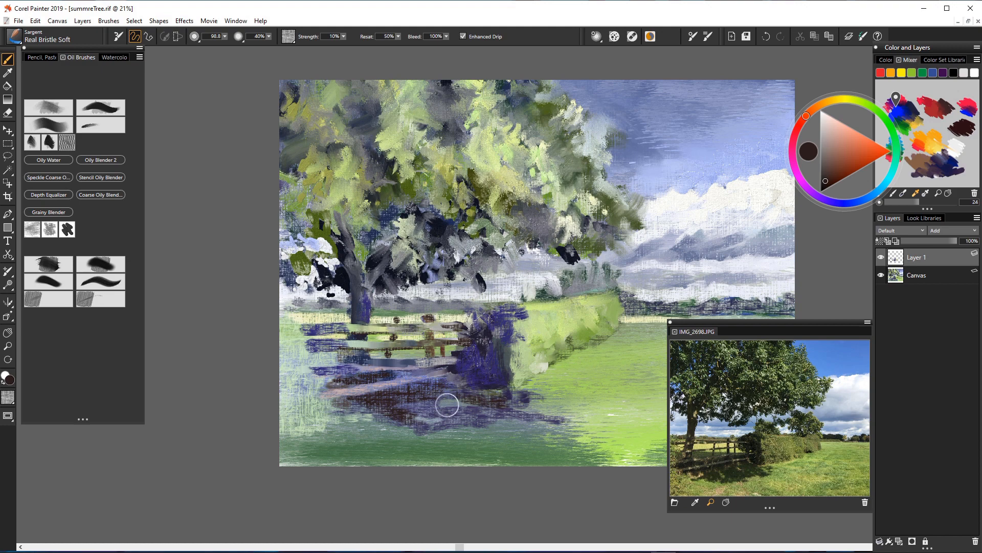
{"action": "mouse_move", "coordinate": [432, 408]}
{"action": "left_mouse_down"}
{"action": "mouse_move", "coordinate": [423, 410]}
{"action": "mouse_move", "coordinate": [535, 410]}
{"action": "left_mouse_up"}
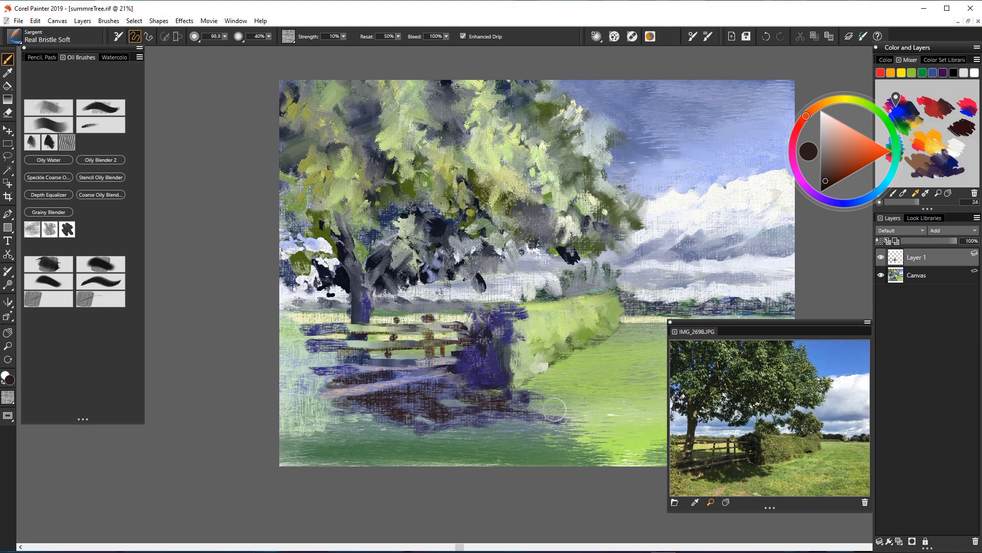
{"action": "mouse_move", "coordinate": [325, 416]}
{"action": "left_mouse_down"}
{"action": "mouse_move", "coordinate": [335, 409]}
{"action": "mouse_move", "coordinate": [321, 385]}
{"action": "mouse_move", "coordinate": [330, 378]}
{"action": "mouse_move", "coordinate": [300, 348]}
{"action": "mouse_move", "coordinate": [315, 333]}
{"action": "mouse_move", "coordinate": [302, 340]}
{"action": "mouse_move", "coordinate": [317, 353]}
{"action": "left_mouse_up"}
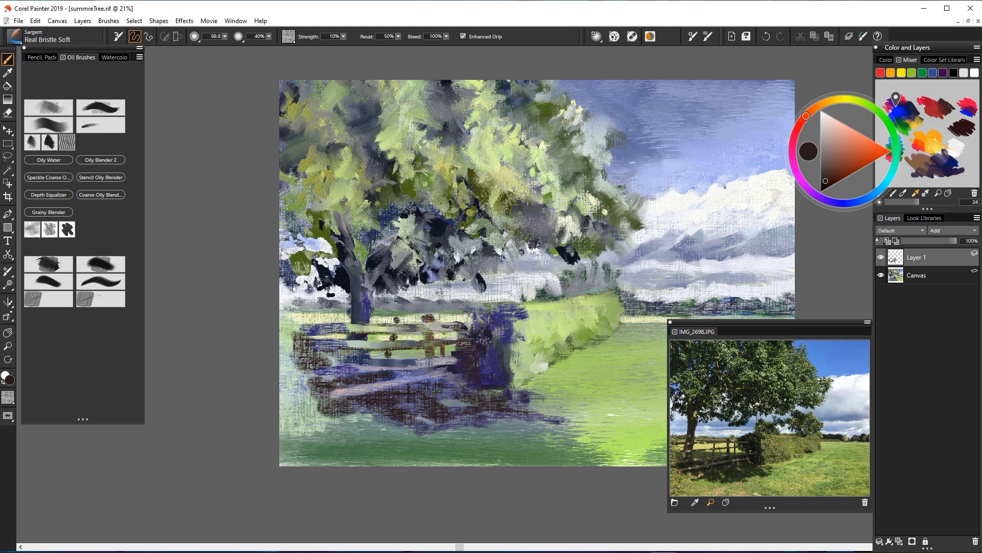
Step: Deepen the hedge's shaded end with dark brown and add broken shadow along the base of its sunlit side
{"action": "mouse_move", "coordinate": [447, 361]}
{"action": "left_mouse_down"}
{"action": "mouse_move", "coordinate": [466, 344]}
{"action": "mouse_move", "coordinate": [437, 350]}
{"action": "mouse_move", "coordinate": [450, 370]}
{"action": "left_mouse_up"}
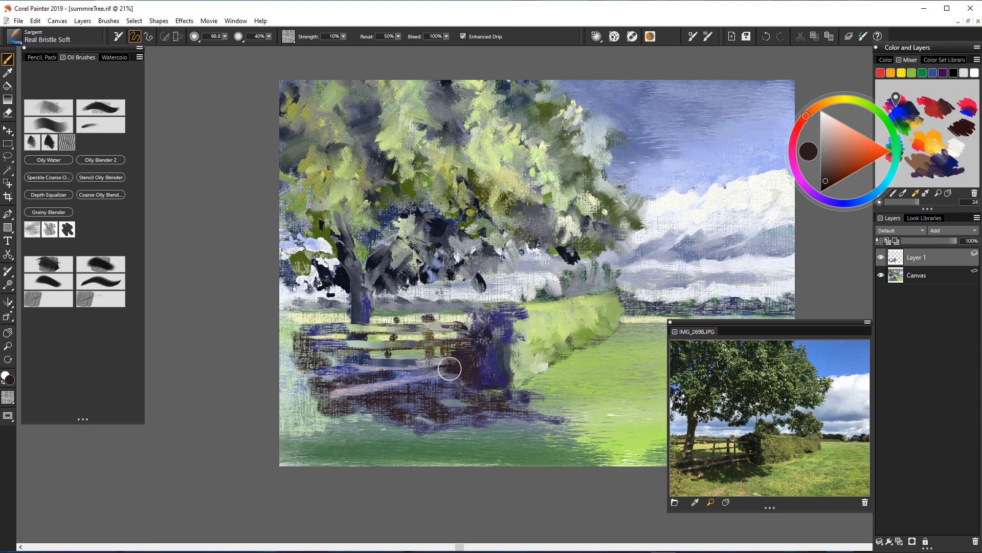
{"action": "mouse_move", "coordinate": [553, 356]}
{"action": "left_mouse_down"}
{"action": "mouse_move", "coordinate": [523, 376]}
{"action": "mouse_move", "coordinate": [585, 382]}
{"action": "mouse_move", "coordinate": [565, 356]}
{"action": "mouse_move", "coordinate": [609, 326]}
{"action": "left_mouse_up"}
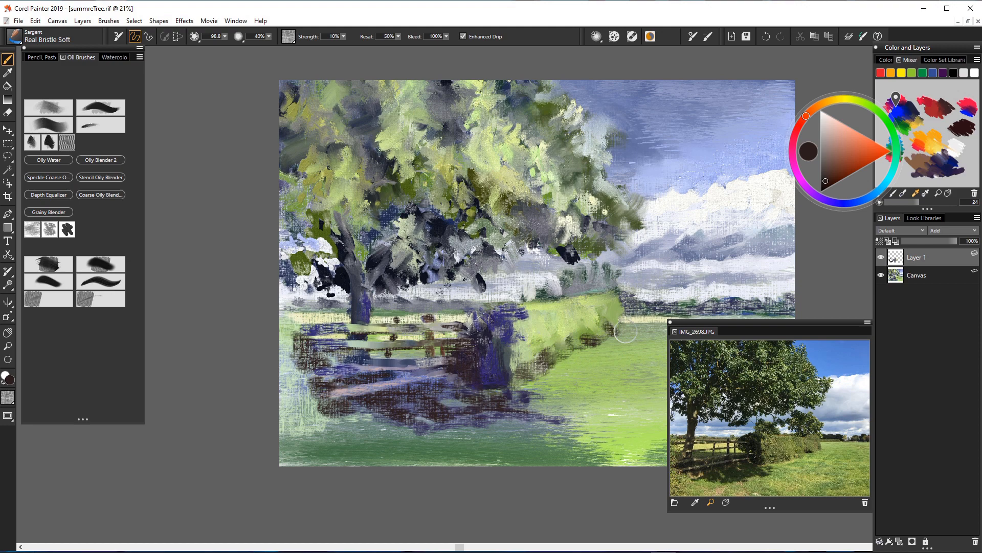
{"action": "scroll", "coordinate": [513, 389], "scroll_direction": "down", "scroll_amount": 6}
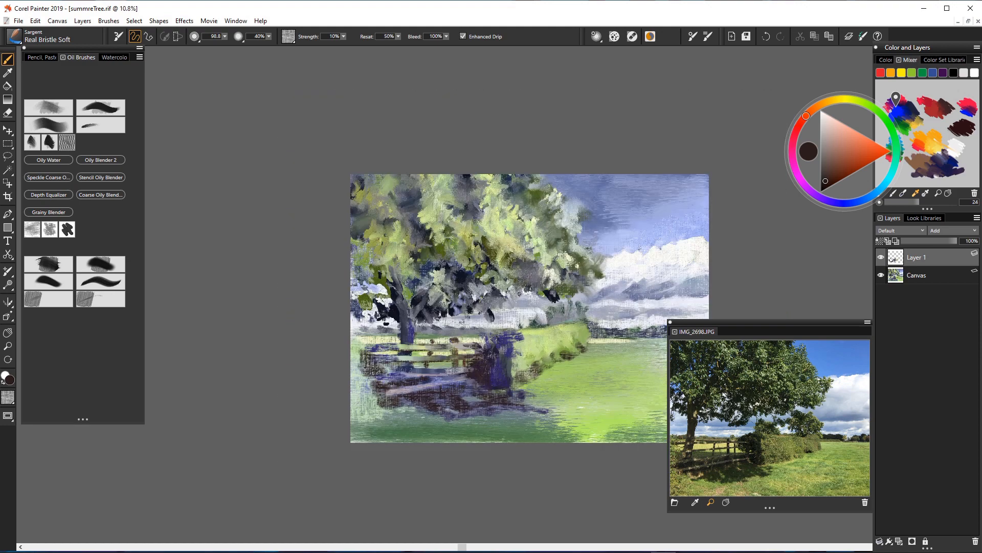
{"action": "scroll", "coordinate": [513, 388], "scroll_direction": "up", "scroll_amount": 2}
{"action": "left_click_drag", "start_coordinate": [480, 375], "coordinate": [453, 366]}
{"action": "scroll", "coordinate": [449, 375], "scroll_direction": "up", "scroll_amount": 2}
{"action": "scroll", "coordinate": [453, 366], "scroll_direction": "up", "scroll_amount": 2}
{"action": "scroll", "coordinate": [454, 368], "scroll_direction": "up", "scroll_amount": 1}
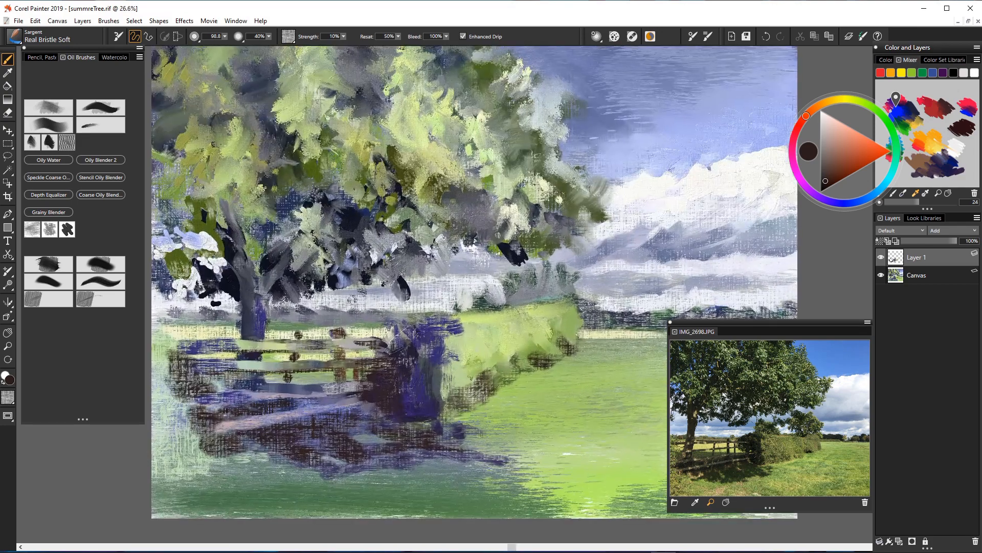
Step: Pick a pale warm grey and scumble highlights over the foliage at the tree's sunlit outer edge
{"action": "scroll", "coordinate": [455, 368], "scroll_direction": "down", "scroll_amount": 2}
{"action": "scroll", "coordinate": [455, 364], "scroll_direction": "up", "scroll_amount": 1}
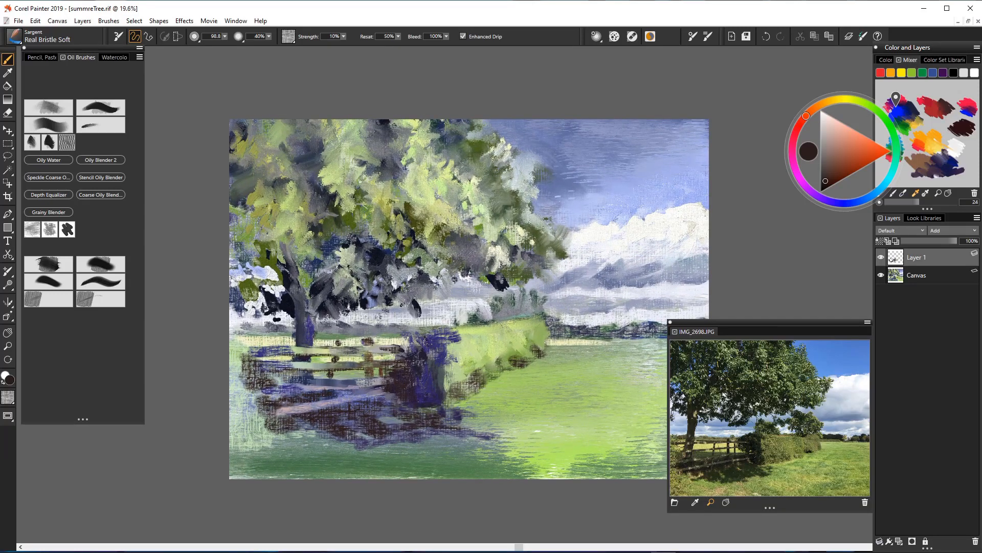
{"action": "left_click", "coordinate": [826, 117]}
{"action": "left_click_drag", "start_coordinate": [827, 118], "coordinate": [827, 123]}
{"action": "left_click_drag", "start_coordinate": [512, 169], "coordinate": [527, 205]}
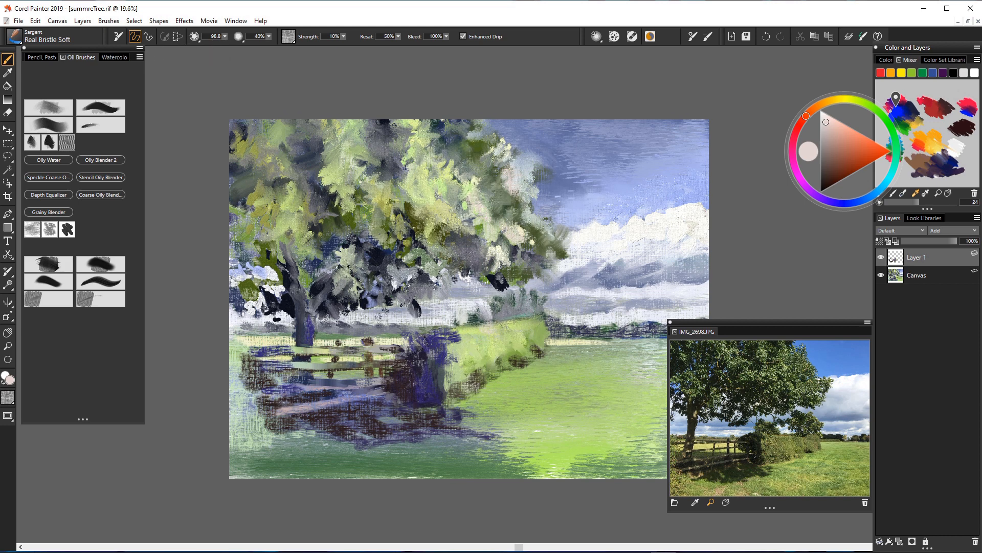
Step: Reduce the brush to size 20.2 and stroke near-white highlights along the top edge of the hedge
{"action": "left_click_drag", "start_coordinate": [224, 36], "coordinate": [214, 47]}
{"action": "left_click", "coordinate": [823, 116]}
{"action": "left_click_drag", "start_coordinate": [527, 323], "coordinate": [501, 321]}
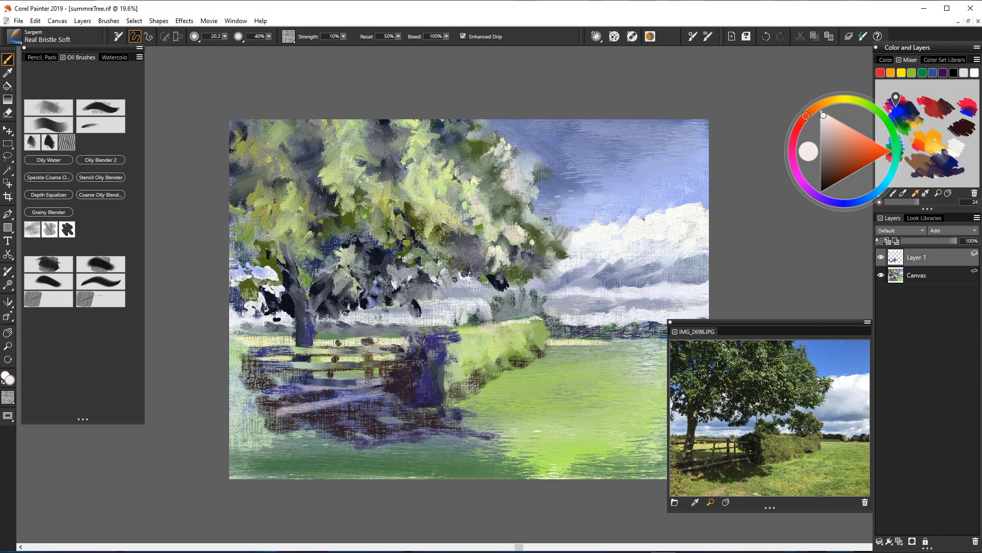
{"action": "left_click_drag", "start_coordinate": [443, 343], "coordinate": [429, 351]}
{"action": "left_click_drag", "start_coordinate": [490, 325], "coordinate": [429, 332]}
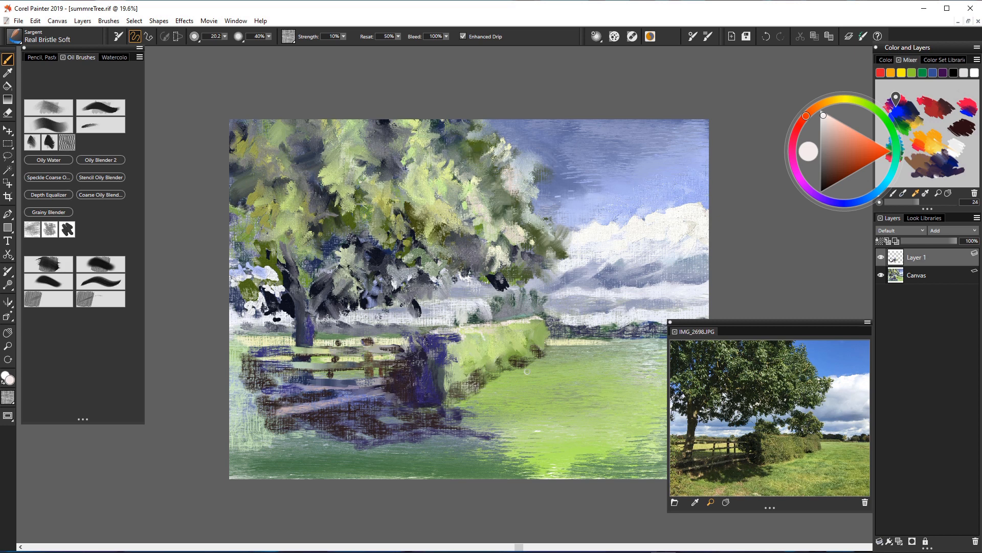
Step: Enlarge the brush to size 54.4 and dab near-white highlights onto the far end of the hedge top
{"action": "left_click", "coordinate": [224, 37]}
{"action": "left_click", "coordinate": [237, 47]}
{"action": "left_click_drag", "start_coordinate": [542, 333], "coordinate": [539, 322]}
Step: Pick a dark violet-blue and block in the small tree rising behind the far end of the hedge
{"action": "left_click", "coordinate": [832, 175]}
{"action": "left_click", "coordinate": [833, 202]}
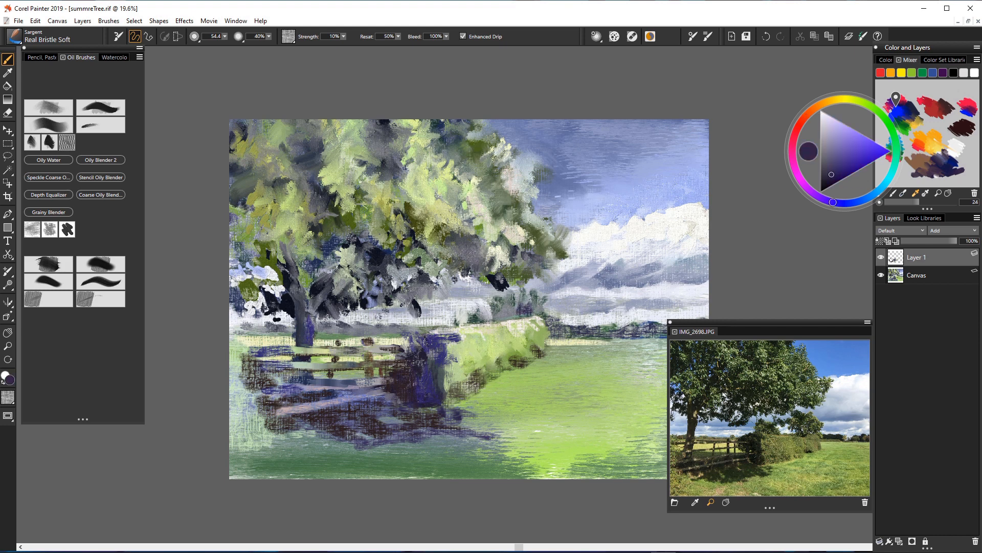
{"action": "mouse_move", "coordinate": [532, 309]}
{"action": "left_mouse_down"}
{"action": "mouse_move", "coordinate": [553, 300]}
{"action": "mouse_move", "coordinate": [537, 287]}
{"action": "mouse_move", "coordinate": [523, 307]}
{"action": "mouse_move", "coordinate": [522, 295]}
{"action": "mouse_move", "coordinate": [535, 310]}
{"action": "left_mouse_up"}
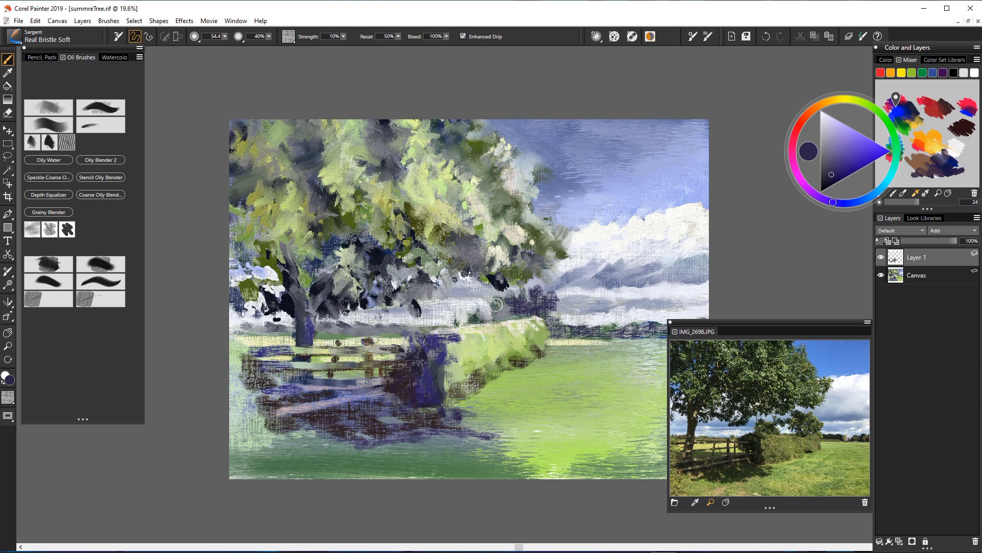
{"action": "left_click_drag", "start_coordinate": [494, 309], "coordinate": [501, 300]}
Step: Sample the pale blue-grey of the clouds and dab sky gaps around the tree's outer foliage edge
{"action": "left_click", "coordinate": [504, 310], "text": "alt"}
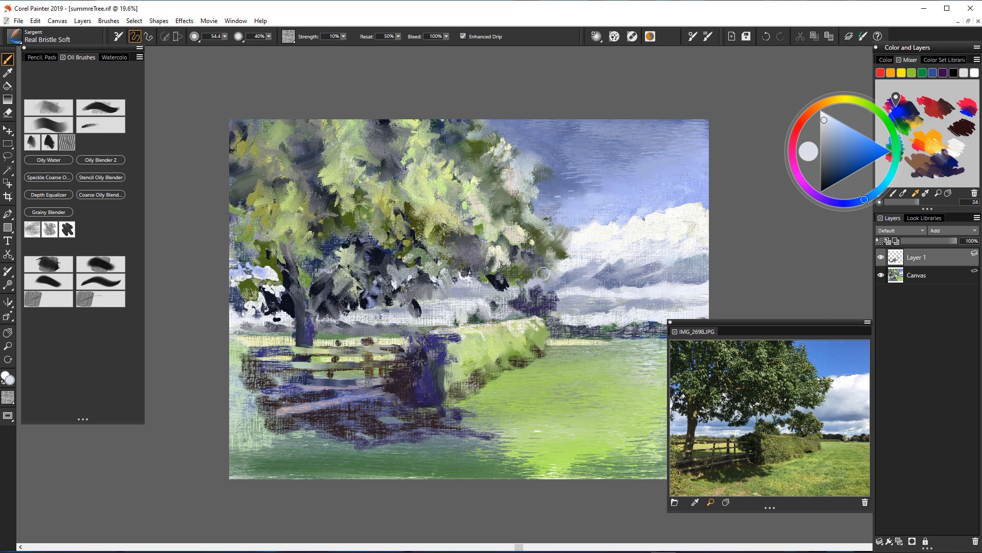
{"action": "mouse_move", "coordinate": [535, 272]}
{"action": "left_mouse_down"}
{"action": "mouse_move", "coordinate": [523, 279]}
{"action": "mouse_move", "coordinate": [556, 261]}
{"action": "mouse_move", "coordinate": [548, 254]}
{"action": "mouse_move", "coordinate": [565, 233]}
{"action": "left_mouse_up"}
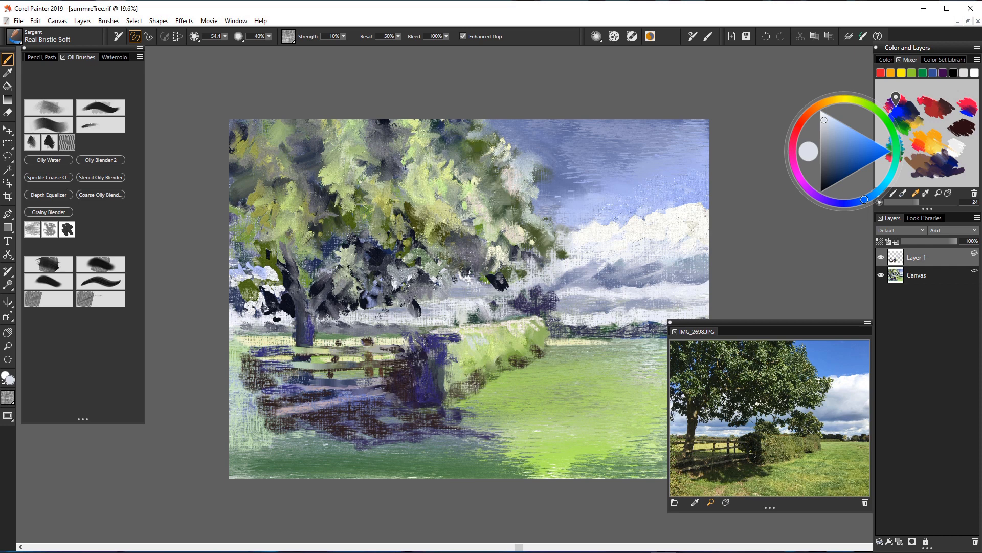
Step: Pick a pale cream and paint sunlight down the tree trunk and its lower branches
{"action": "left_click", "coordinate": [828, 102]}
{"action": "left_click_drag", "start_coordinate": [832, 122], "coordinate": [837, 125]}
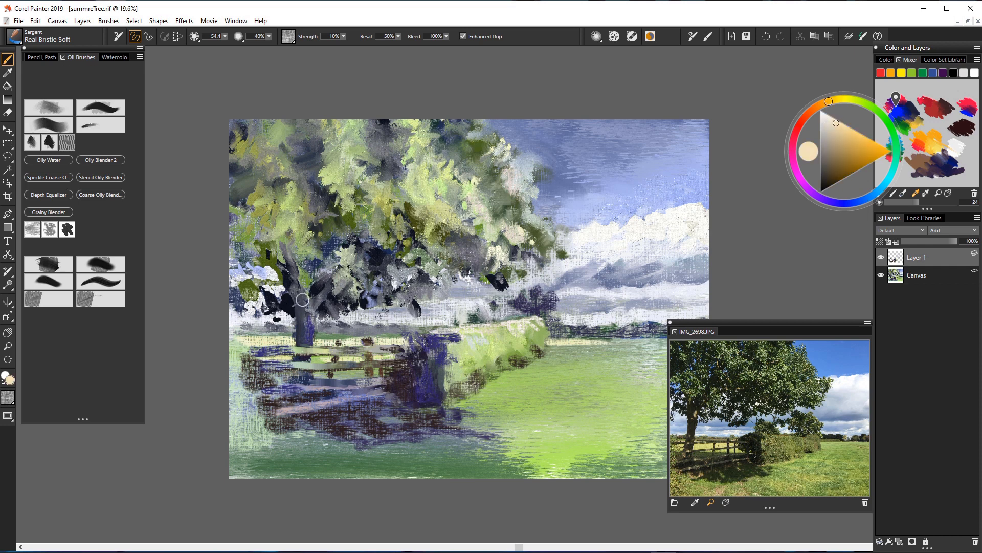
{"action": "left_click_drag", "start_coordinate": [300, 292], "coordinate": [308, 328]}
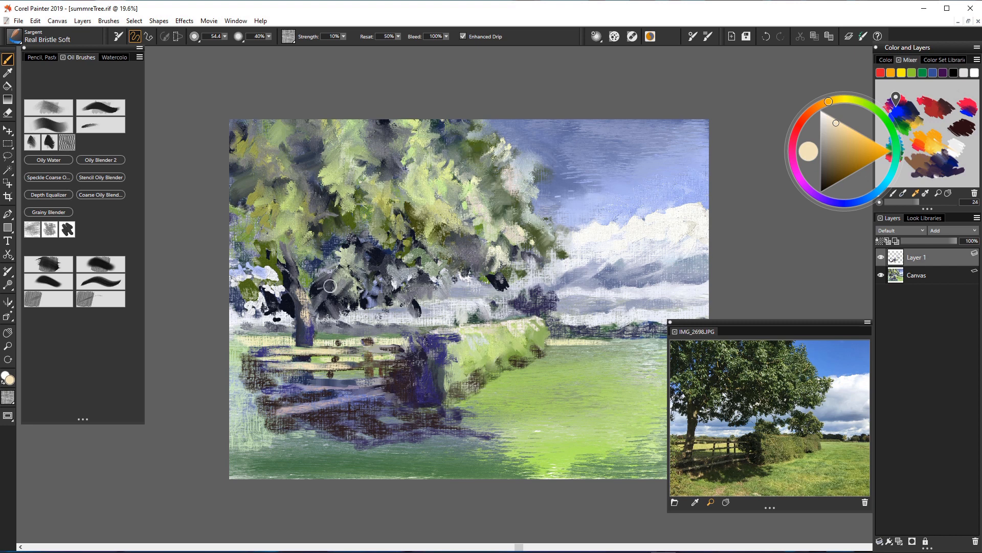
{"action": "left_click_drag", "start_coordinate": [327, 284], "coordinate": [310, 300]}
{"action": "left_click_drag", "start_coordinate": [293, 250], "coordinate": [293, 272]}
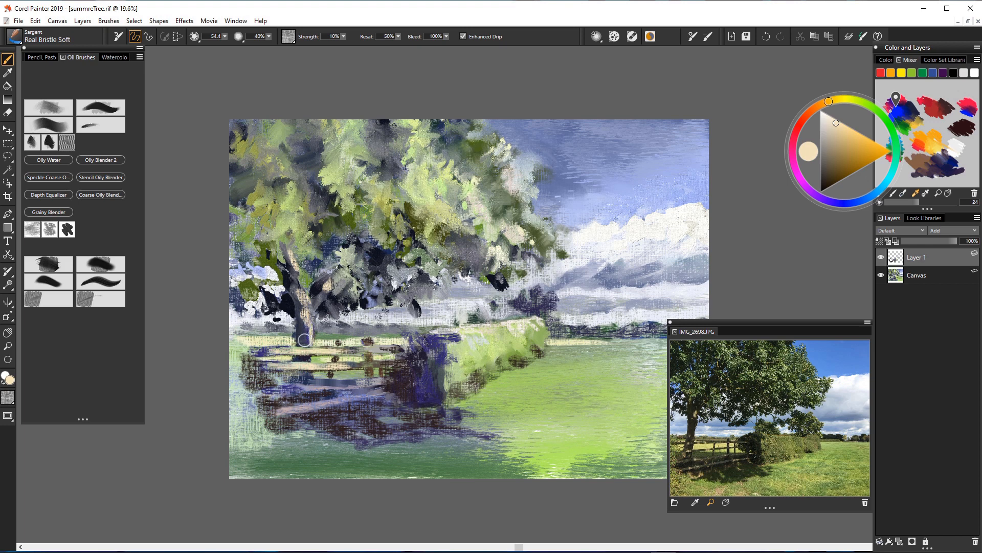
Step: Lighten the colour to off-white and add broken branch and leaf highlights within the tree's canopy
{"action": "left_click", "coordinate": [826, 116]}
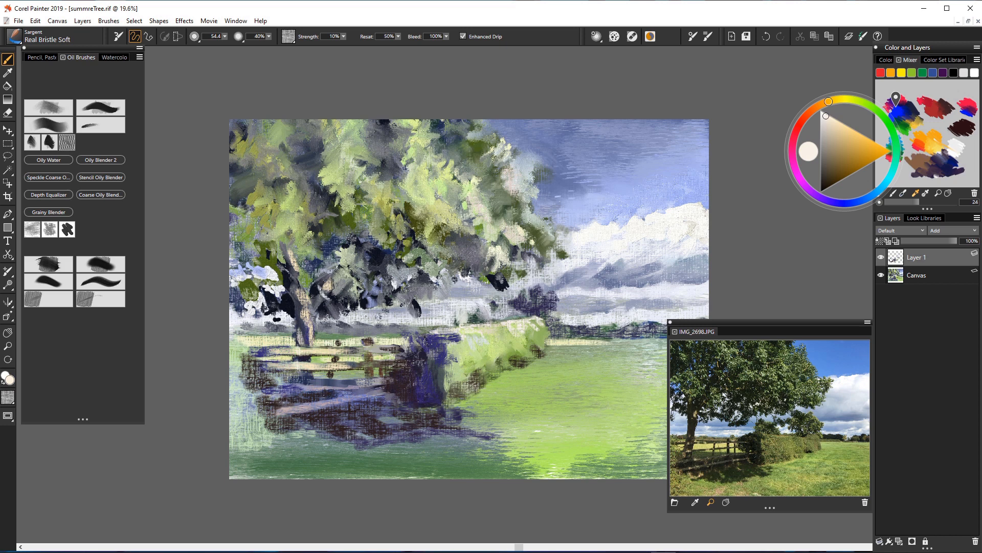
{"action": "left_click_drag", "start_coordinate": [387, 253], "coordinate": [377, 255]}
{"action": "left_click_drag", "start_coordinate": [342, 215], "coordinate": [360, 236]}
{"action": "left_click_drag", "start_coordinate": [332, 194], "coordinate": [334, 208]}
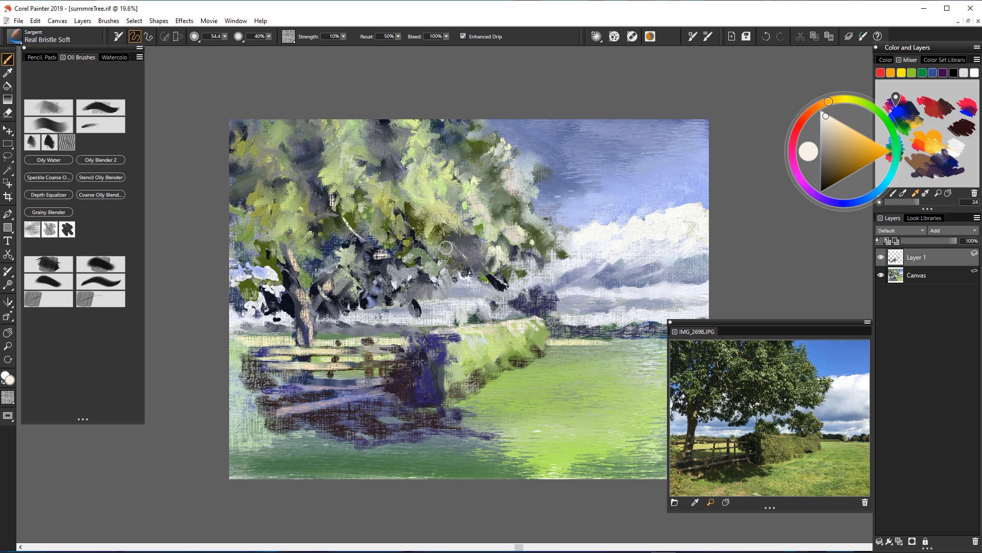
{"action": "left_click_drag", "start_coordinate": [450, 243], "coordinate": [456, 276]}
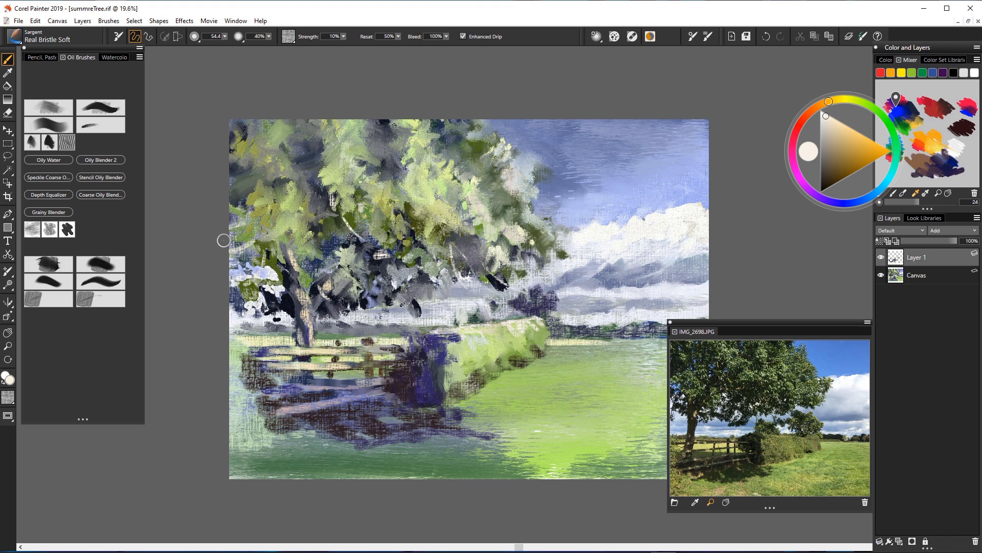
Step: Pick a pale yellow and brighten the sunlit field showing behind and between the fence rails
{"action": "left_click", "coordinate": [847, 99]}
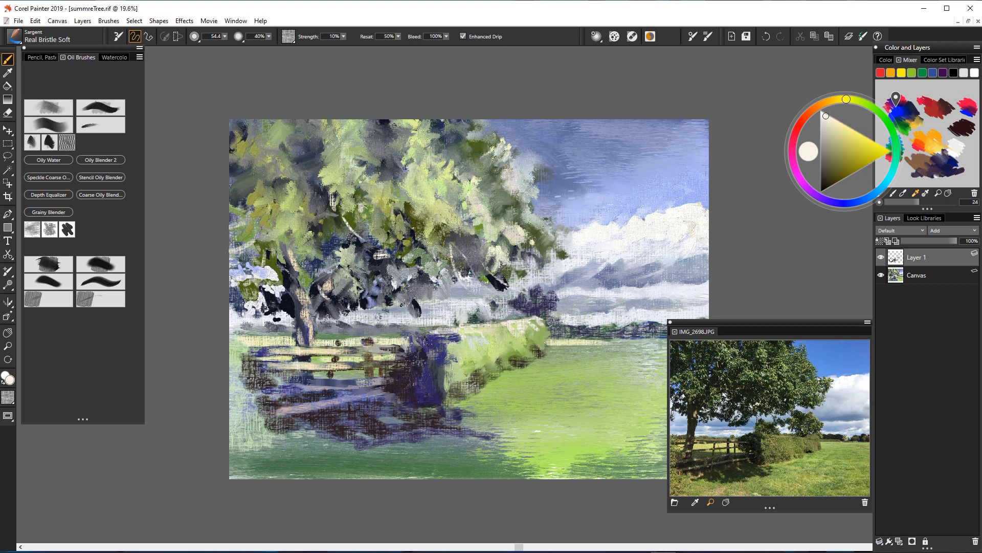
{"action": "left_click", "coordinate": [847, 128]}
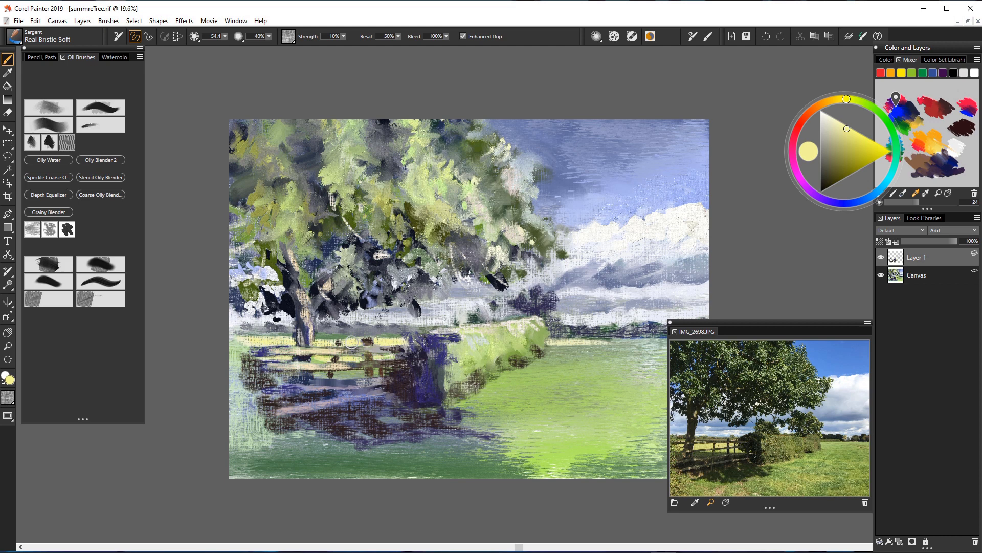
Step: Move the reference photo clear of the painting, sample the hedge's dark blue and darken the distant tree line
{"action": "left_click_drag", "start_coordinate": [740, 322], "coordinate": [850, 322]}
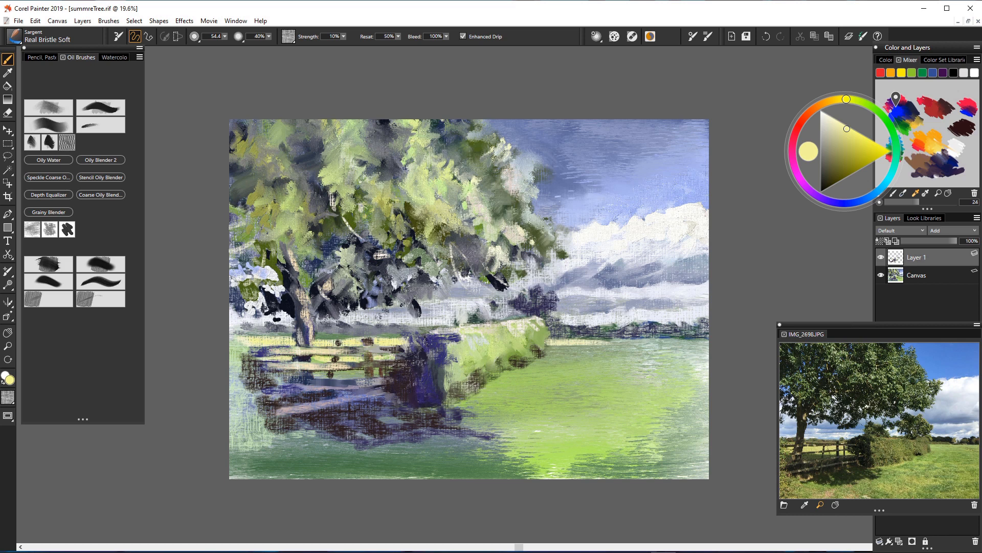
{"action": "left_click", "coordinate": [422, 398], "text": "alt"}
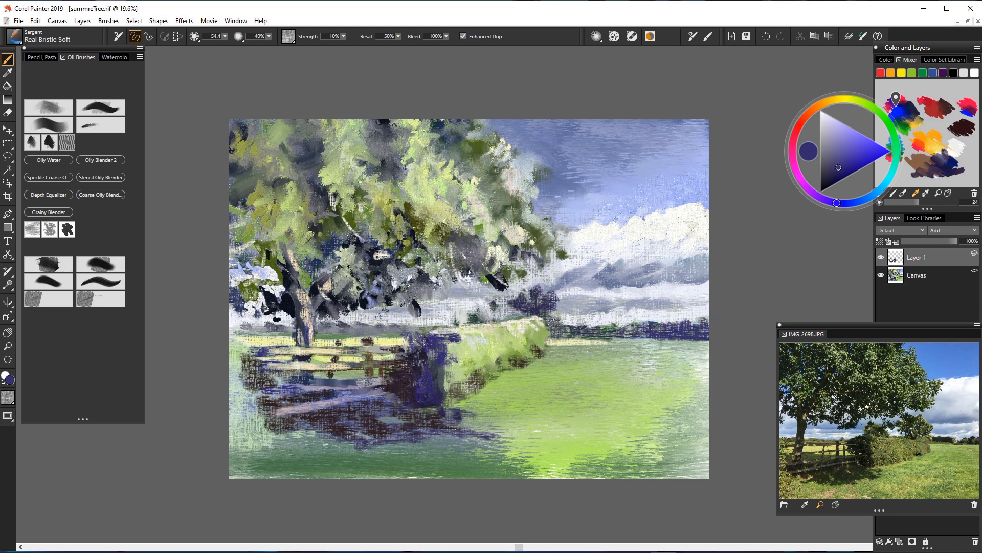
Step: Enlarge the brush to size 211.5, try a dark blue stroke across the sunlit grass and undo it
{"action": "left_click", "coordinate": [224, 36]}
{"action": "mouse_move", "coordinate": [236, 47]}
{"action": "left_mouse_down"}
{"action": "mouse_move", "coordinate": [272, 46]}
{"action": "mouse_move", "coordinate": [228, 47]}
{"action": "mouse_move", "coordinate": [255, 47]}
{"action": "left_mouse_up"}
{"action": "left_click_drag", "start_coordinate": [626, 364], "coordinate": [709, 388]}
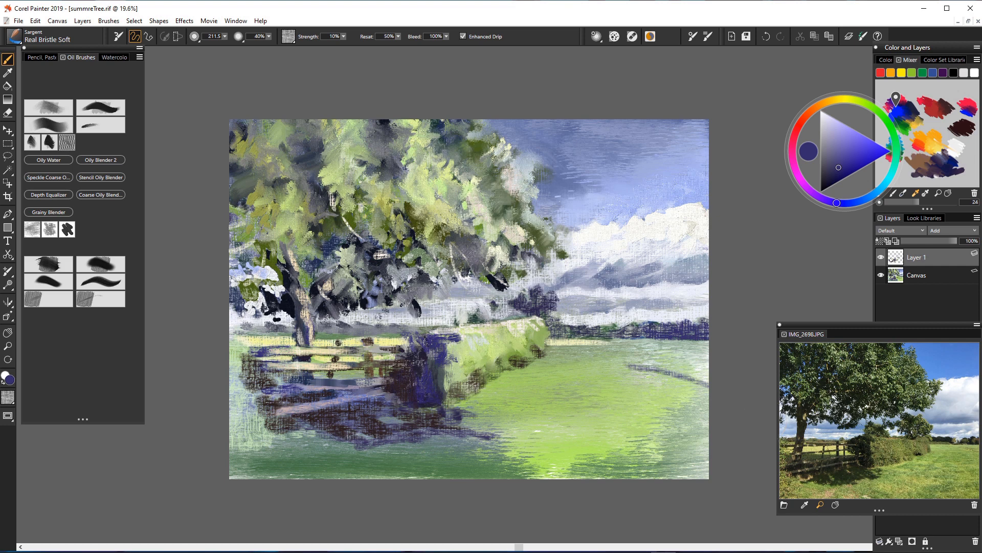
{"action": "key", "text": "ctrl+z"}
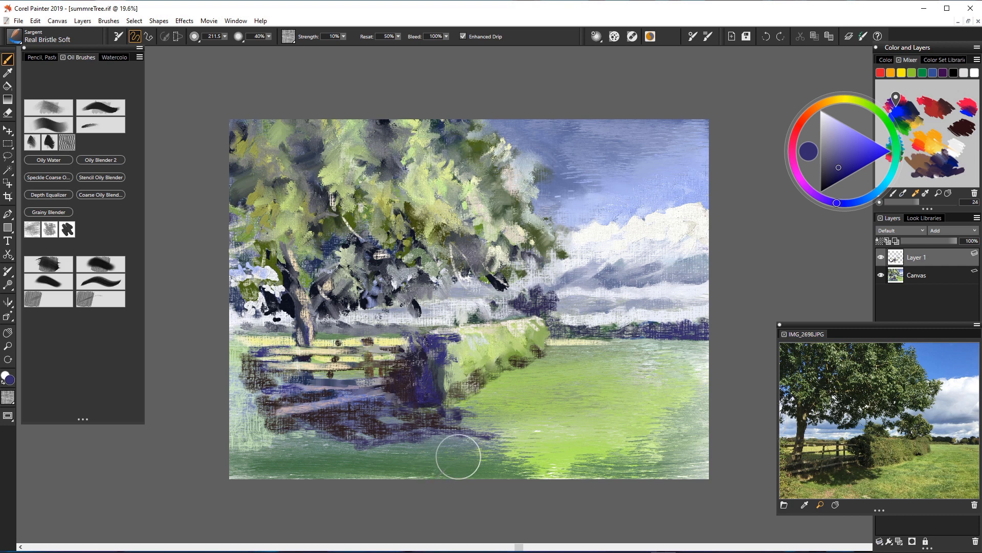
Step: Pick a mid green and brush broad strokes across the sunlit grass and down into the foreground
{"action": "left_click", "coordinate": [456, 455], "text": "alt"}
{"action": "left_click_drag", "start_coordinate": [837, 167], "coordinate": [850, 150]}
{"action": "left_click_drag", "start_coordinate": [734, 385], "coordinate": [655, 363]}
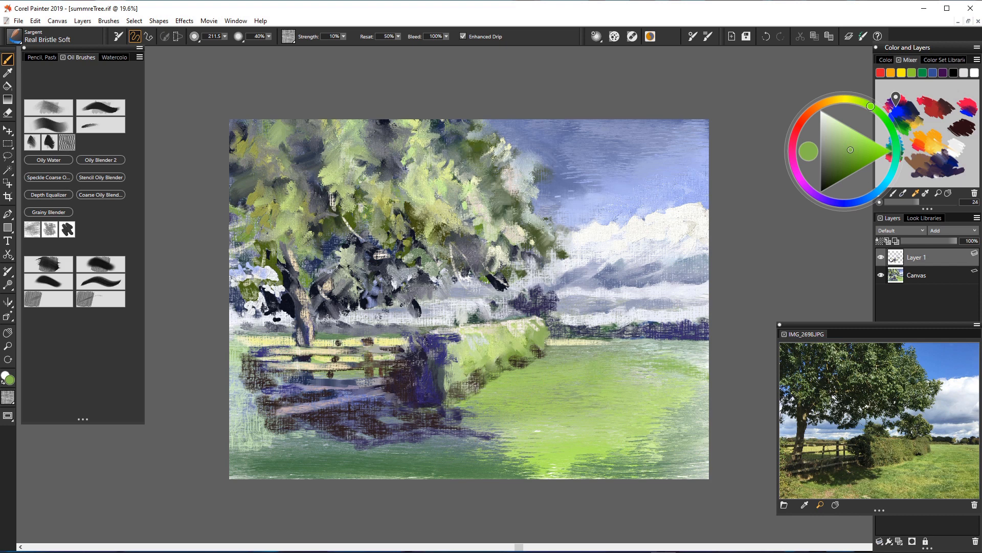
{"action": "mouse_move", "coordinate": [463, 543]}
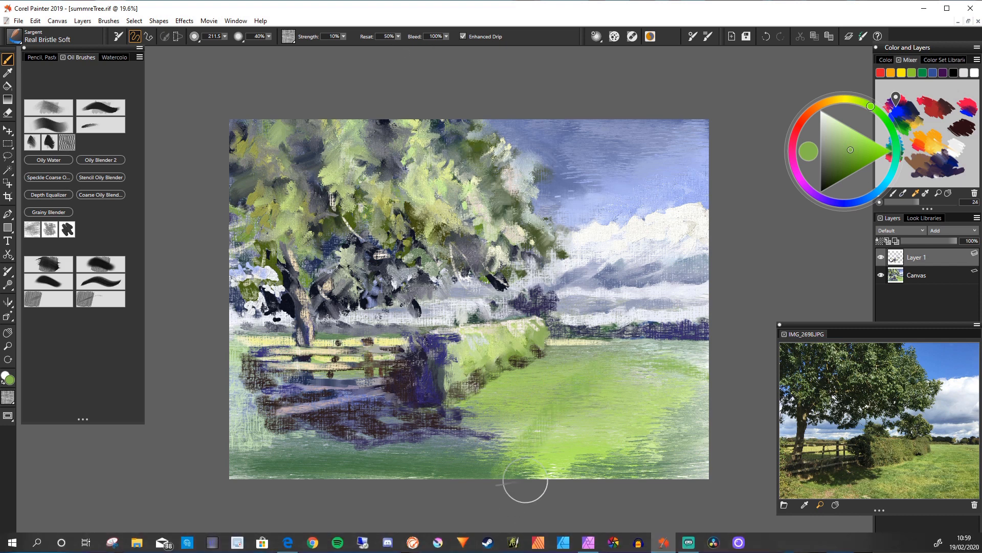
{"action": "left_click_drag", "start_coordinate": [616, 379], "coordinate": [607, 430]}
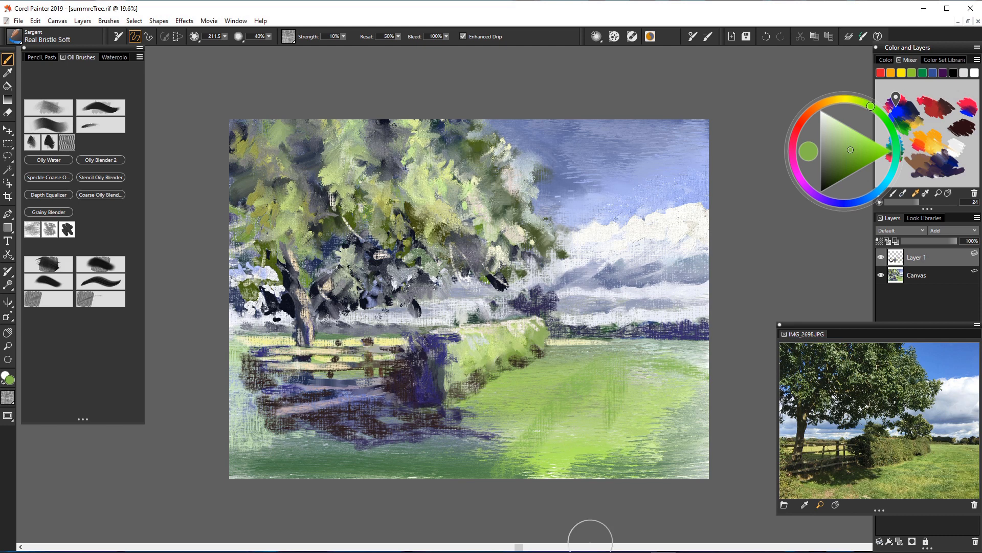
{"action": "left_click_drag", "start_coordinate": [631, 373], "coordinate": [658, 407]}
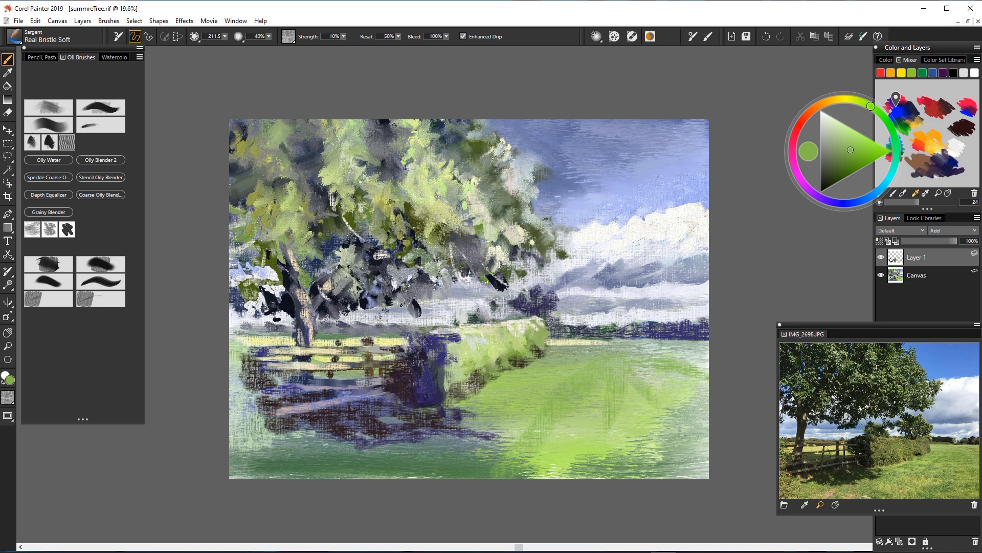
{"action": "mouse_move", "coordinate": [425, 405]}
{"action": "left_mouse_down"}
{"action": "mouse_move", "coordinate": [406, 400]}
{"action": "mouse_move", "coordinate": [401, 414]}
{"action": "mouse_move", "coordinate": [377, 403]}
{"action": "mouse_move", "coordinate": [386, 399]}
{"action": "mouse_move", "coordinate": [366, 402]}
{"action": "left_mouse_up"}
Step: Pick a dark purple-grey, try a vertical stroke down the middle of the grass and undo it
{"action": "left_click", "coordinate": [802, 182]}
{"action": "left_click_drag", "start_coordinate": [828, 150], "coordinate": [824, 176]}
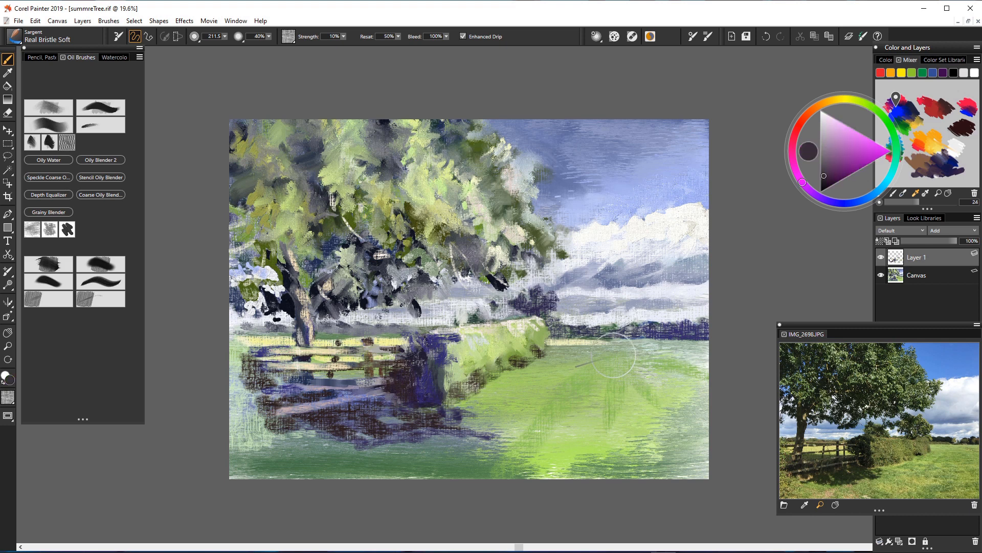
{"action": "left_click_drag", "start_coordinate": [607, 357], "coordinate": [620, 441]}
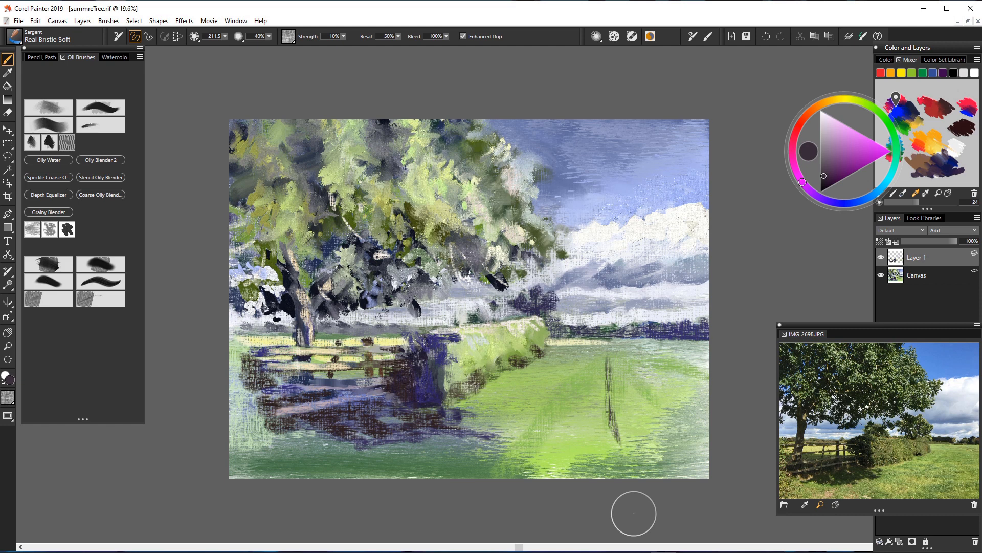
{"action": "key", "text": "ctrl+z"}
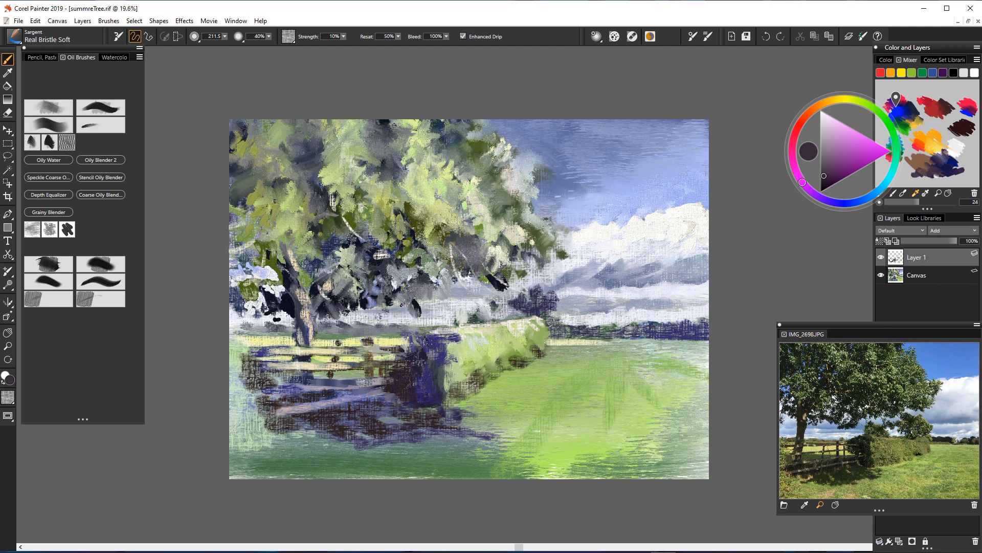
Step: Add a new layer and stroke dark purple-grey perspective lines converging across the sunlit grass
{"action": "left_click_drag", "start_coordinate": [864, 328], "coordinate": [781, 232]}
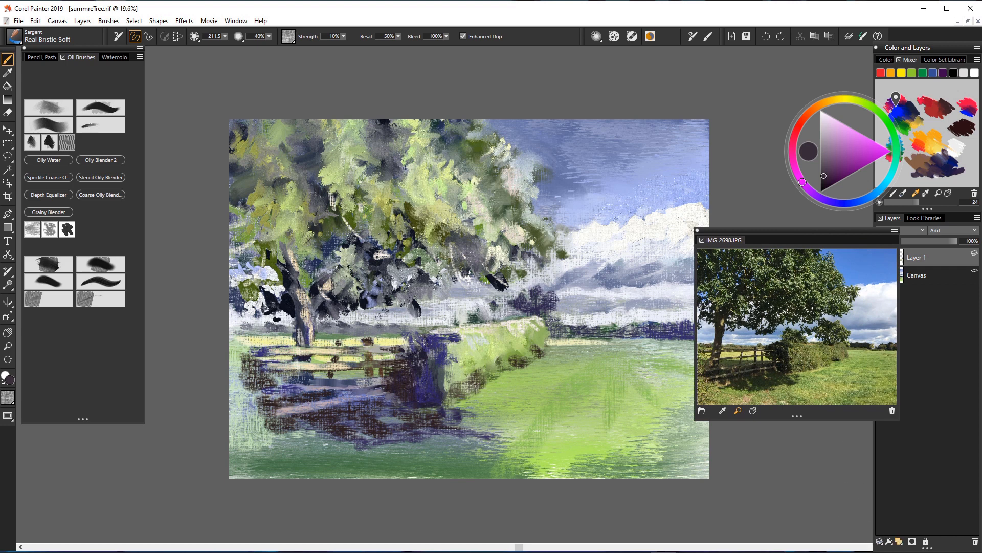
{"action": "left_click", "coordinate": [899, 540]}
{"action": "mouse_move", "coordinate": [767, 233]}
{"action": "left_mouse_down"}
{"action": "mouse_move", "coordinate": [851, 323]}
{"action": "mouse_move", "coordinate": [851, 337]}
{"action": "left_mouse_up"}
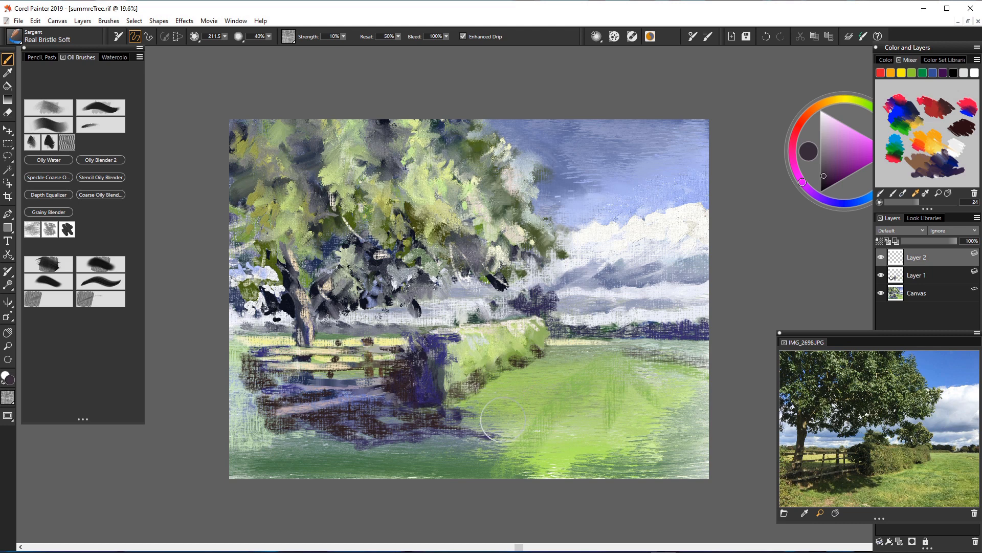
{"action": "mouse_move", "coordinate": [624, 352]}
{"action": "left_mouse_down"}
{"action": "mouse_move", "coordinate": [557, 397]}
{"action": "mouse_move", "coordinate": [476, 476]}
{"action": "left_mouse_up"}
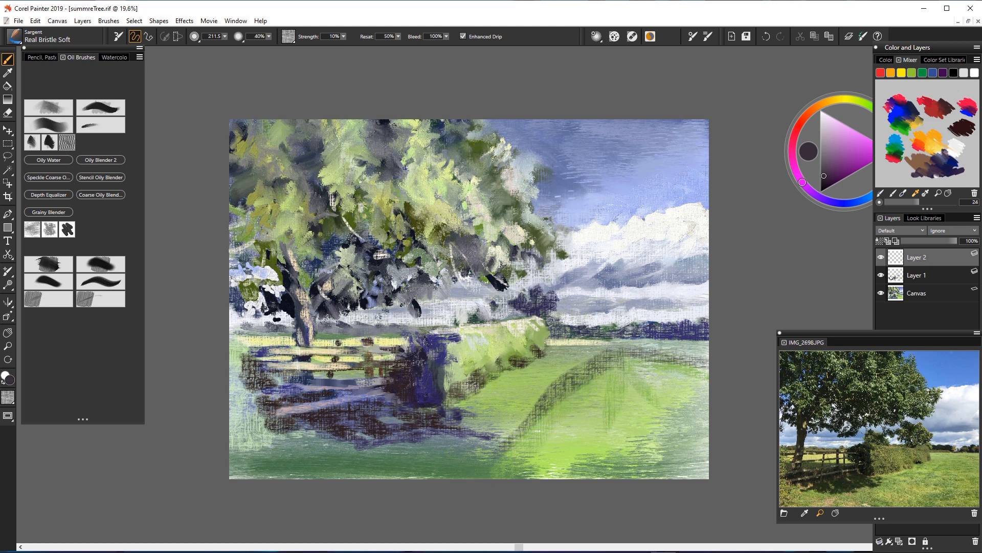
{"action": "left_click_drag", "start_coordinate": [614, 381], "coordinate": [602, 451]}
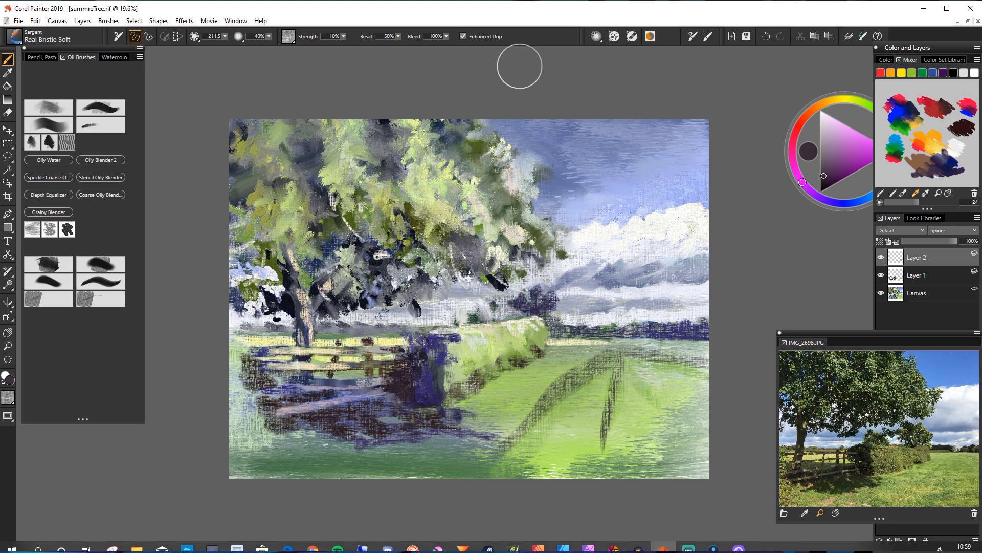
Step: Set Layer 2's opacity to 30% and make Layer 1 the active layer
{"action": "left_click", "coordinate": [970, 240]}
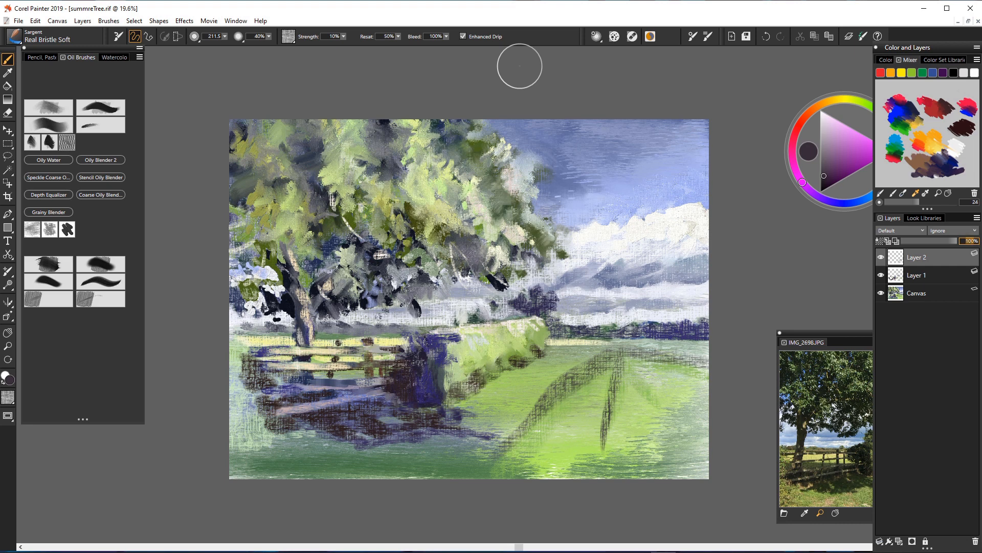
{"action": "type", "text": "50"}
{"action": "key", "text": "Return"}
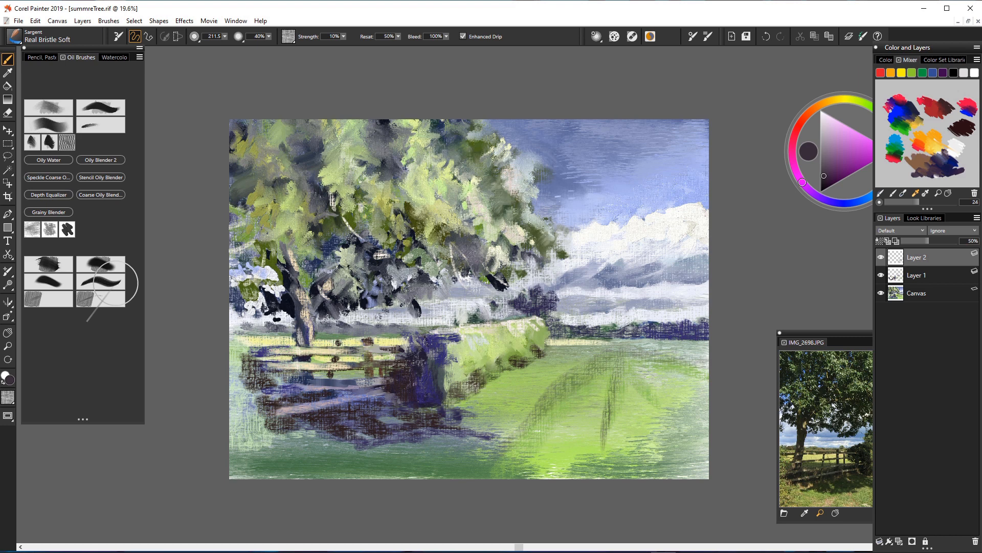
{"action": "left_click", "coordinate": [968, 240]}
{"action": "type", "text": "3"}
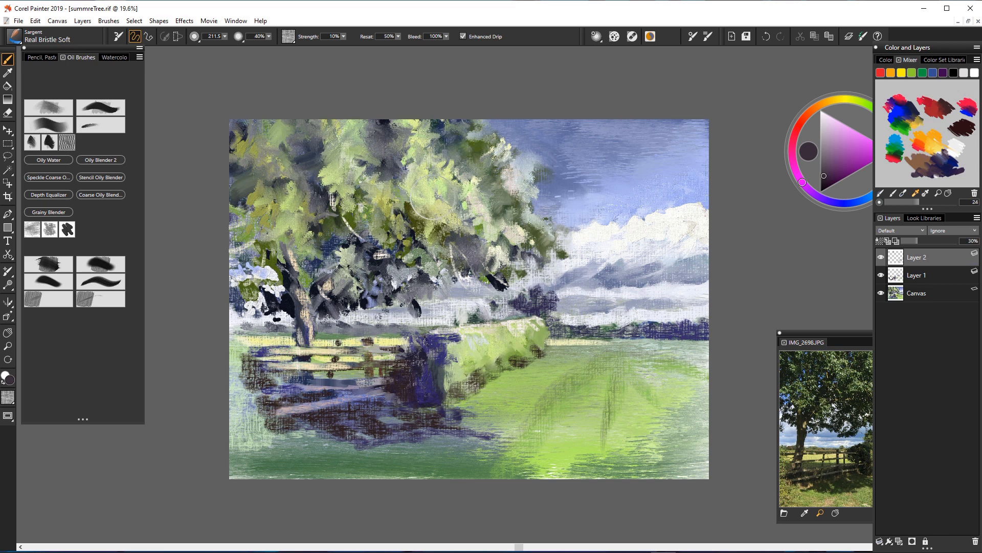
{"action": "left_click", "coordinate": [922, 275]}
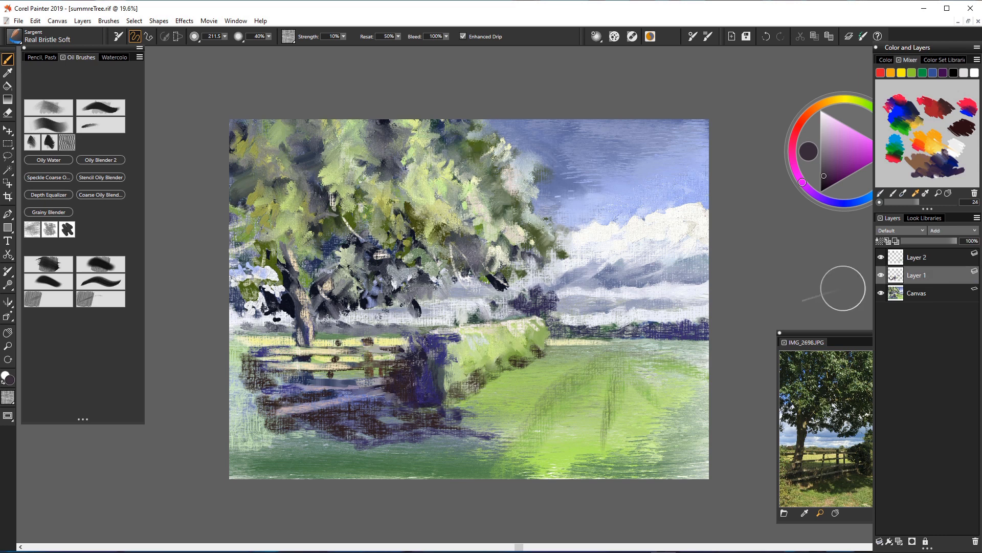
Step: Reduce the brush size to 68.6 and dab dark purple-grey shadow strokes into the tree's foliage on Layer 1
{"action": "left_click", "coordinate": [214, 36]}
{"action": "type", "text": "133"}
{"action": "key", "text": "Return"}
{"action": "left_click", "coordinate": [224, 37]}
{"action": "left_click", "coordinate": [217, 48]}
{"action": "left_click", "coordinate": [224, 37]}
{"action": "left_click_drag", "start_coordinate": [225, 47], "coordinate": [240, 46]}
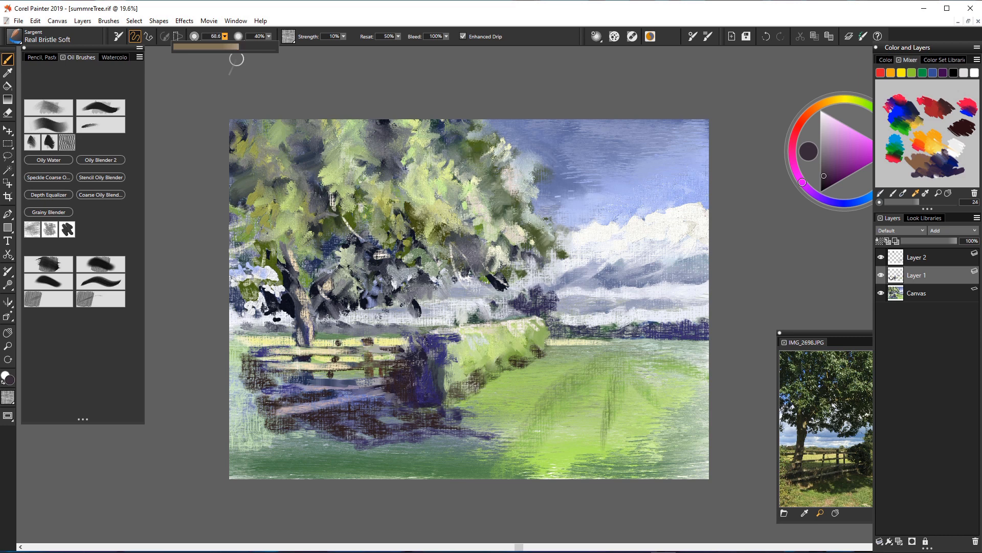
{"action": "mouse_move", "coordinate": [503, 201]}
{"action": "left_mouse_down"}
{"action": "mouse_move", "coordinate": [490, 216]}
{"action": "mouse_move", "coordinate": [483, 196]}
{"action": "left_mouse_up"}
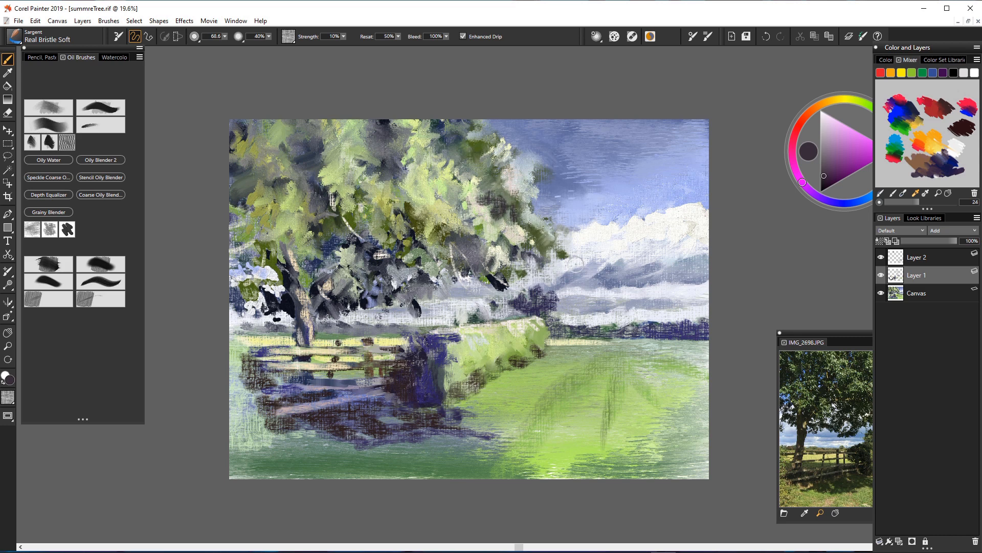
{"action": "mouse_move", "coordinate": [397, 148]}
{"action": "left_mouse_down"}
{"action": "mouse_move", "coordinate": [401, 135]}
{"action": "mouse_move", "coordinate": [412, 150]}
{"action": "mouse_move", "coordinate": [371, 147]}
{"action": "left_mouse_up"}
{"action": "left_click_drag", "start_coordinate": [447, 149], "coordinate": [440, 149]}
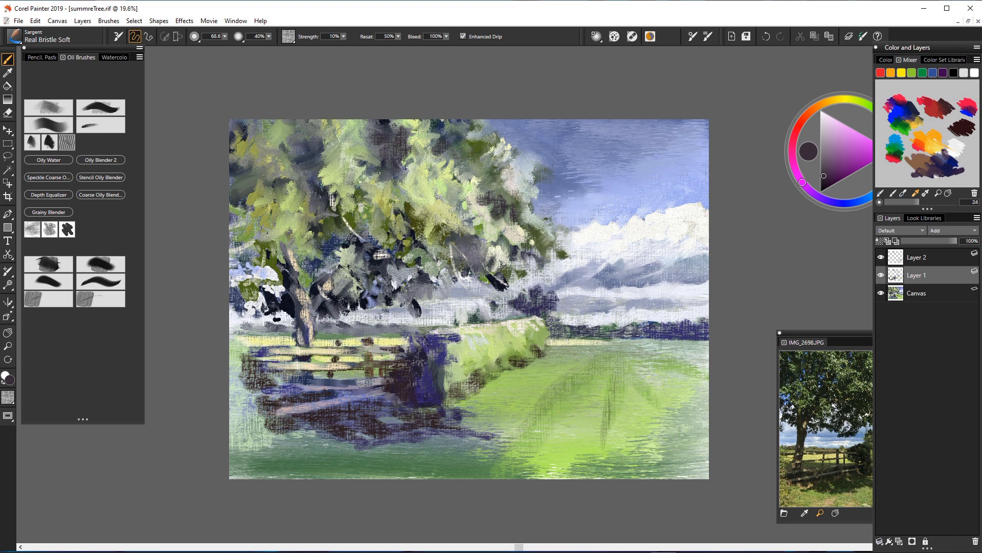
Step: Sample the pale yellow of the distant field and brush it along the far edge of the sunlit grass
{"action": "left_click", "coordinate": [558, 339], "text": "alt"}
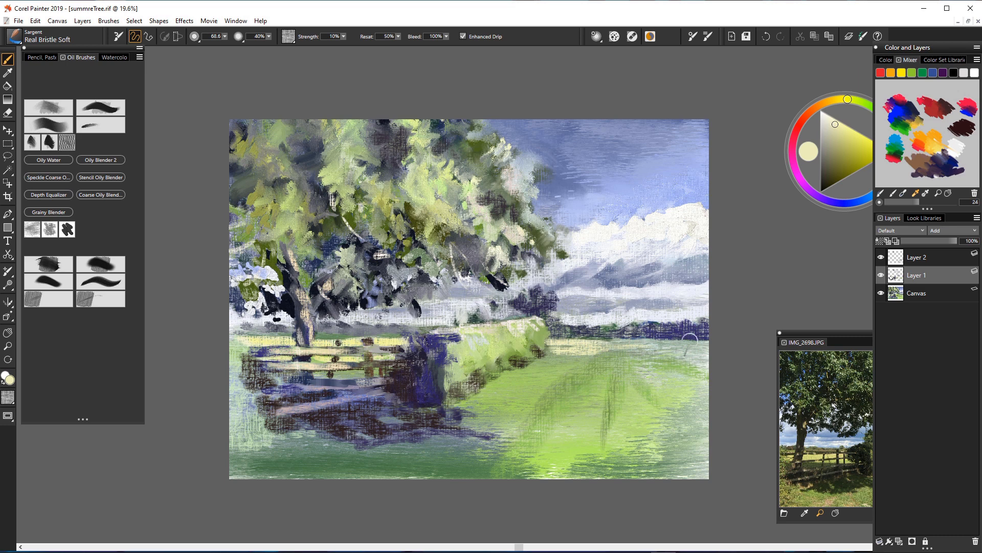
{"action": "left_click_drag", "start_coordinate": [605, 351], "coordinate": [629, 351]}
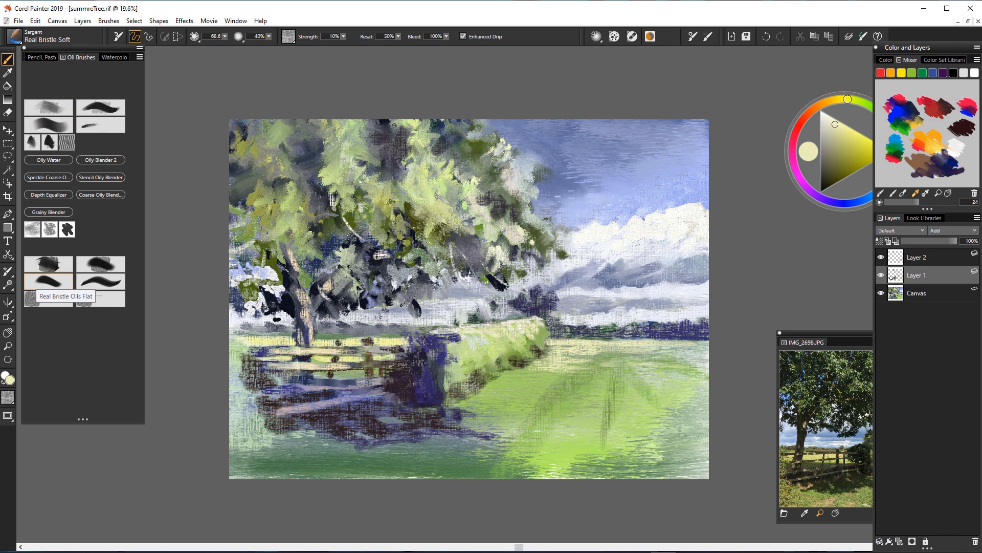
Step: Sign the painting's lower-right corner with the artist's name in dark blue-grey, using the Real Bristle Oils Flat brush at size 1.9
{"action": "left_click", "coordinate": [49, 281]}
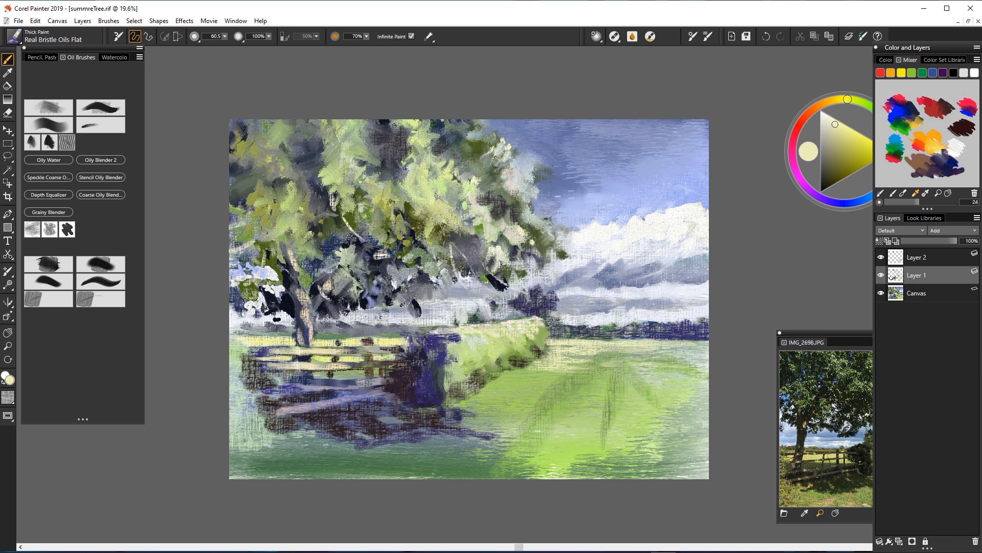
{"action": "mouse_move", "coordinate": [225, 36]}
{"action": "left_mouse_down"}
{"action": "mouse_move", "coordinate": [226, 46]}
{"action": "mouse_move", "coordinate": [182, 47]}
{"action": "left_mouse_up"}
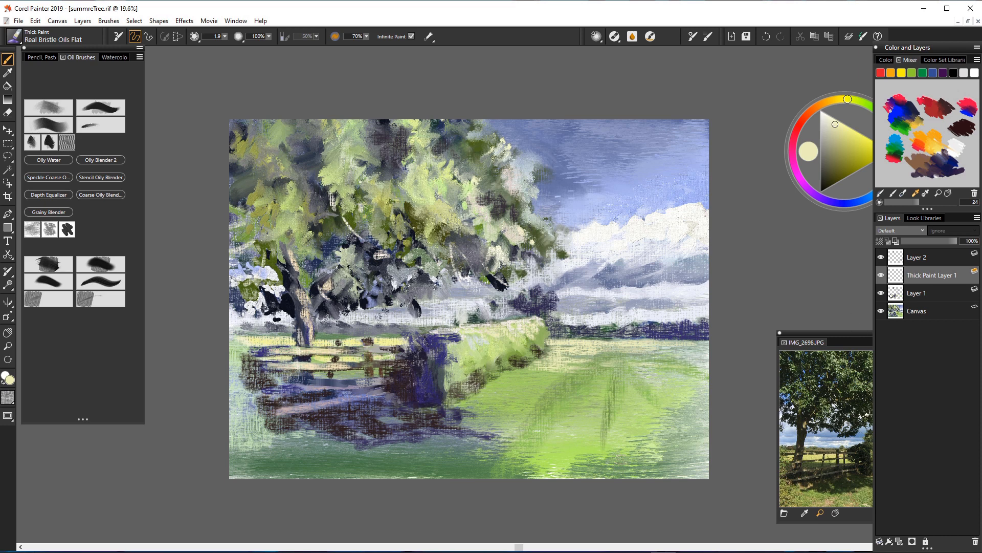
{"action": "left_click", "coordinate": [895, 103]}
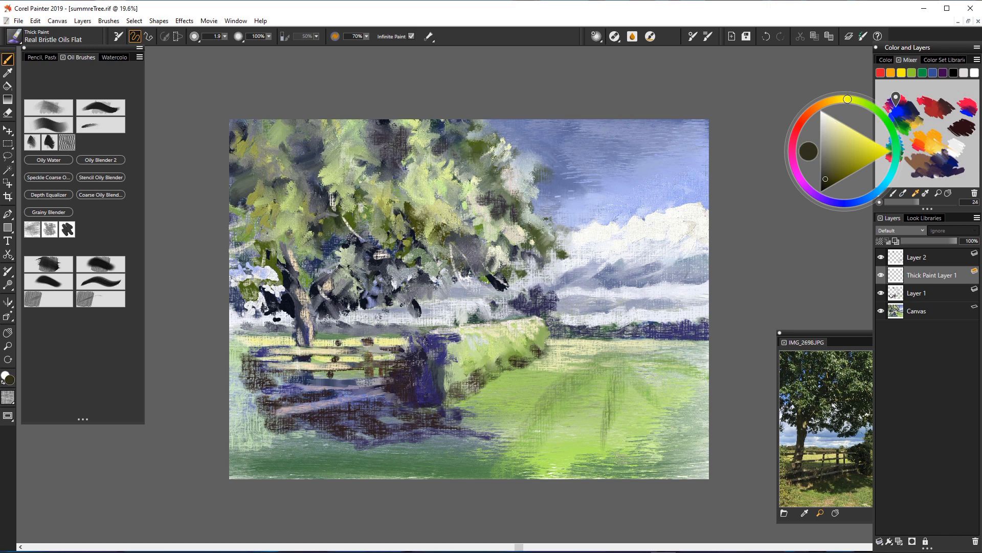
{"action": "left_click", "coordinate": [828, 200]}
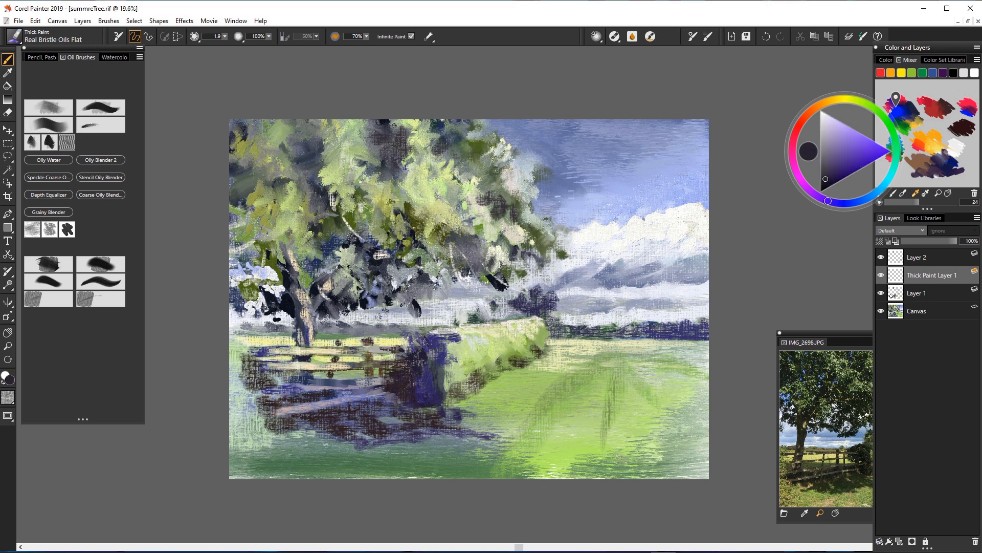
{"action": "key", "text": "ctrl+z"}
{"action": "mouse_move", "coordinate": [597, 456]}
{"action": "left_mouse_down"}
{"action": "mouse_move", "coordinate": [636, 456]}
{"action": "mouse_move", "coordinate": [655, 469]}
{"action": "mouse_move", "coordinate": [694, 453]}
{"action": "left_mouse_up"}
{"action": "left_click_drag", "start_coordinate": [896, 98], "coordinate": [827, 65]}
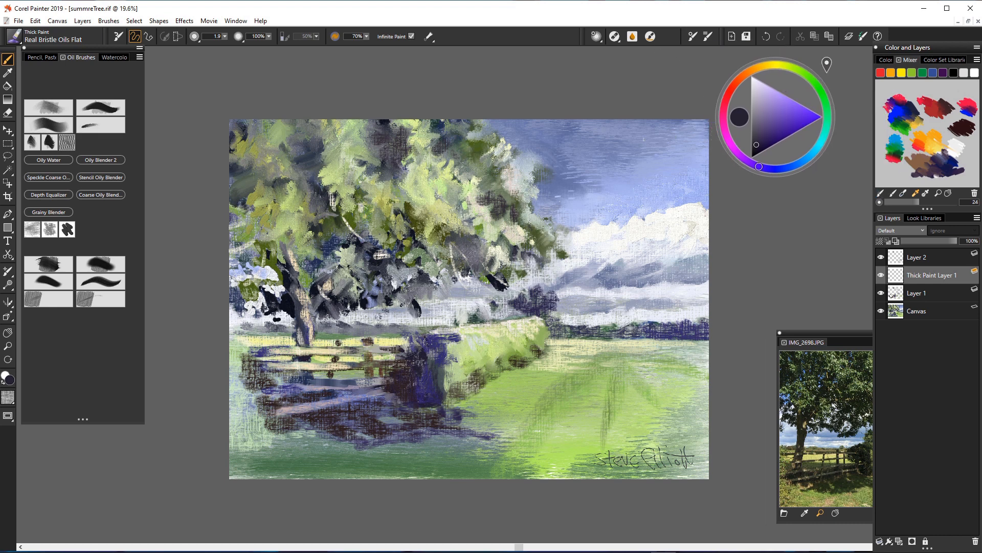